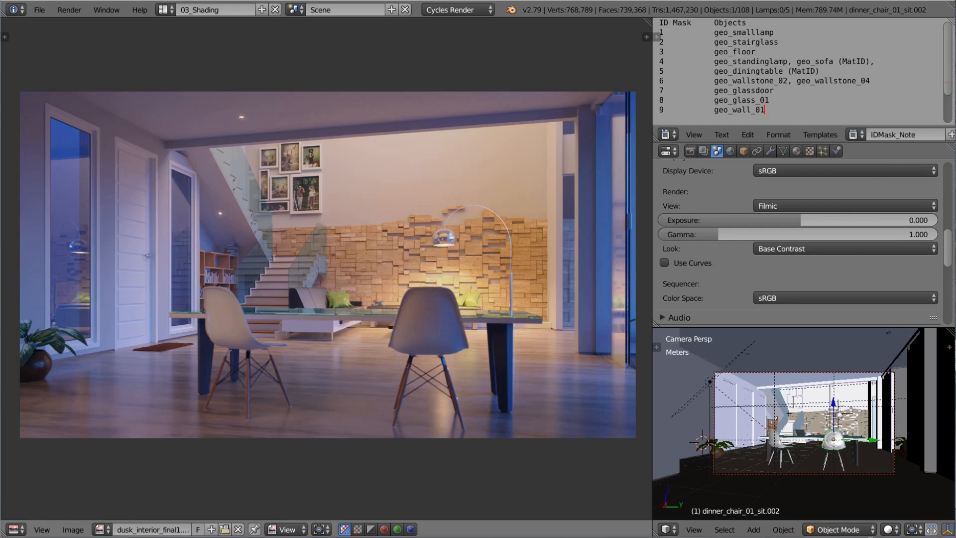
Review the render output's file format, color depth and codec settings.
left_click(690, 151)
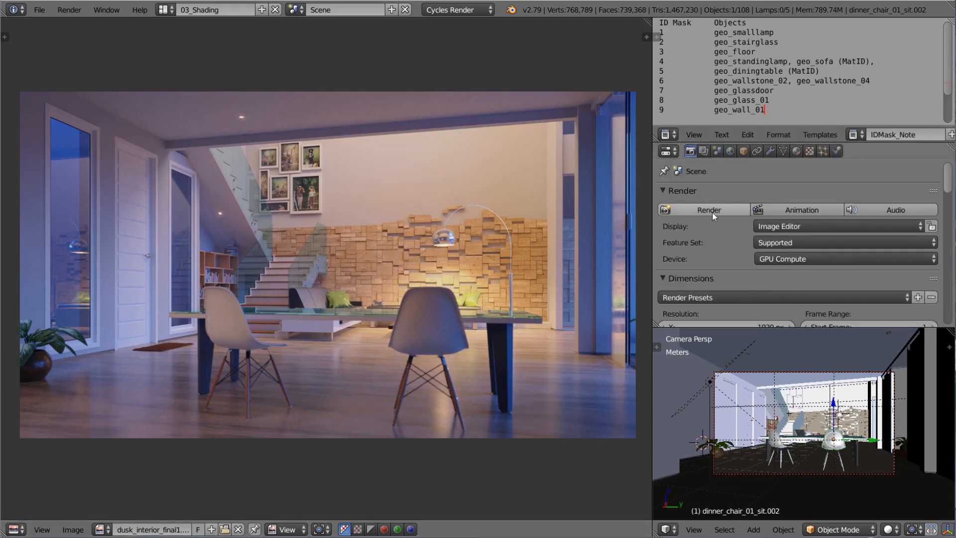
scroll(781, 257, "down", 10)
scroll(781, 257, "up", 3)
left_click(750, 224)
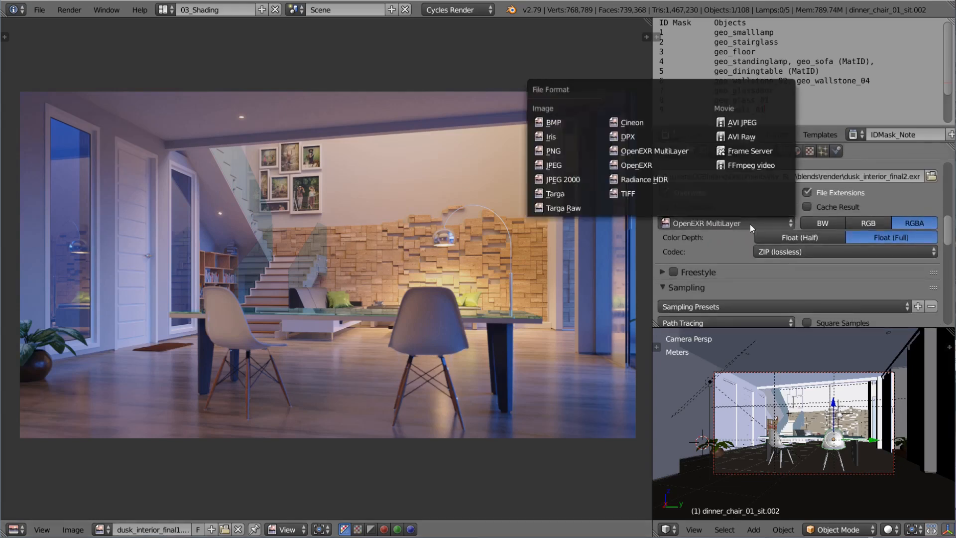
left_click(749, 224)
left_click(757, 223)
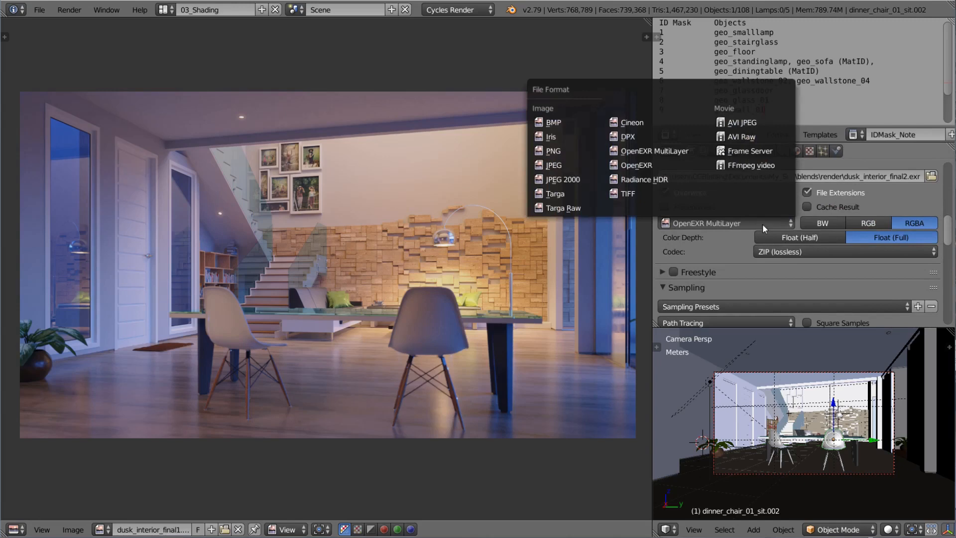
left_click(667, 151)
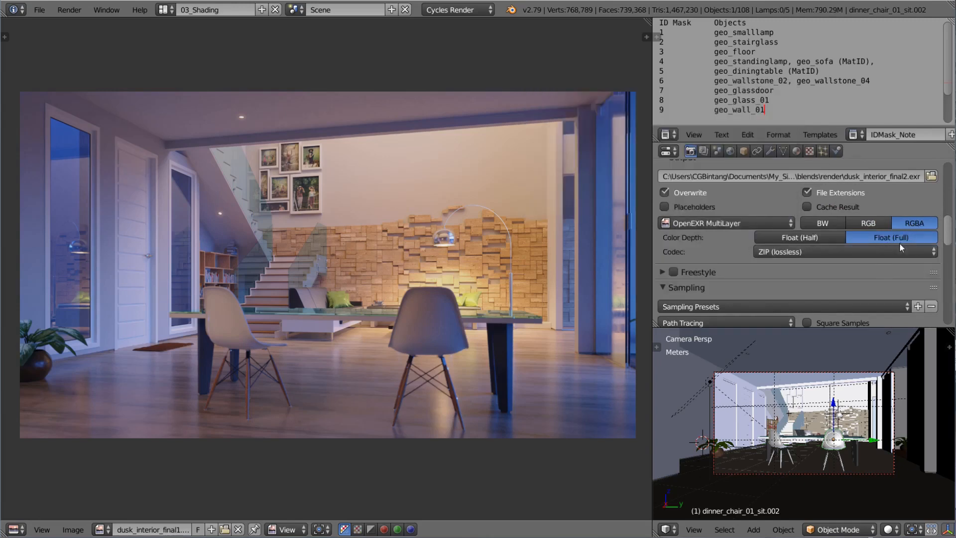
left_click(899, 244)
left_click(851, 252)
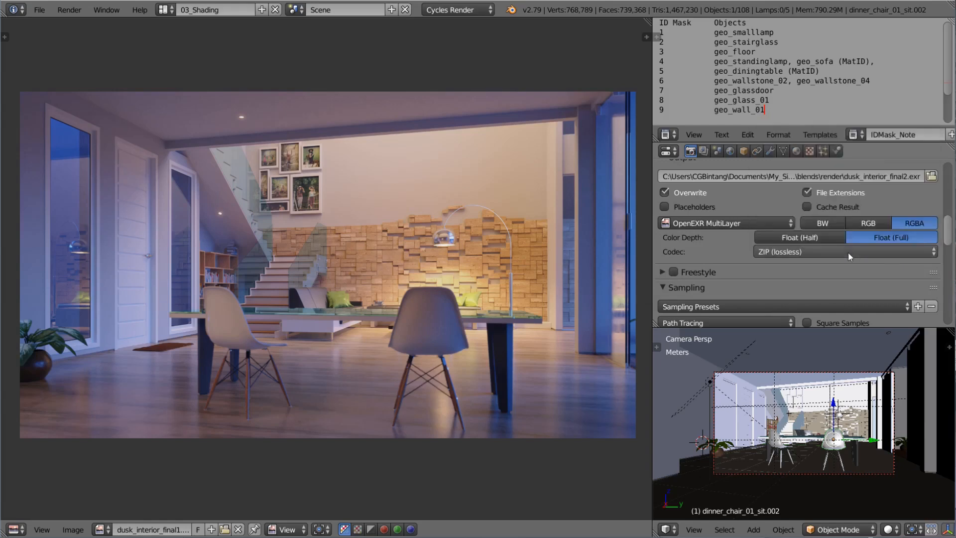
Show the render passes enabled for the beauty layer, enlarging the properties area to fit the whole list.
left_click(702, 151)
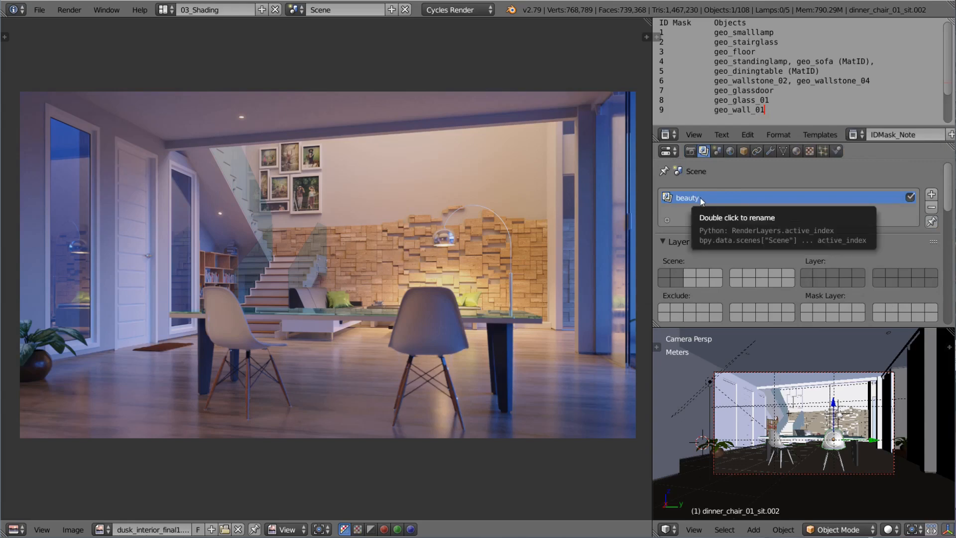
scroll(745, 287, "down", 8)
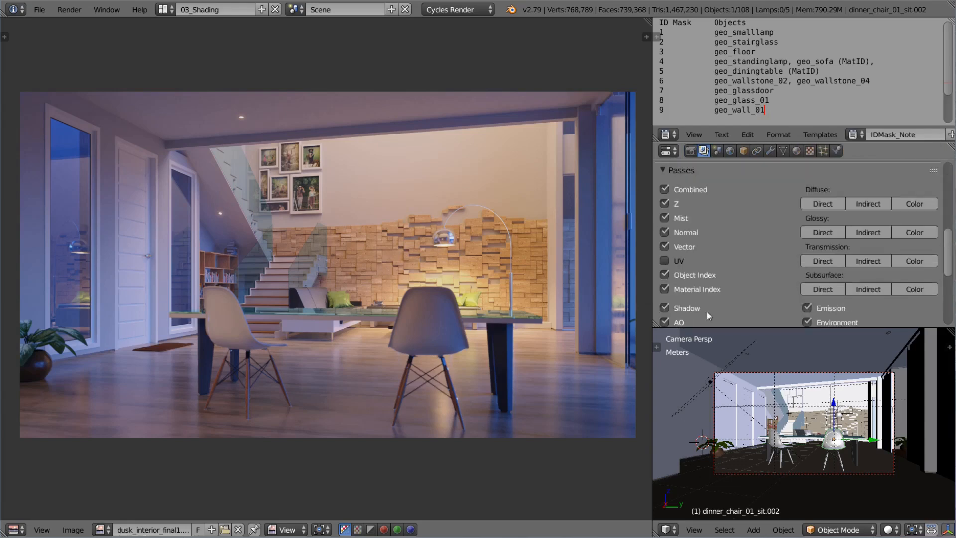
left_click_drag(697, 327, 696, 441)
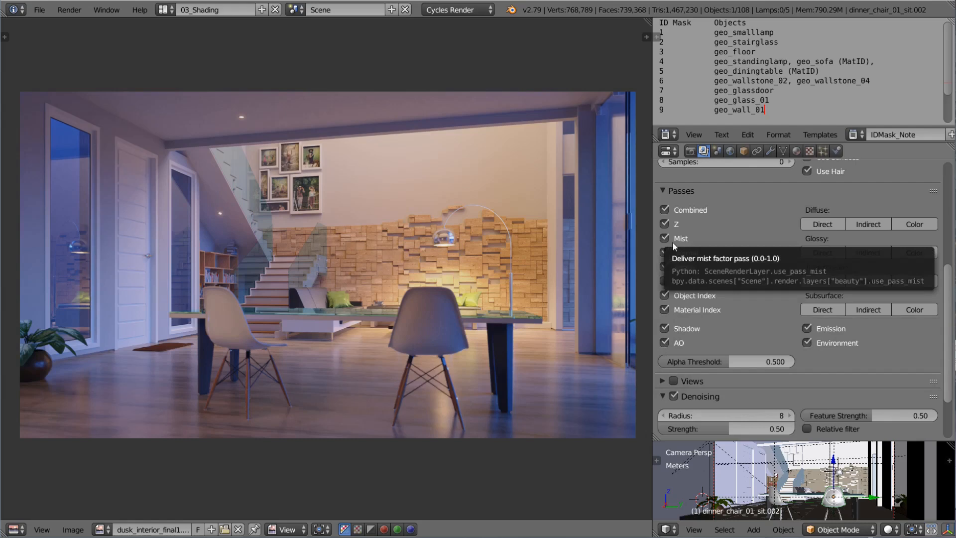
Bring up the world's mist settings, switch the 3D view to wireframe and select the camera cmr_02.
left_click(728, 152)
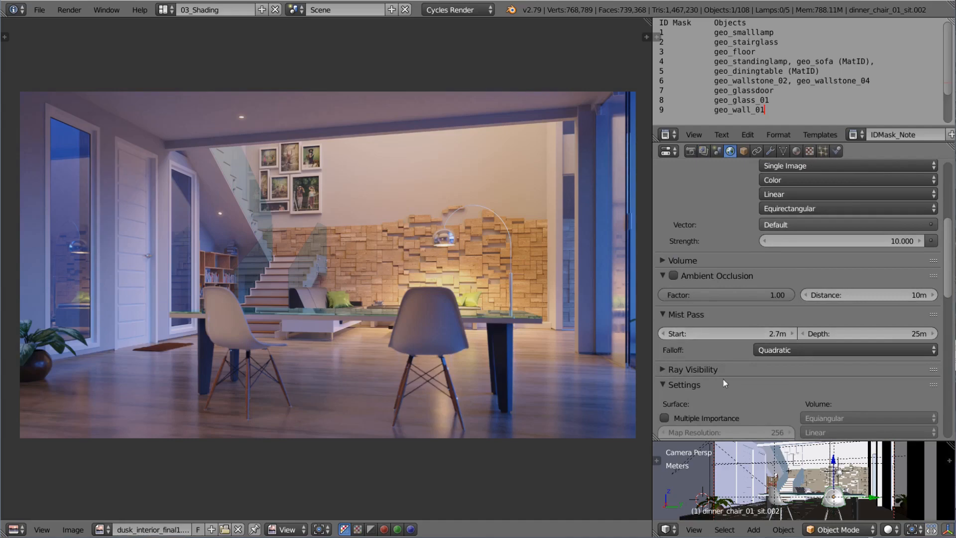
key("shift+space")
scroll(599, 276, "down", 4)
middle_click_drag(599, 277, 583, 291)
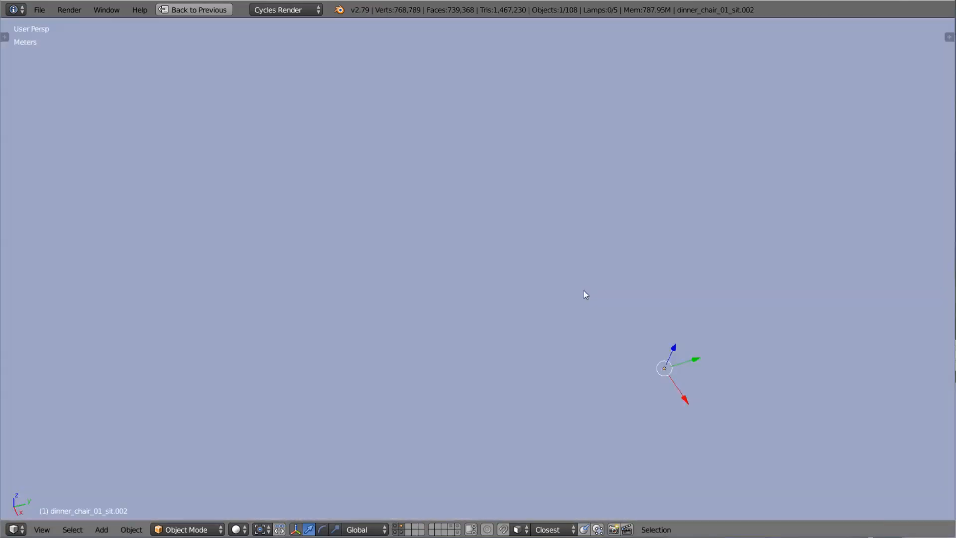
scroll(583, 291, "down", 6)
key("z")
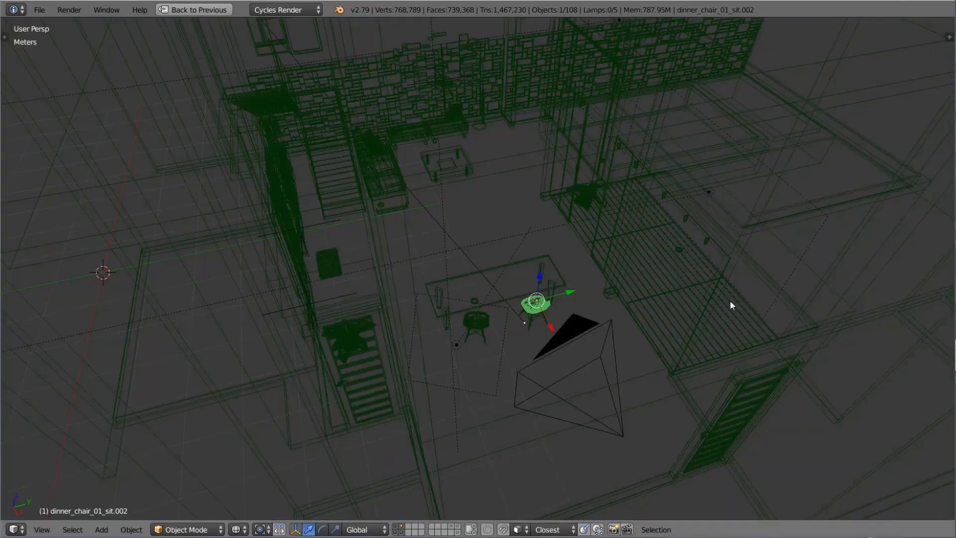
scroll(647, 302, "down", 6)
middle_click_drag(522, 299, 561, 286)
scroll(561, 286, "up", 6)
right_click(607, 281)
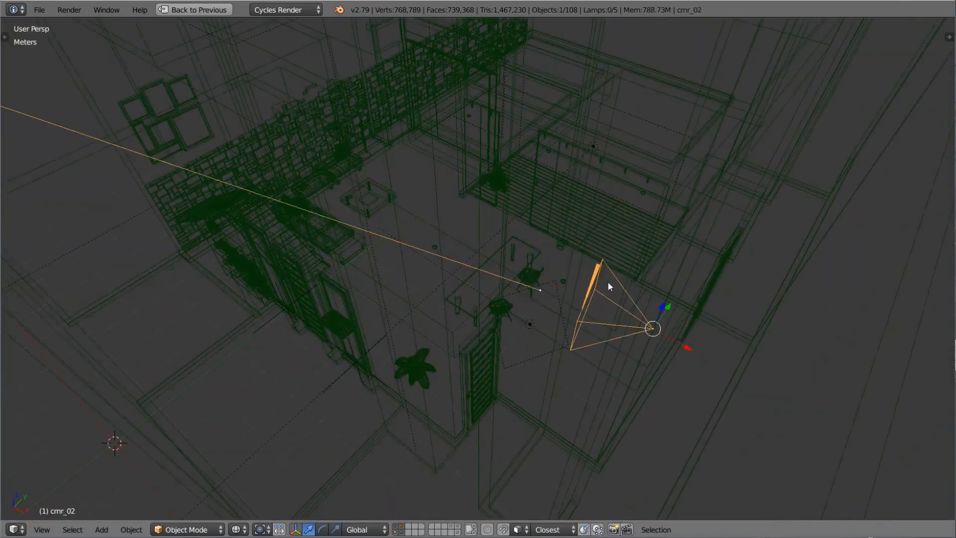
middle_click_drag(652, 291, 637, 295)
Try a mist pass start of 3.6 m, restore it to 2.7 m and inspect the camera's mist range.
key("shift+space")
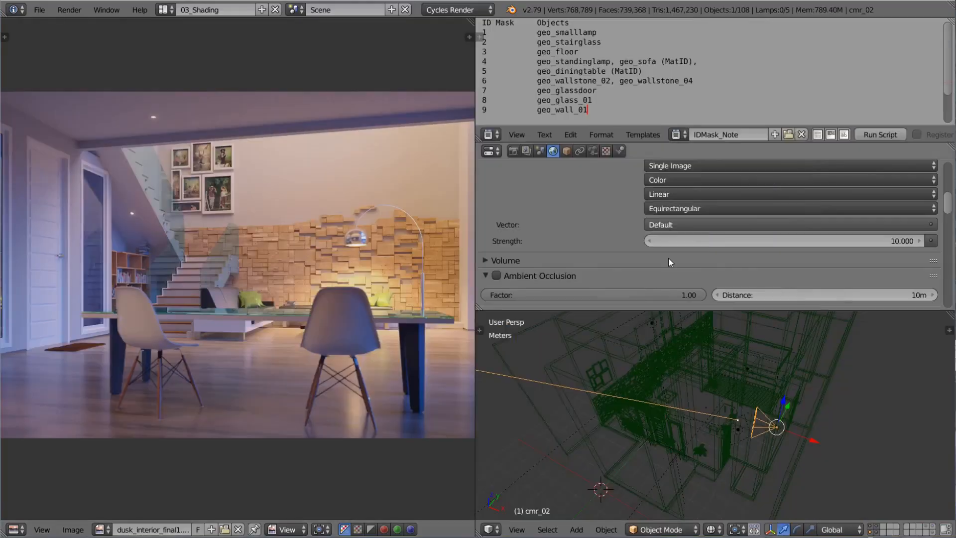
scroll(669, 261, "down", 5)
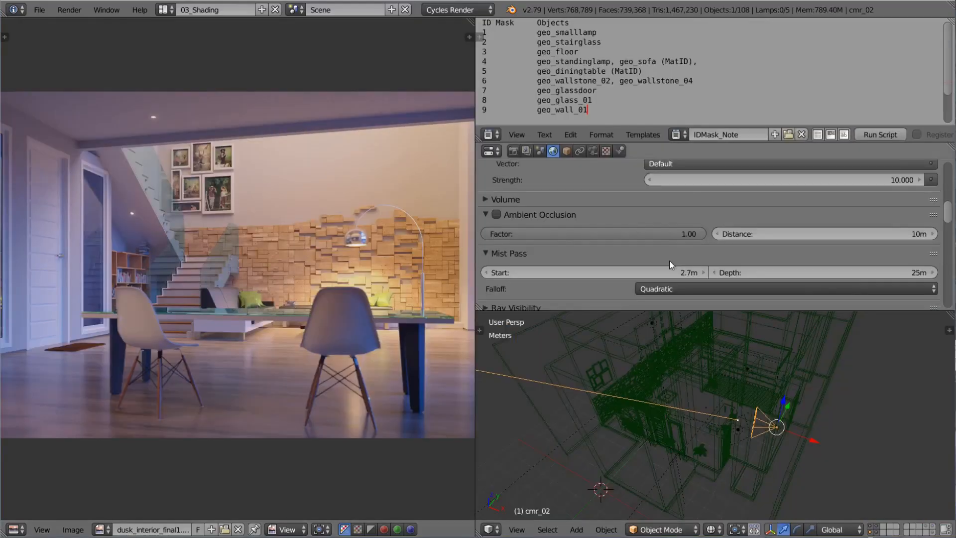
left_click_drag(670, 252, 673, 252)
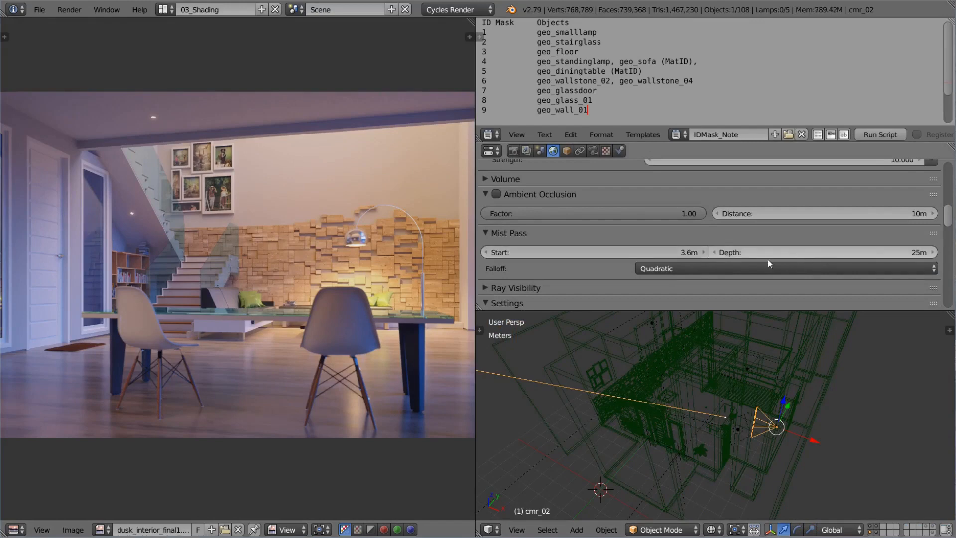
left_click(674, 252)
type("2.7")
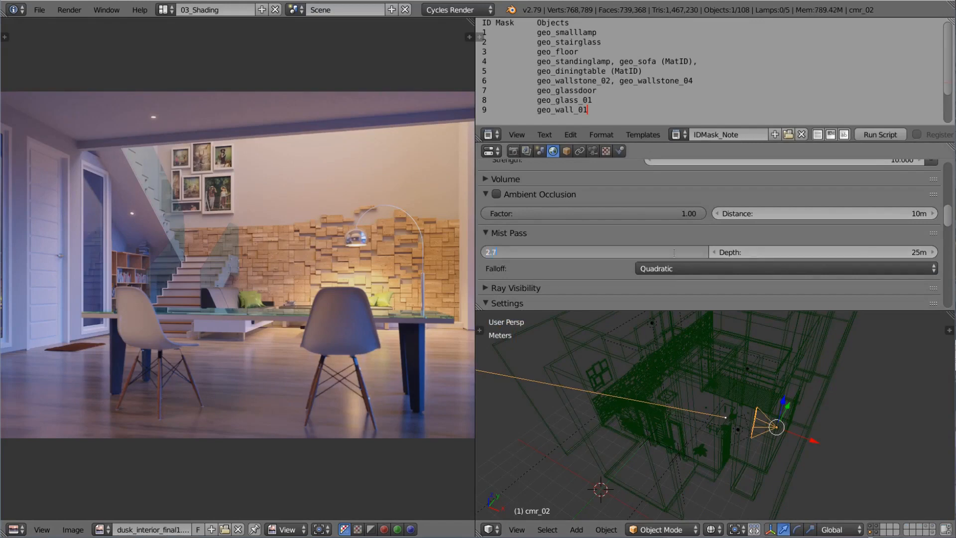
key("Return")
middle_click_drag(707, 379, 720, 384)
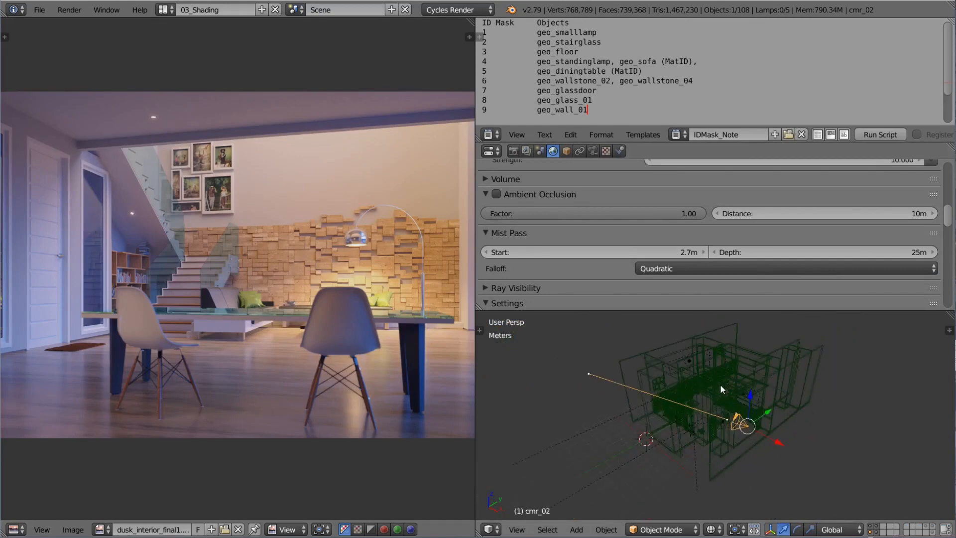
middle_click_drag(720, 384, 717, 386)
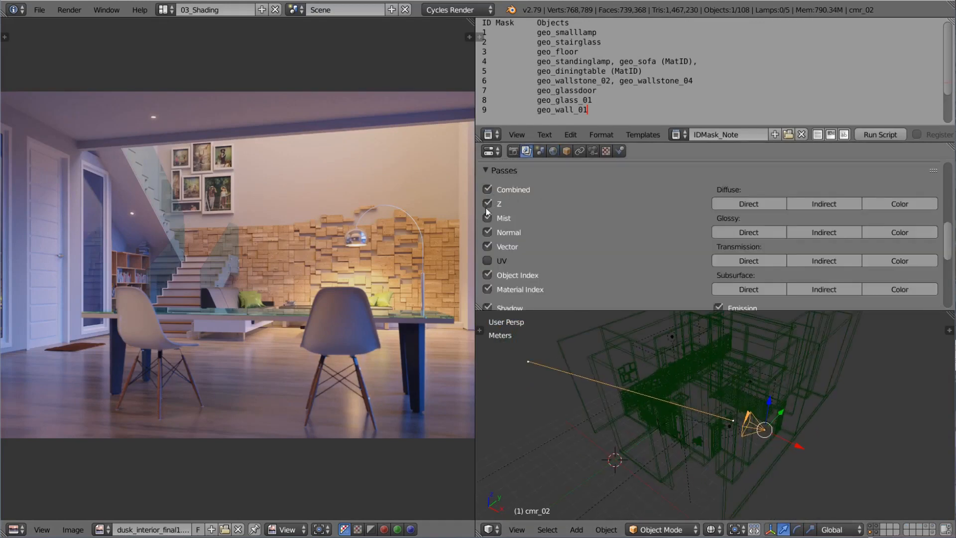
Check the render sampling and output settings, and view the render output folder without changing the file path.
left_click(513, 151)
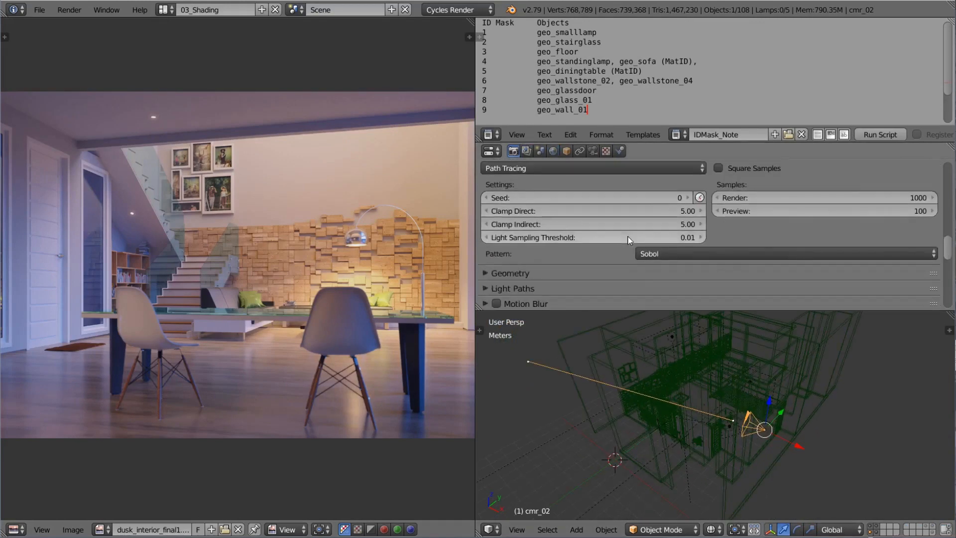
scroll(644, 238, "up", 2)
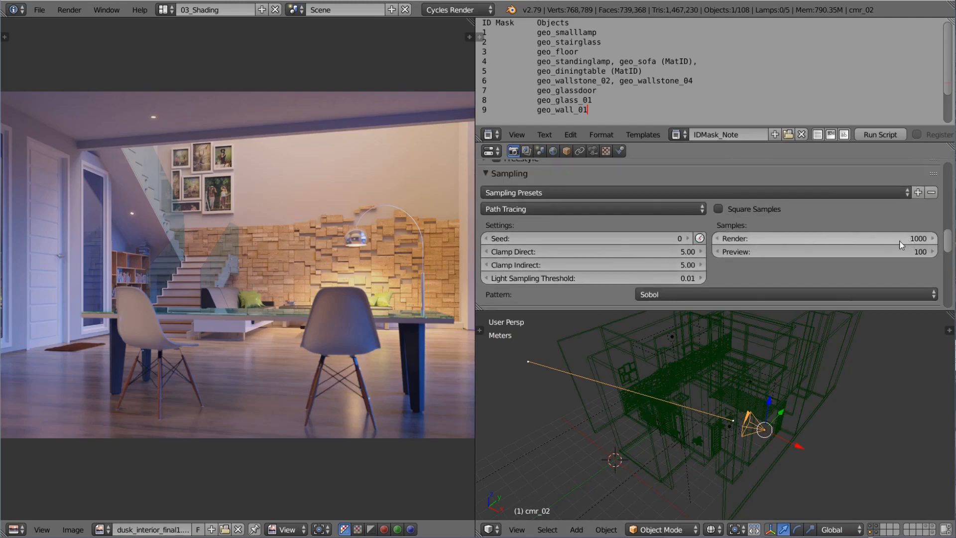
scroll(713, 199, "up", 6)
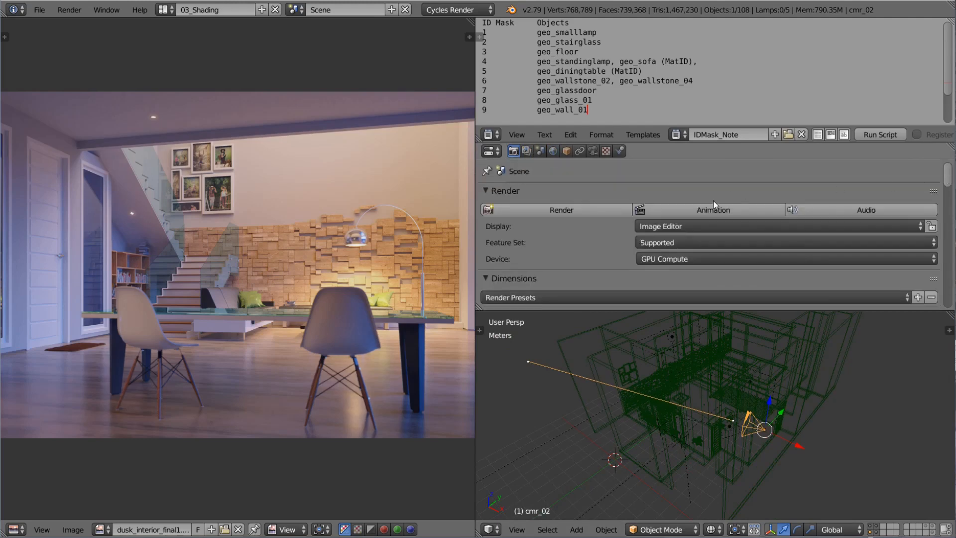
scroll(688, 251, "down", 10)
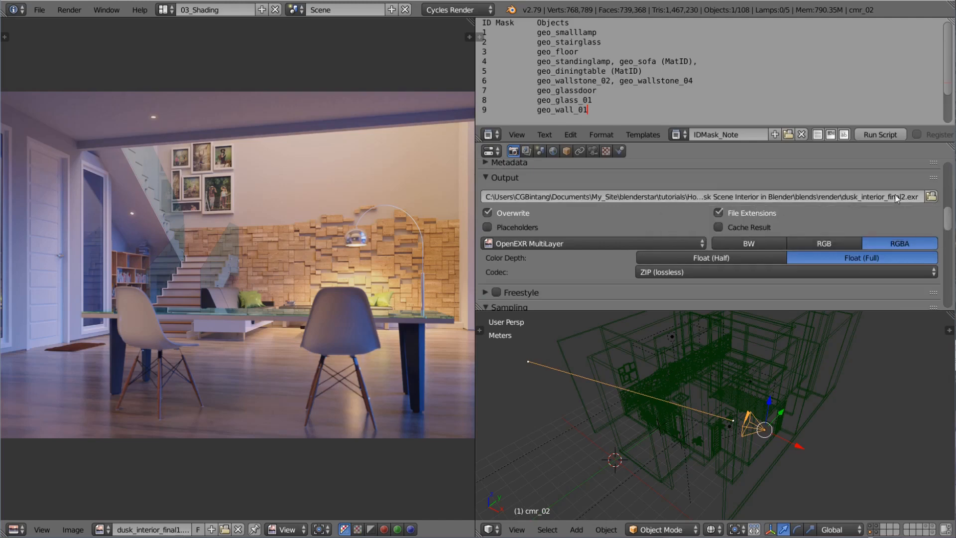
scroll(913, 199, "up", 1)
left_click(930, 217)
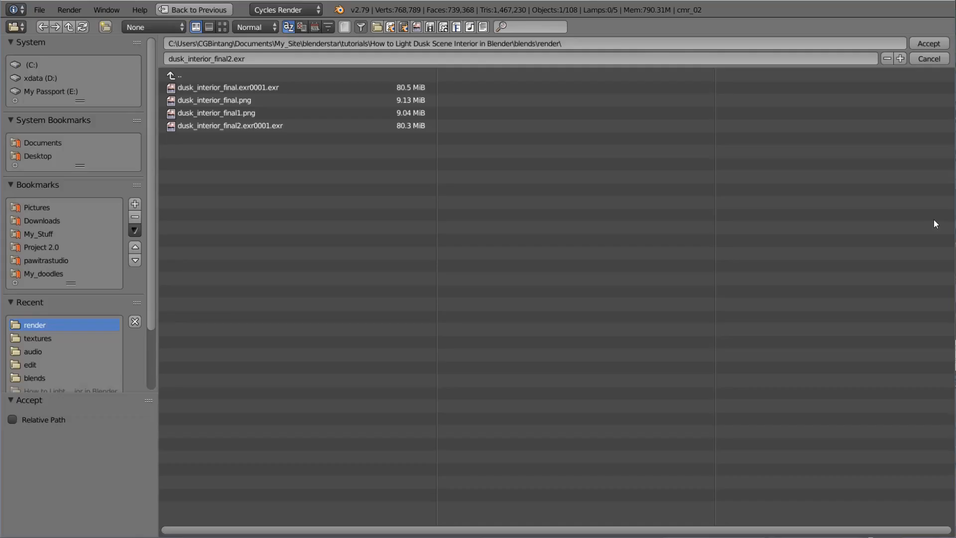
left_click(928, 59)
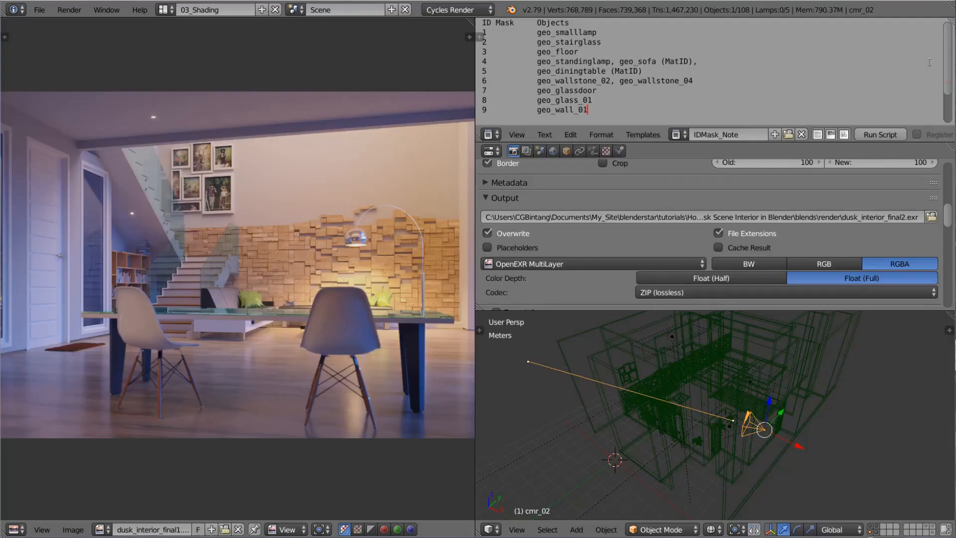
Review the index passes against the ID mask note and view the stair area of the room in solid shading.
left_click(526, 151)
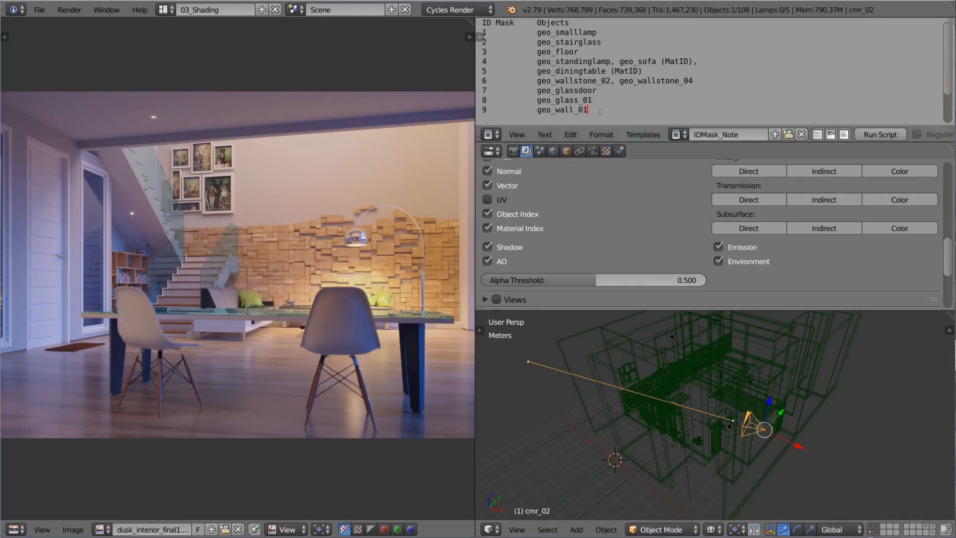
left_click_drag(537, 22, 597, 32)
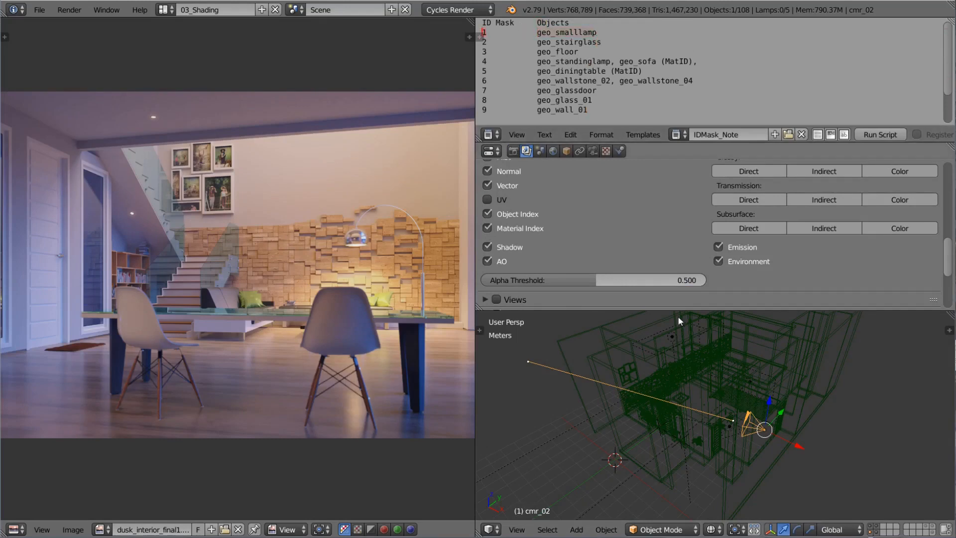
middle_click_drag(783, 408, 726, 411)
scroll(725, 411, "up", 3)
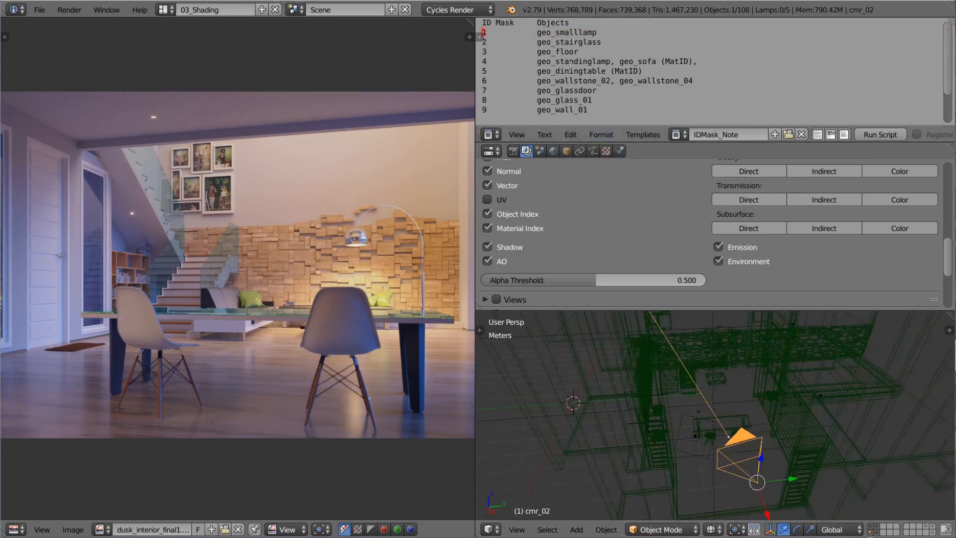
middle_click_drag(696, 376, 797, 421)
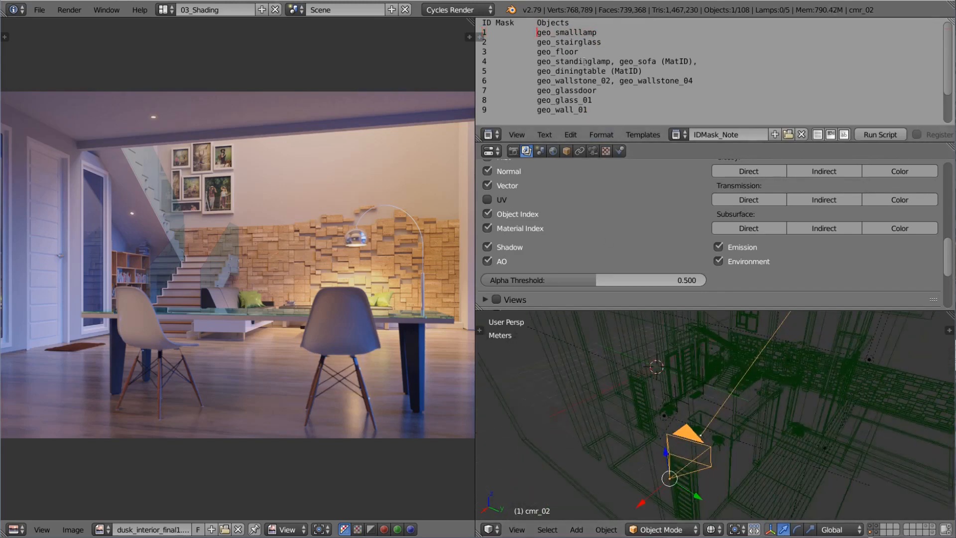
middle_click_drag(838, 484, 783, 434)
scroll(743, 383, "up", 4)
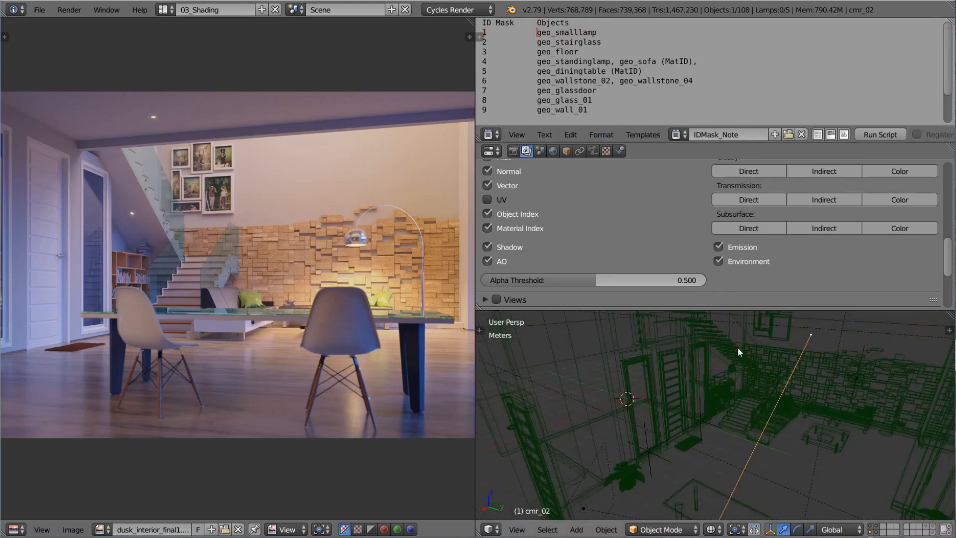
middle_click_drag(736, 347, 751, 357)
scroll(743, 419, "up", 3)
key("z")
scroll(739, 365, "up", 2)
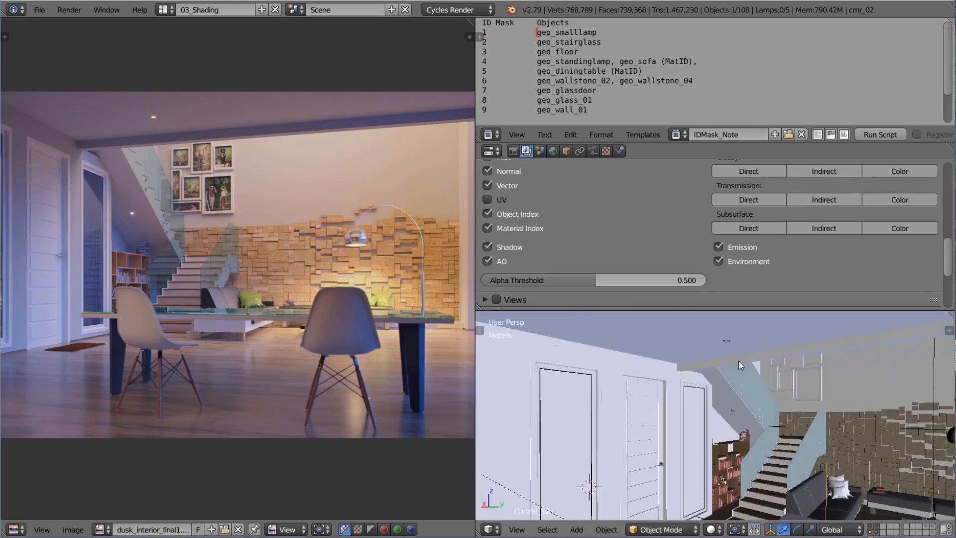
Select the small ceiling lamp and check its object pass index against the Object Index render pass.
right_click(727, 342)
middle_click_drag(736, 374, 770, 404)
left_click(566, 151)
scroll(596, 262, "down", 3)
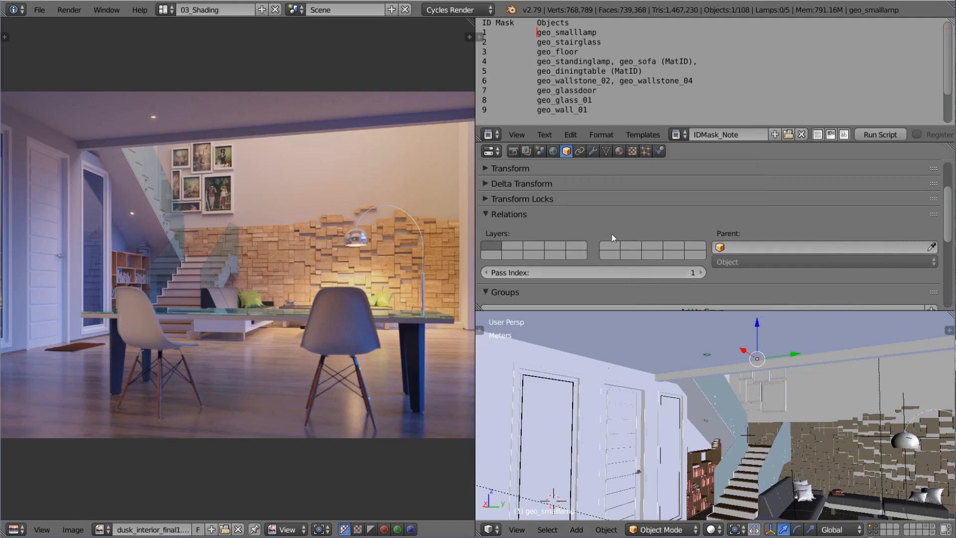
left_click(526, 151)
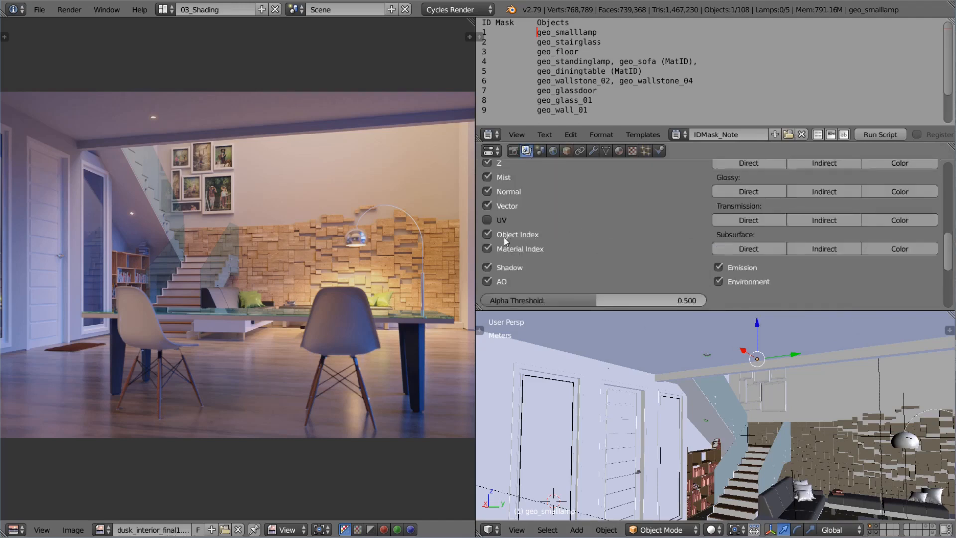
Select the stair glass and check its object pass index.
left_click(552, 151)
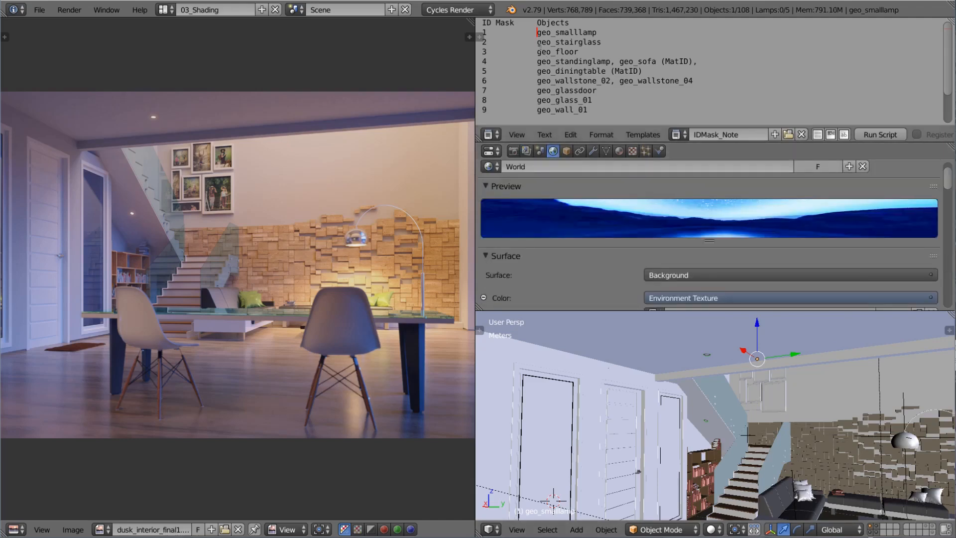
right_click(785, 438)
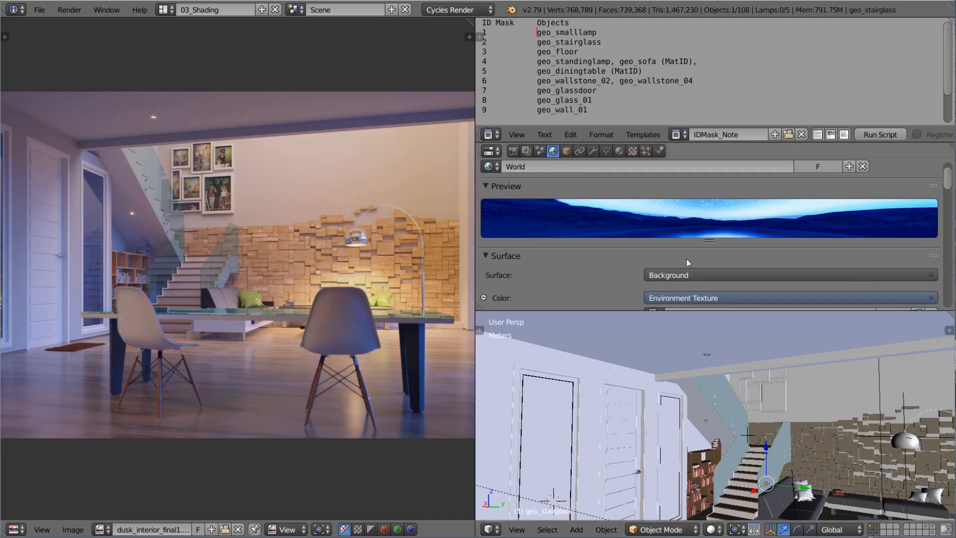
left_click(566, 151)
scroll(583, 244, "down", 2)
scroll(647, 249, "up", 2)
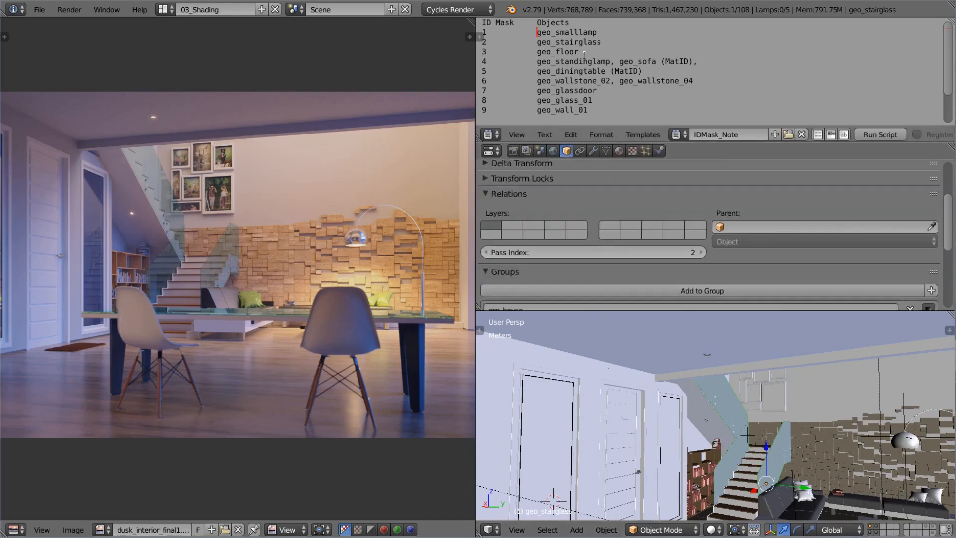
Select the floor and check its object pass index against the ID mask note.
scroll(870, 489, "down", 2)
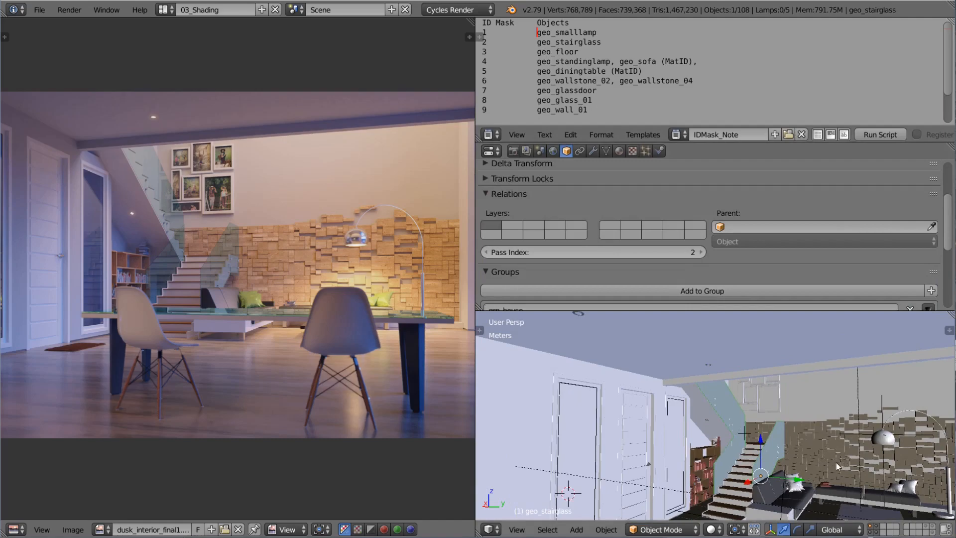
key("KP_Decimal")
scroll(694, 454, "down", 5)
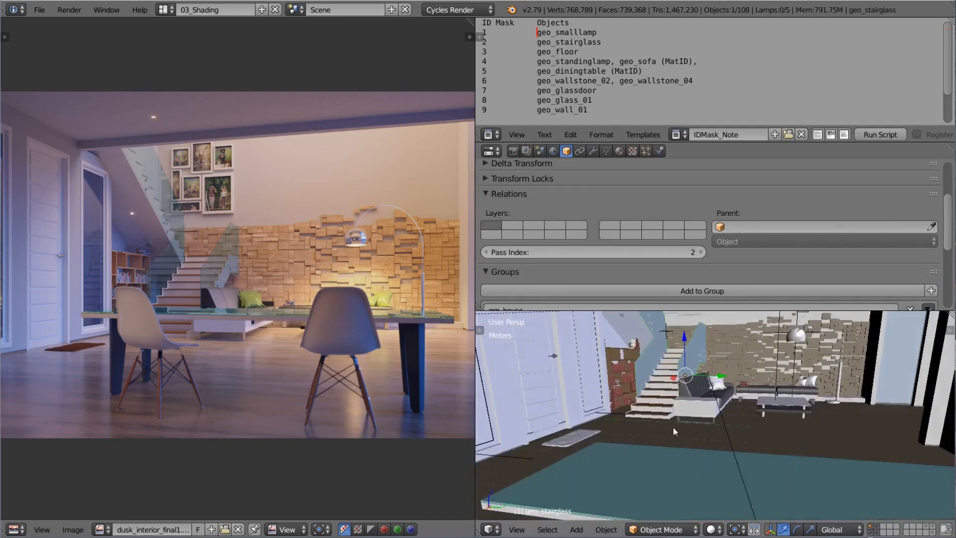
right_click(651, 424)
key("z")
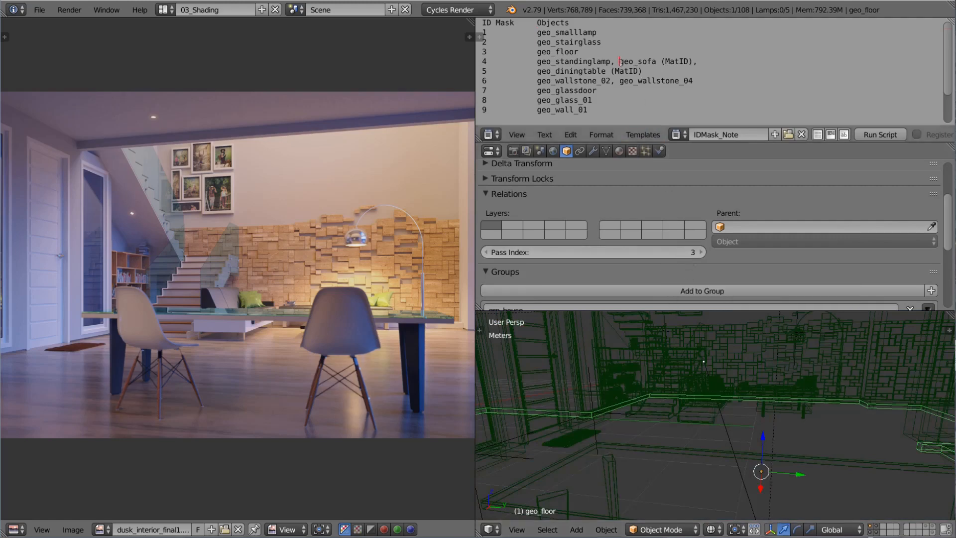
Mark the MatID entries for geo_sofa and geo_diningtable in the ID mask note.
left_click_drag(621, 61, 674, 61)
left_click(638, 63)
left_click_drag(611, 70, 642, 70)
left_click(642, 71)
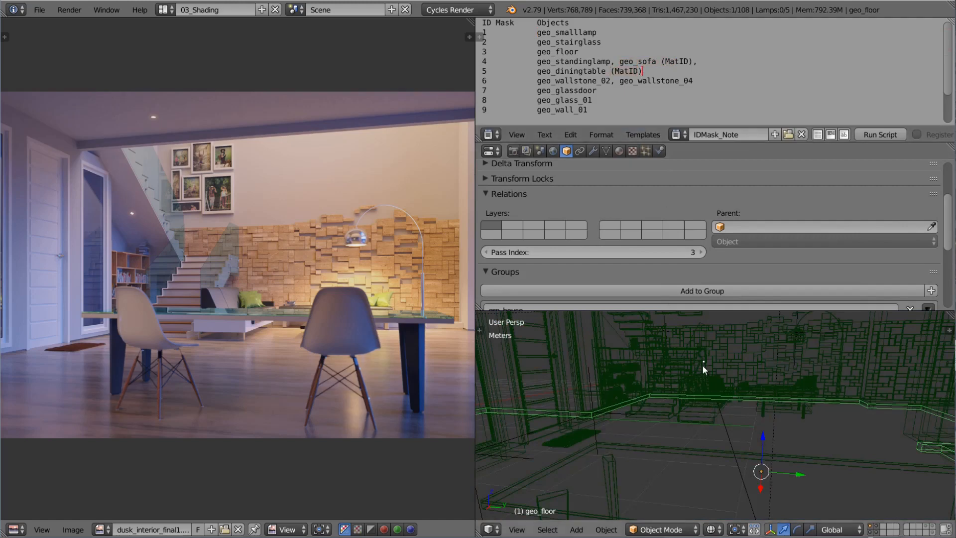
Select the sofa in solid shading and check the pass index of its material.
key("z")
right_click(682, 378)
middle_click_drag(752, 396, 701, 404)
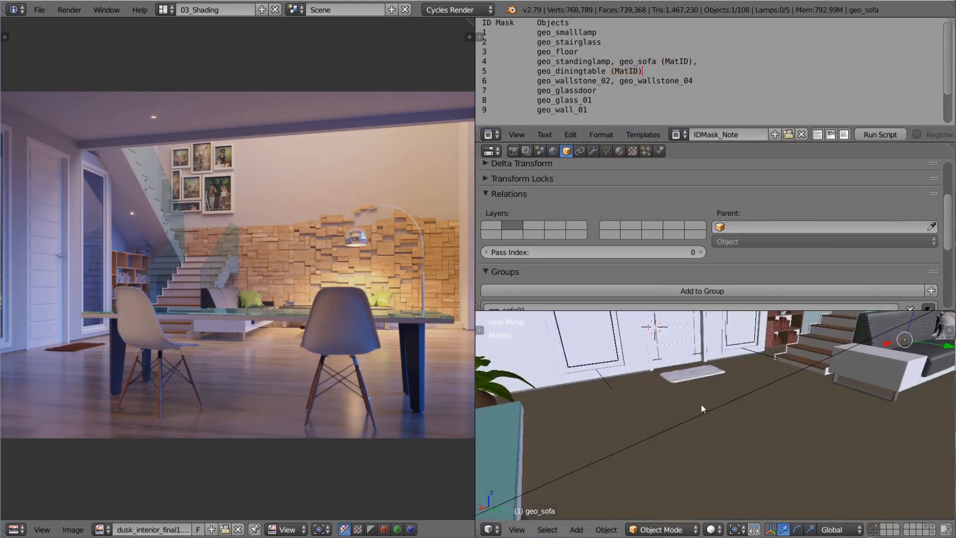
scroll(726, 428, "down", 5)
scroll(814, 379, "up", 2)
middle_click_drag(814, 379, 737, 383, "shift")
scroll(614, 201, "up", 4)
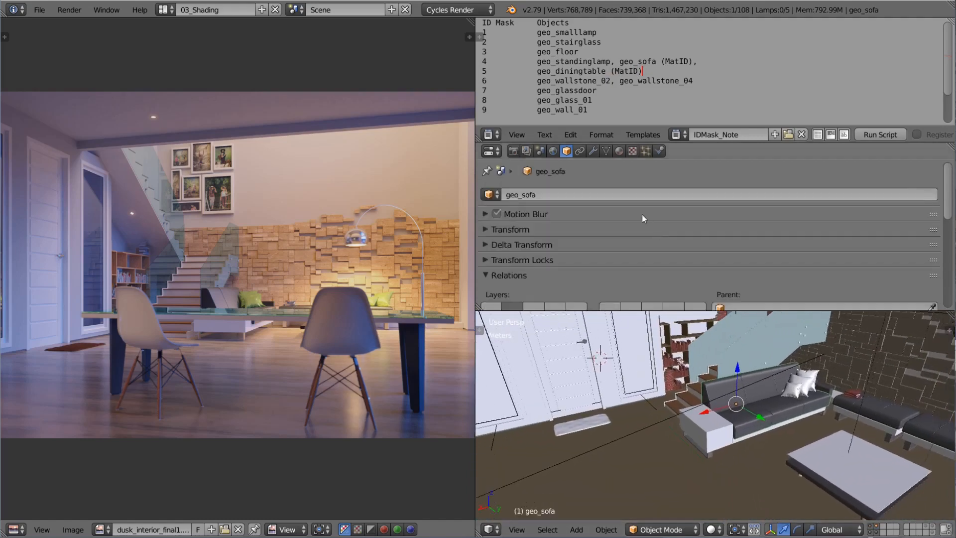
left_click(619, 150)
scroll(650, 225, "down", 5)
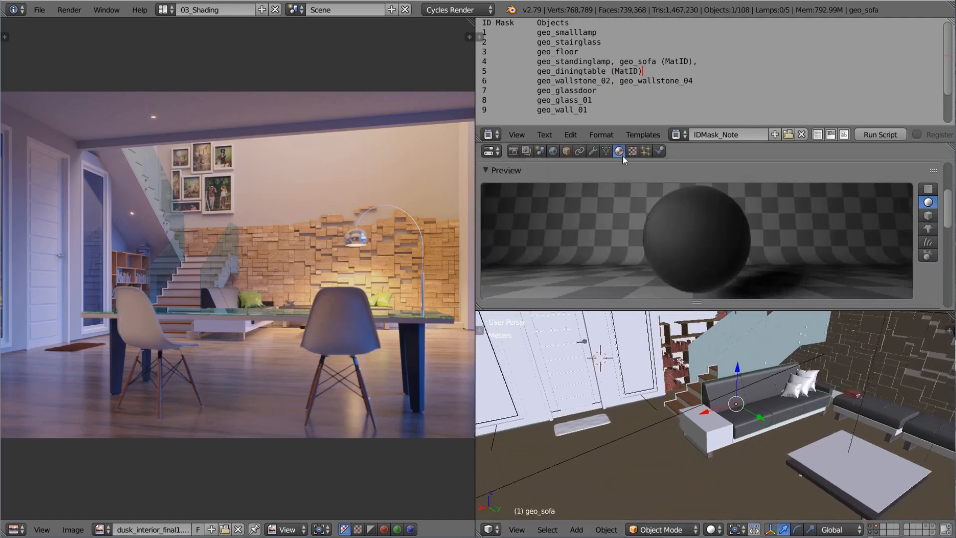
scroll(686, 237, "down", 10)
scroll(685, 237, "down", 4)
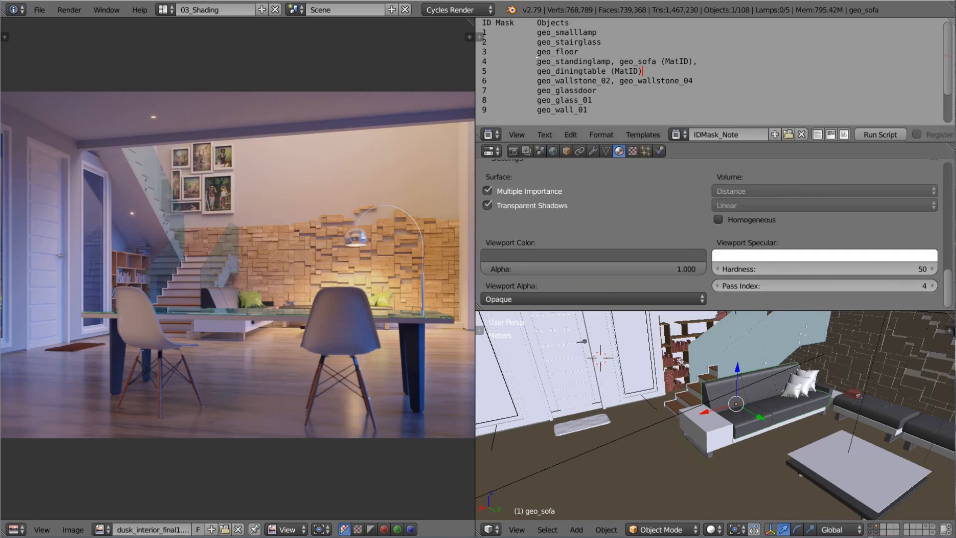
Highlight geo_standinglamp in the ID mask note, then select the standing lamp and check its object pass index.
left_click_drag(537, 61, 602, 61)
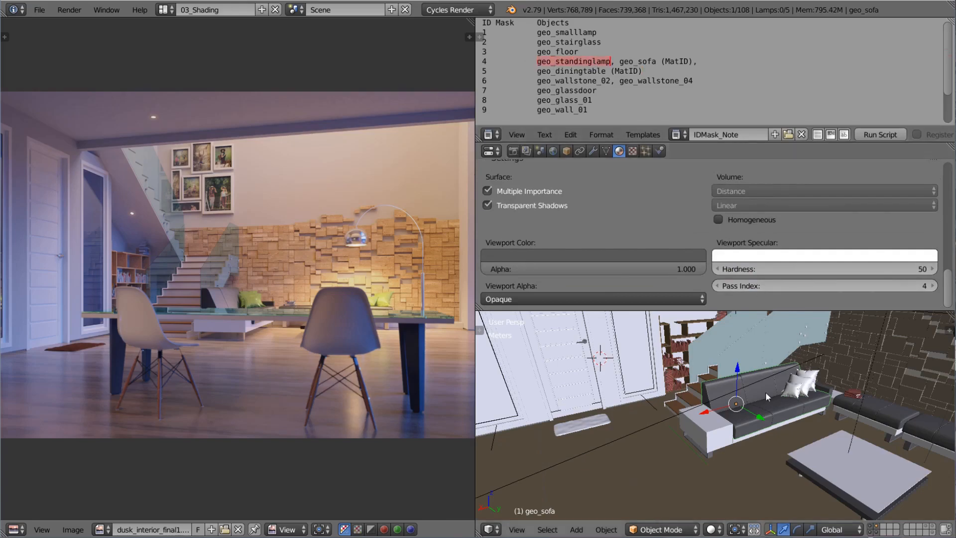
middle_click_drag(766, 392, 815, 369)
right_click(795, 373)
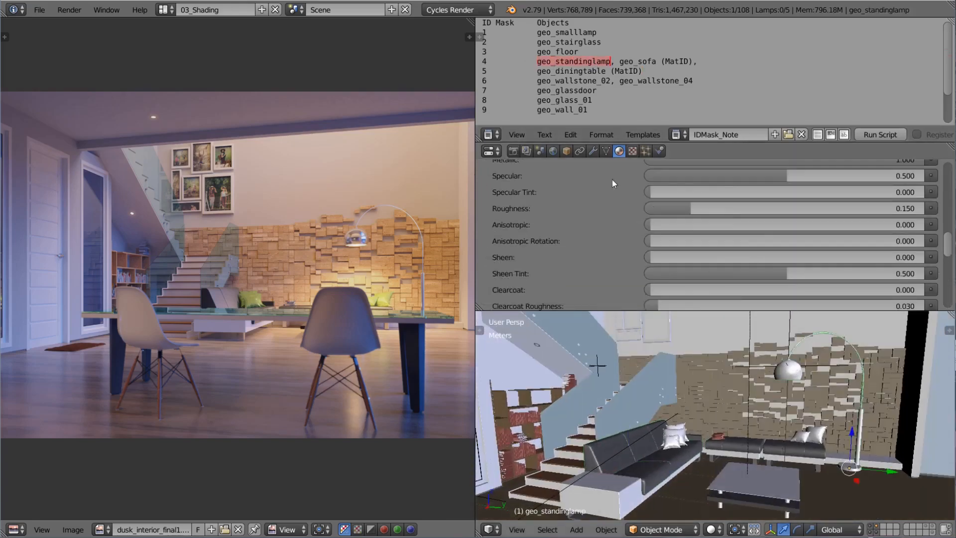
left_click(566, 150)
scroll(597, 249, "down", 4)
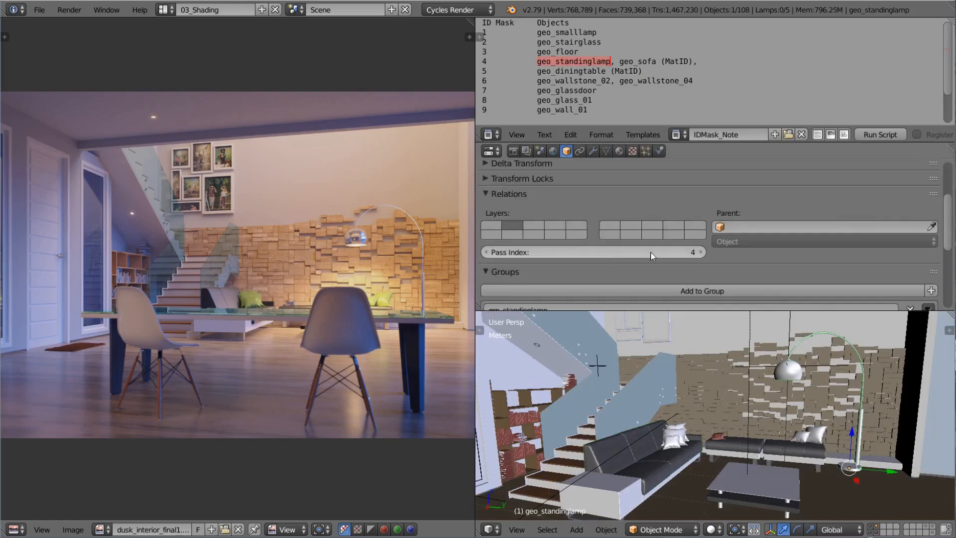
Compare the materials of the sofa pieces and check the shd_glossy_leather pass index against the geo_sofa (MatID) entry in the note.
right_click(643, 464)
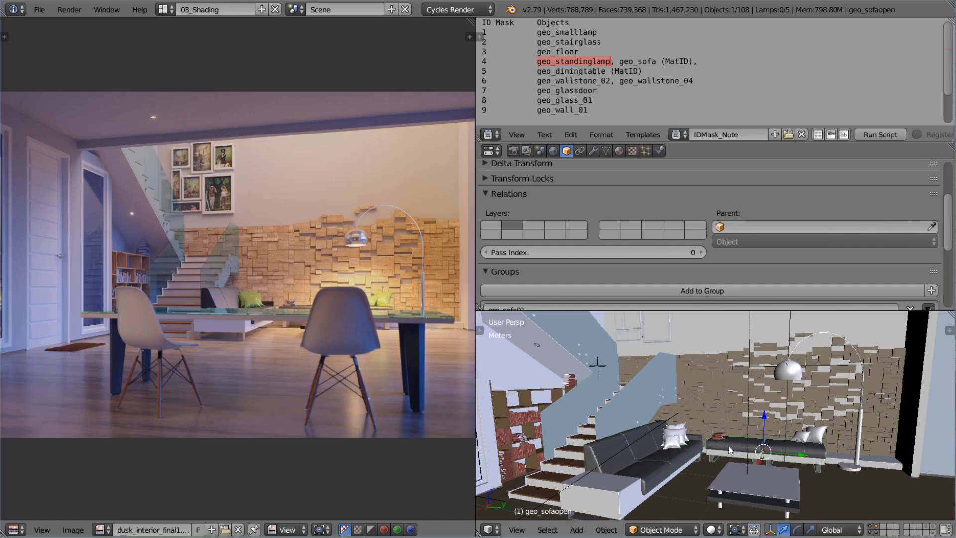
left_click(618, 151)
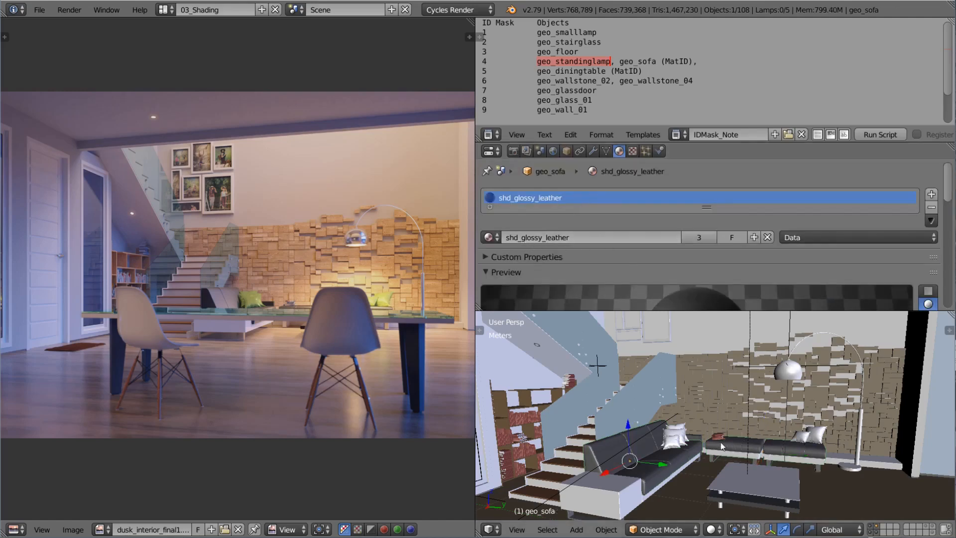
right_click(706, 443)
right_click(657, 455)
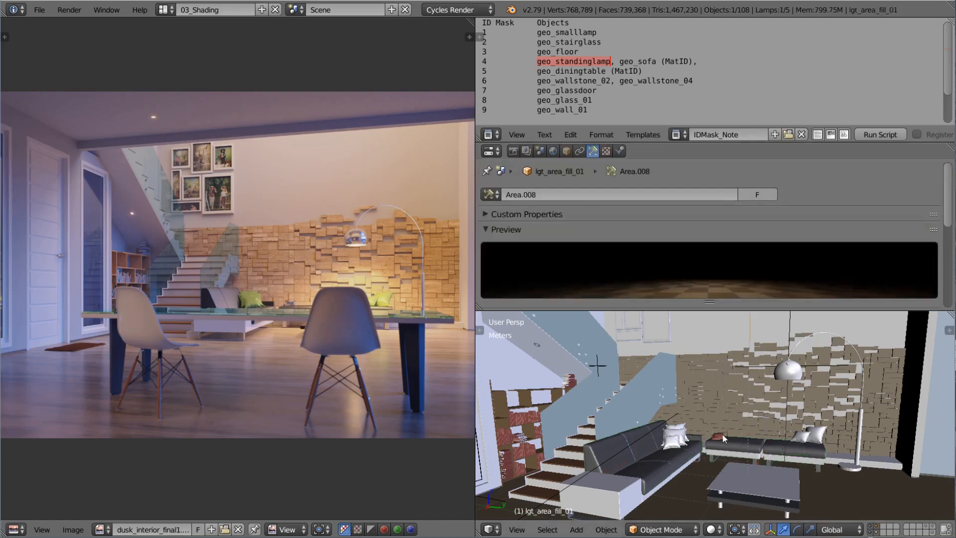
right_click(721, 444)
right_click(663, 460)
right_click(664, 459)
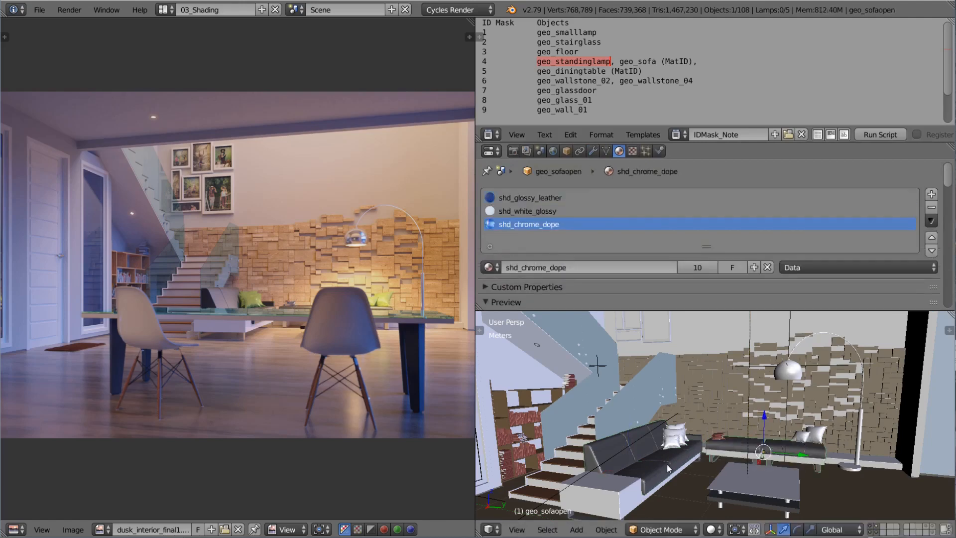
right_click(667, 466)
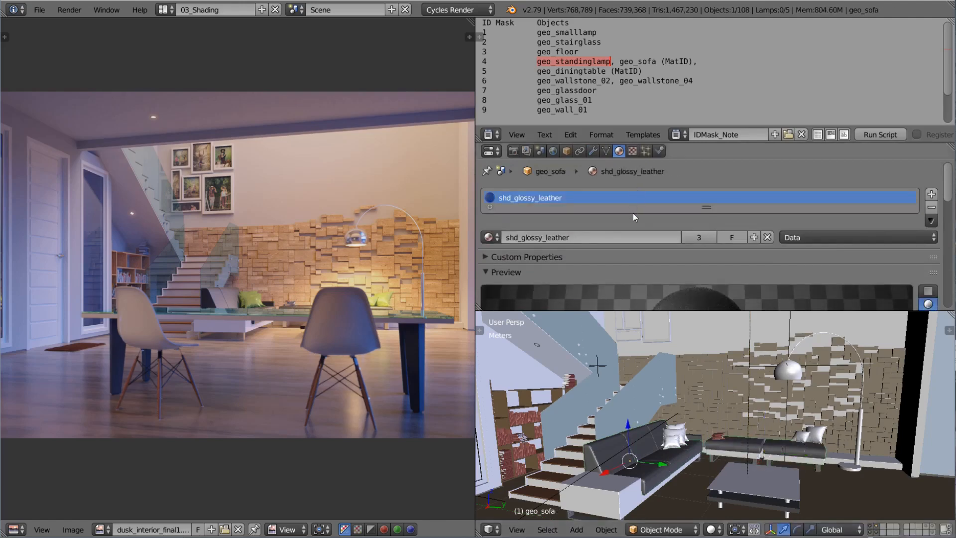
scroll(634, 216, "down", 15)
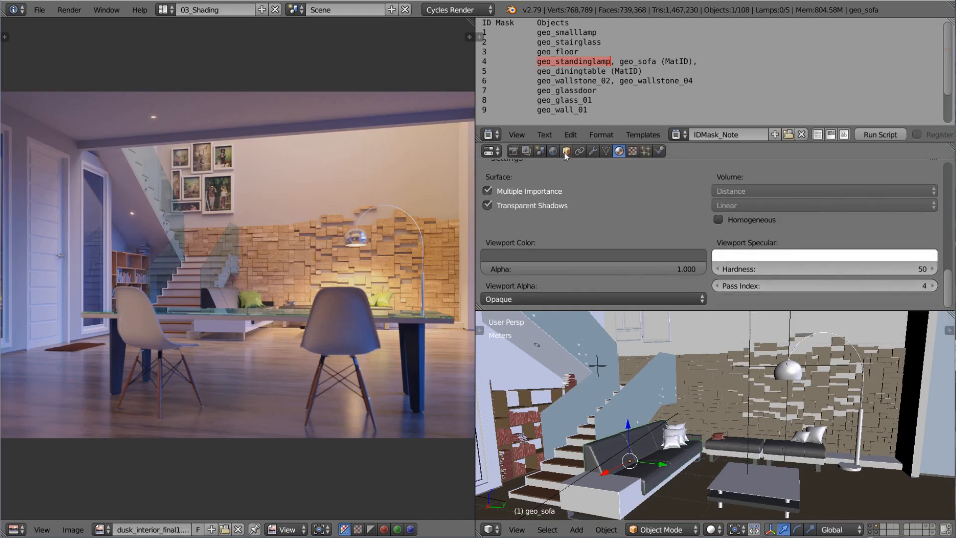
left_click(624, 61)
left_click_drag(624, 61, 688, 62)
left_click(681, 91)
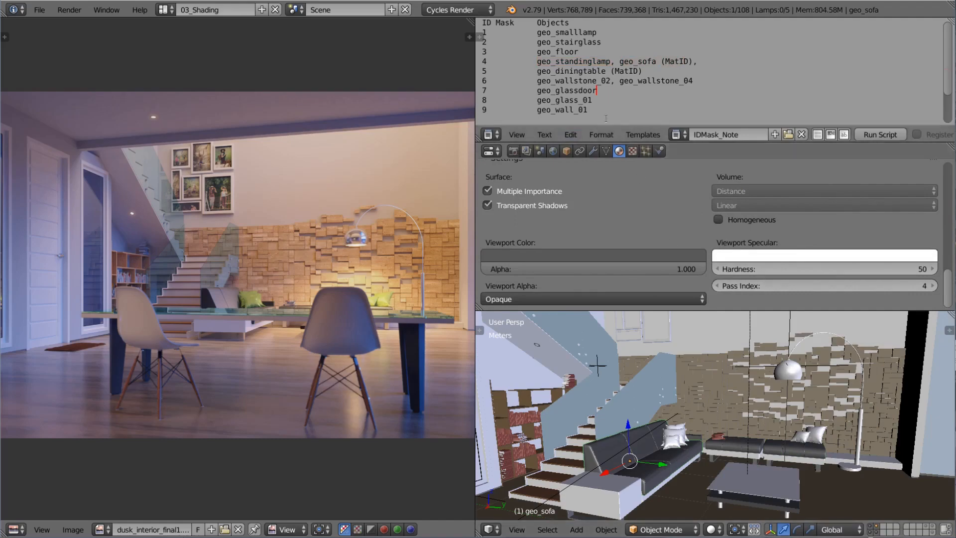
Select the dining table and check the pass index of its shd_white_glossy material.
scroll(717, 417, "down", 6)
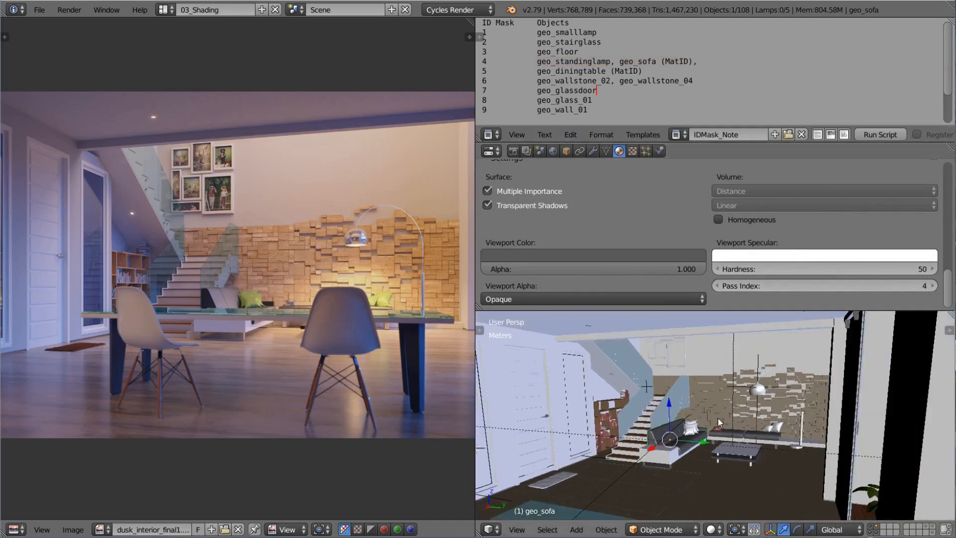
scroll(713, 430, "up", 2)
middle_click_drag(700, 439, 733, 390, "shift")
scroll(733, 390, "down", 4)
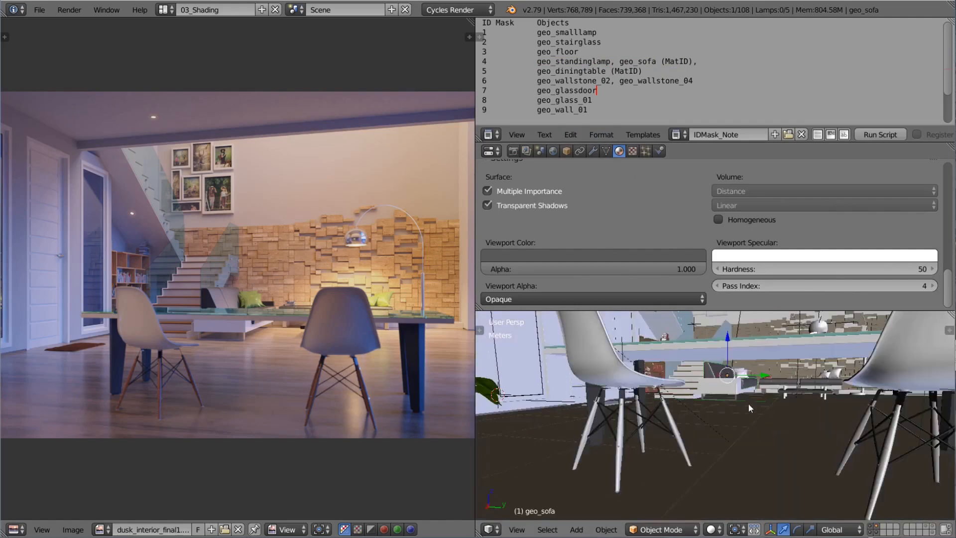
right_click(706, 419)
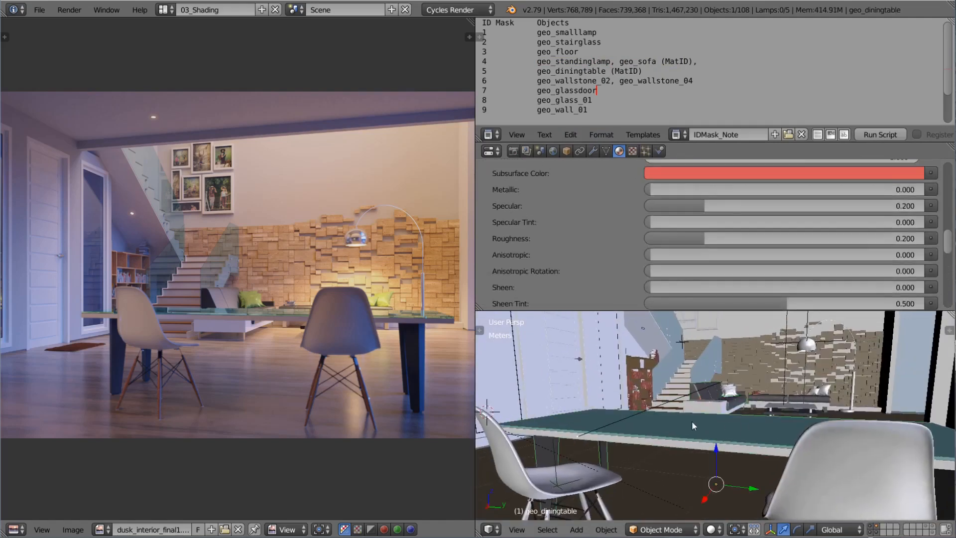
scroll(691, 420, "up", 3)
scroll(621, 185, "up", 15)
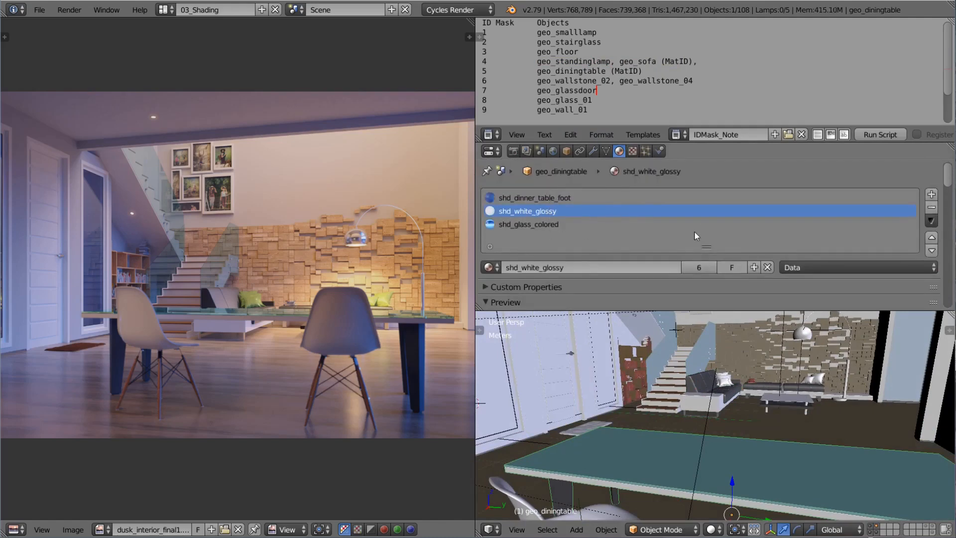
scroll(694, 232, "down", 15)
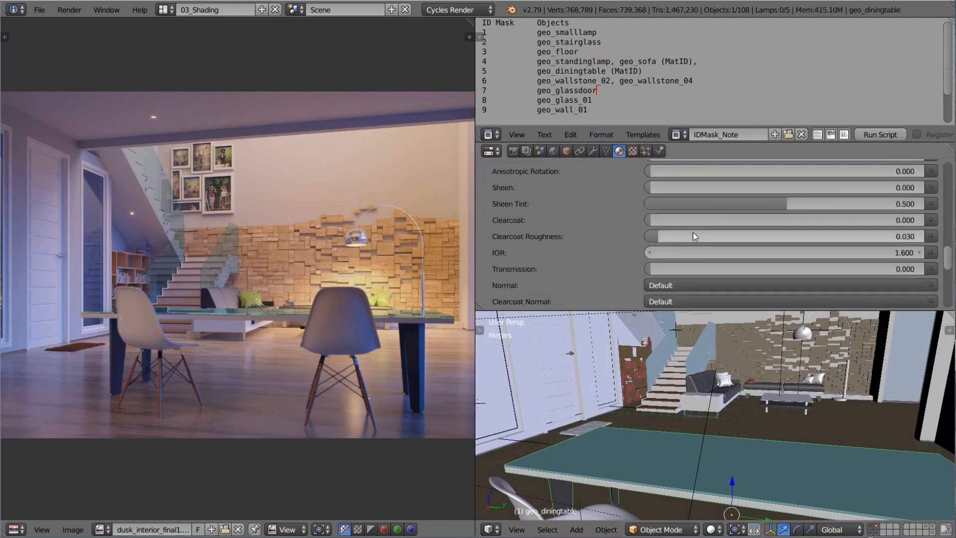
scroll(694, 236, "down", 6)
scroll(692, 233, "down", 5)
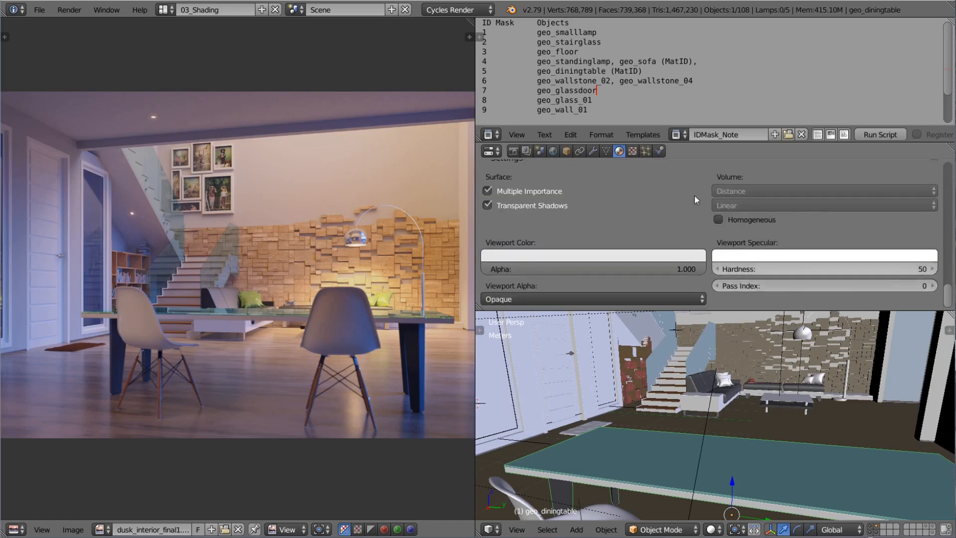
Check the dining table's shd_glass_colored material pass index and highlight the geo_diningtable (MatID) line in the ID mask note.
scroll(693, 195, "up", 12)
scroll(578, 185, "up", 12)
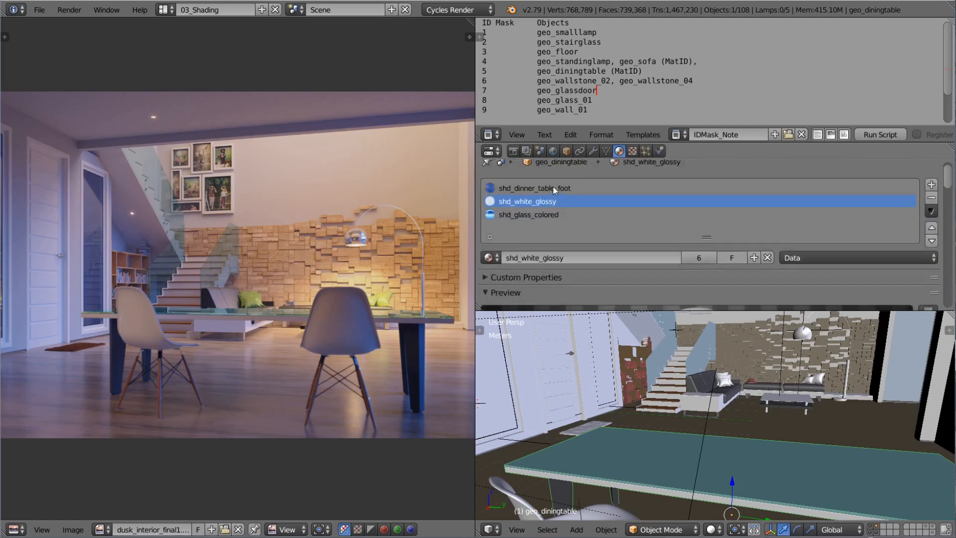
left_click(530, 215)
scroll(707, 226, "down", 15)
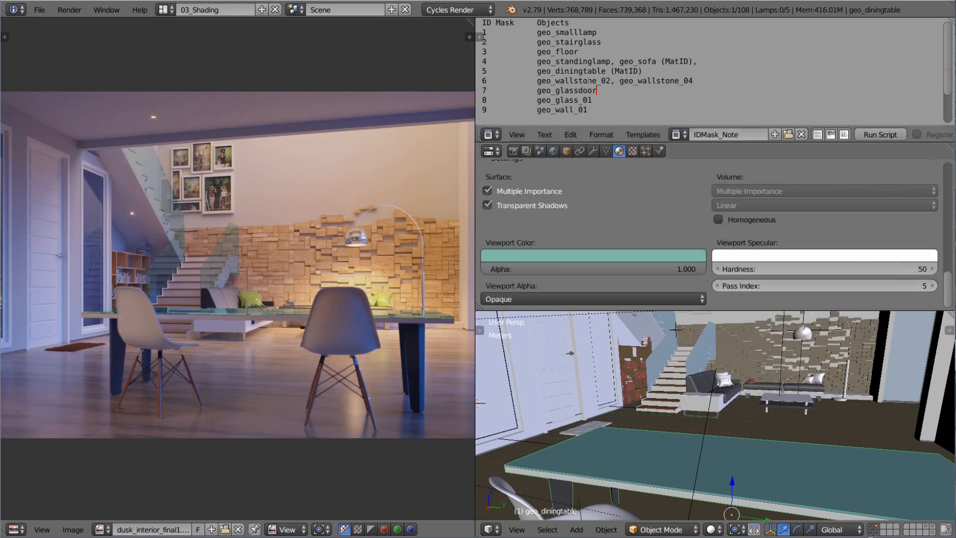
left_click_drag(655, 70, 483, 71)
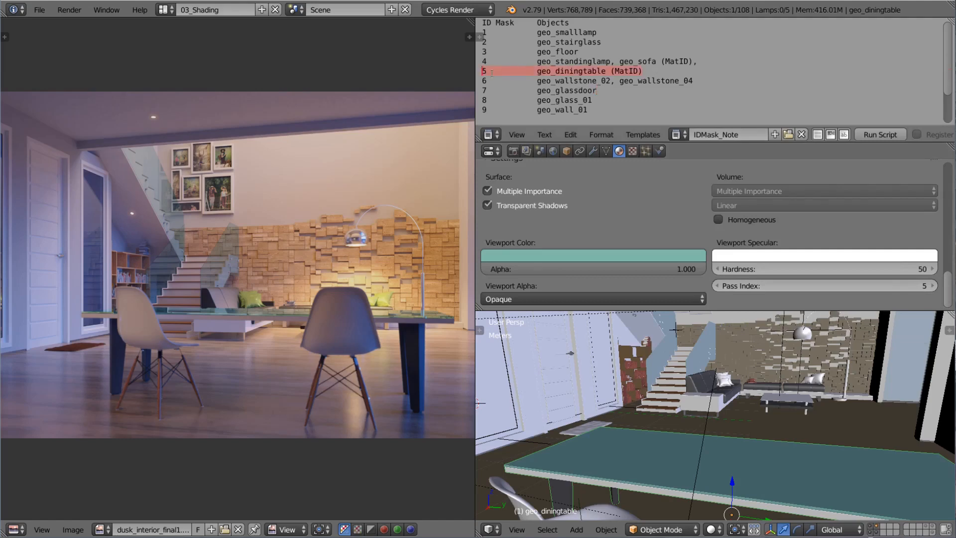
Examine the dining table area of the scene and compare it with the full rendered image.
scroll(730, 423, "down", 4)
mouse_move(734, 423)
middle_mouse_down()
mouse_move(766, 412)
mouse_move(735, 408)
middle_mouse_up()
scroll(771, 418, "up", 4)
scroll(765, 410, "down", 4)
scroll(357, 356, "down", 5)
scroll(392, 354, "up", 3)
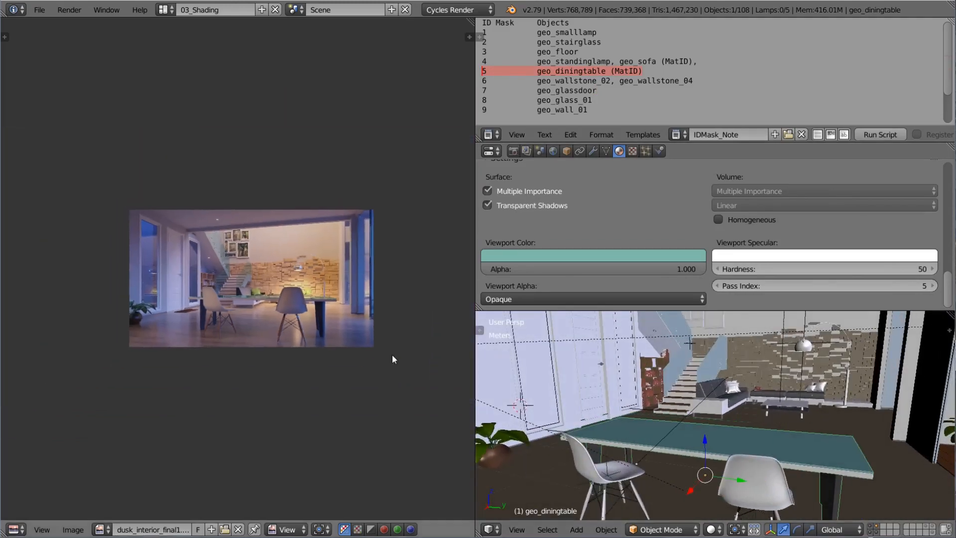
mouse_move(790, 425)
middle_mouse_down()
mouse_move(784, 418)
mouse_move(792, 420)
middle_mouse_up()
middle_click_drag(644, 420, 647, 415)
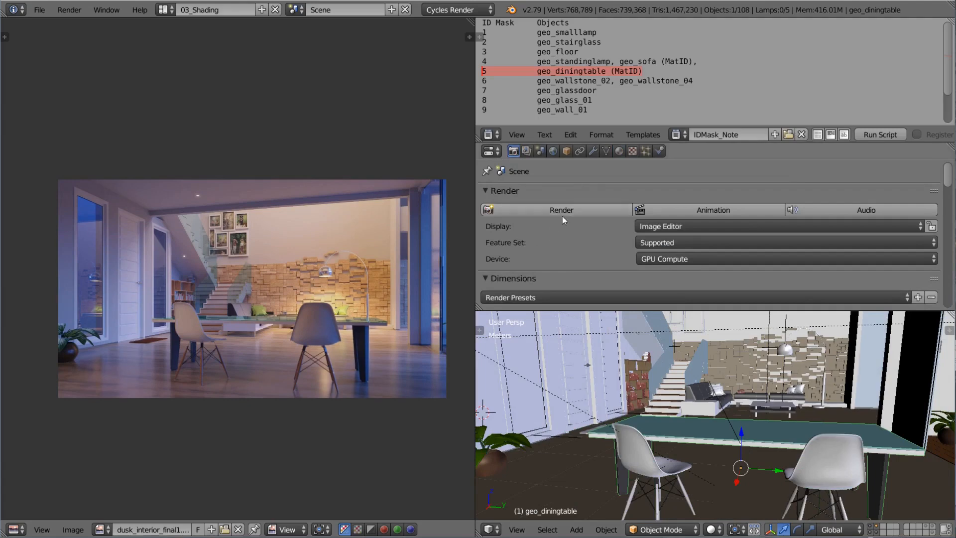
middle_click_drag(328, 299, 326, 305)
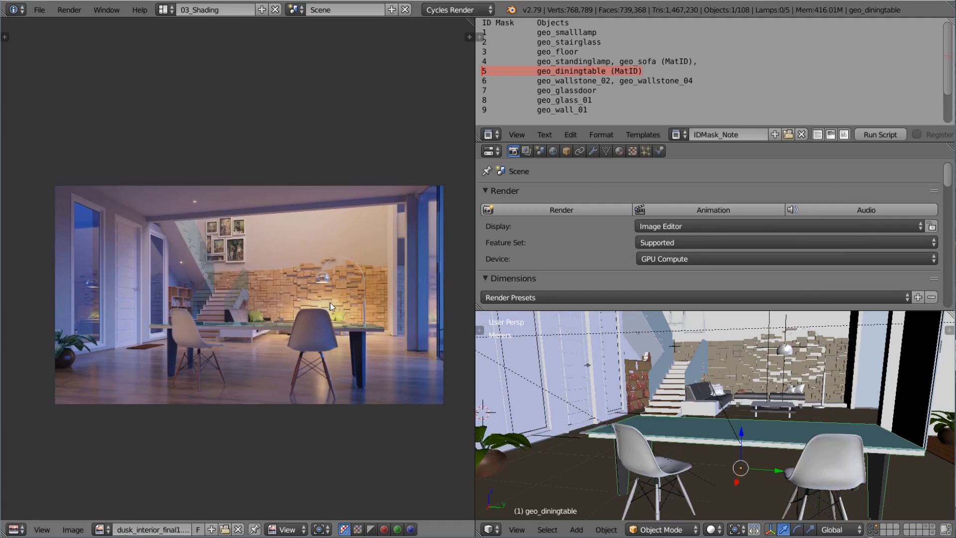
Search the image editor's image list for "v" and accept the match.
left_click(106, 529)
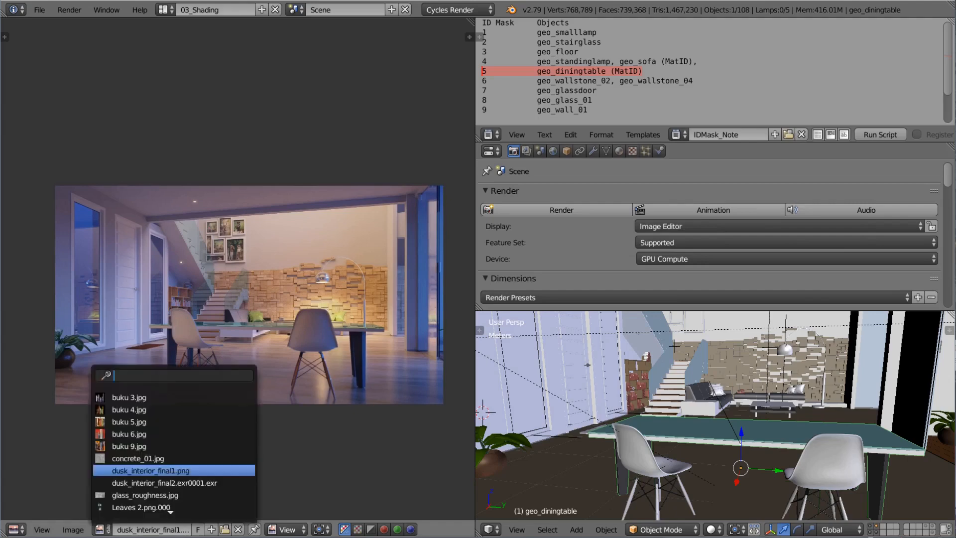
type("v")
key("Return")
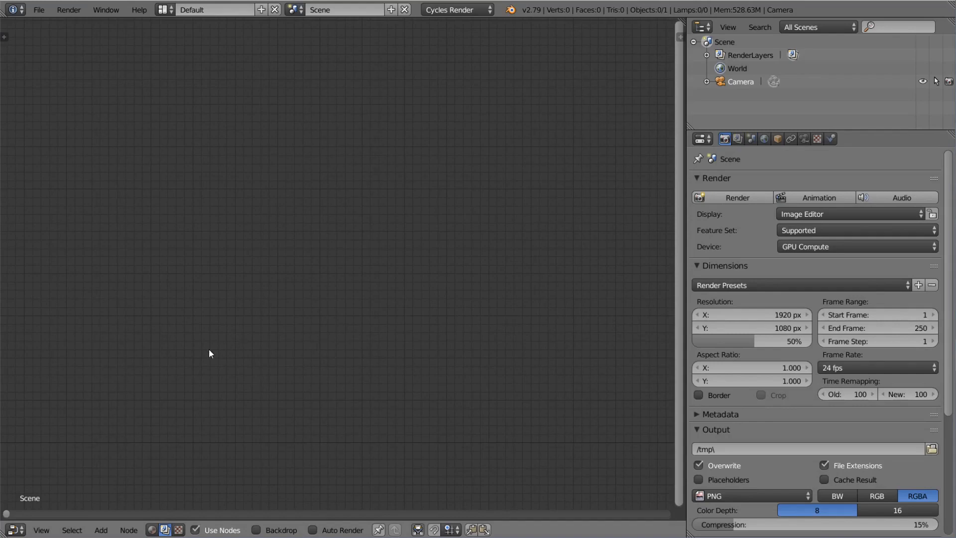
Set the empty scene's large editor to the Node Editor showing the compositing nodes.
left_click(13, 530)
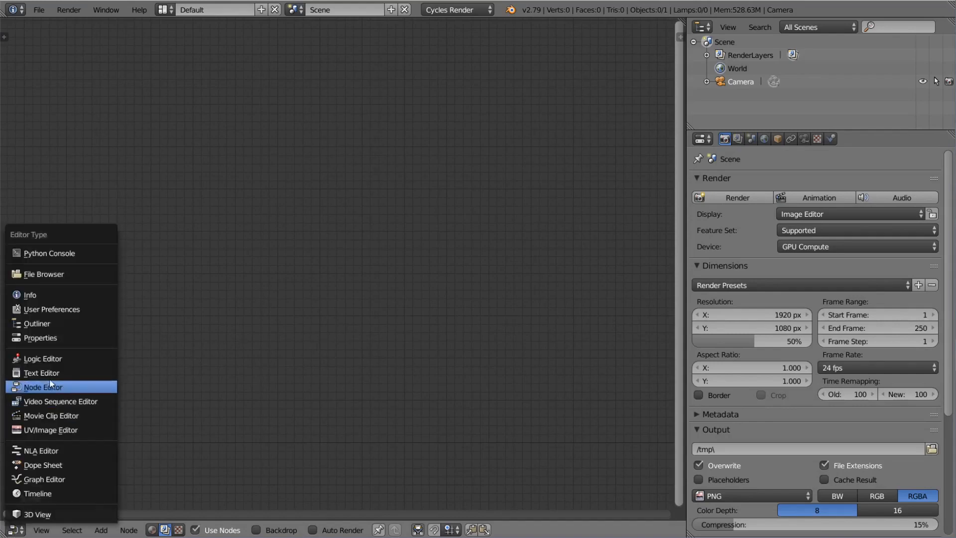
left_click(39, 387)
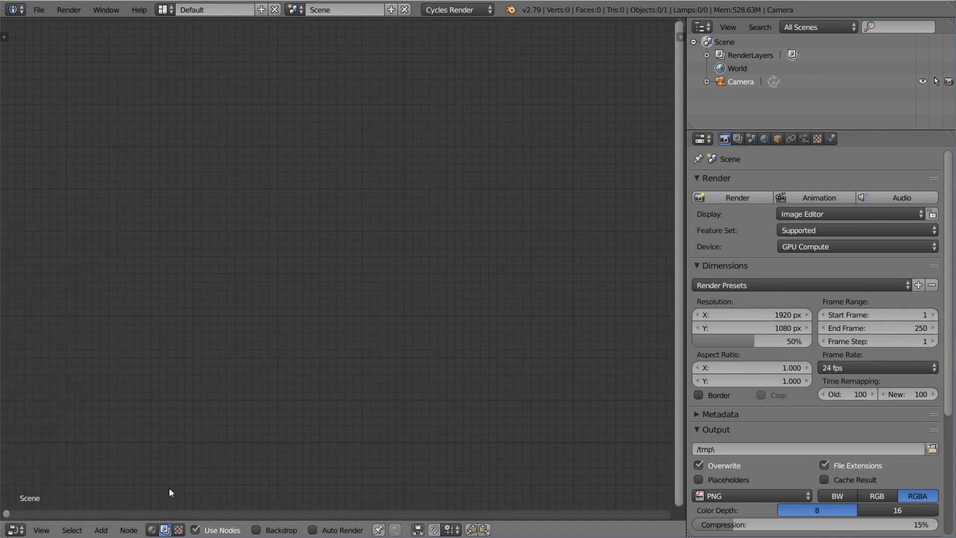
left_click(152, 531)
left_click(165, 531)
Add an Image input node to the empty compositing node tree.
key("shift+a")
key("shift+a")
left_click(246, 250)
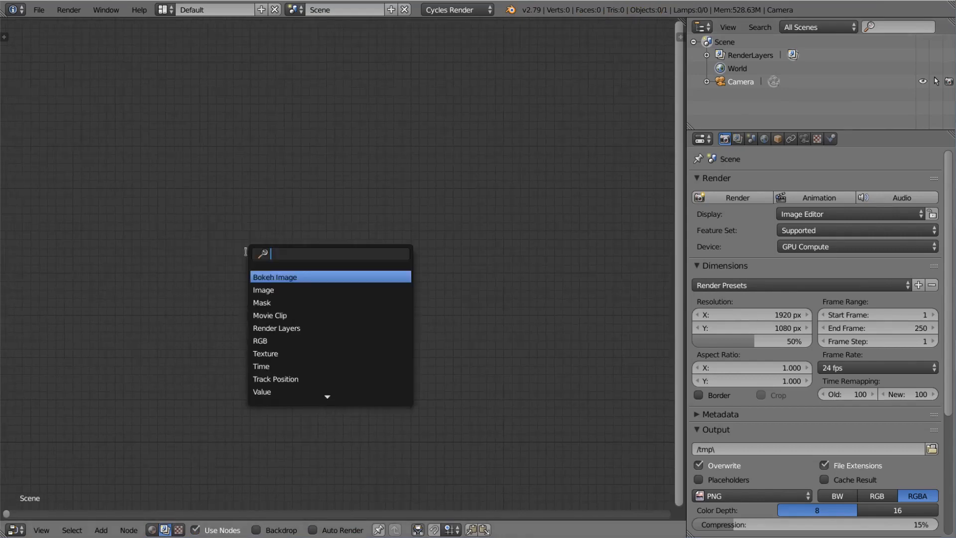
type("image")
key("Down")
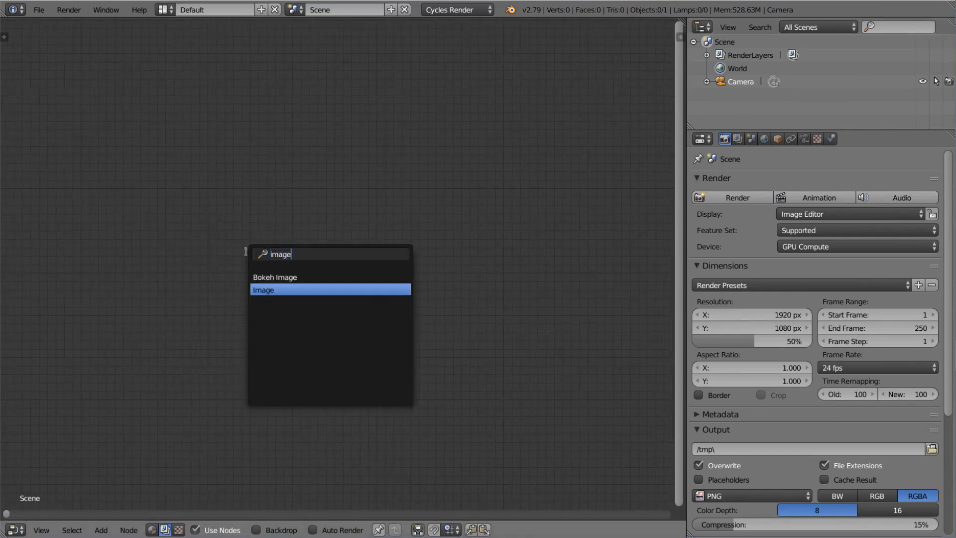
key("Return")
left_click(246, 252)
Load dusk_interior_final2.exr0001.exr from the recent render folder into the Image node.
left_click(280, 338)
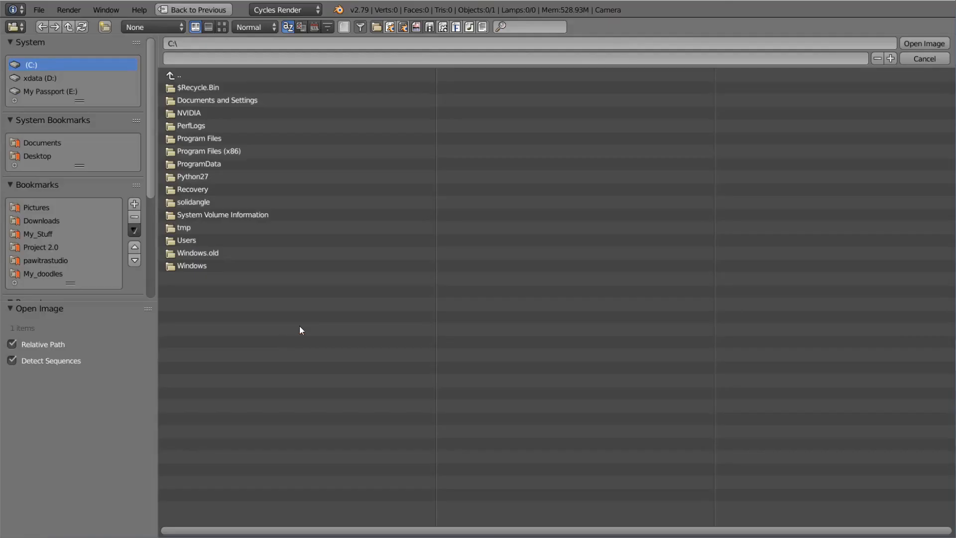
left_click(76, 305)
left_click(70, 326)
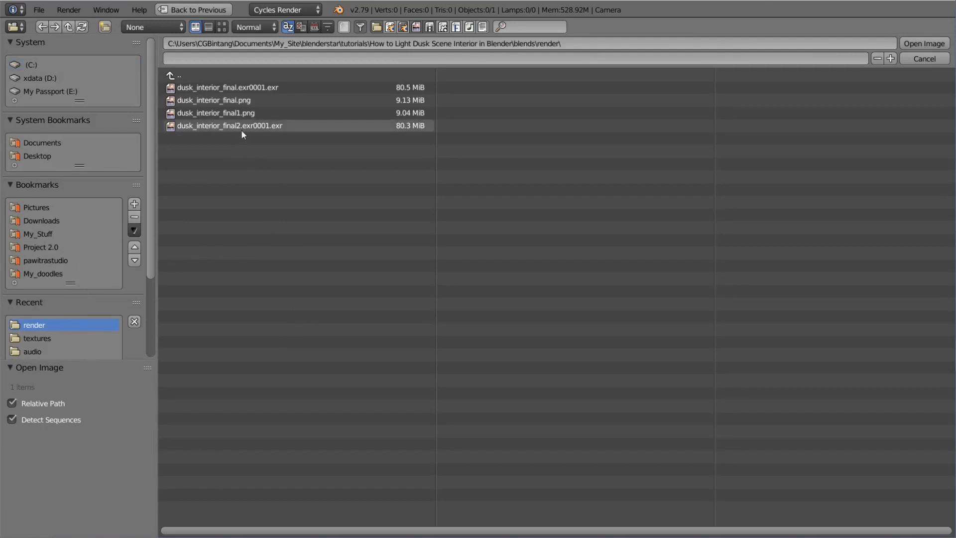
left_click(279, 125)
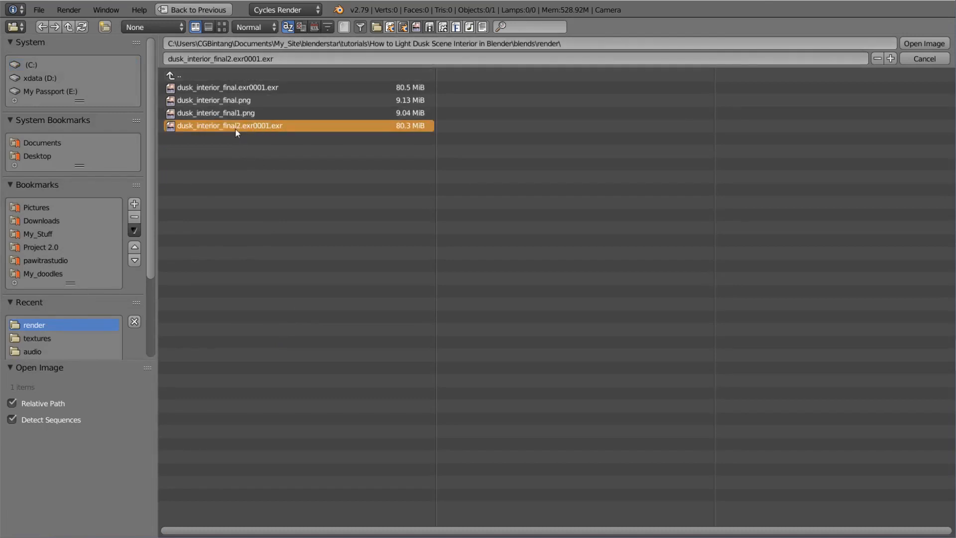
left_click(927, 44)
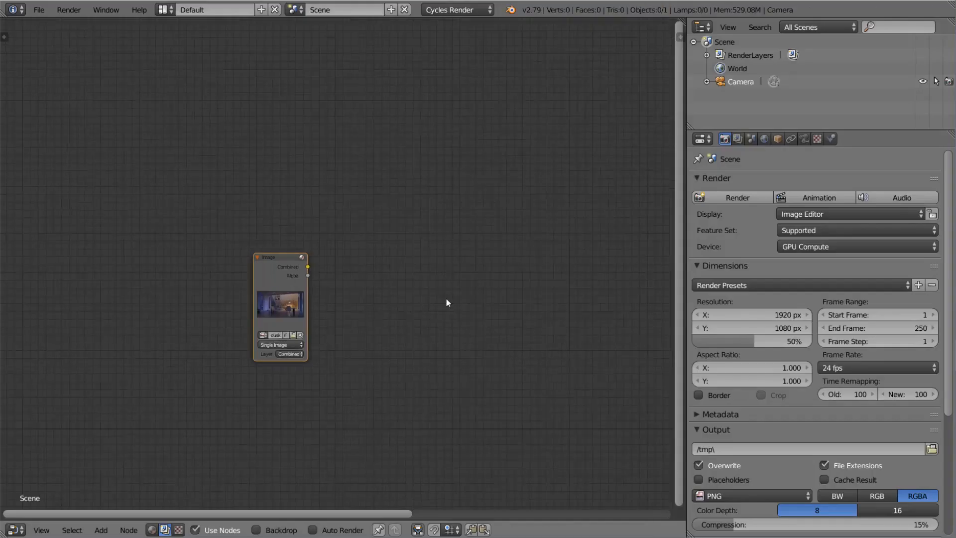
Move the Image node to free space in the node tree and widen it so its file name is readable.
middle_click_drag(446, 298, 515, 292)
scroll(373, 286, "up", 4)
left_click_drag(349, 255, 143, 244)
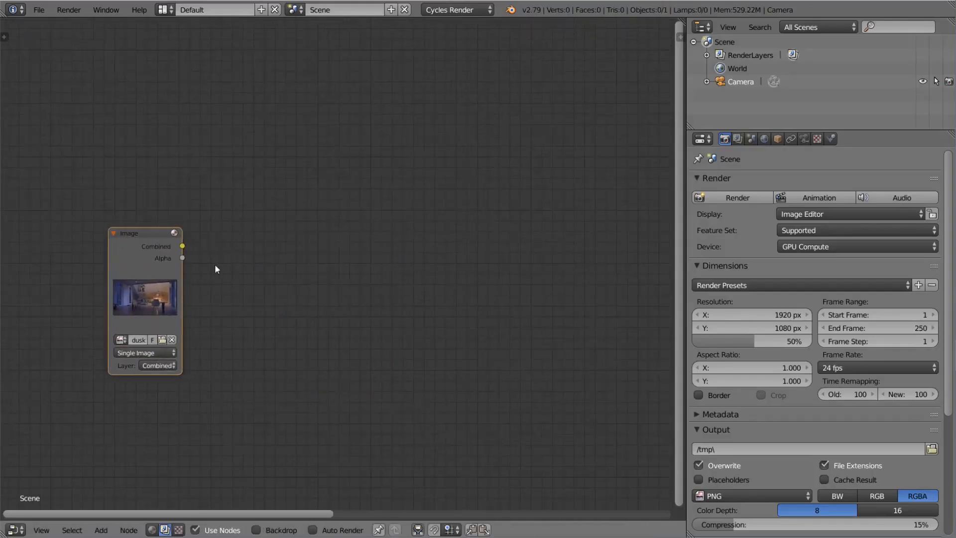
middle_click_drag(250, 260, 371, 259)
left_click_drag(228, 371, 184, 372)
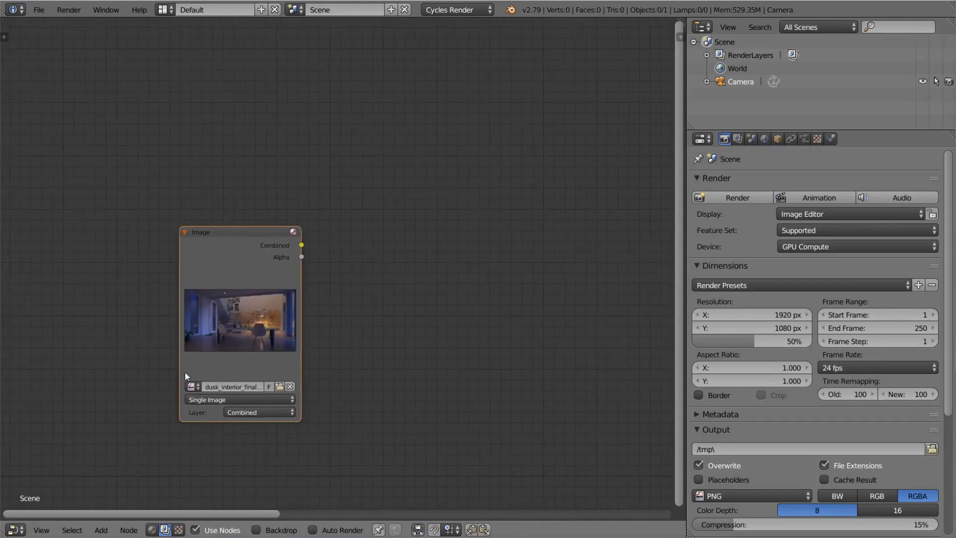
Set the Image node's layer to beauty and reposition the node.
left_click(264, 413)
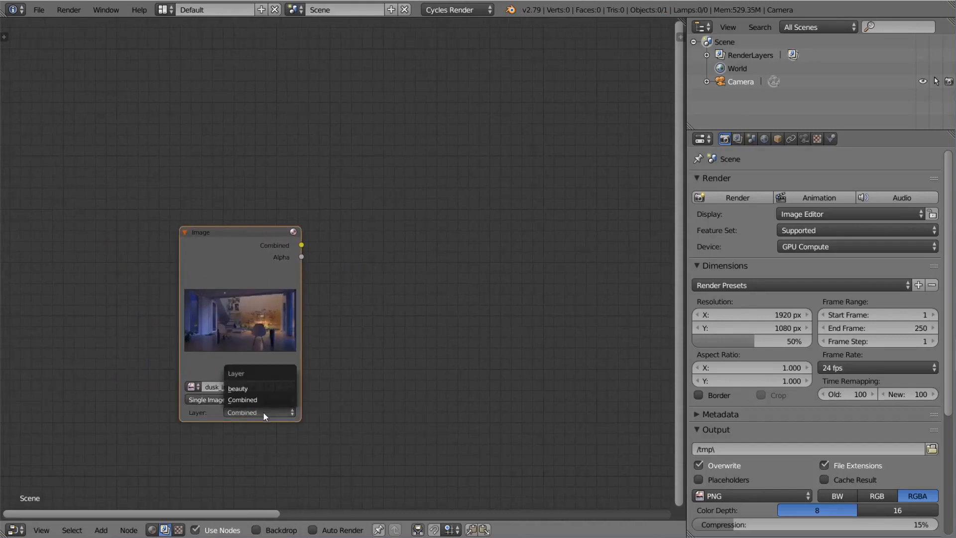
left_click(241, 392)
scroll(247, 285, "down", 2)
left_click_drag(260, 292, 220, 223)
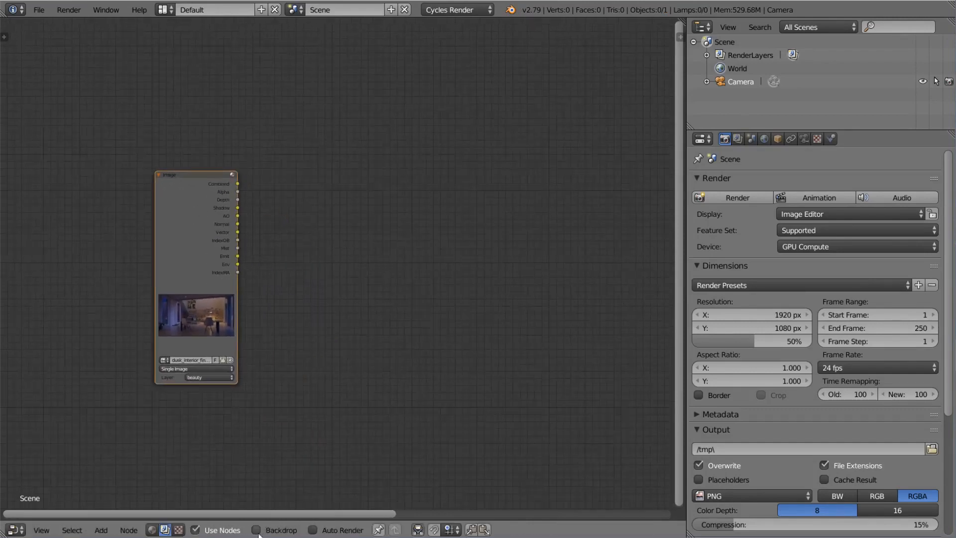
Split the node editor horizontally and make the upper area a UV/Image Editor displaying the Viewer Node image.
left_click_drag(677, 41, 229, 222)
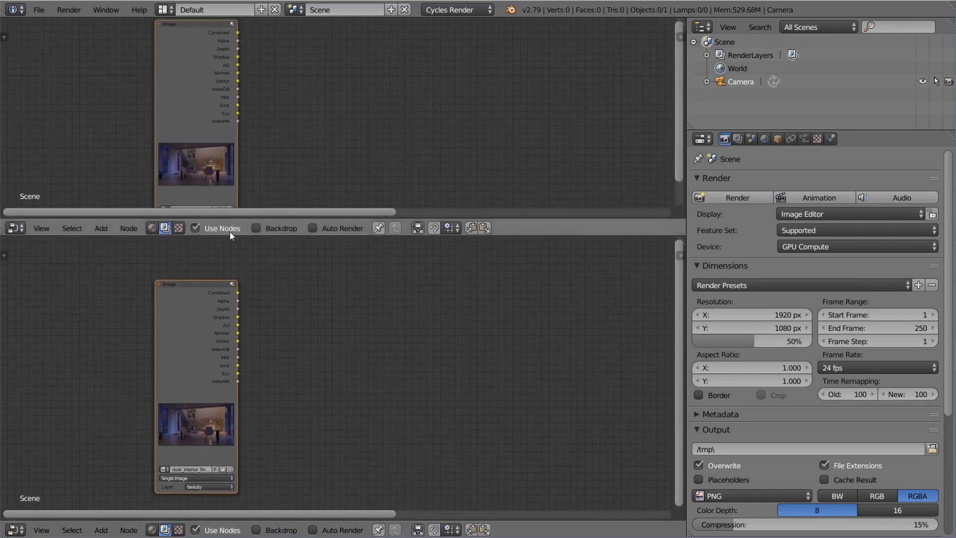
left_click(16, 228)
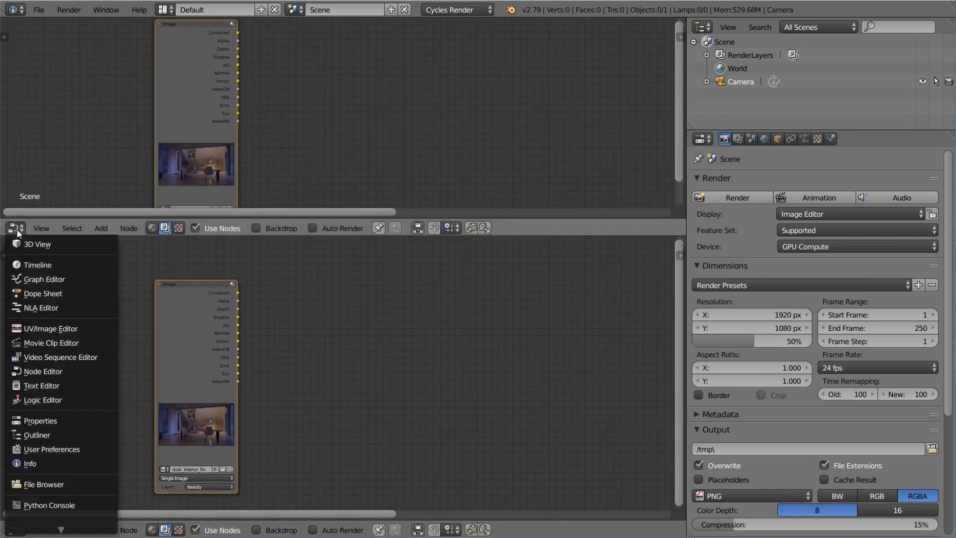
left_click(49, 328)
left_click(99, 228)
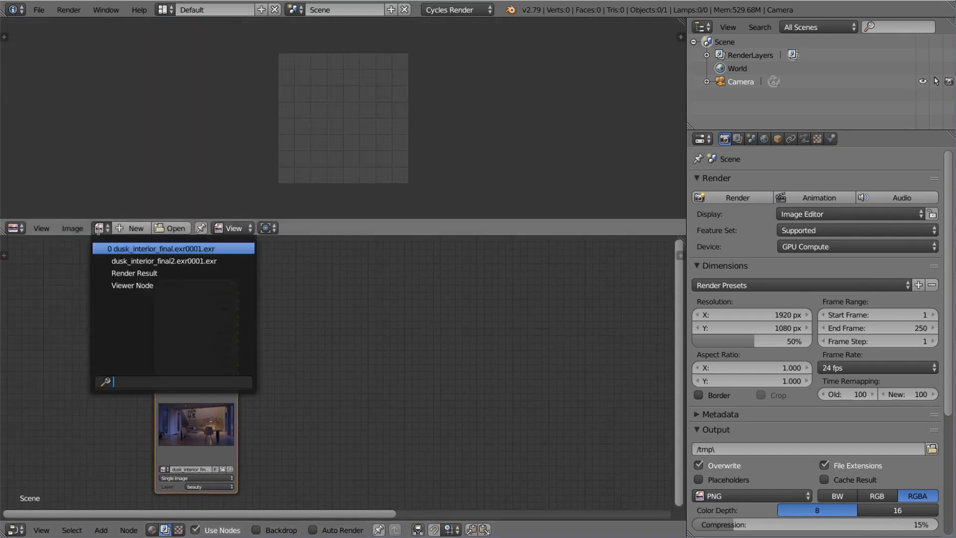
left_click(127, 286)
Connect the Image node's Combined output to a viewer to preview the render.
scroll(192, 294, "up", 4)
scroll(270, 343, "down", 3)
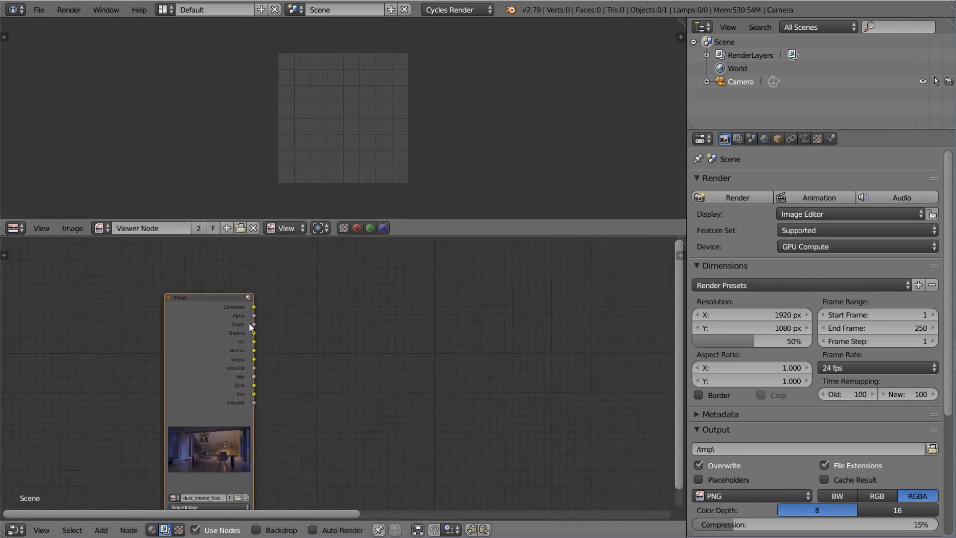
middle_click_drag(249, 324, 217, 300)
left_click(190, 288, "ctrl+shift")
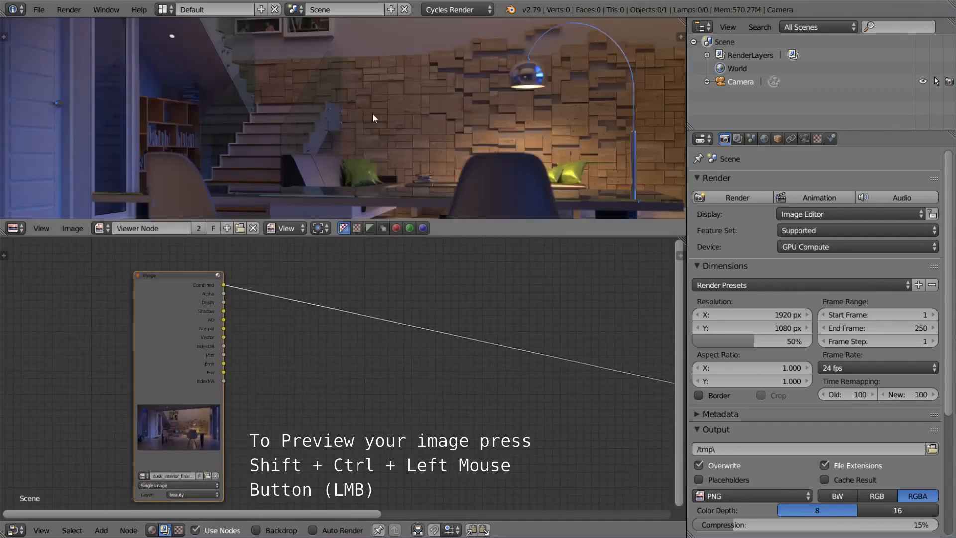
Examine the previewed render up close and in a maximized image editor, then restore the split layout.
scroll(348, 104, "down", 3)
scroll(308, 105, "up", 3)
scroll(303, 106, "up", 2)
scroll(305, 100, "down", 1)
middle_click_drag(318, 38, 334, 134)
scroll(343, 133, "down", 5)
middle_click_drag(448, 148, 425, 101)
key("ctrl+space")
scroll(517, 242, "up", 5)
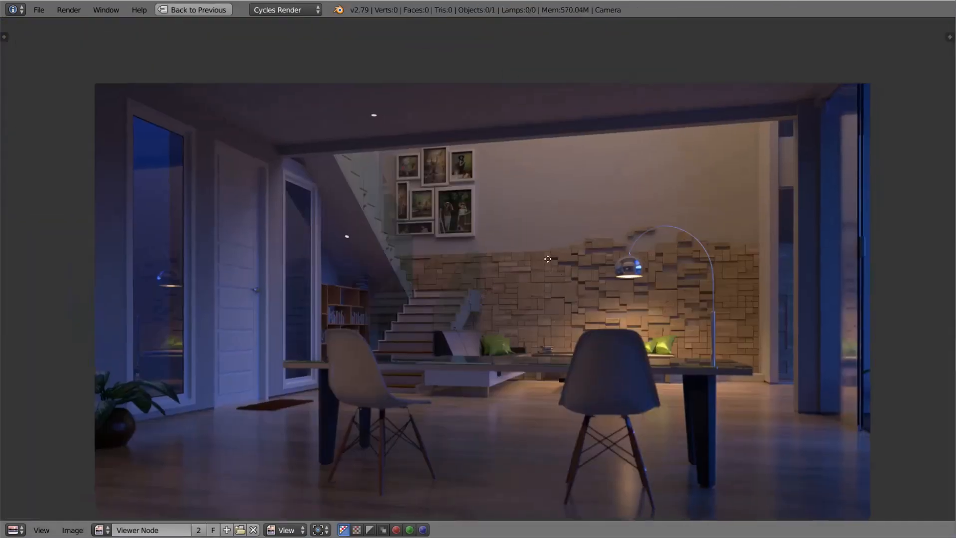
scroll(525, 244, "down", 1)
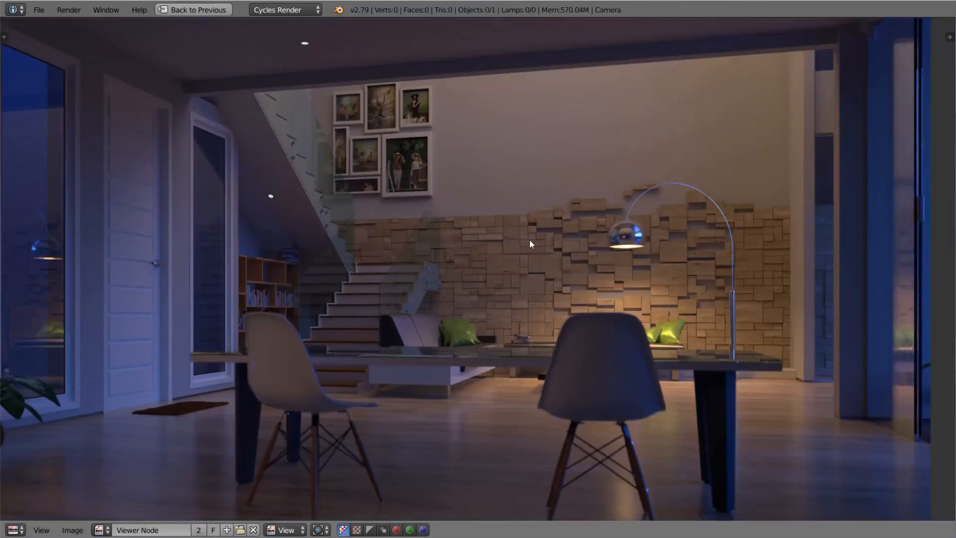
scroll(530, 244, "down", 1)
middle_click_drag(530, 240, 529, 241)
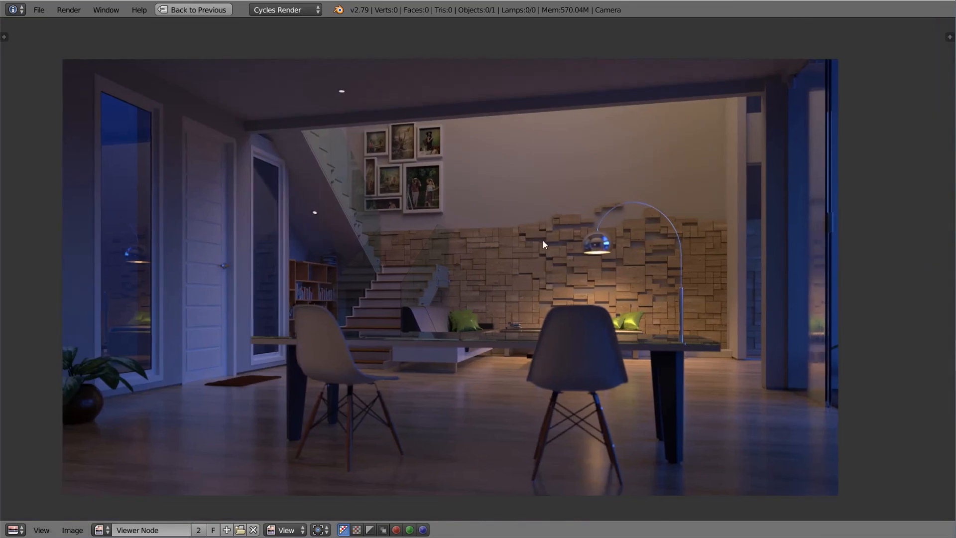
key("ctrl+space")
scroll(332, 309, "down", 1)
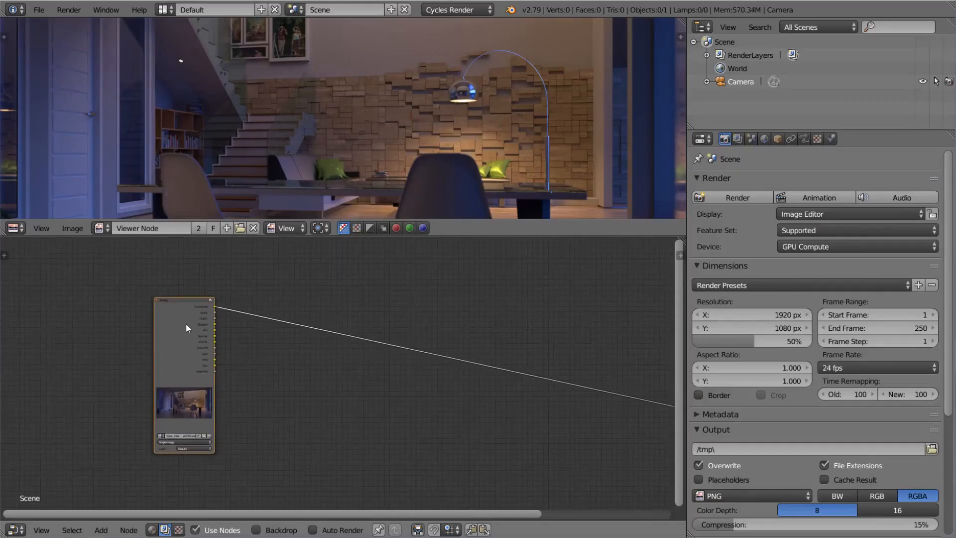
Reposition the Image node and set the scene's color management view to Filmic.
left_click_drag(186, 323, 331, 328)
middle_click_drag(502, 333, 415, 333)
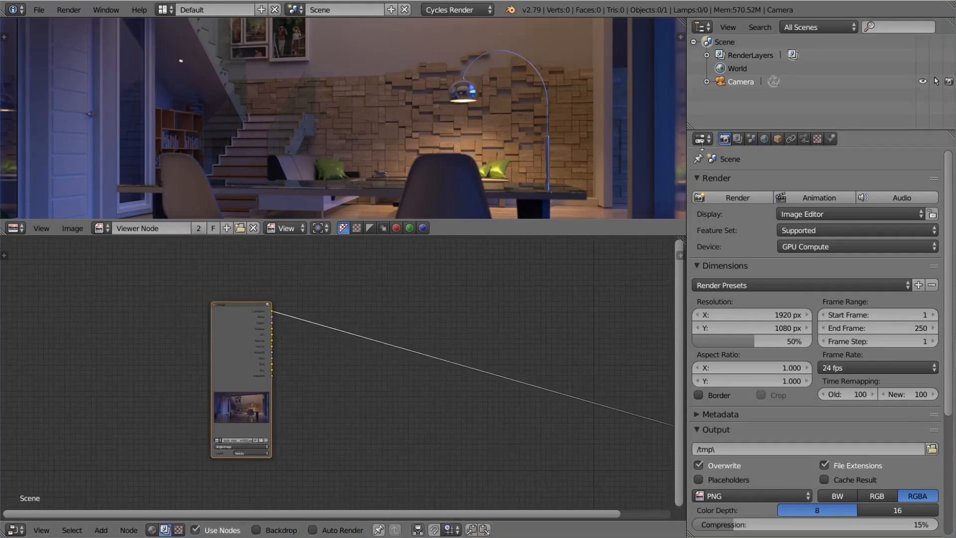
left_click(750, 139)
scroll(755, 152, "up", 3)
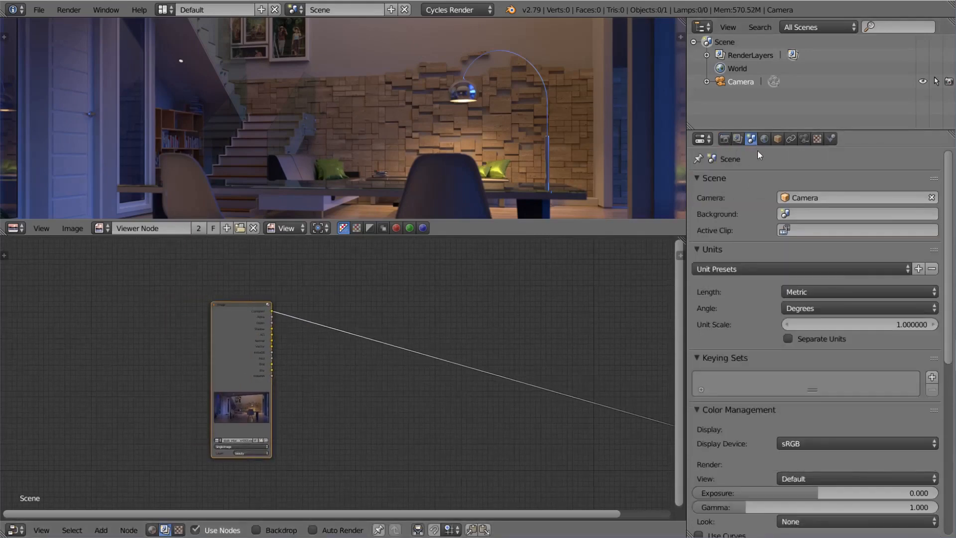
scroll(759, 366, "down", 4)
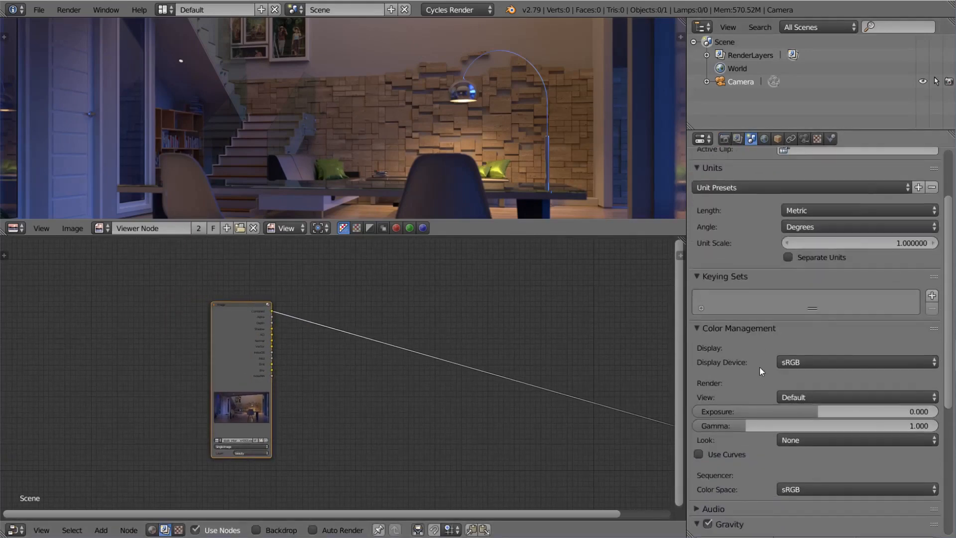
left_click(799, 397)
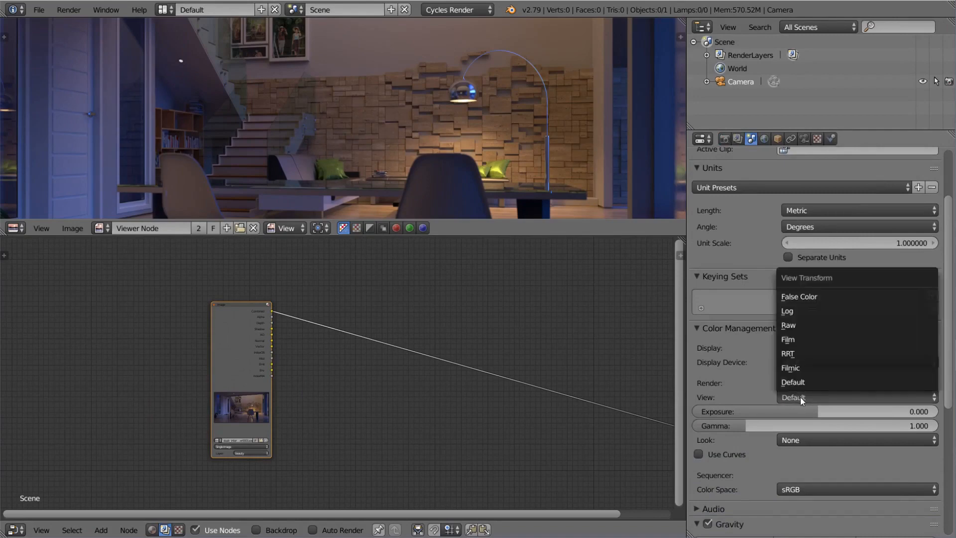
left_click(808, 368)
Enlarge the image editor area so the whole viewer preview fits above the node tree.
scroll(339, 145, "down", 4)
scroll(345, 140, "up", 1)
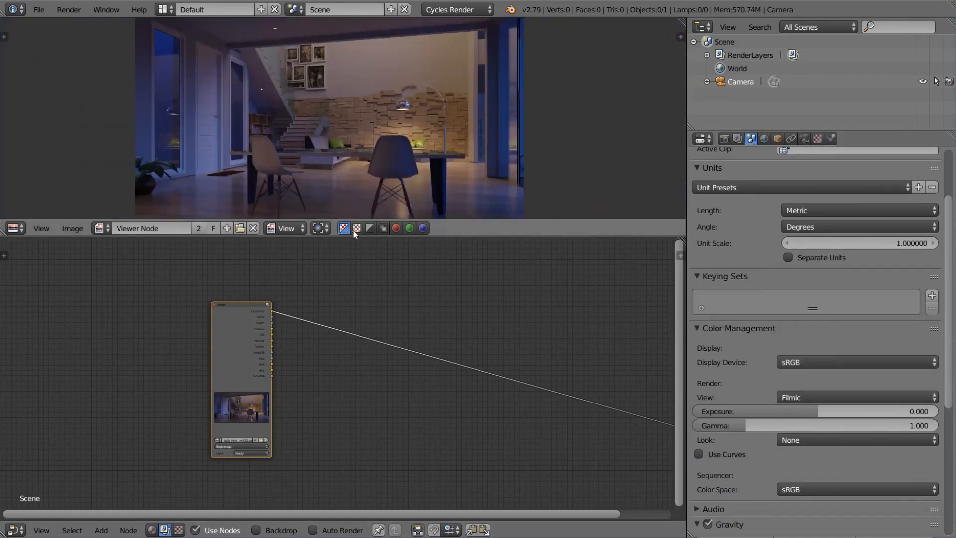
left_click_drag(353, 236, 352, 303)
scroll(458, 373, "down", 1)
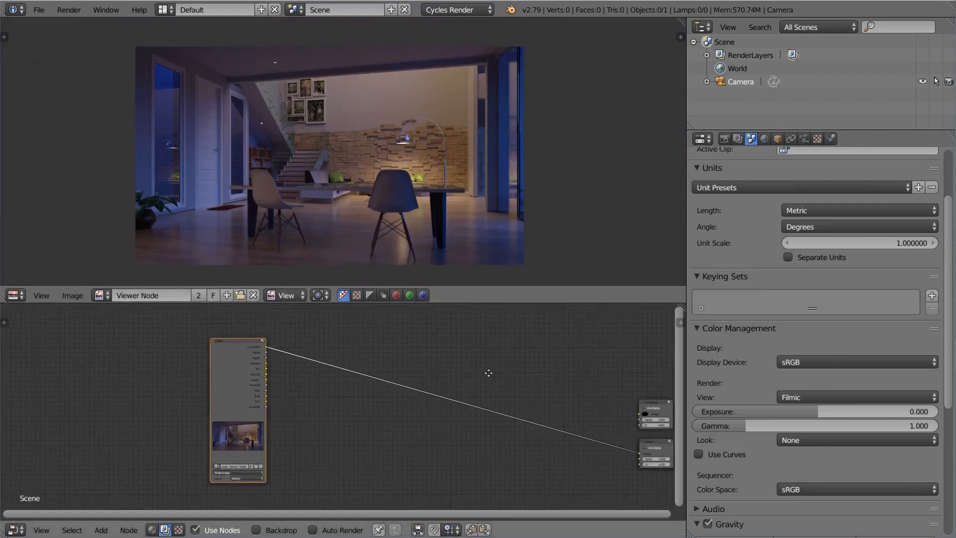
middle_click_drag(457, 373, 550, 394)
Set the color management exposure to 0.932 and the look to Base Contrast.
left_click_drag(817, 412, 827, 411)
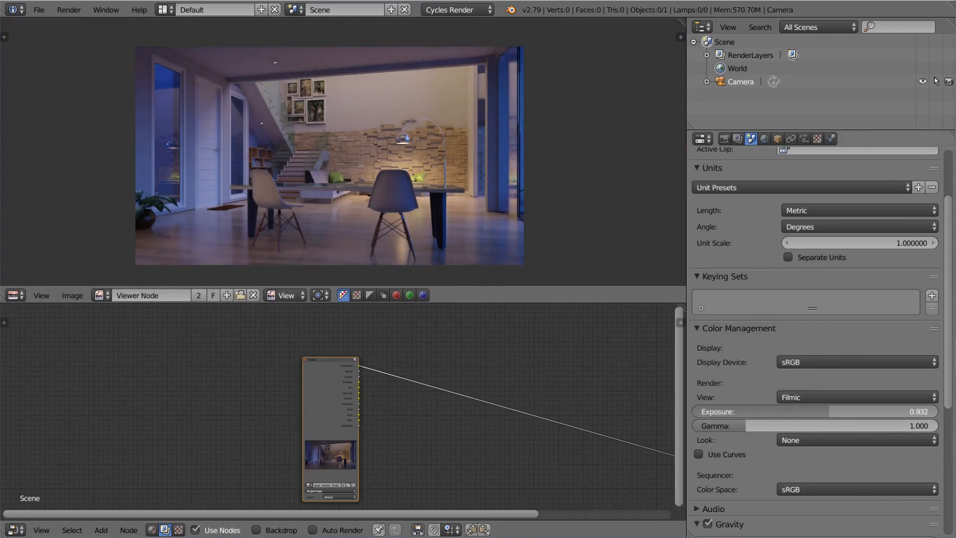
middle_click_drag(551, 370, 478, 360)
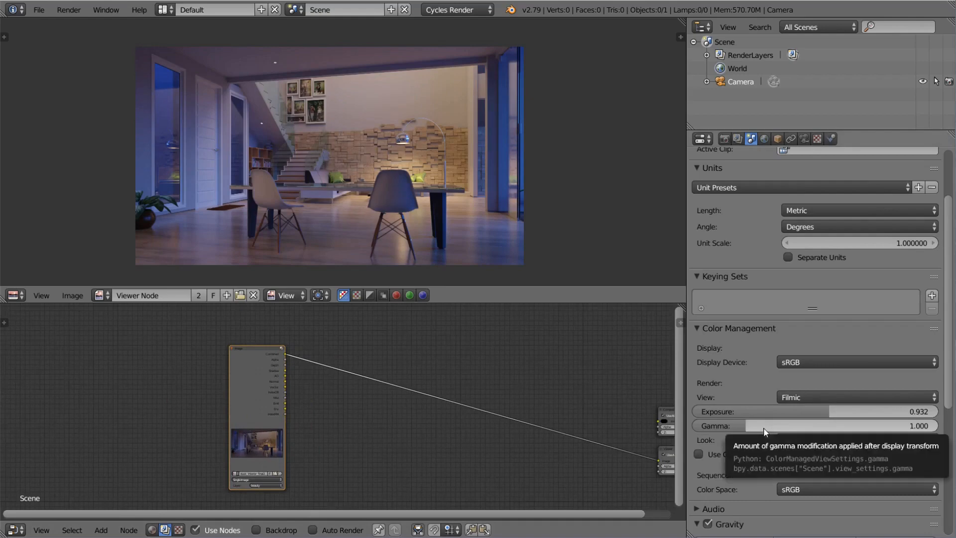
left_click(802, 439)
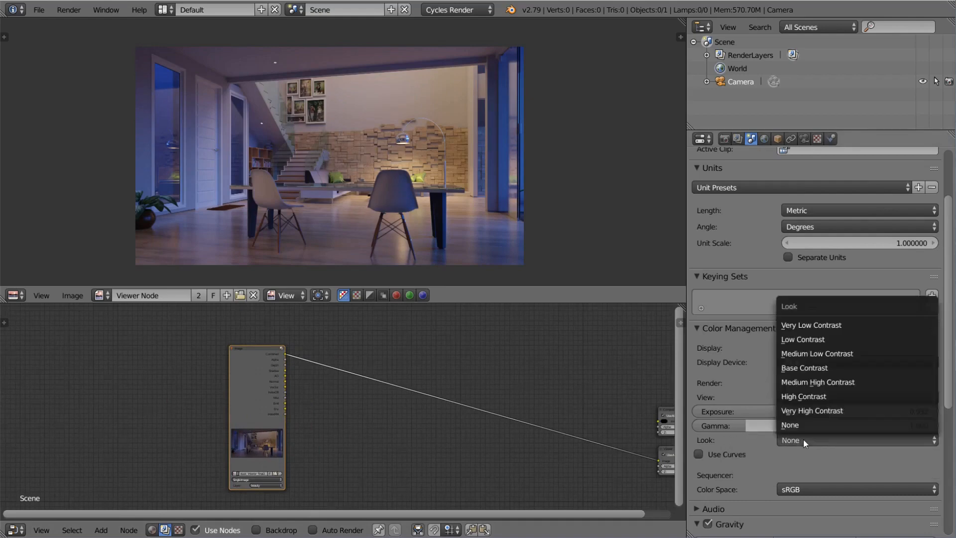
left_click(802, 367)
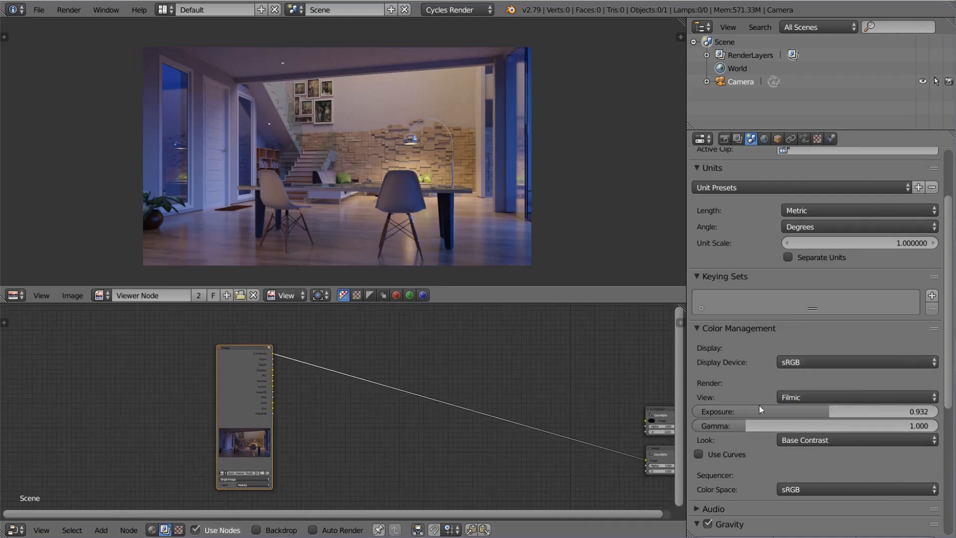
Insert a Glare filter node on the link between the Image node and the viewer, and check its effect around the floor lamp.
key("shift+a")
key("Escape")
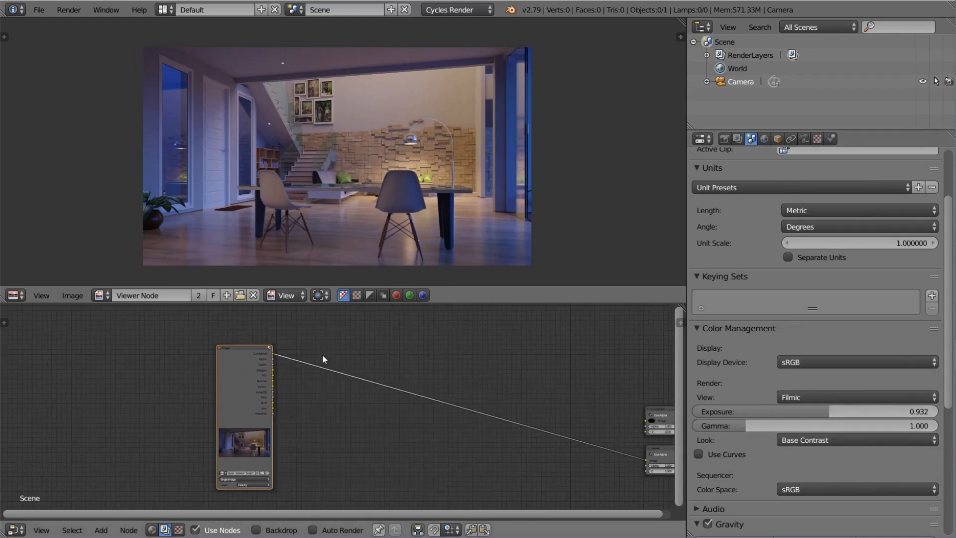
key("shift+a")
mouse_move(323, 422)
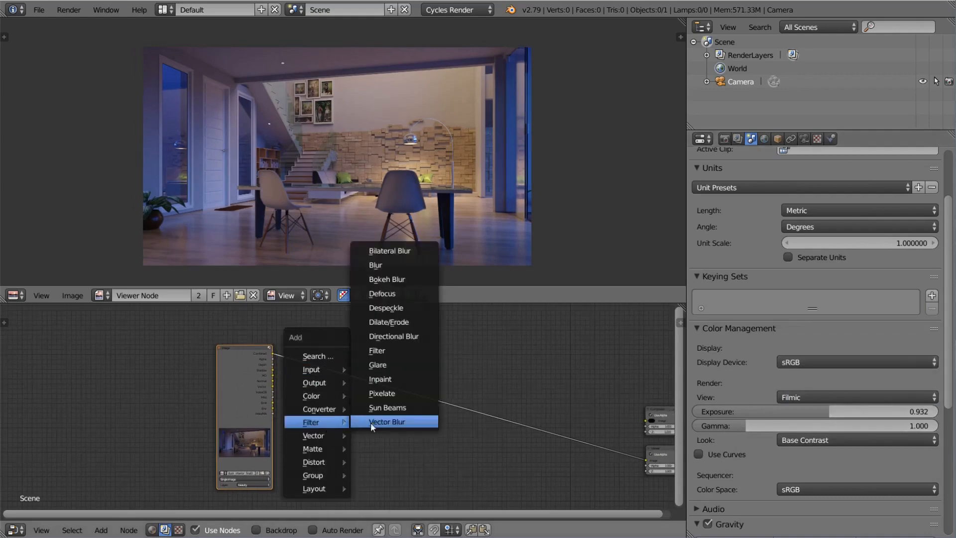
left_click(389, 363)
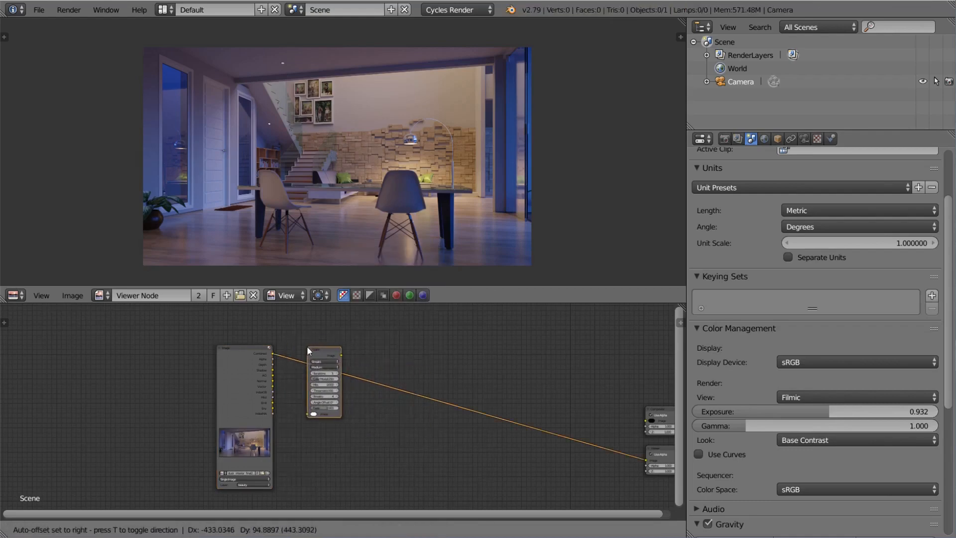
left_click(306, 345)
scroll(414, 132, "up", 4)
scroll(545, 106, "up", 3)
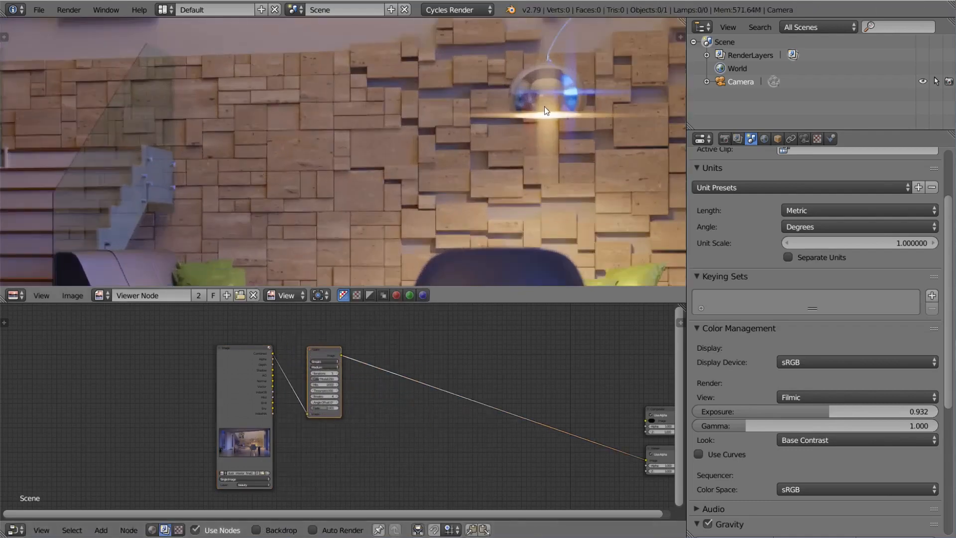
scroll(543, 116, "down", 5)
scroll(458, 133, "up", 4)
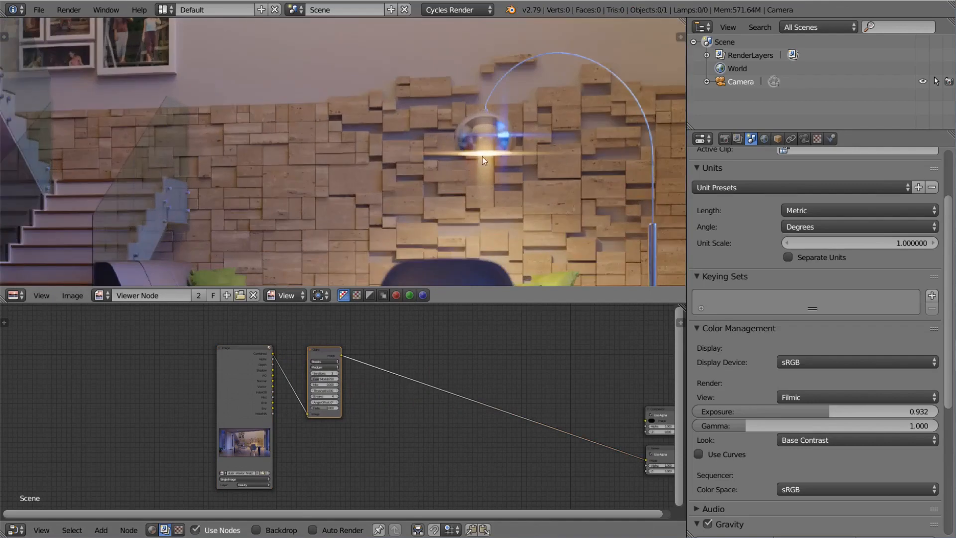
scroll(345, 360, "up", 2)
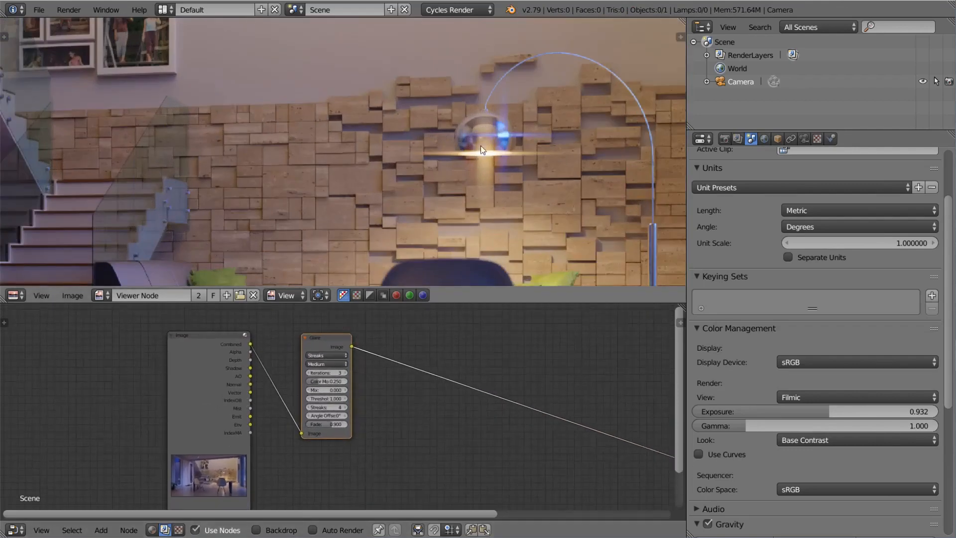
Set the Glare node's type to Fog Glow and check its effect around the floor lamp and wall pictures.
scroll(337, 407, "up", 1)
left_click(321, 342)
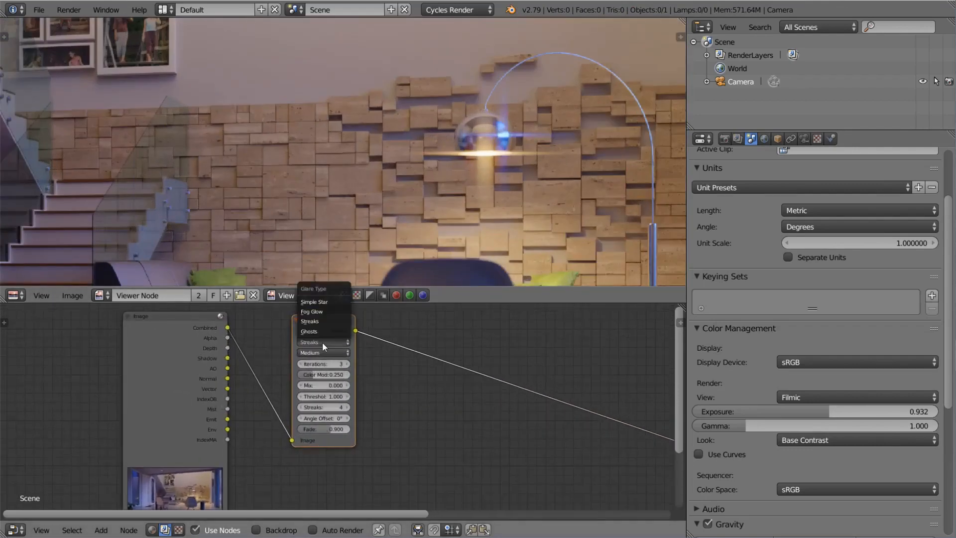
scroll(411, 425, "up", 2)
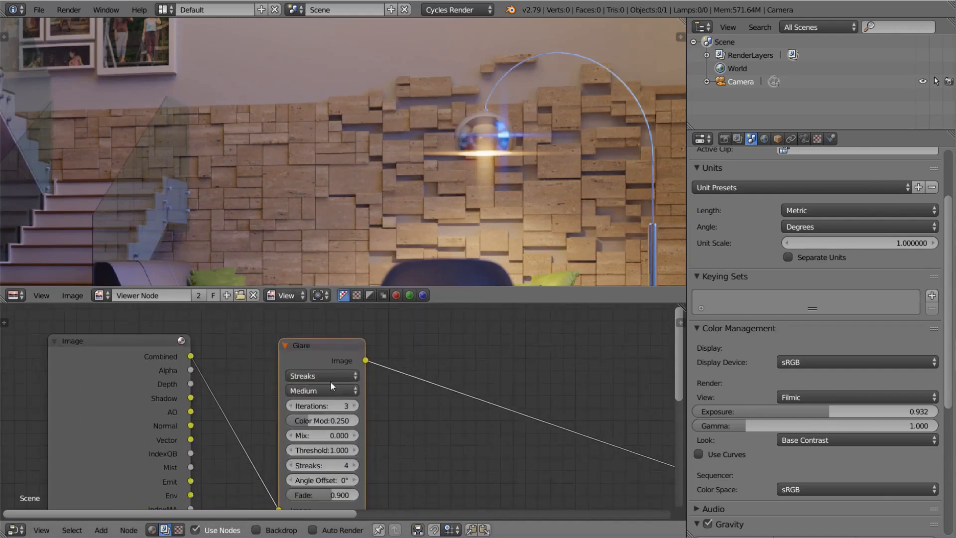
left_click(330, 379)
left_click(321, 333)
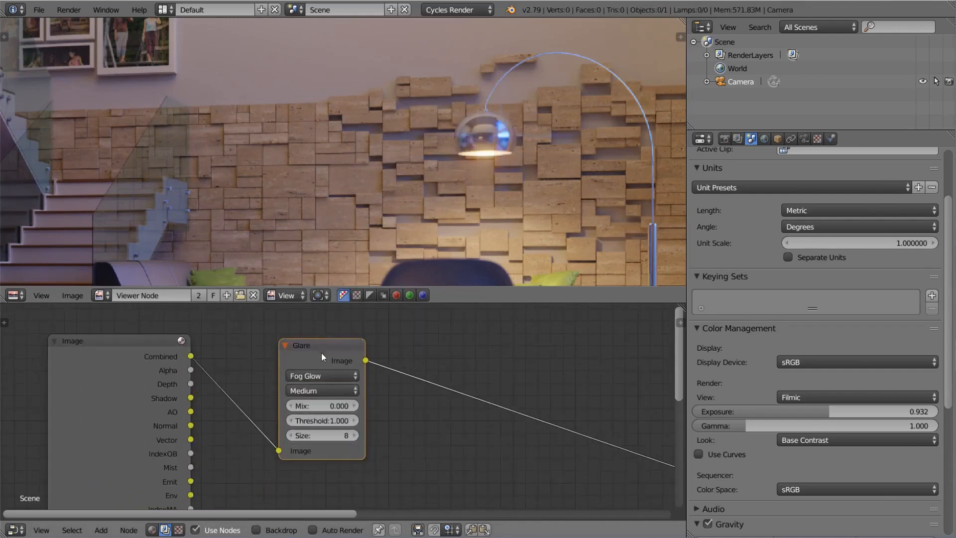
middle_click_drag(402, 372, 372, 375)
scroll(350, 167, "down", 5)
middle_click_drag(337, 177, 346, 210)
scroll(346, 211, "up", 1)
scroll(323, 154, "up", 2)
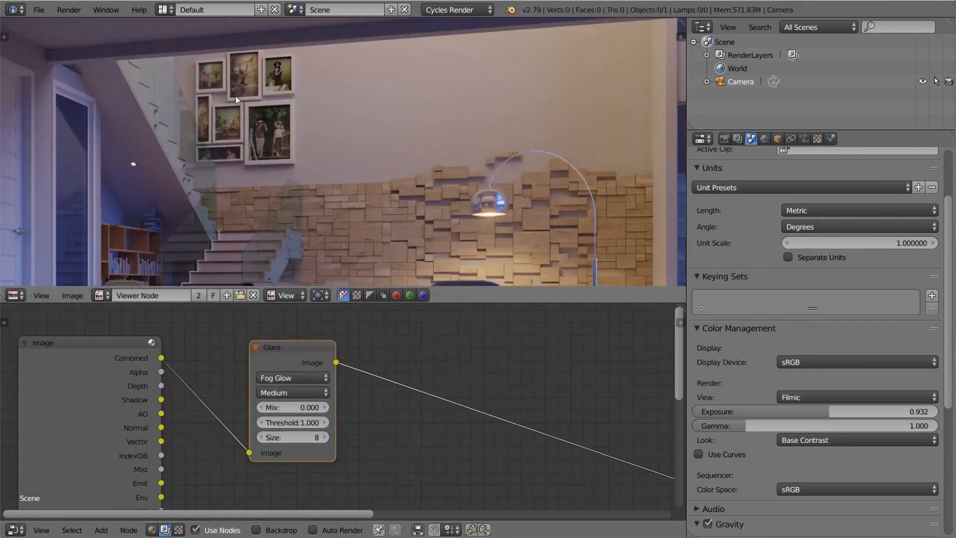
middle_click_drag(519, 202, 452, 159)
scroll(451, 155, "up", 2)
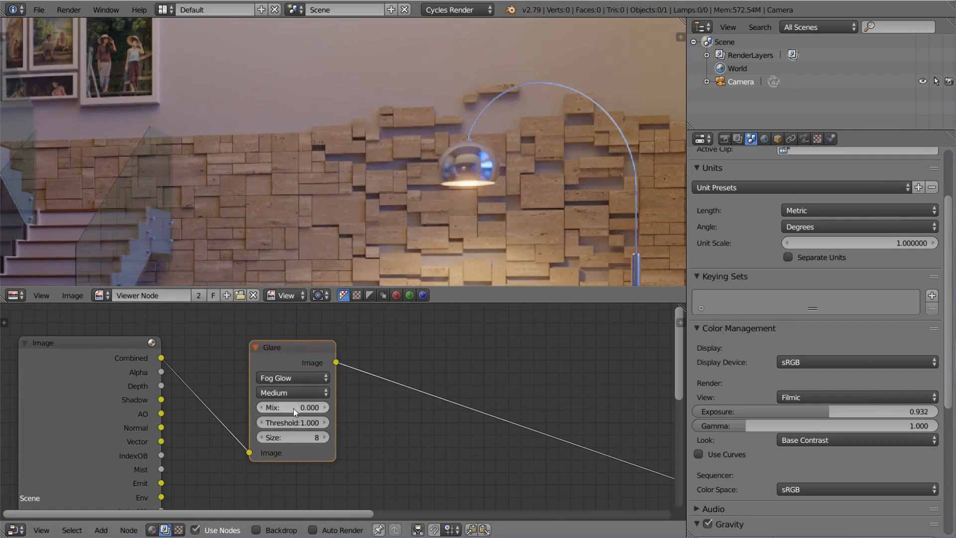
Set the Glare node's threshold to 0.8.
left_click(295, 422)
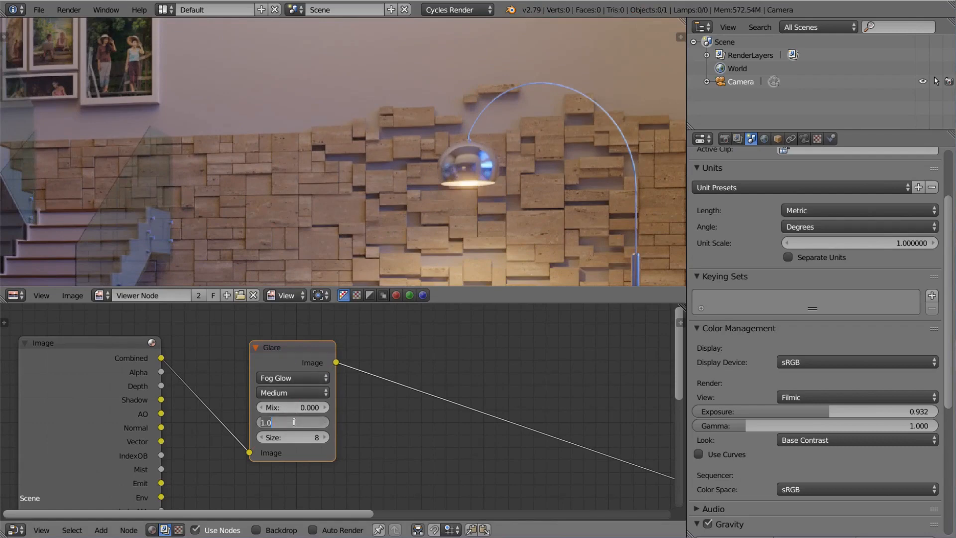
key("BackSpace")
type(".8")
key("Return")
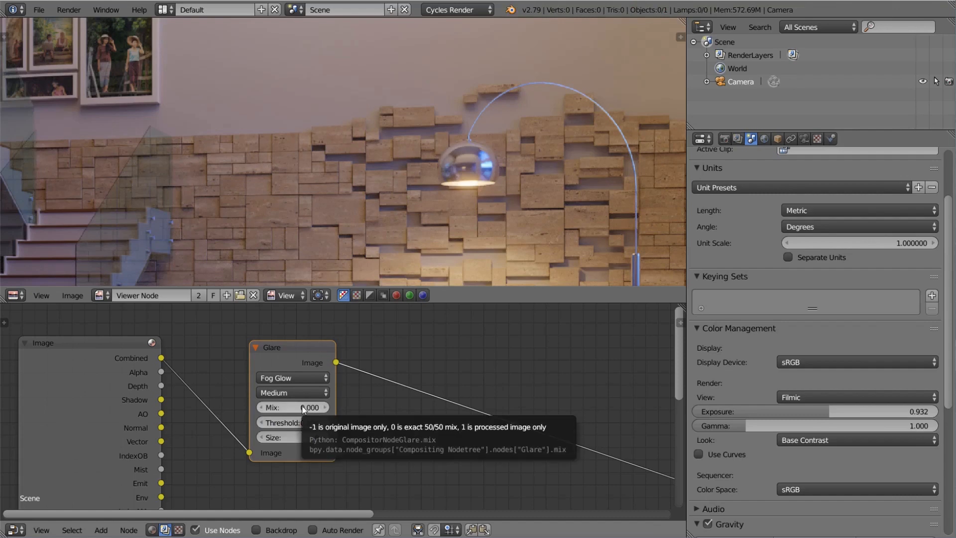
Try a Glare mix of -1 to compare against the original image.
left_click(302, 407)
type("-1")
key("Return")
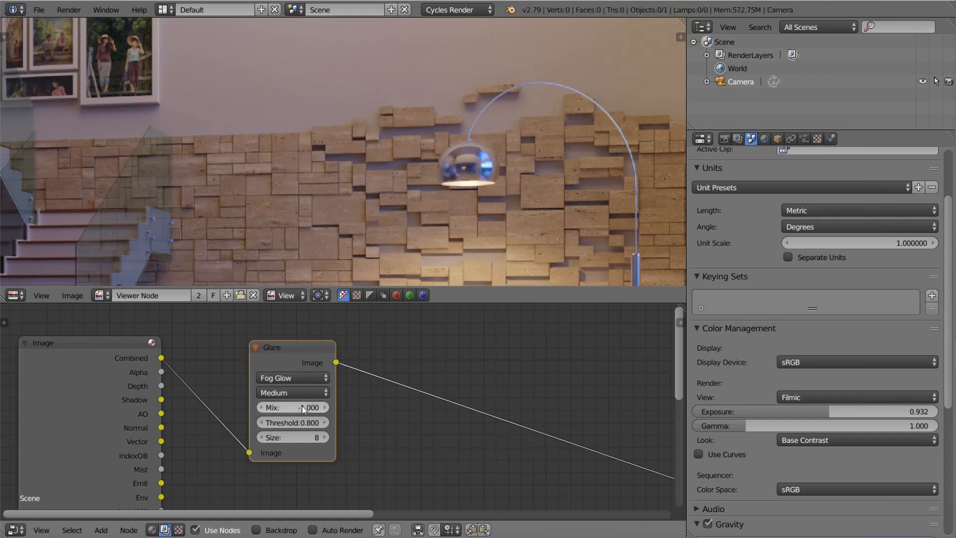
Set the Glare node's mix to -0.8.
left_click_drag(279, 407, 298, 407)
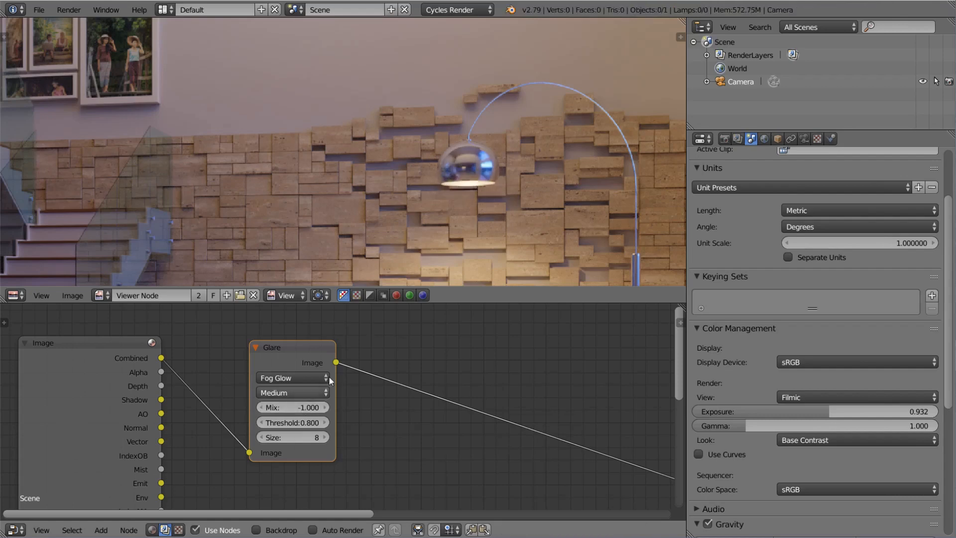
left_click(298, 407)
key("BackSpace")
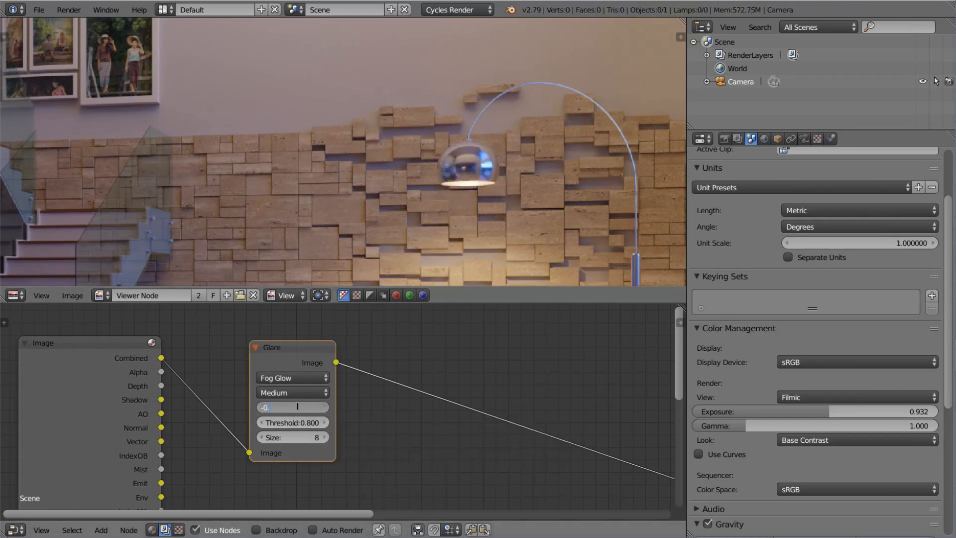
type("-0.8")
key("Return")
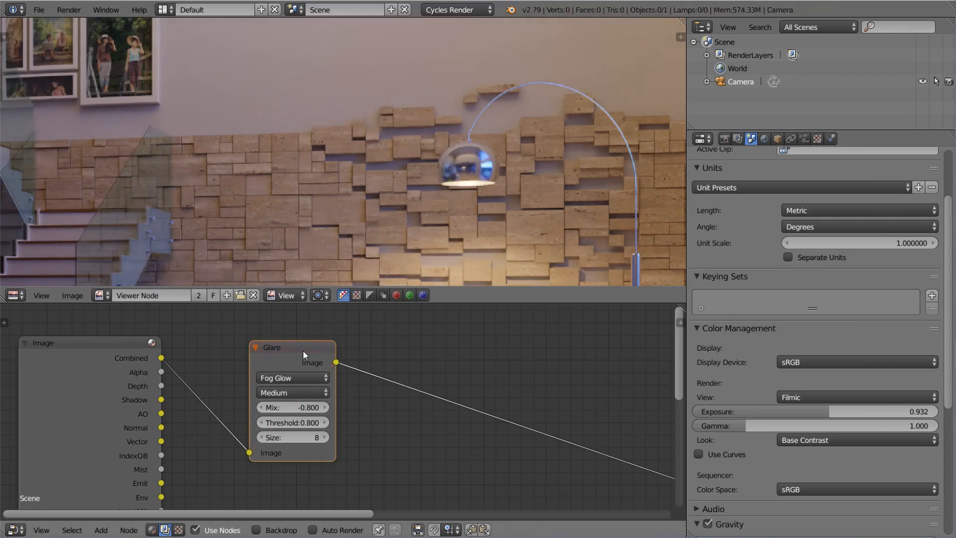
Add a Blur filter node and place it directly below the Glare node.
scroll(430, 393, "down", 3)
middle_click_drag(430, 393, 390, 388)
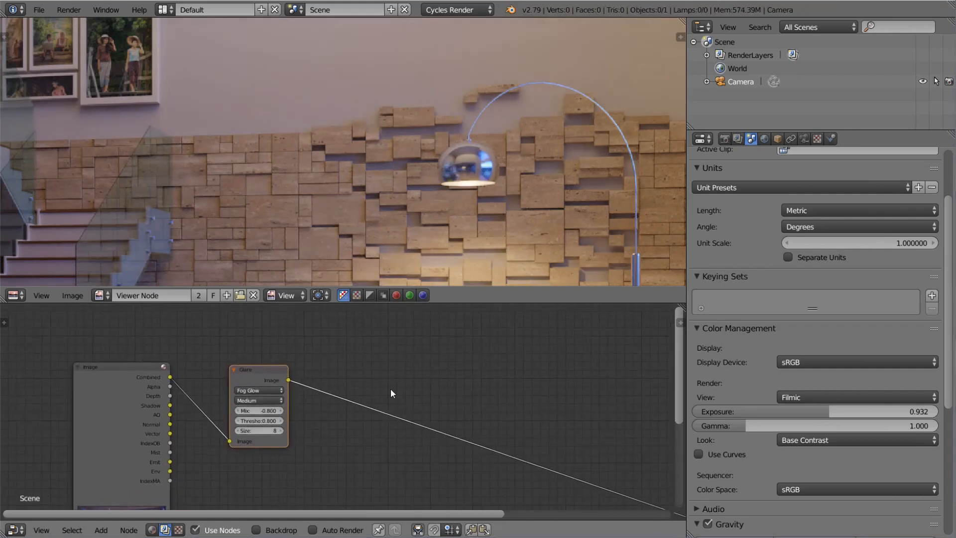
key("shift+a")
mouse_move(372, 360)
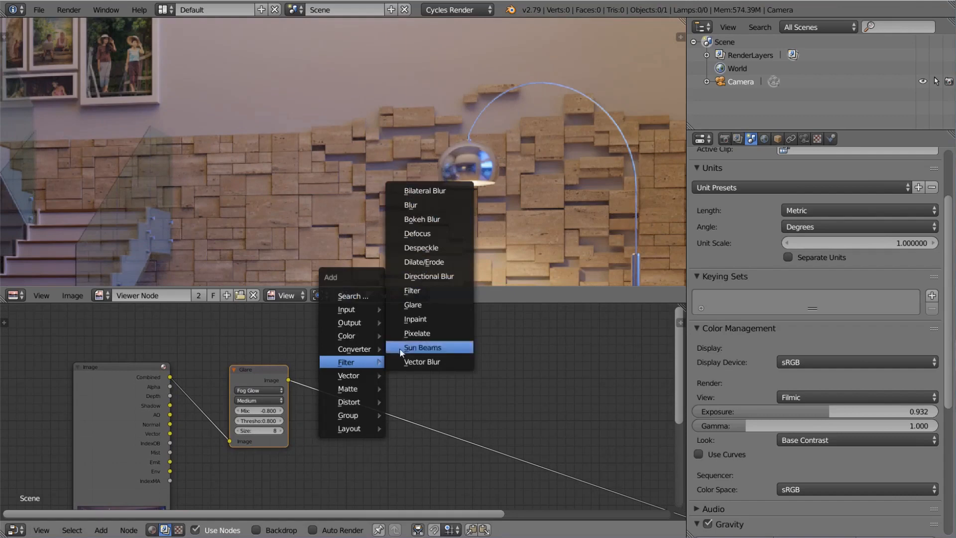
left_click(414, 205)
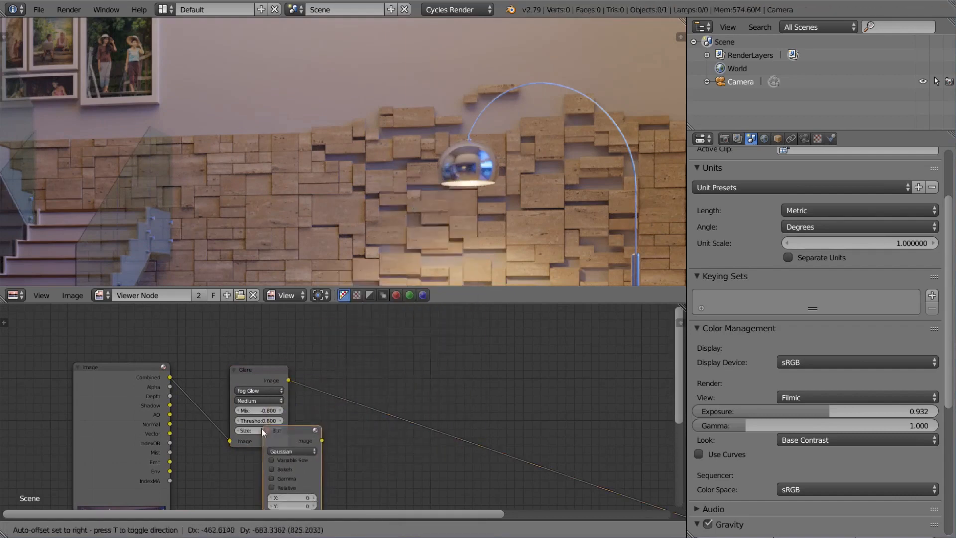
left_click(231, 453)
Set the Blur node's type to Fast Gaussian and link the Image node's Combined output to its Image input.
scroll(371, 419, "up", 2)
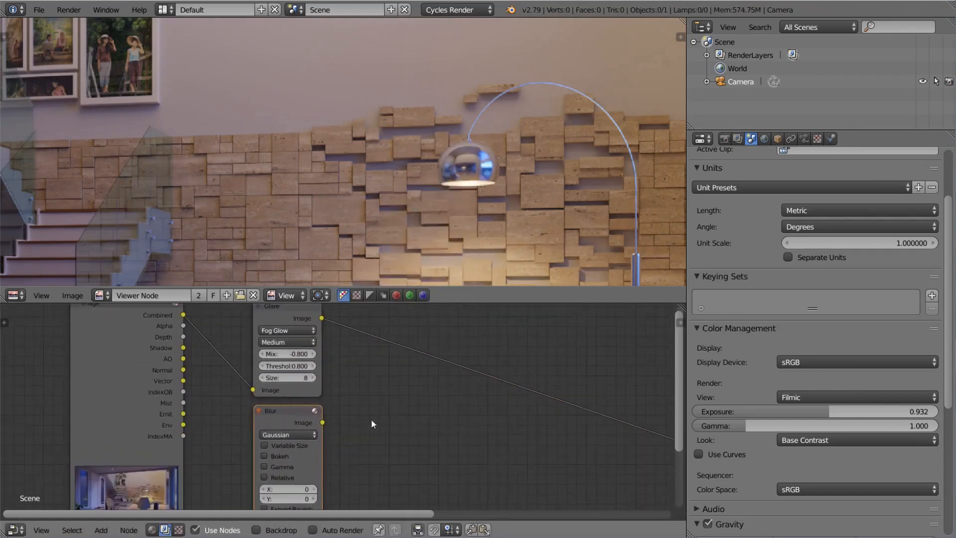
left_click(300, 435)
left_click(293, 371)
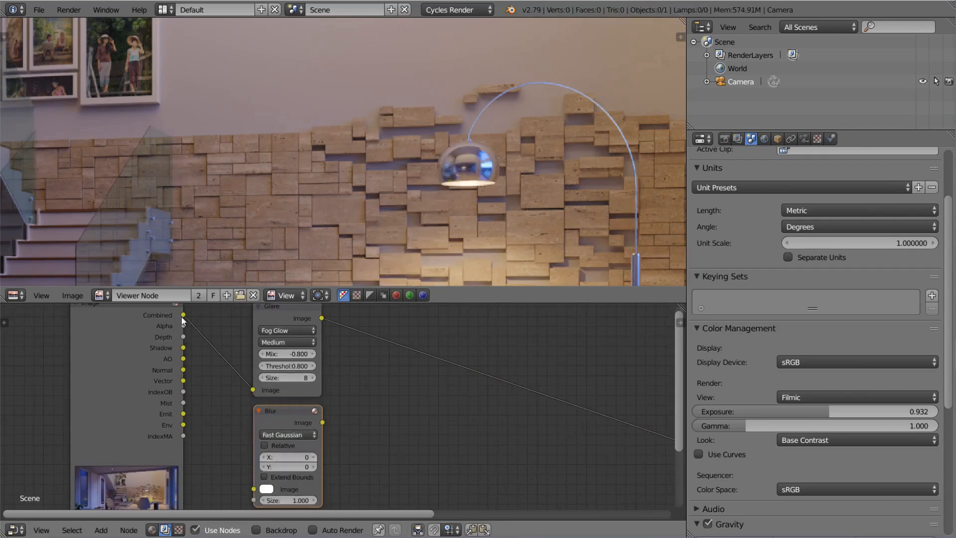
left_click_drag(183, 320, 253, 489)
Move the Glare and Blur nodes together farther away from the Image node.
scroll(264, 336, "down", 2)
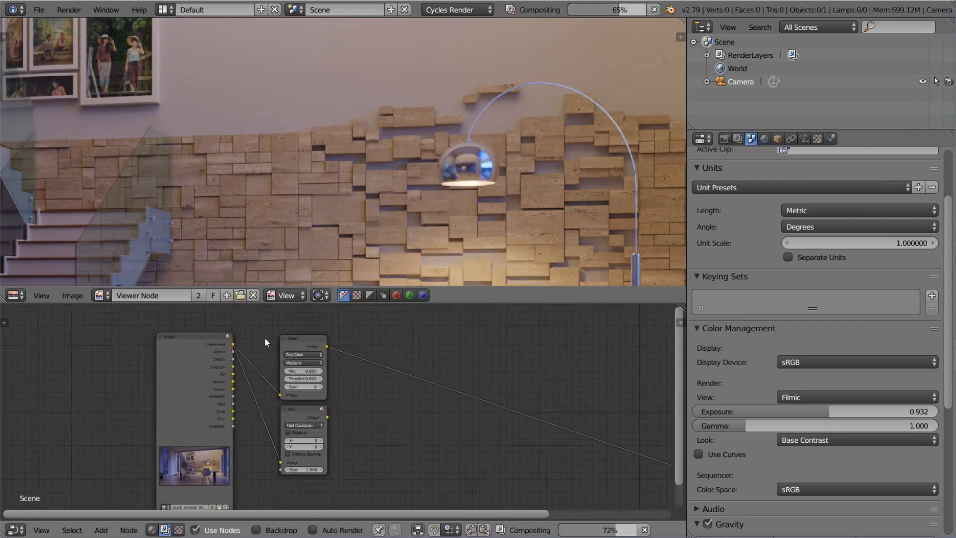
left_click_drag(264, 336, 387, 473)
left_click_drag(318, 415, 411, 395)
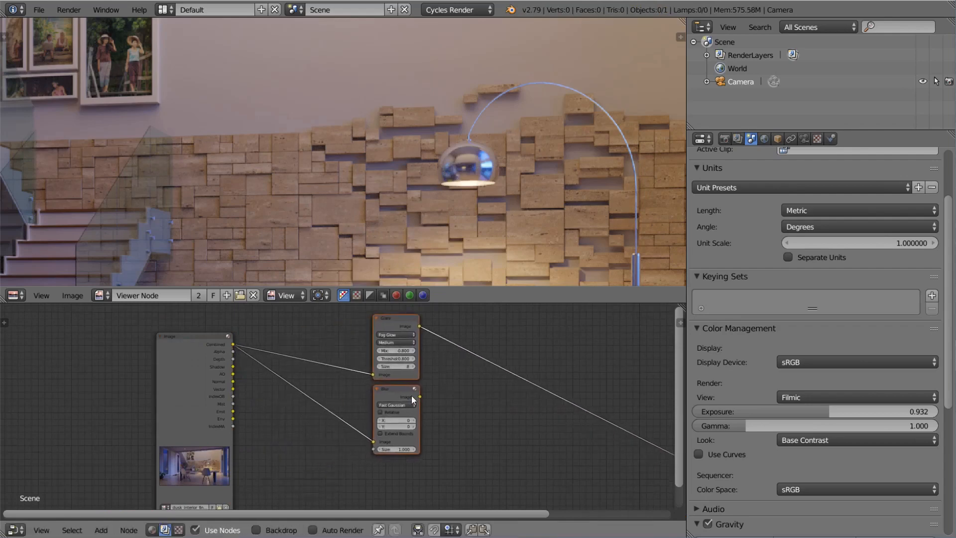
key("a")
left_click_drag(350, 324, 477, 477)
key("g")
left_click(462, 420)
Insert a reroute point shared by the two Combined links and align it level with the Image node's Combined output.
scroll(308, 362, "up", 1)
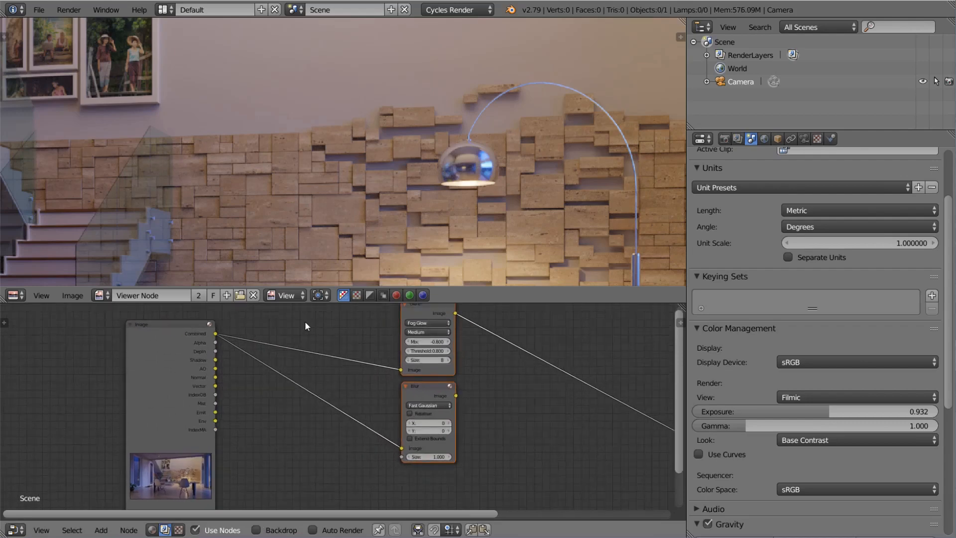
right_click_drag(304, 316, 276, 437, "ctrl")
left_click_drag(275, 438, 275, 439, "shift")
middle_click_drag(312, 371, 305, 395)
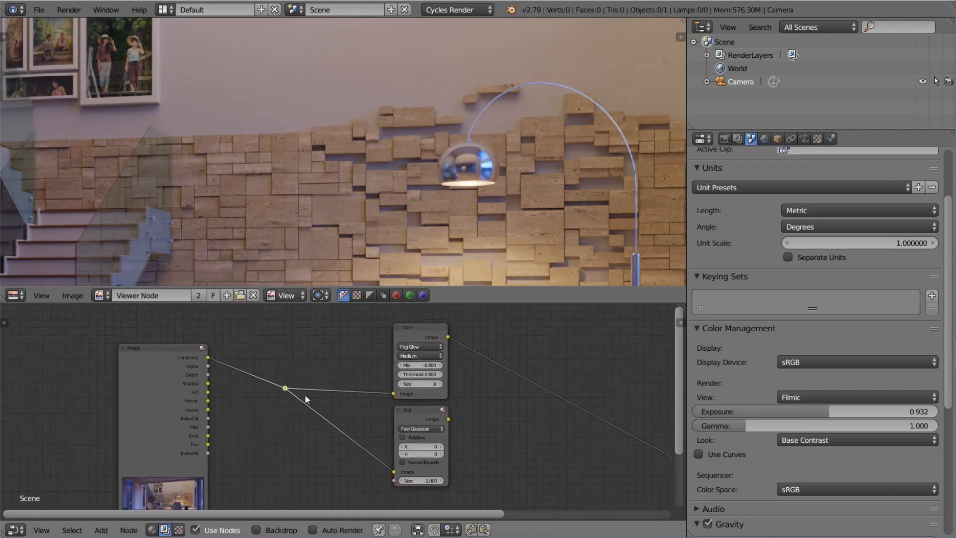
key("g")
left_click(305, 366)
key("g")
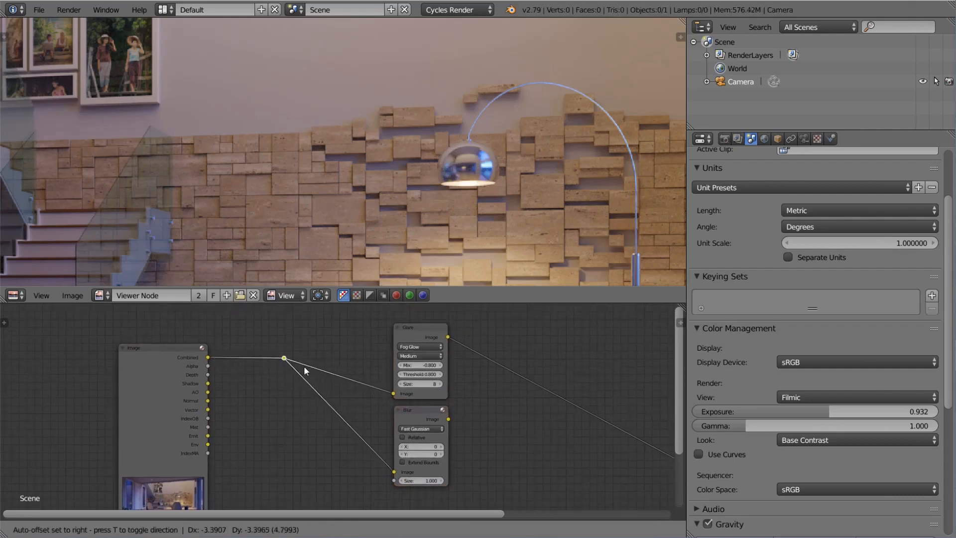
left_click(304, 365)
middle_click_drag(377, 406, 346, 404)
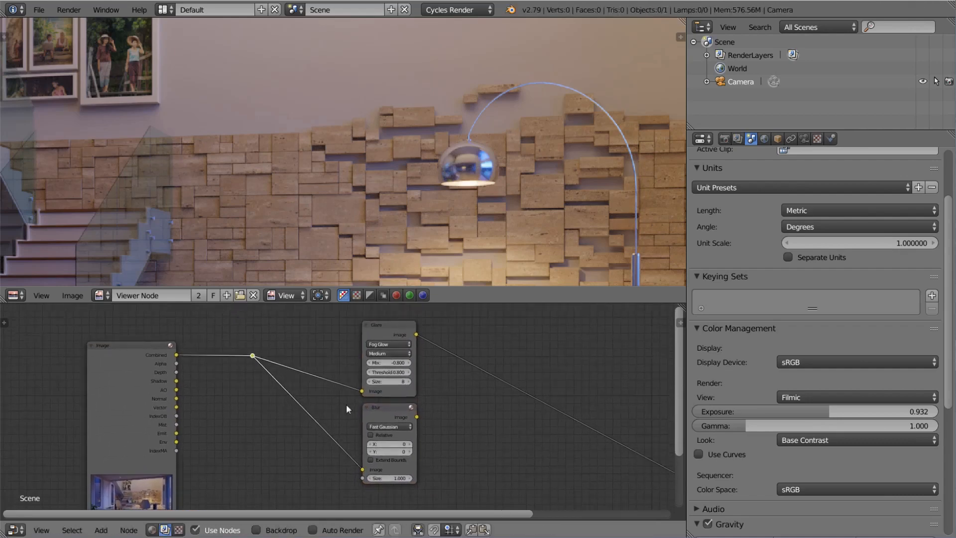
Connect the Blur node to the viewer, set its X and Y size to 9, and check the whole blurred image.
left_click(392, 410, "ctrl+shift")
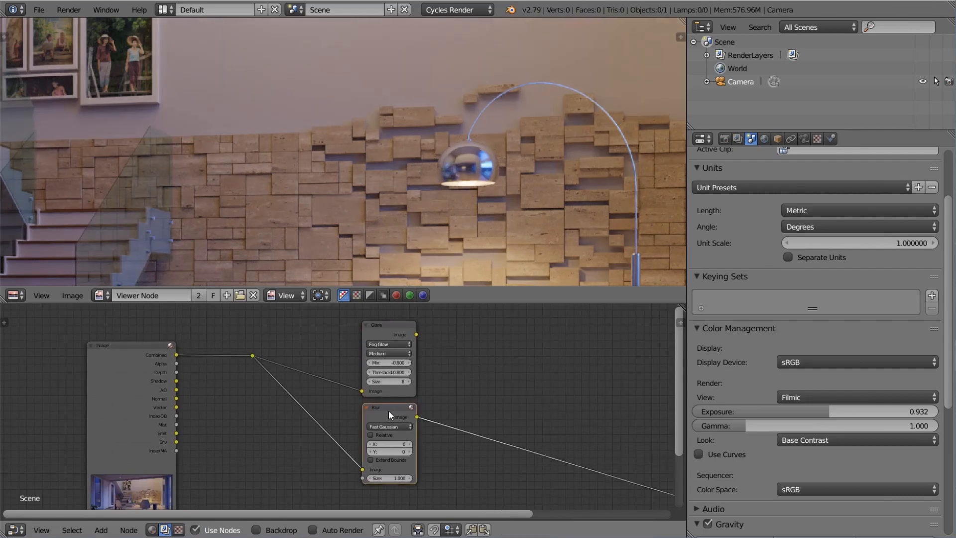
scroll(498, 406, "down", 5)
scroll(366, 391, "up", 6)
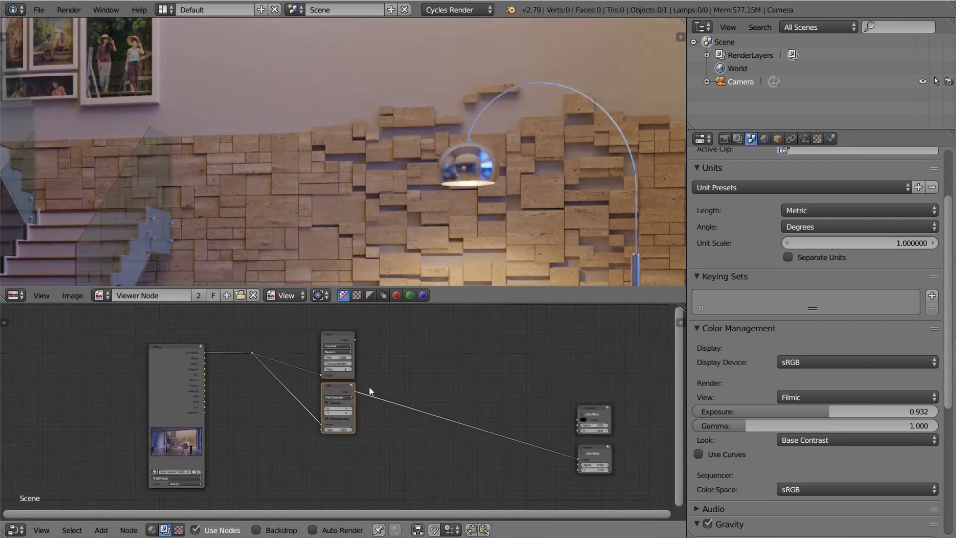
scroll(441, 404, "up", 2)
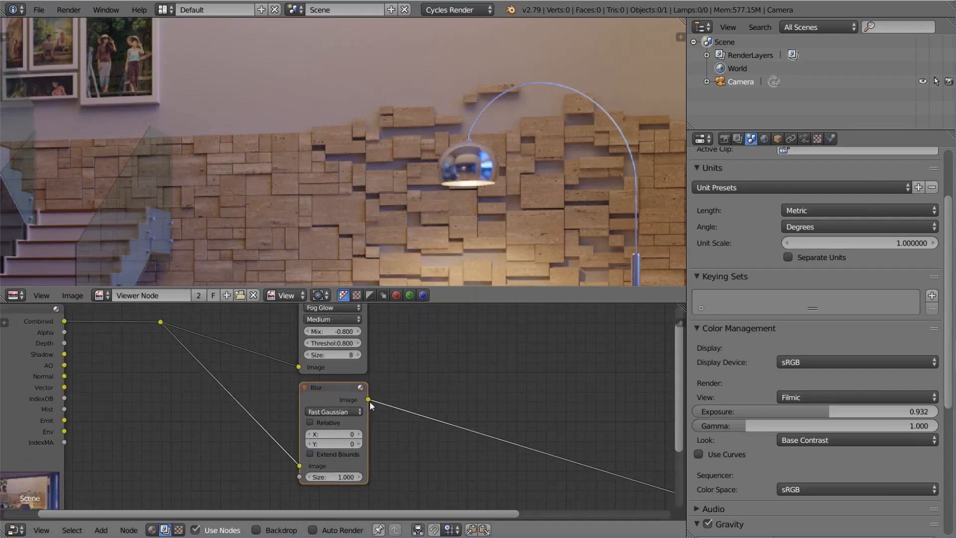
left_click_drag(342, 433, 361, 443)
scroll(480, 184, "down", 6)
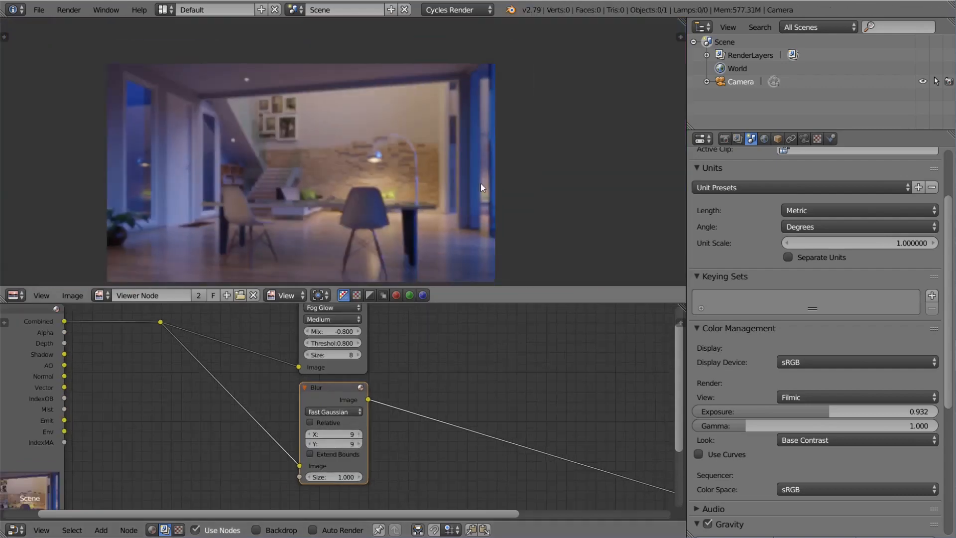
scroll(437, 187, "up", 1)
Add a Mix color node, feeding the Glare output into its first image input and the Blur output into its second.
key("shift+a")
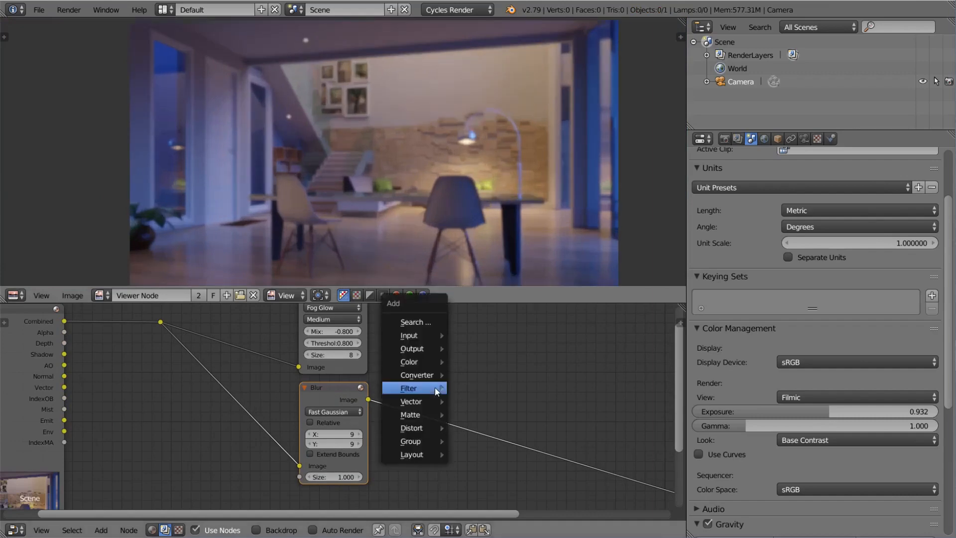
mouse_move(413, 361)
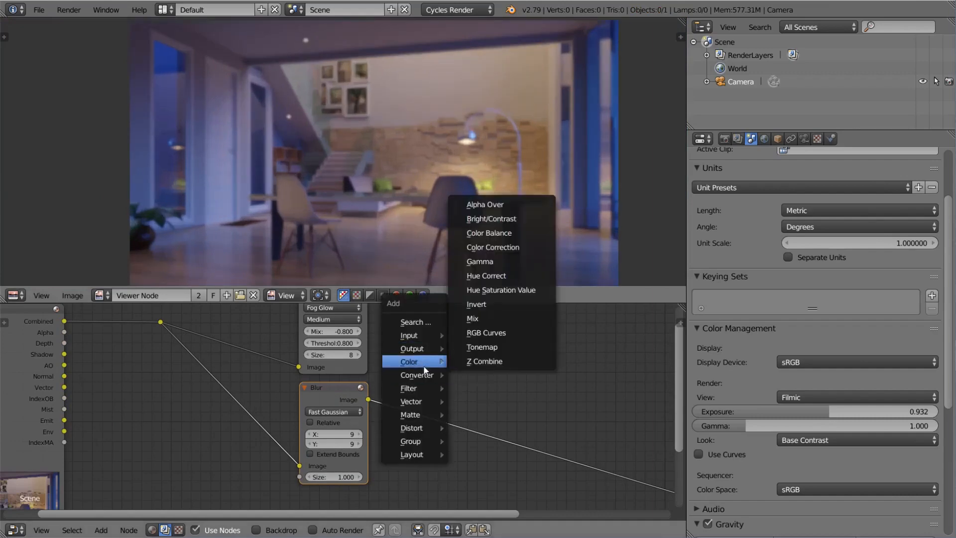
left_click(492, 316)
left_click(449, 319)
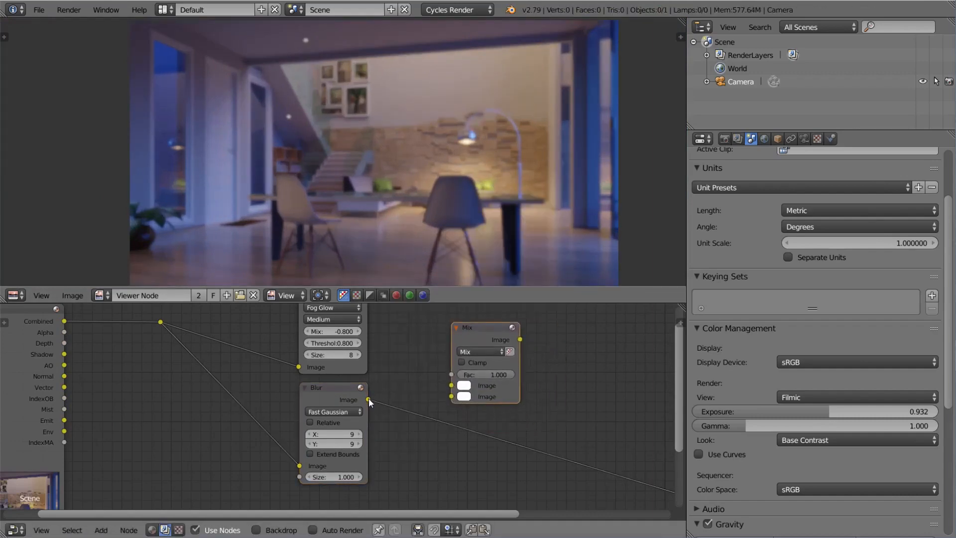
left_click_drag(369, 399, 451, 397)
middle_click_drag(427, 353, 388, 398)
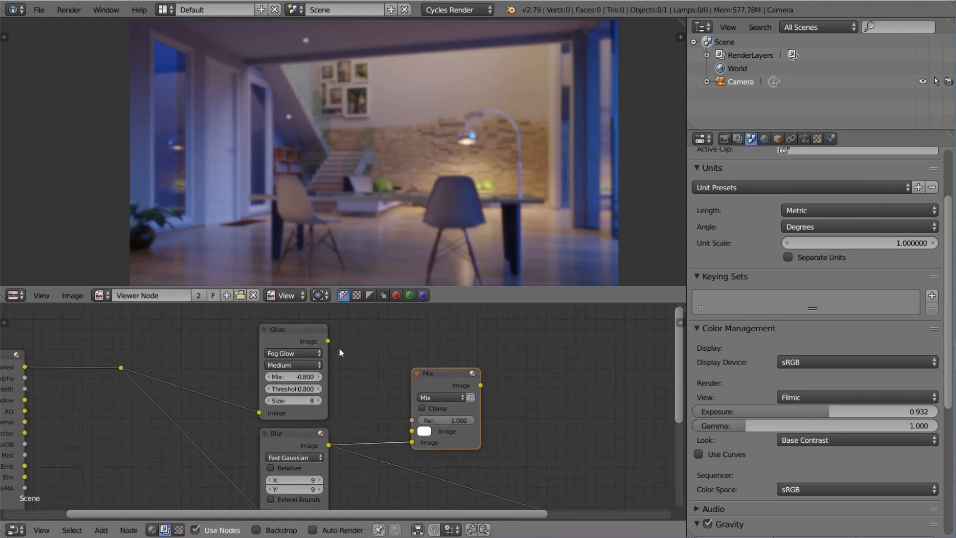
left_click_drag(330, 339, 411, 431)
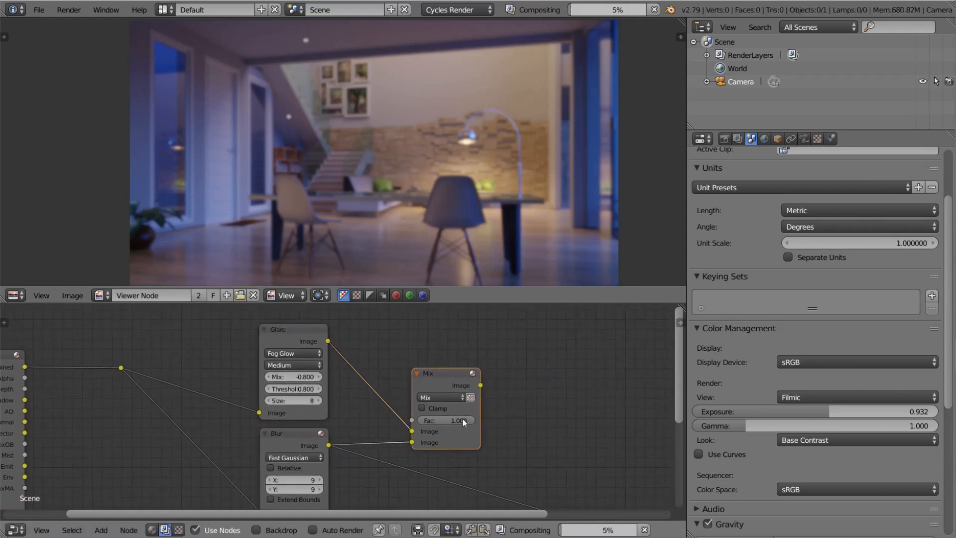
Show the Mix node's output in the viewer, set its blend type to Add, and check the resulting glow.
left_click(452, 397)
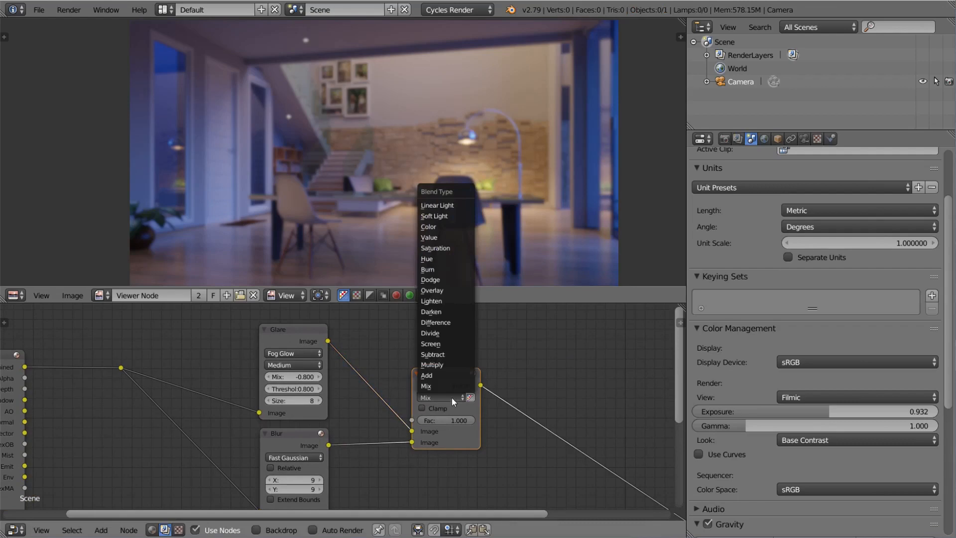
left_click(438, 372)
scroll(484, 152, "up", 3)
scroll(485, 152, "down", 4)
scroll(447, 128, "up", 2)
middle_click_drag(485, 153, 451, 164)
scroll(465, 431, "up", 1)
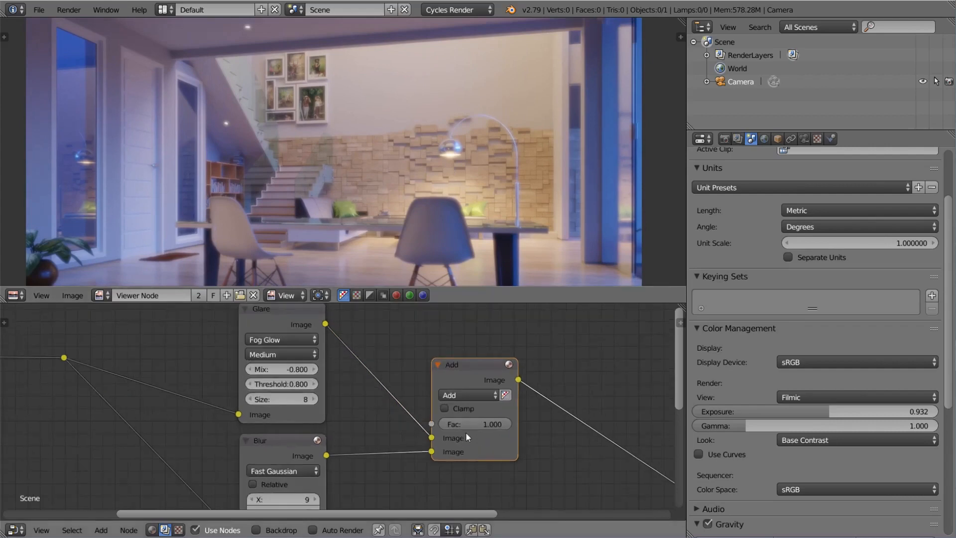
Set the Add node's factor to 0.01 and mute the node to compare the image without the blur glow.
left_click(491, 424)
type("0.01")
key("Return")
middle_click_drag(504, 380, 464, 362)
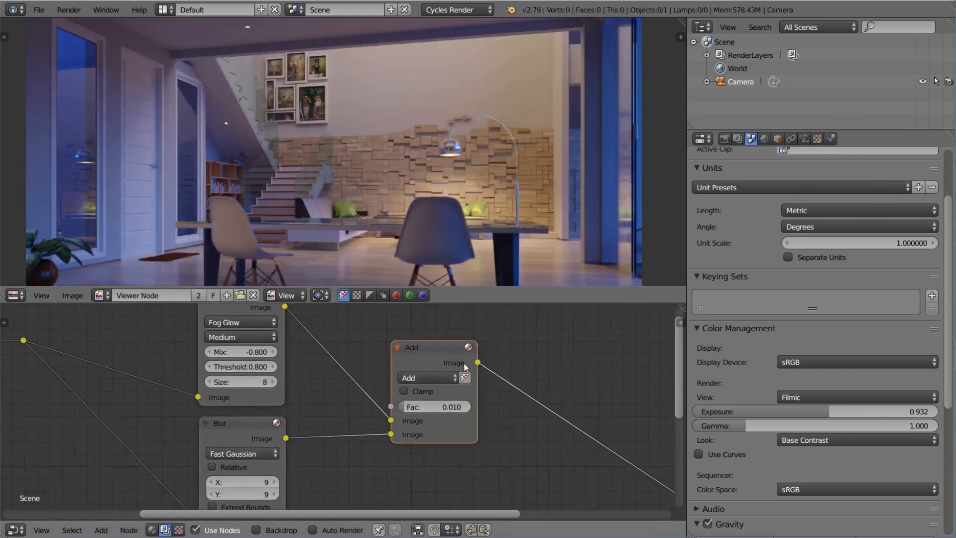
key("m")
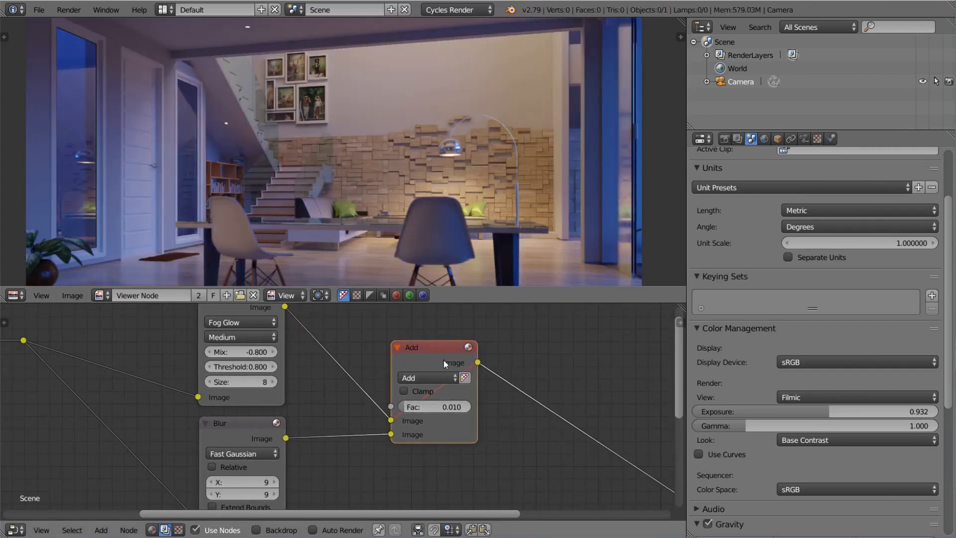
Toggle the Add node's mute repeatedly to compare the wood wall and lamp with and without the blur glow.
key("m")
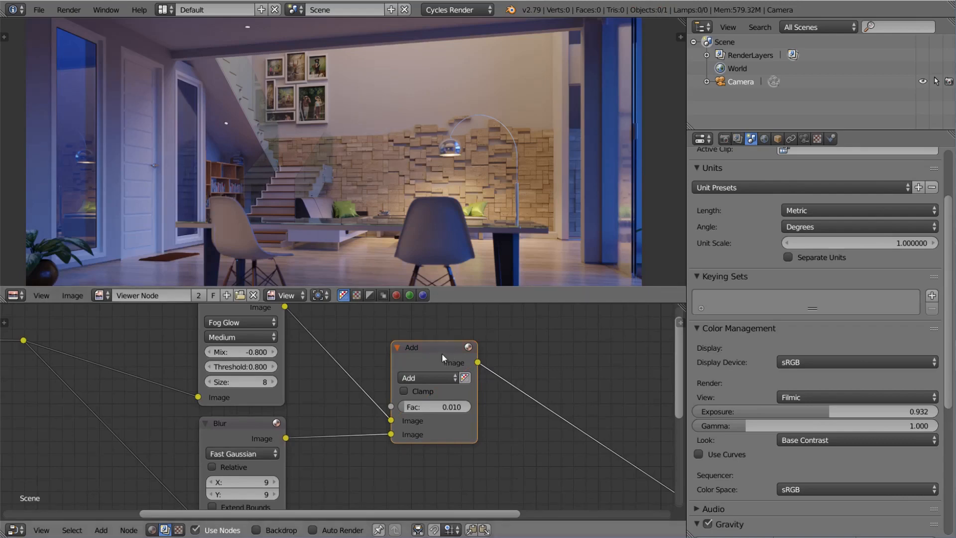
key("m")
scroll(451, 105, "up", 4)
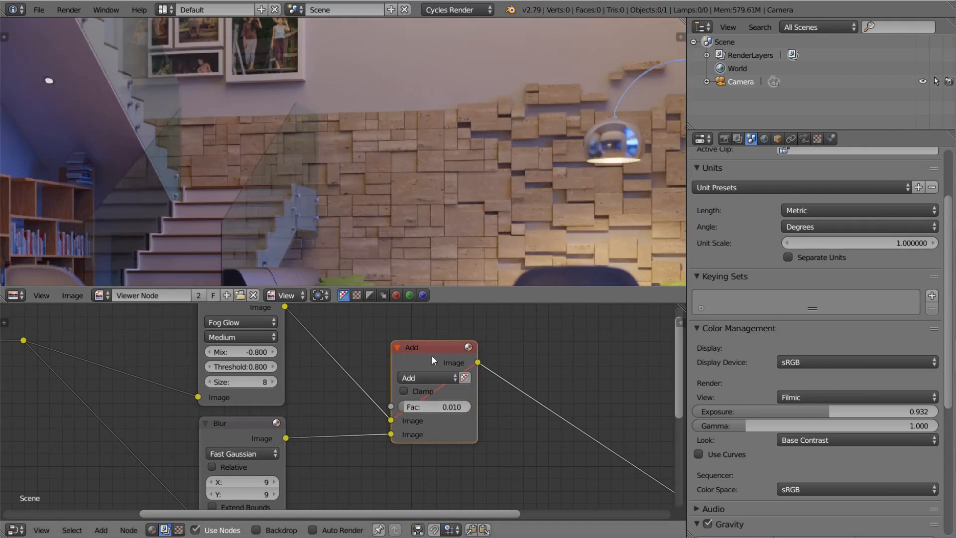
key("m")
key("m")
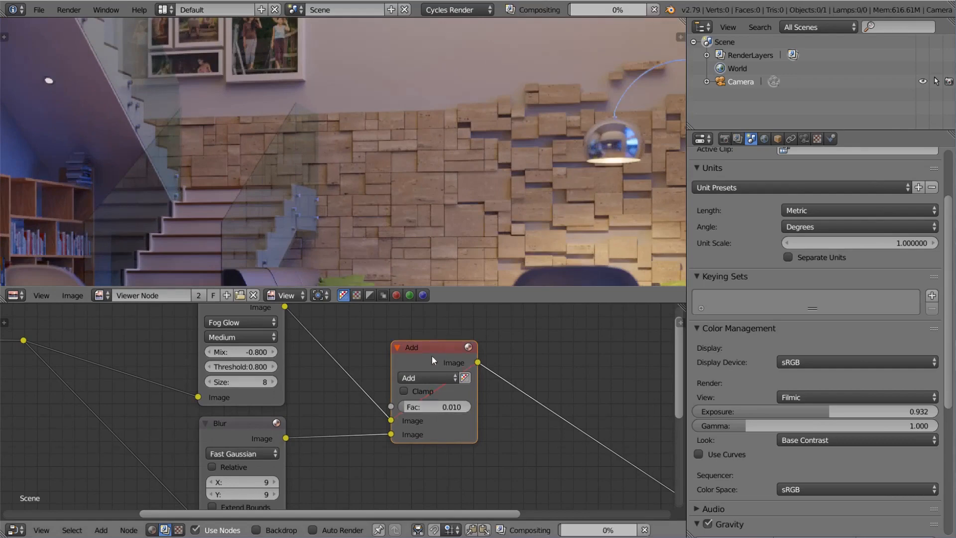
key("m")
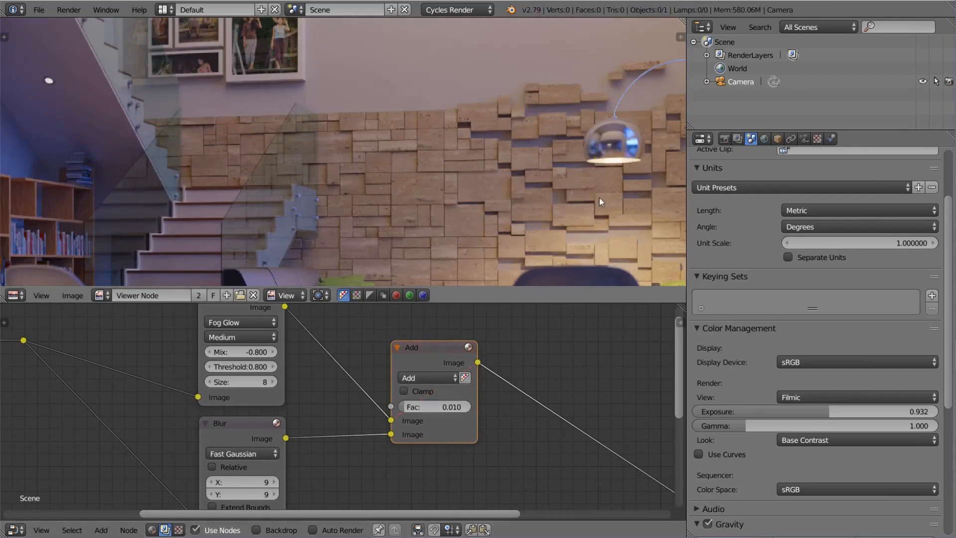
middle_click_drag(631, 165, 520, 170)
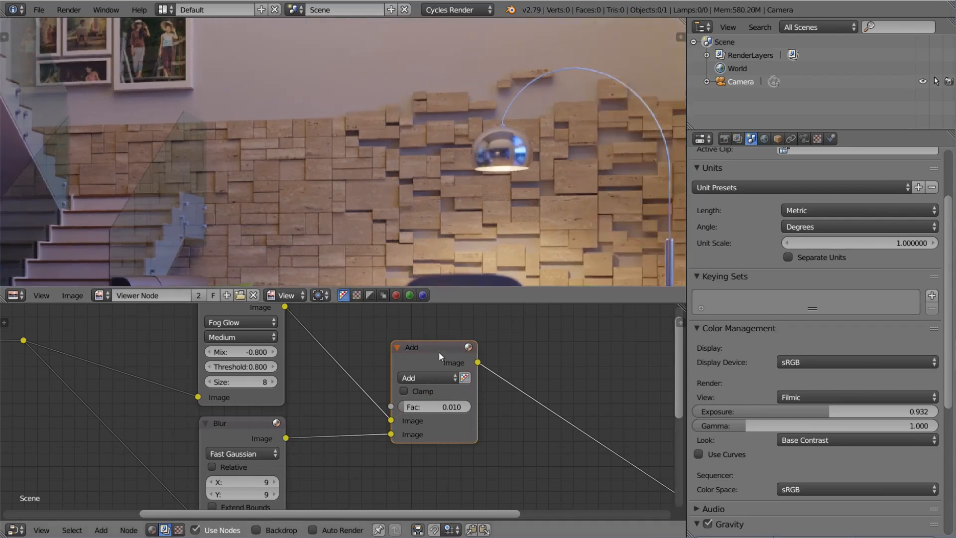
key("m")
key("m")
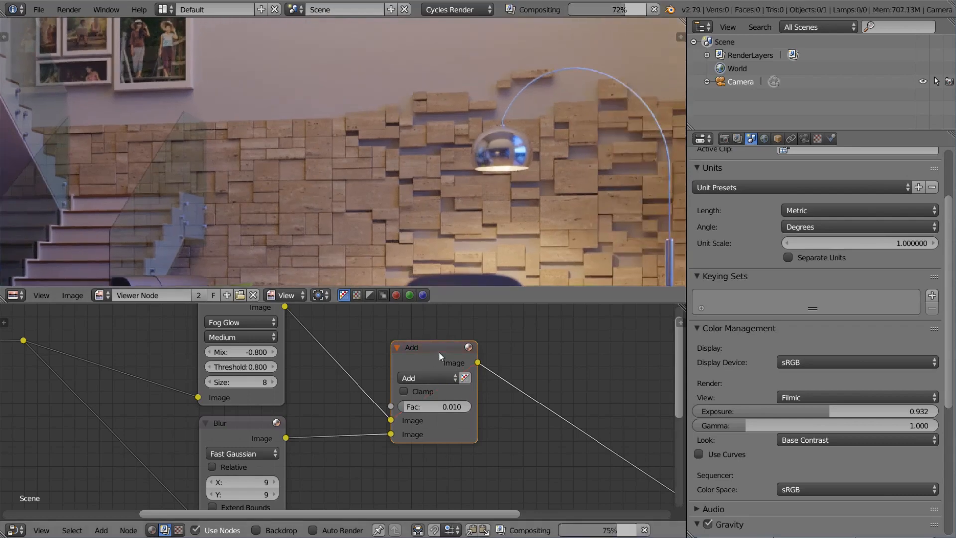
Set the Blur node's X and Y size to 10.
scroll(446, 407, "down", 3)
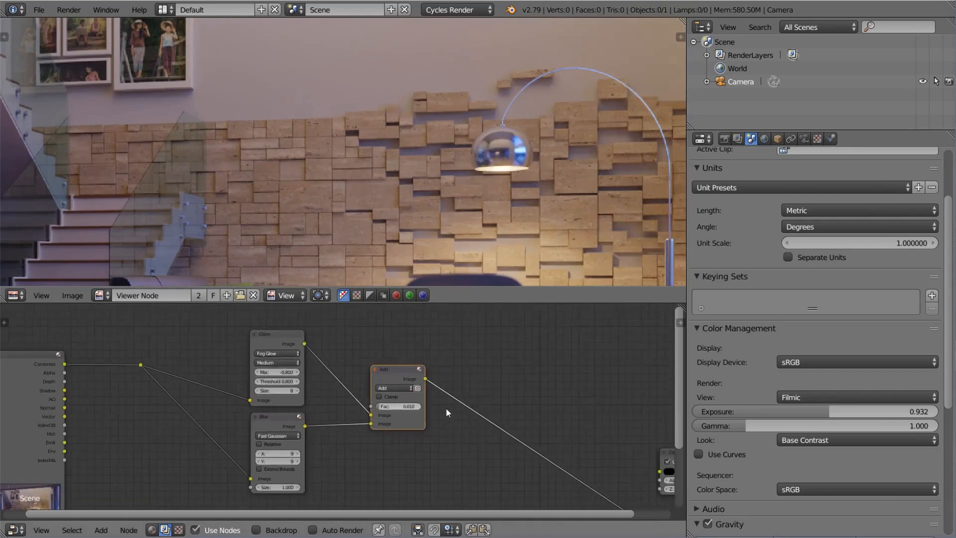
scroll(249, 473, "up", 2)
left_click(253, 472)
type("10")
key("Return")
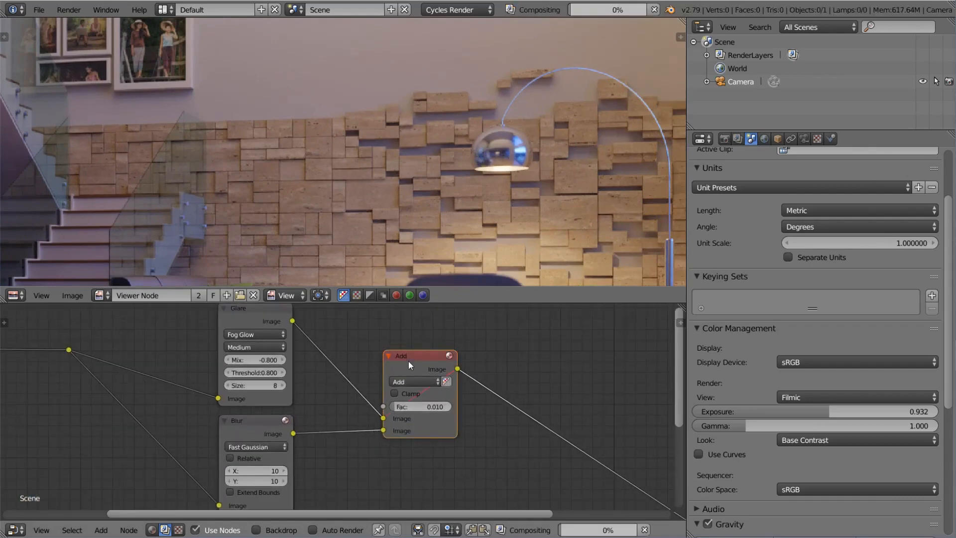
Set the Add node's factor to 0.02 and check the glow across the whole composited image.
left_click(424, 407)
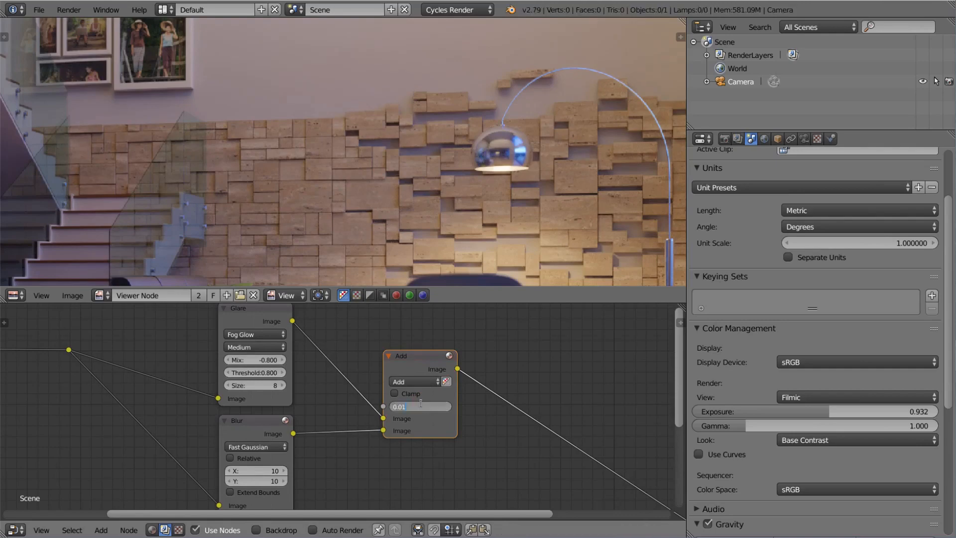
type("0.020")
key("Return")
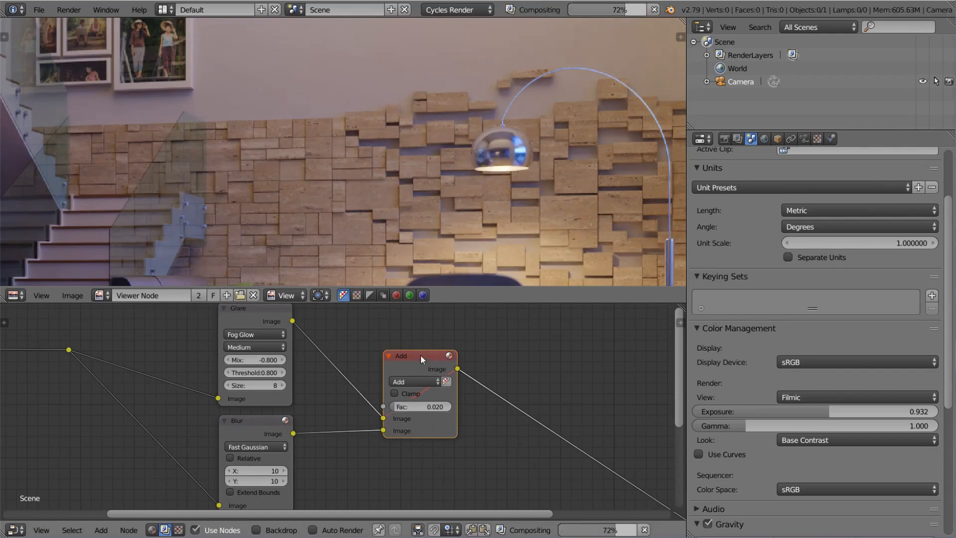
scroll(349, 194, "down", 5)
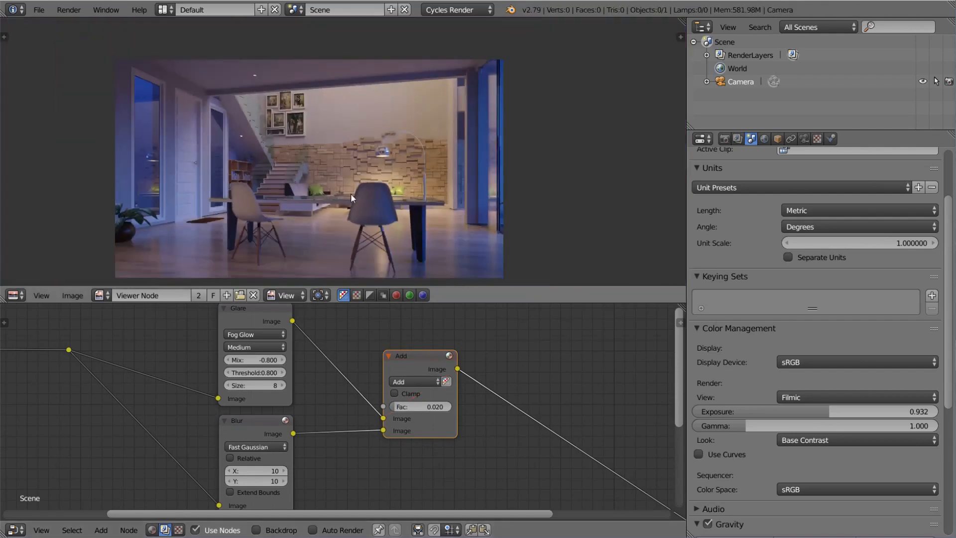
middle_click_drag(351, 193, 430, 183)
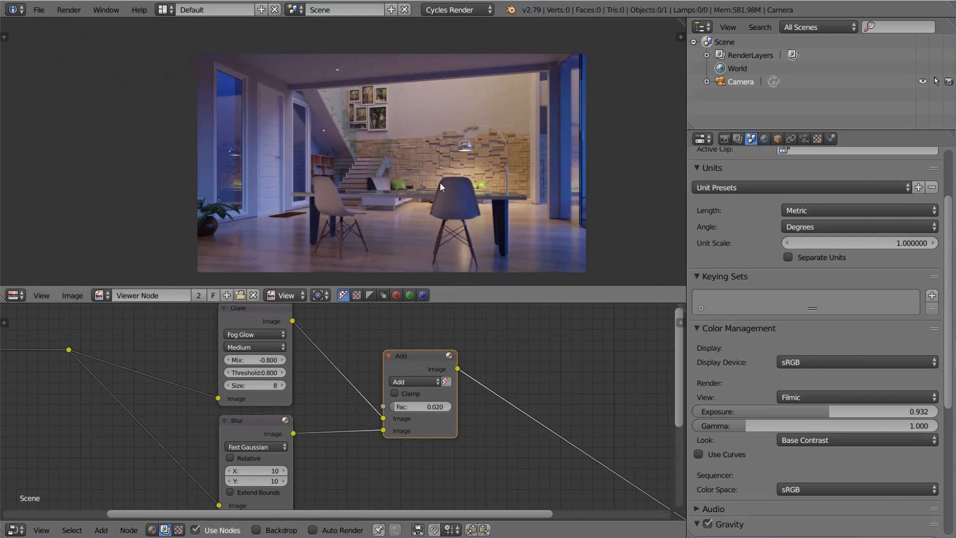
scroll(347, 80, "up", 4)
scroll(358, 214, "down", 4)
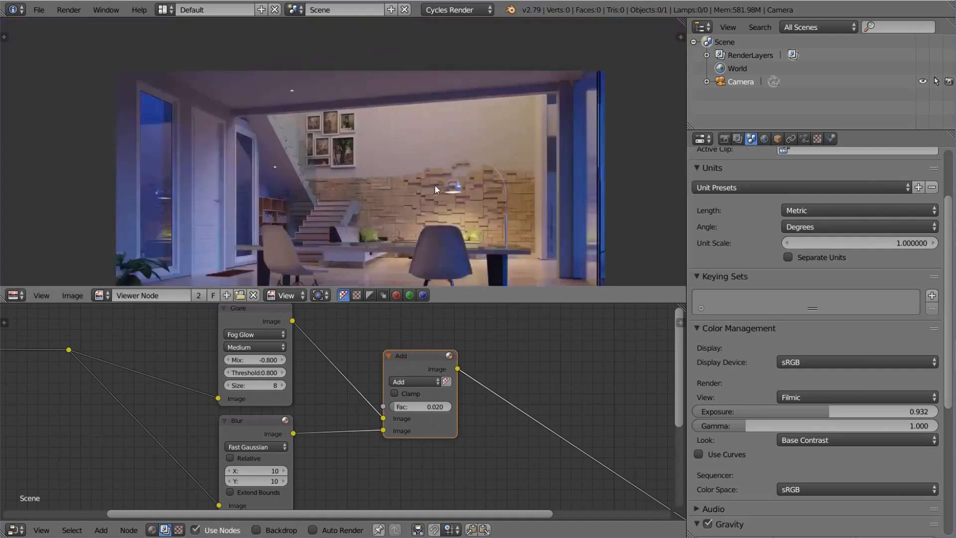
middle_click_drag(458, 167, 485, 142)
middle_click_drag(567, 383, 455, 388)
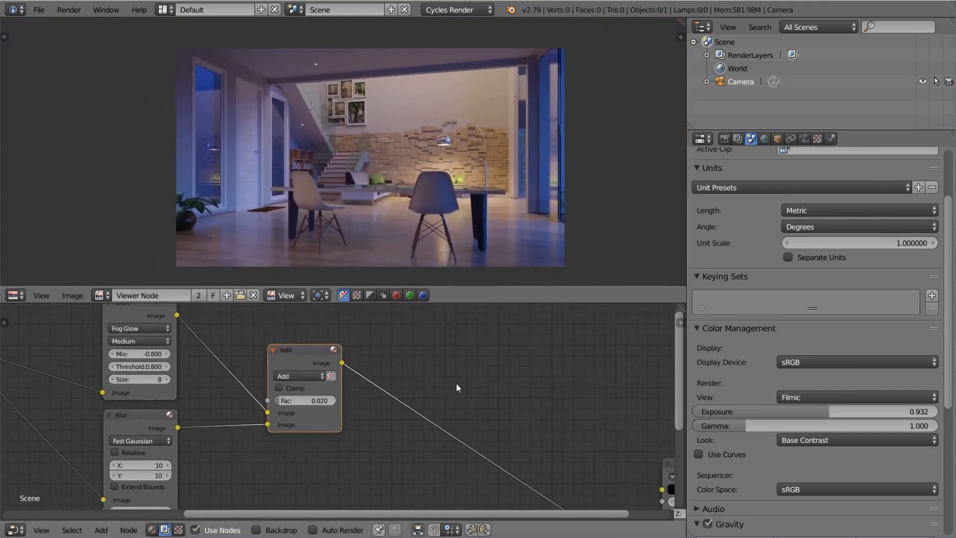
Try a color management gamma of 0.9, return it to 1 and look over the whole image.
left_click(802, 427)
type("0.")
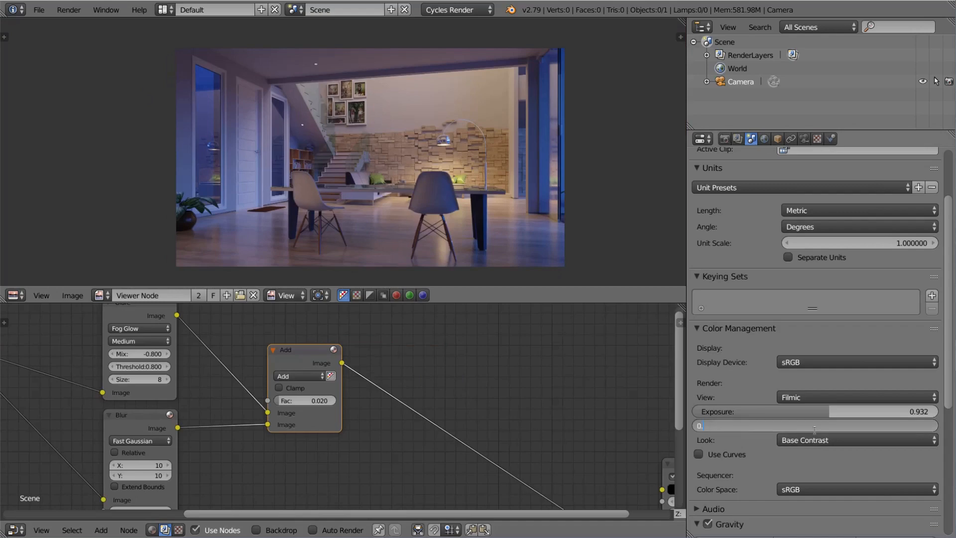
type("9")
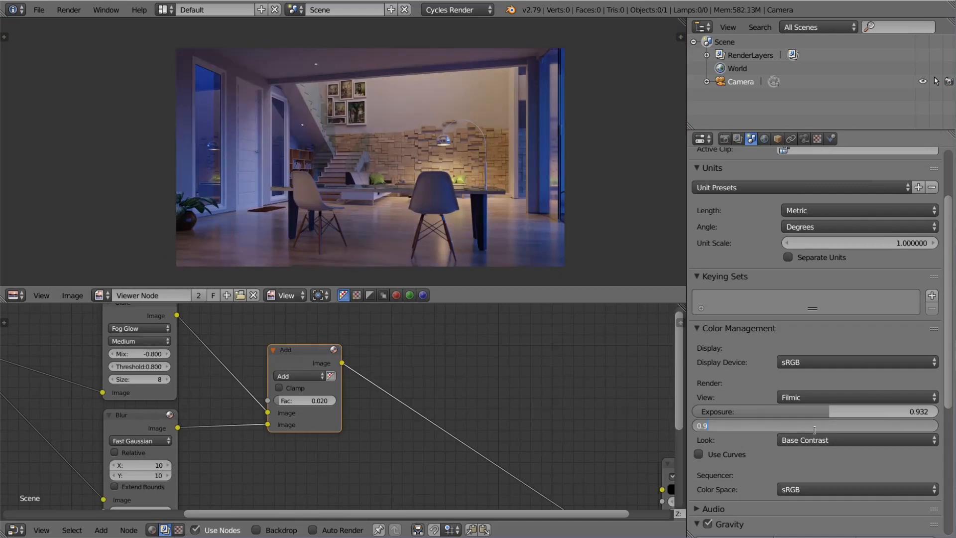
type("1")
key("Return")
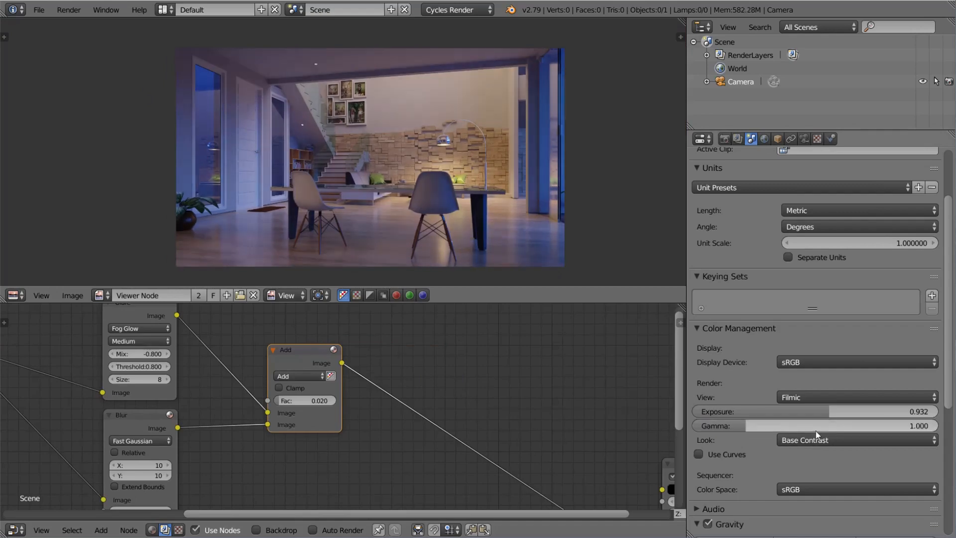
middle_click_drag(479, 205, 485, 206)
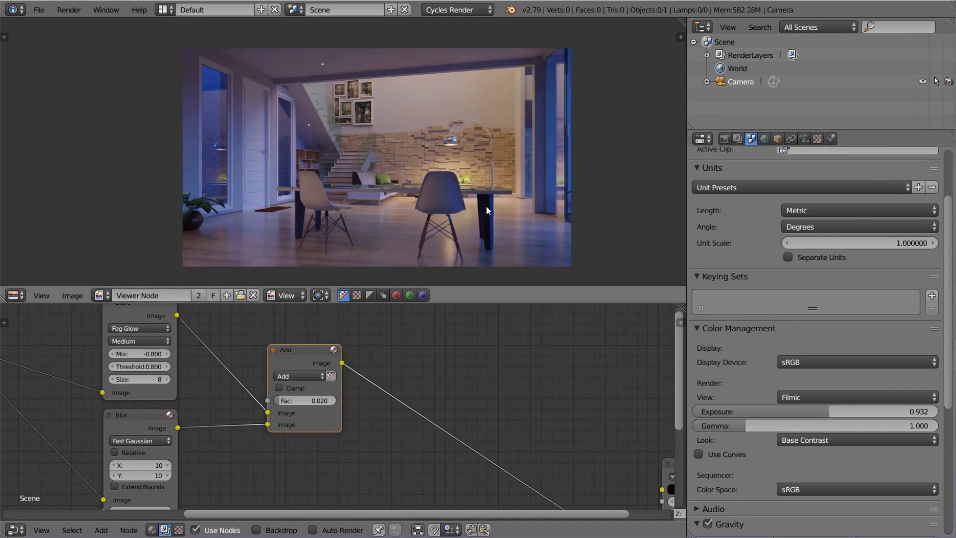
middle_click_drag(436, 191, 443, 191)
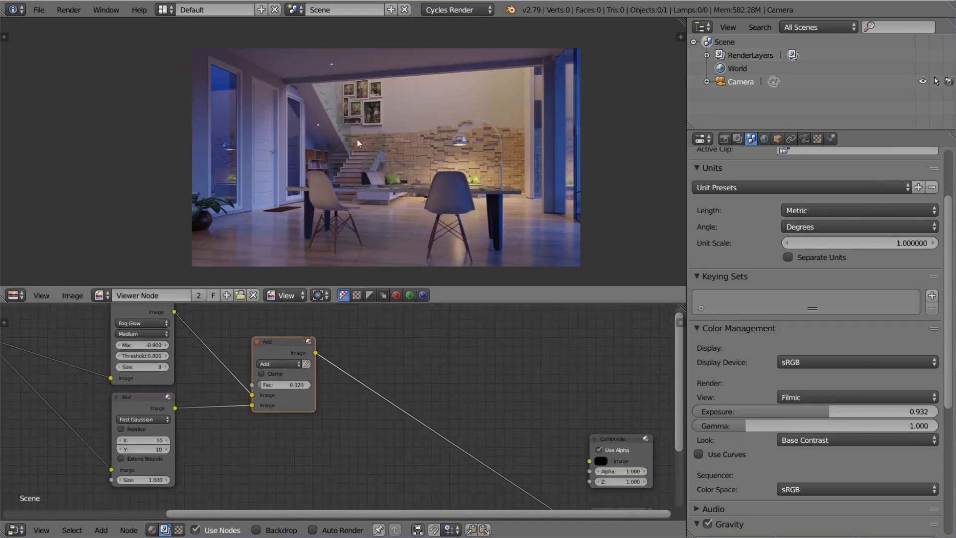
scroll(356, 143, "up", 1)
scroll(357, 143, "down", 1)
middle_click_drag(356, 144, 334, 134)
scroll(381, 414, "down", 1)
scroll(382, 411, "down", 4)
Select the Glare, Blur and Add nodes together and move them up, clear of the image input node.
middle_click_drag(382, 411, 427, 402)
scroll(277, 382, "up", 3)
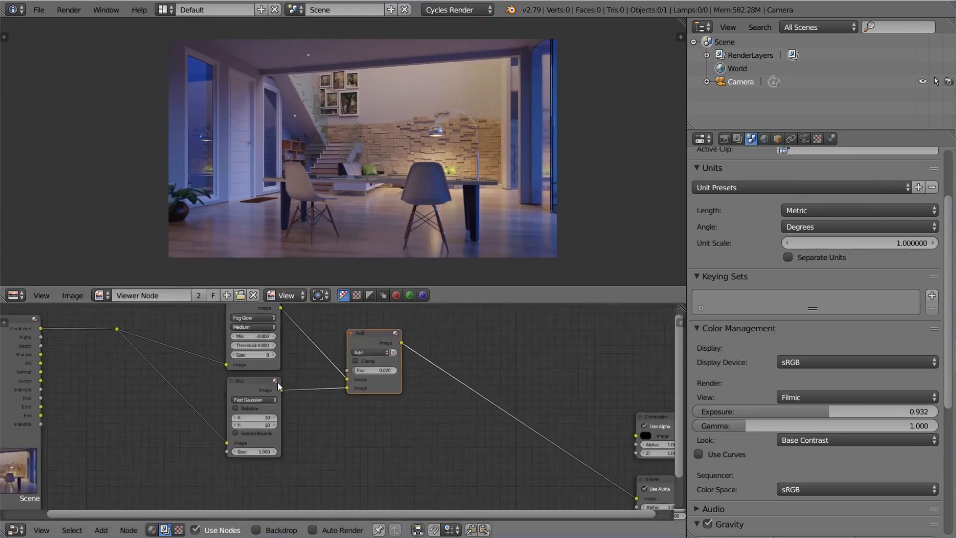
scroll(277, 382, "down", 4)
middle_click_drag(234, 319, 243, 339)
left_click_drag(244, 342, 410, 456)
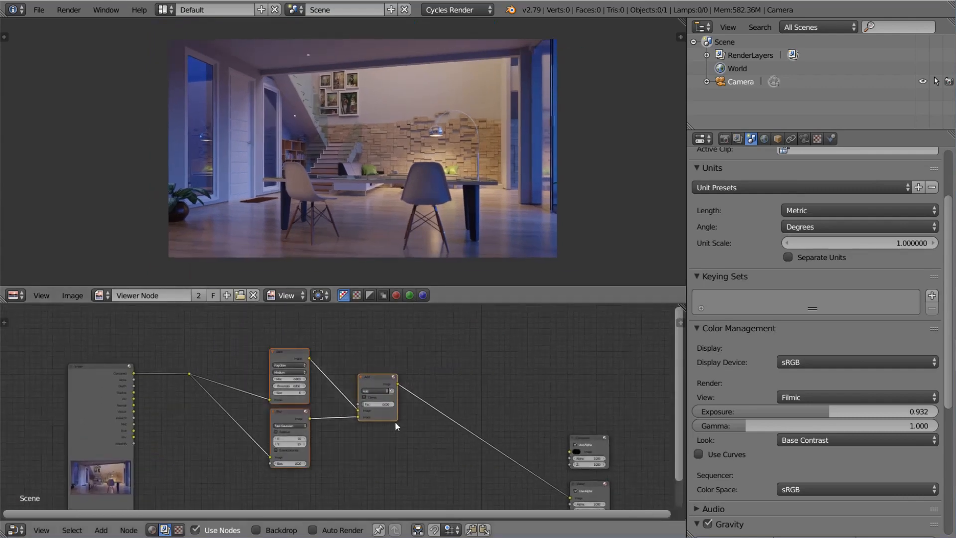
middle_click_drag(395, 421, 430, 461)
key("g")
left_click(408, 420)
middle_click_drag(337, 346, 349, 358)
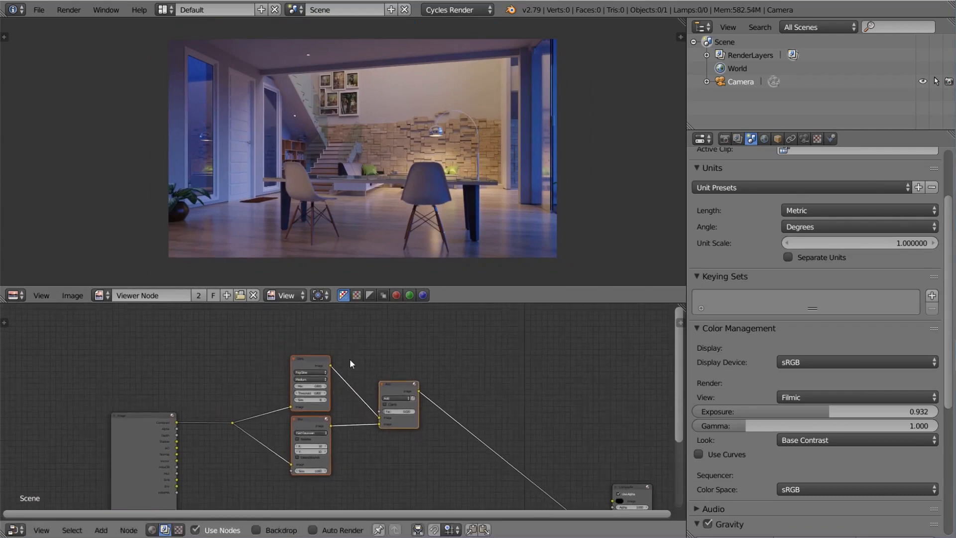
Enclose the Glare, Blur and Add nodes in a single frame.
key("t")
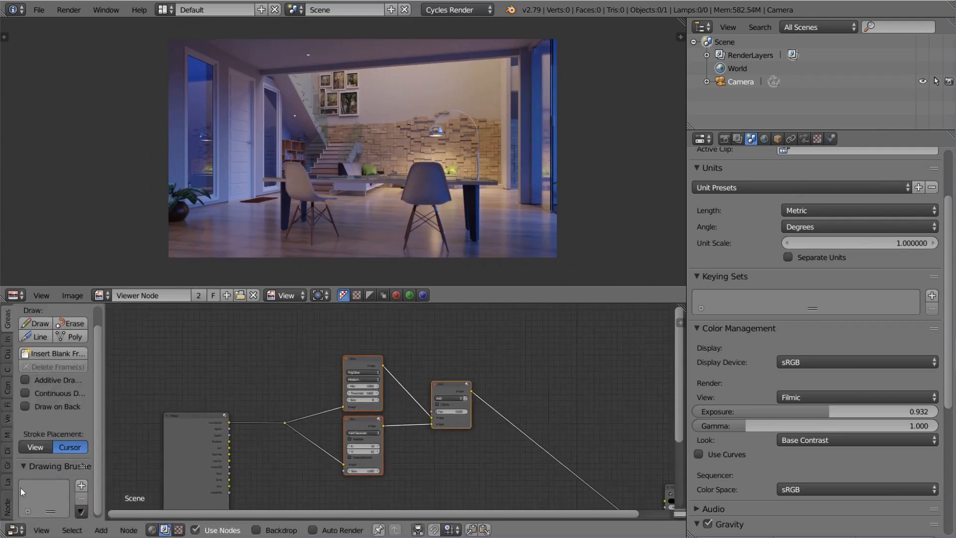
left_click(8, 506)
scroll(44, 461, "down", 5)
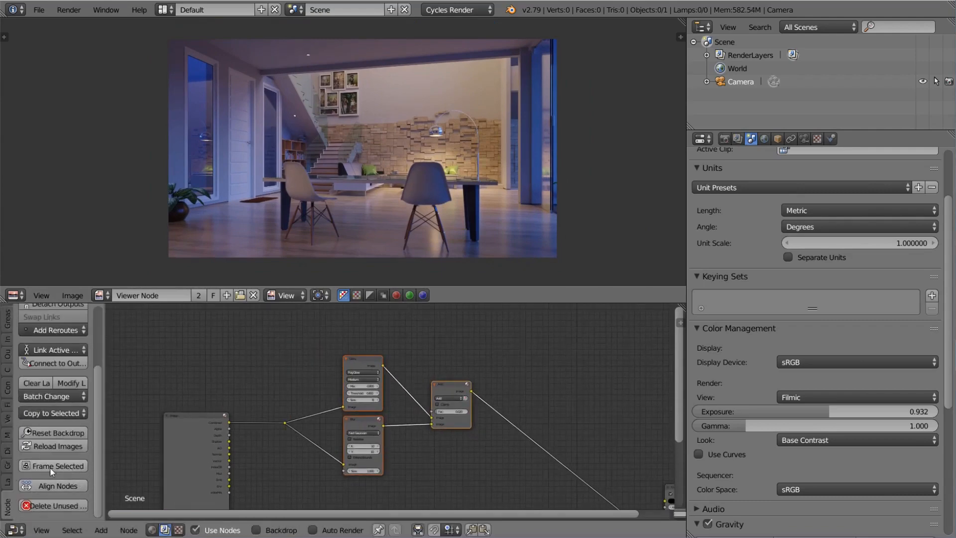
key("b")
left_click_drag(319, 335, 525, 518)
key("b")
left_click_drag(327, 334, 489, 478)
left_click(63, 469)
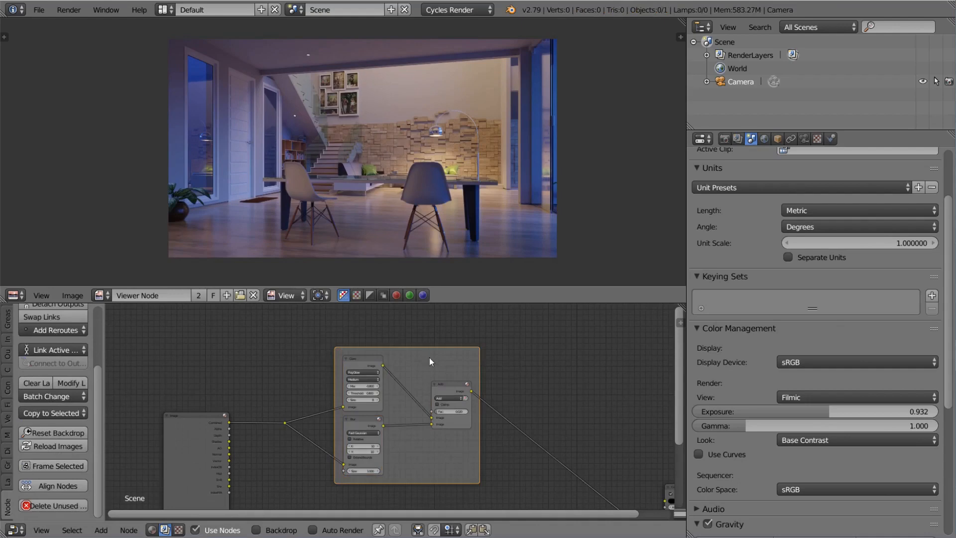
Shift the new frame slightly up and label it "diffusion".
left_click_drag(429, 357, 424, 348)
key("n")
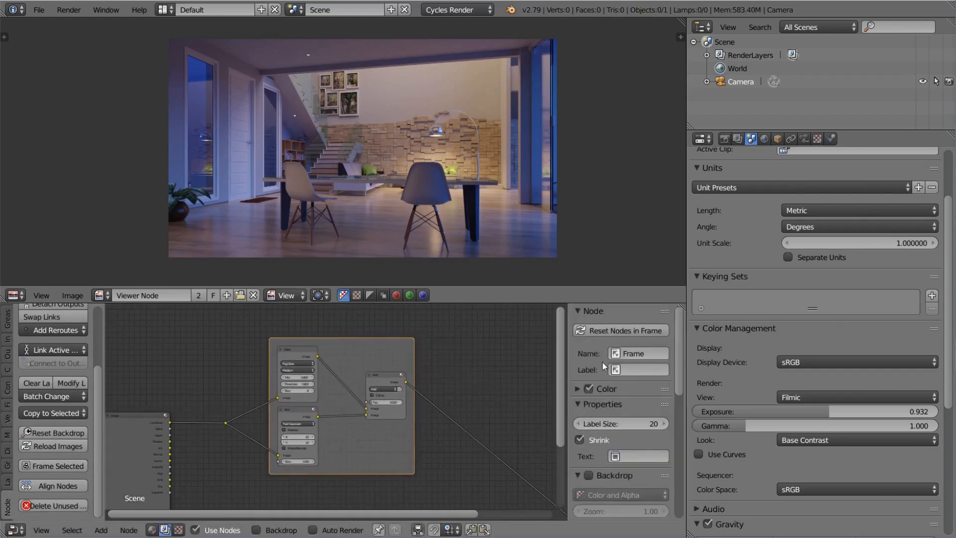
left_click(630, 369)
type("diffus")
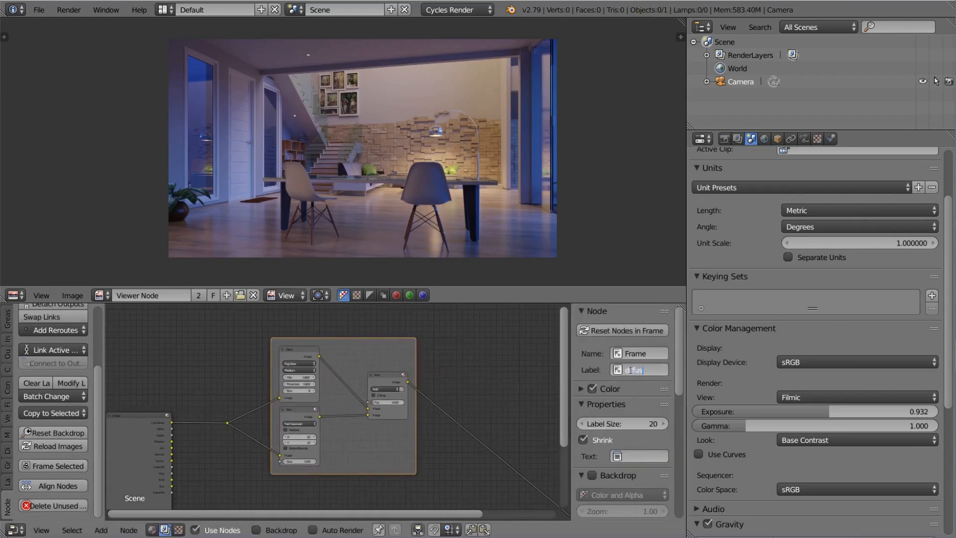
type("ion")
key("Return")
Give the diffusion frame a custom teal color and check it in the node tree.
left_click(580, 388)
left_click(613, 421)
left_click(634, 302)
left_click_drag(634, 302, 634, 281)
scroll(406, 389, "down", 3)
middle_click_drag(405, 387, 388, 367)
scroll(384, 358, "up", 7)
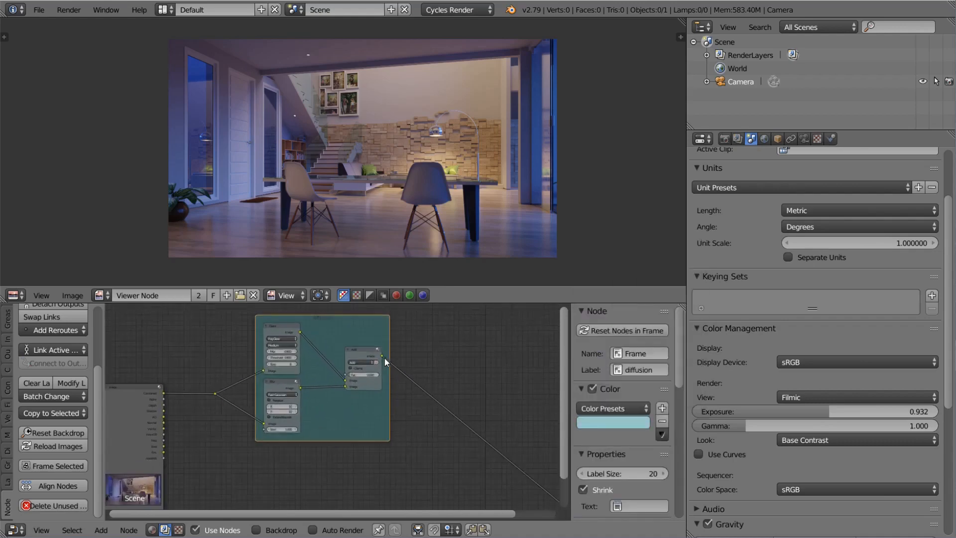
scroll(347, 348, "down", 6)
middle_click_drag(385, 402, 399, 400)
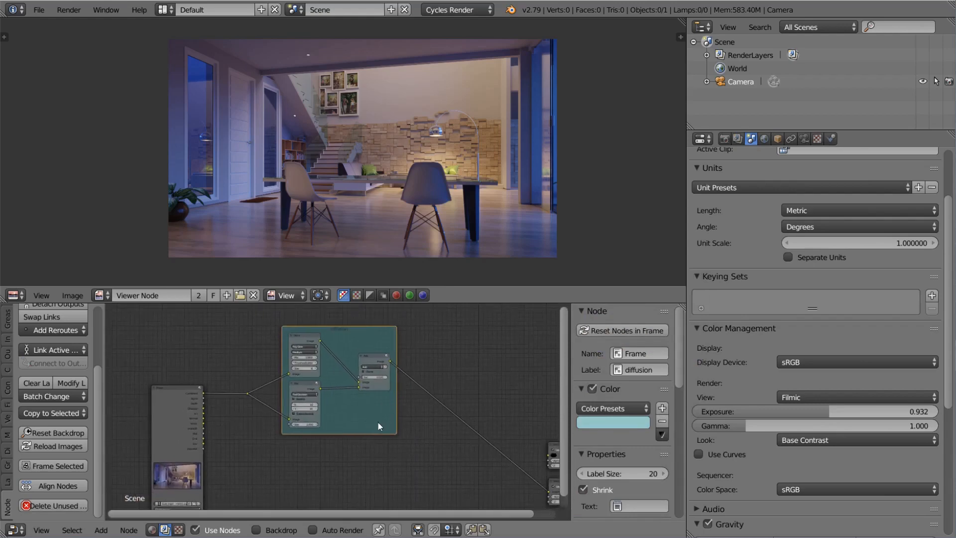
Set the scene's color management gamma to 0.9.
left_click(751, 427)
type("0")
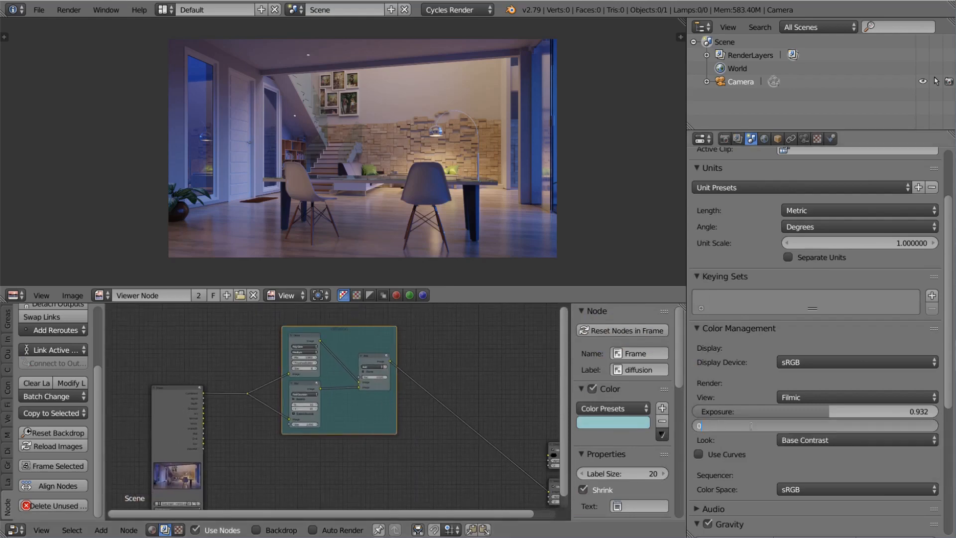
type(".9")
key("Return")
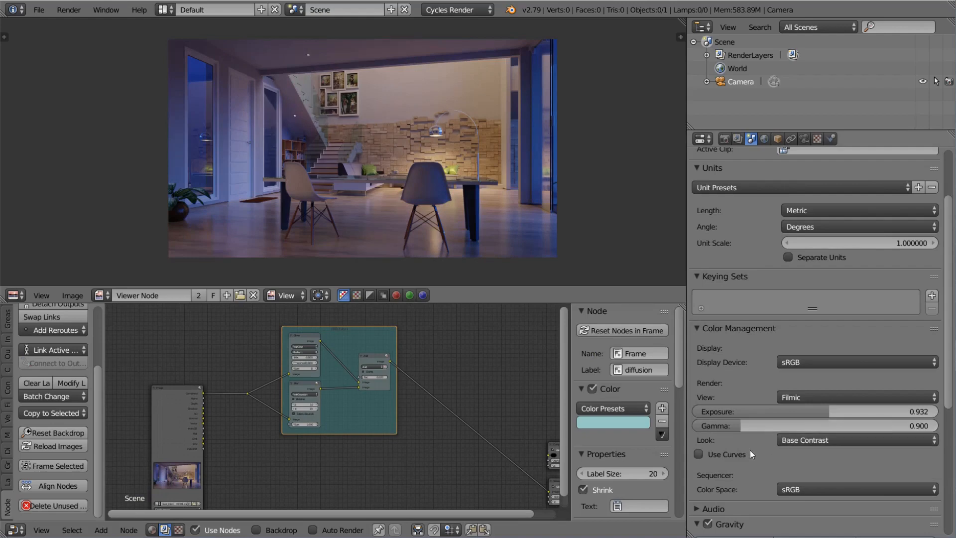
Enable color management curves and shape the combined curve with a raised upper point and a lowered point near the shadows.
scroll(750, 450, "down", 2)
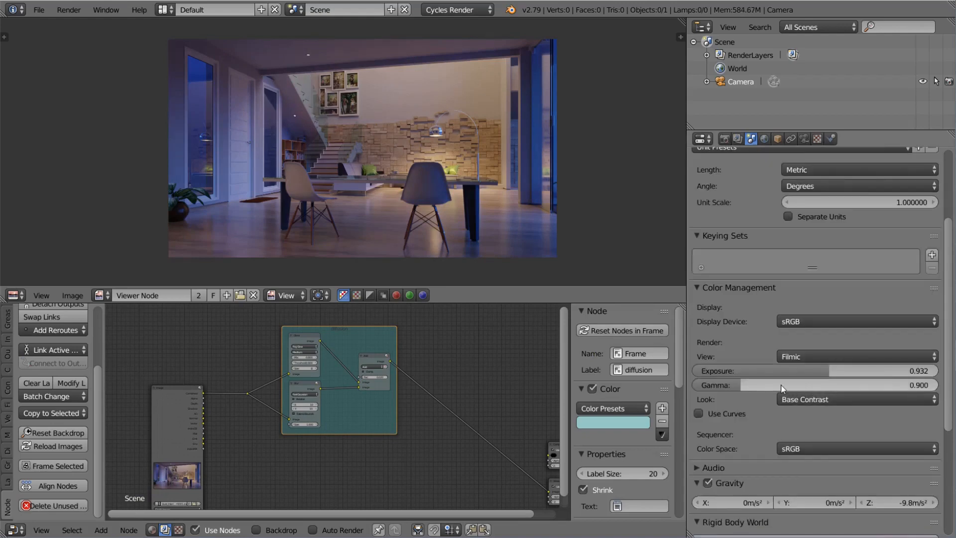
left_click(716, 413)
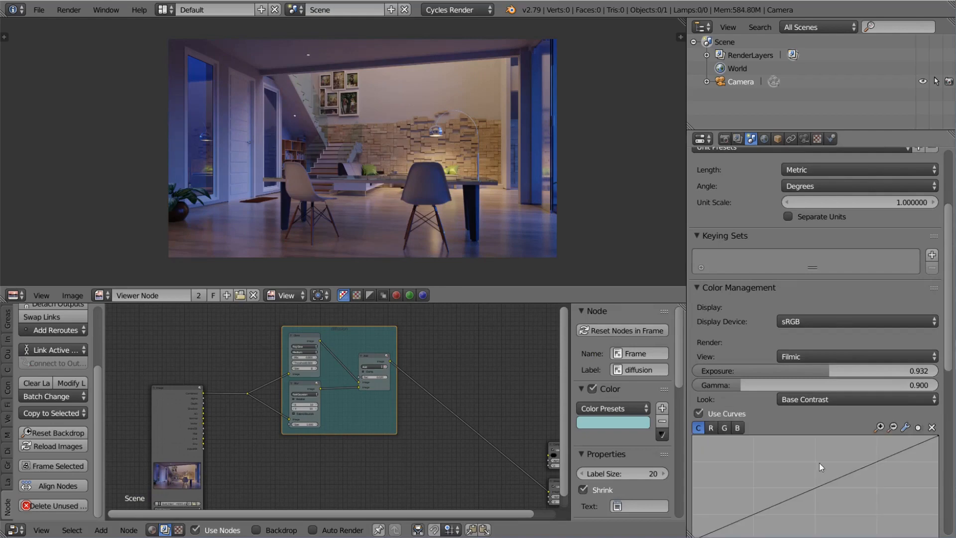
left_click_drag(843, 474, 834, 458)
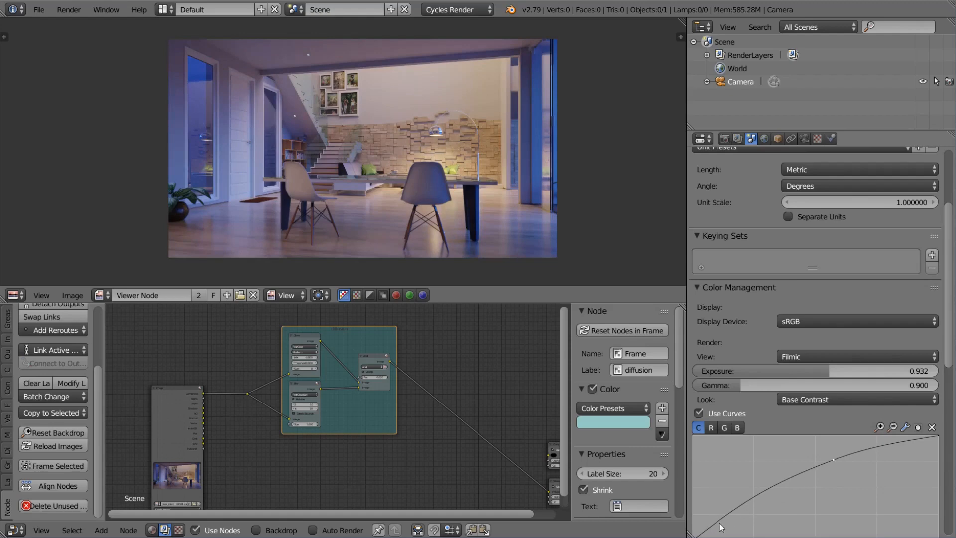
left_click_drag(720, 527, 719, 525)
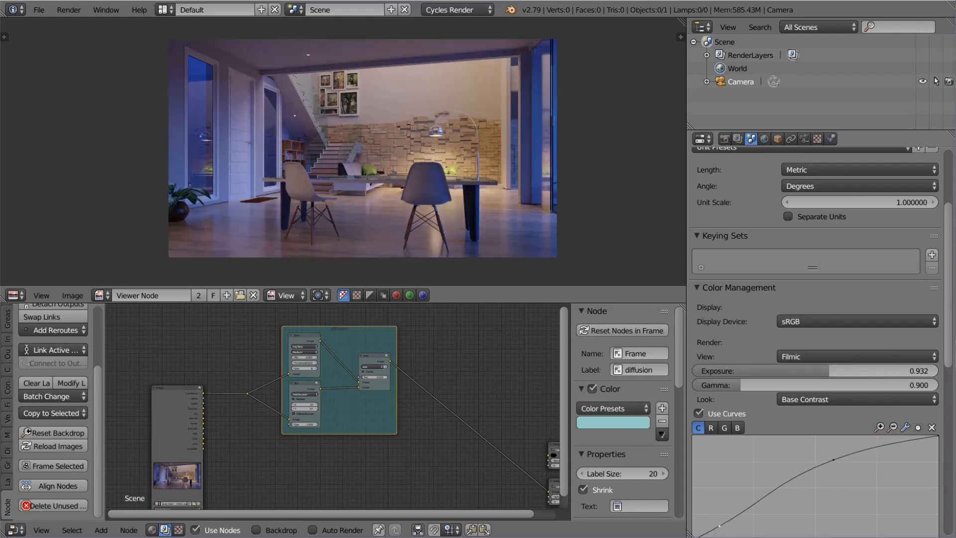
Slightly lower the middle of the blue color management curve and slightly raise the middle of the red one.
left_click(737, 428)
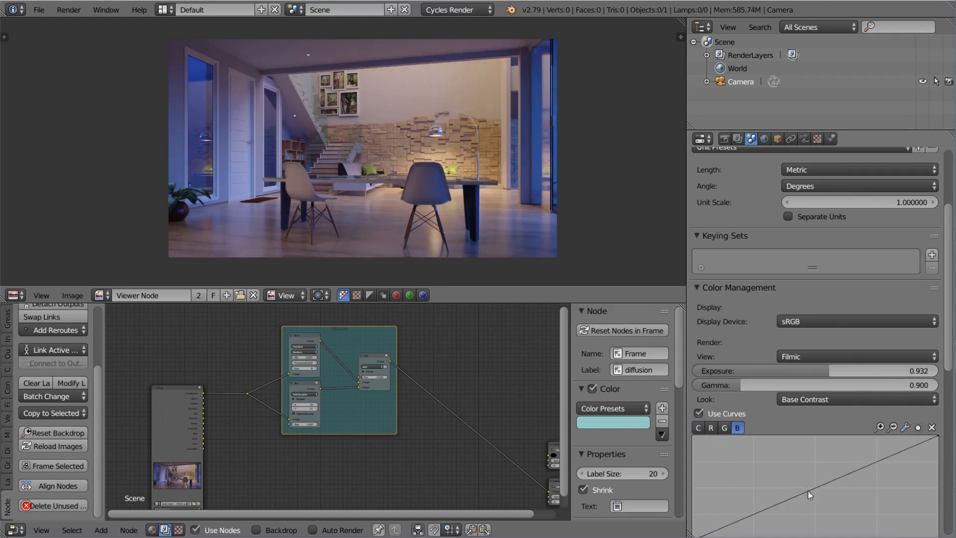
left_click_drag(807, 490, 812, 494)
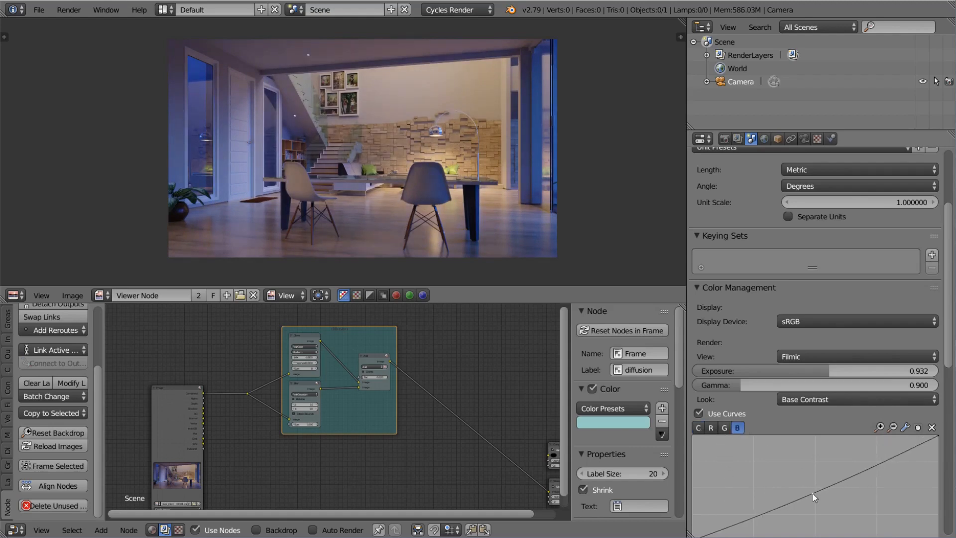
left_click(710, 428)
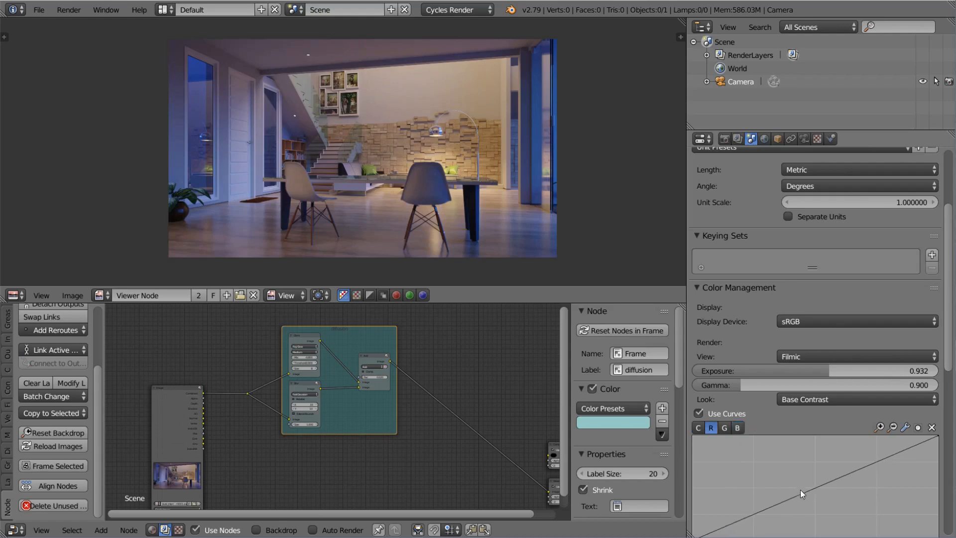
left_click_drag(800, 489, 801, 490)
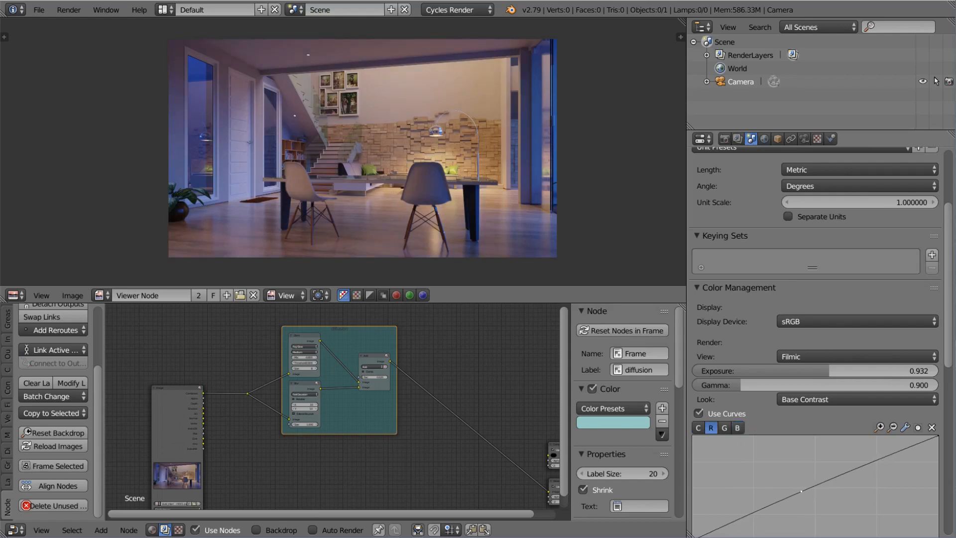
Examine the small ceiling spotlight above the picture frames up close in the rendered image.
key("Home")
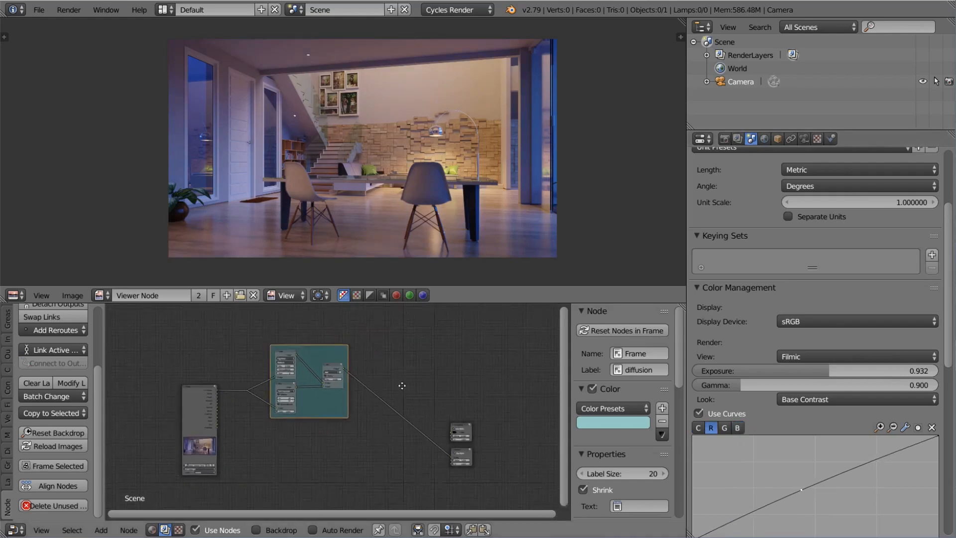
middle_click_drag(385, 383, 436, 381)
scroll(435, 381, "down", 1)
middle_click_drag(310, 442, 334, 445)
scroll(328, 137, "up", 4)
mouse_move(327, 137)
middle_mouse_down()
mouse_move(357, 191)
mouse_move(329, 217)
middle_mouse_up()
middle_click_drag(300, 132, 304, 215)
scroll(318, 113, "up", 3)
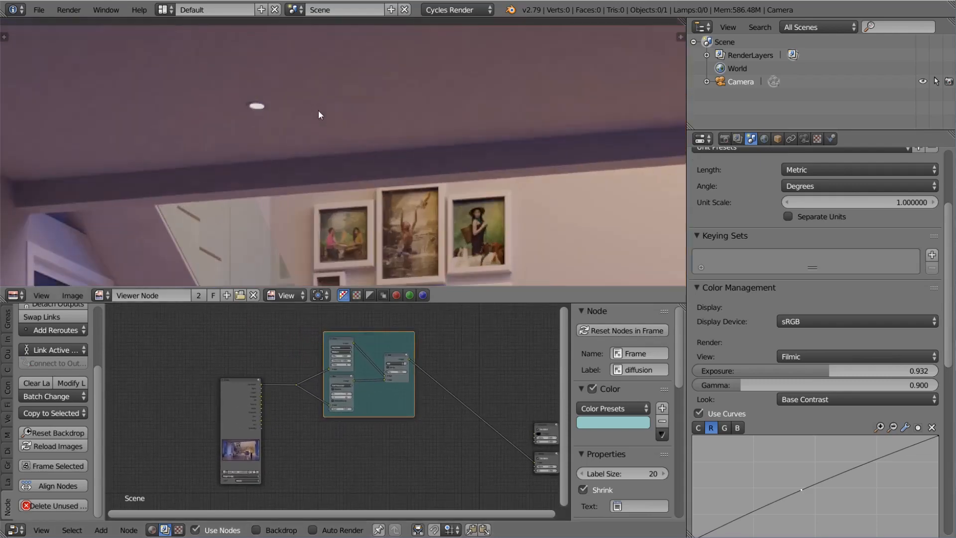
middle_click_drag(264, 118, 291, 125)
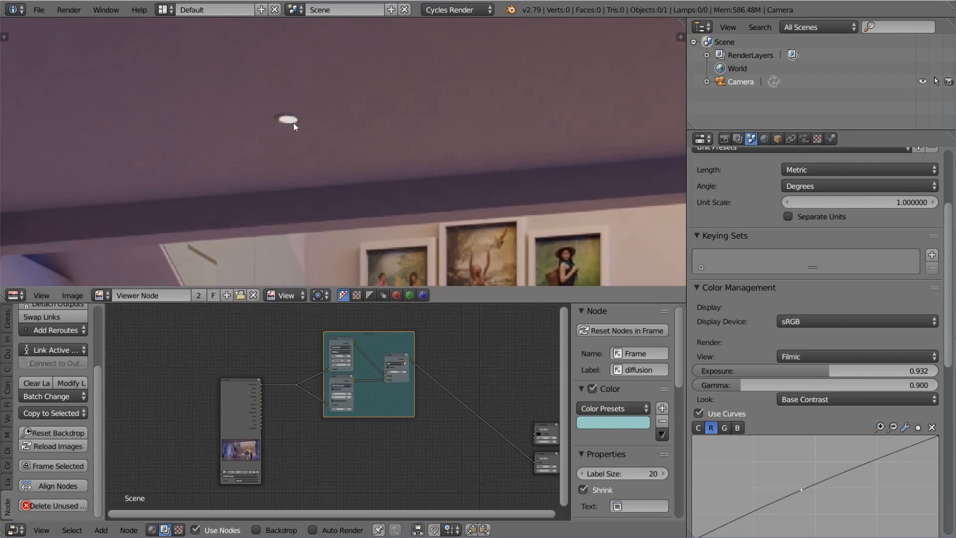
Add an ID Mask node below the diffusion frame and feed its ID value from the render's IndexOB pass.
scroll(321, 481, "down", 5)
middle_click_drag(324, 448, 330, 410)
scroll(371, 400, "up", 7)
key("shift+a")
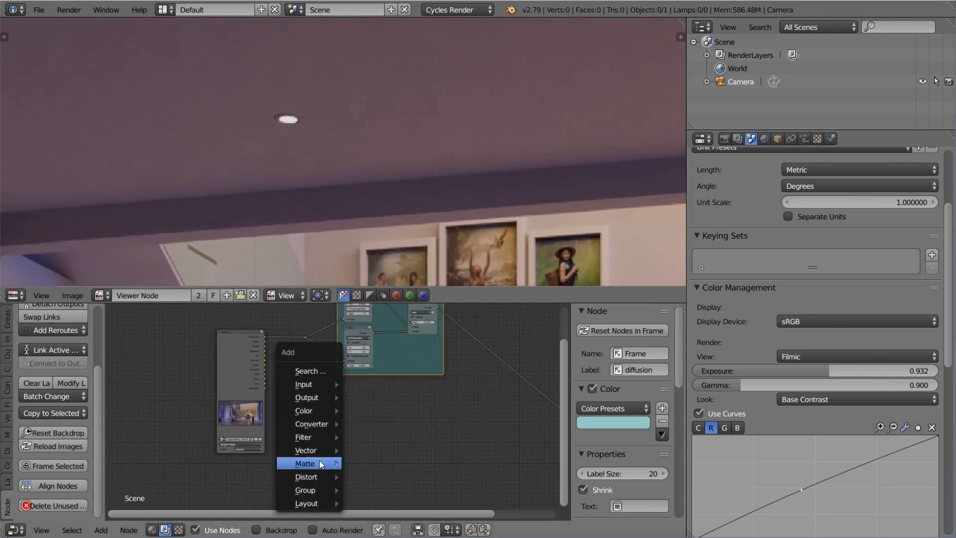
mouse_move(319, 461)
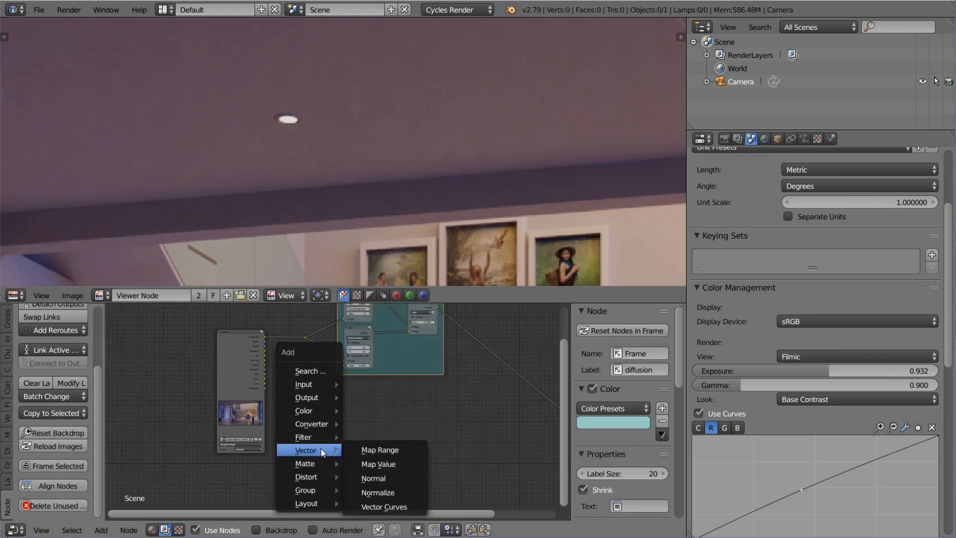
mouse_move(324, 424)
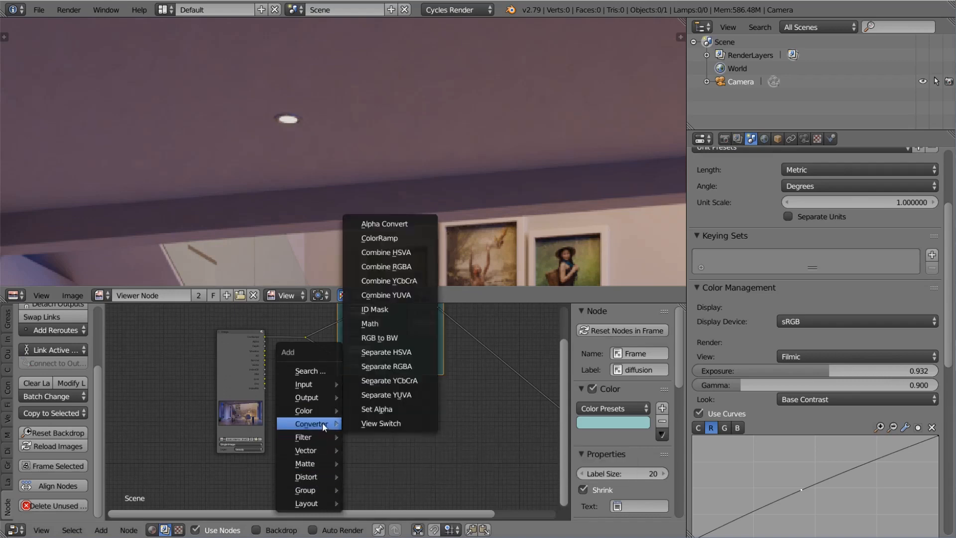
left_click(383, 309)
left_click(342, 390)
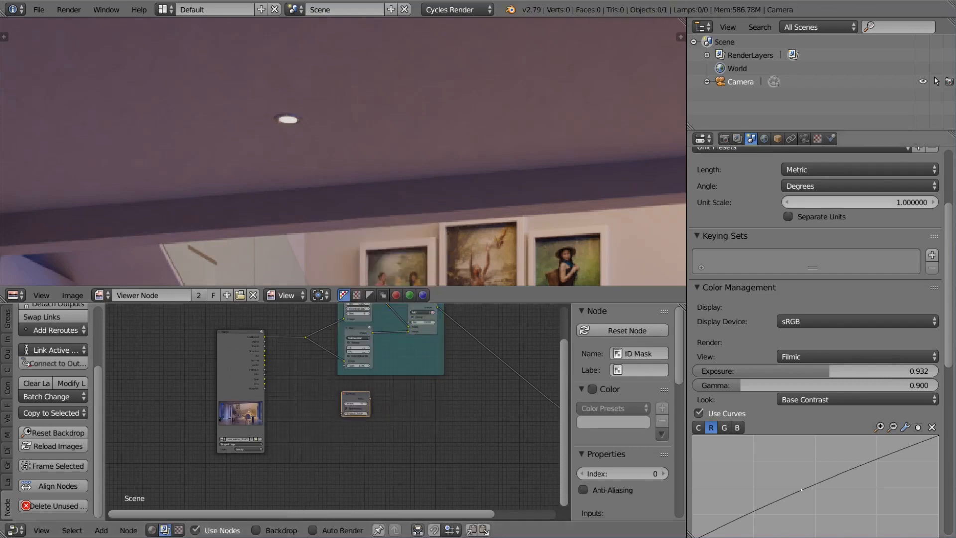
scroll(180, 388, "up", 3)
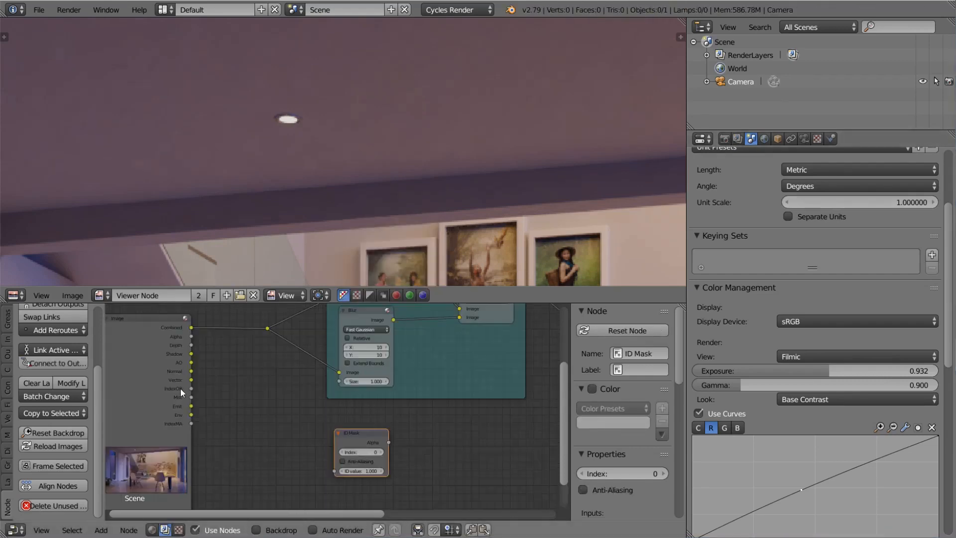
left_click_drag(192, 388, 336, 471)
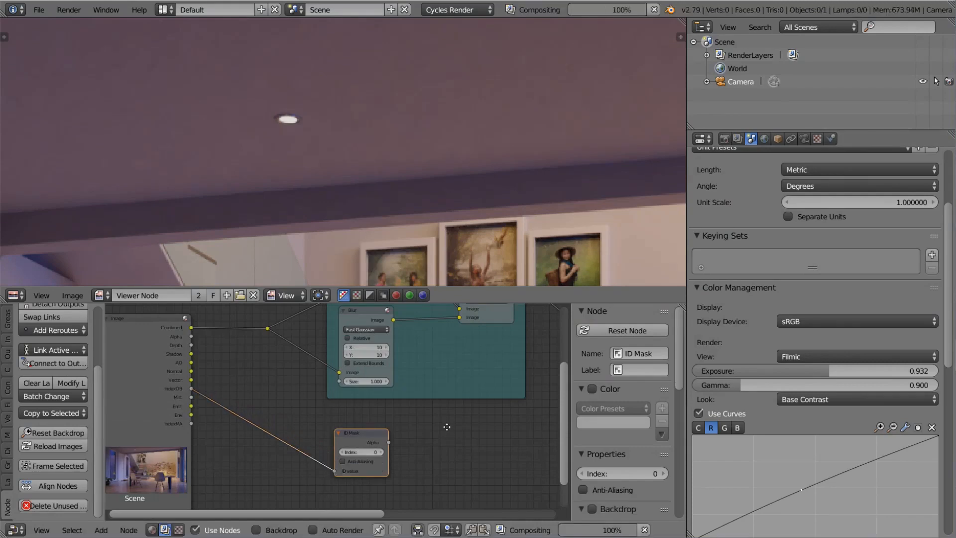
Preview the ID Mask's output in the viewer and set its index to 1.
scroll(357, 425, "up", 1)
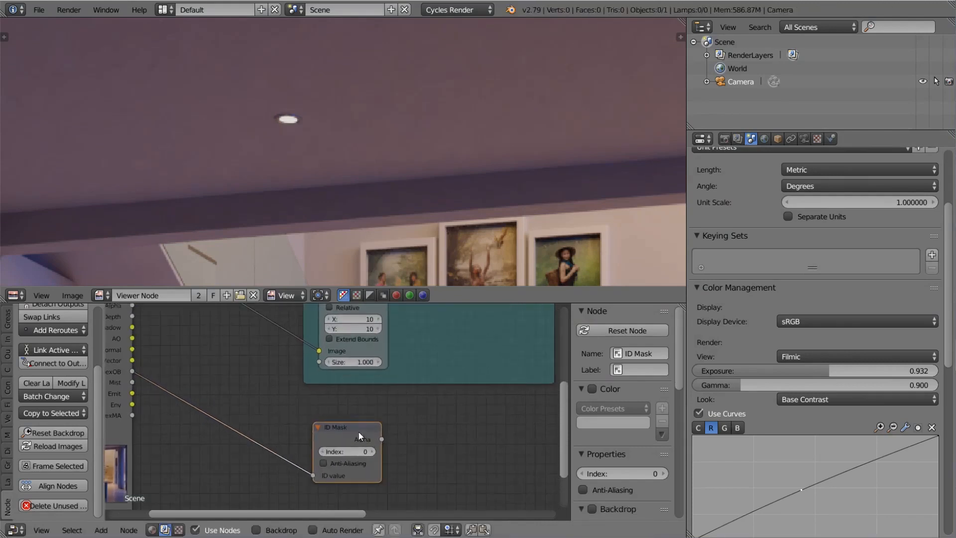
left_click(358, 431, "ctrl+shift")
key("Home")
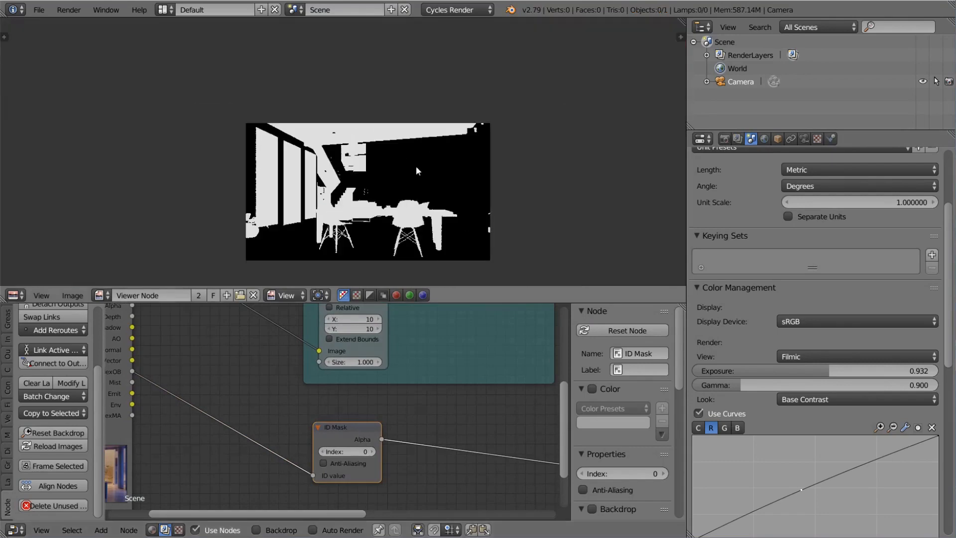
scroll(358, 133, "up", 4)
scroll(370, 160, "down", 3)
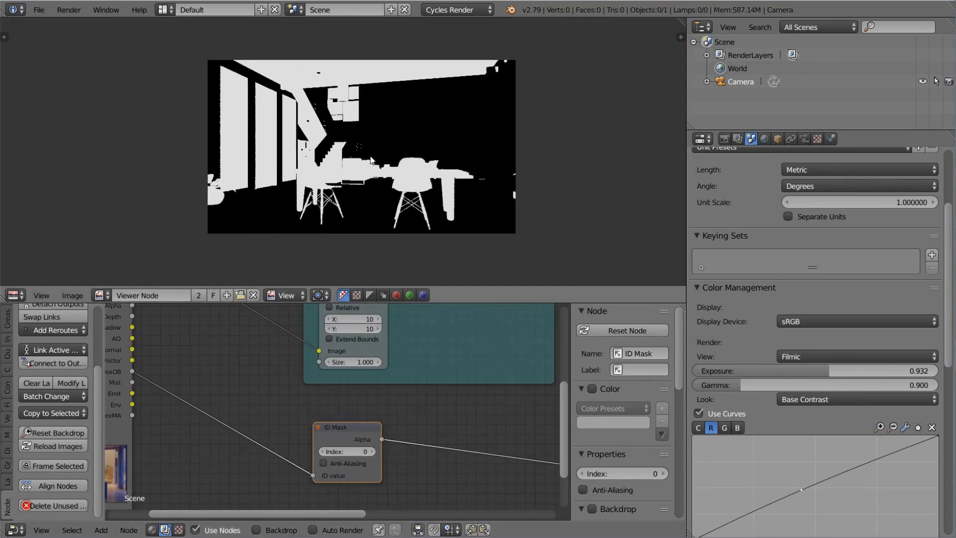
scroll(371, 160, "up", 1)
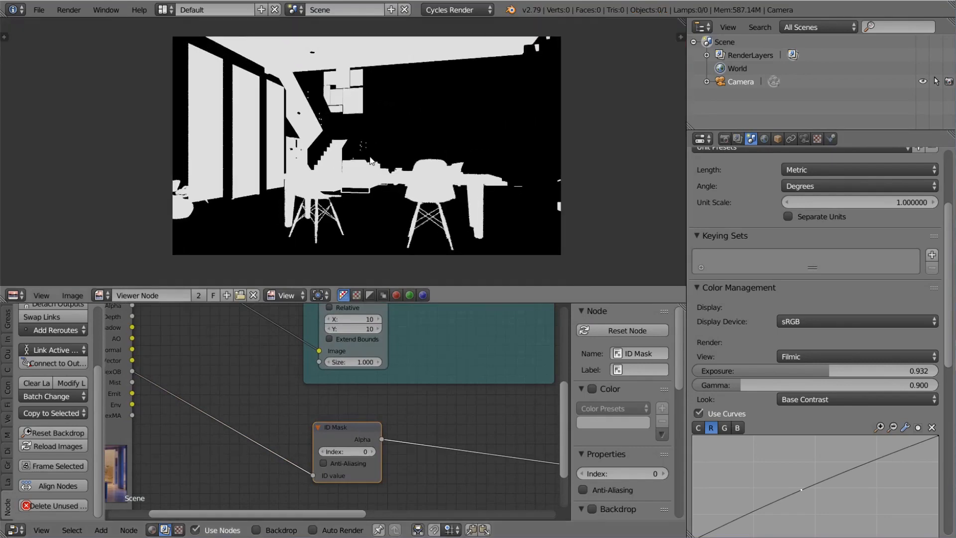
left_click(371, 451)
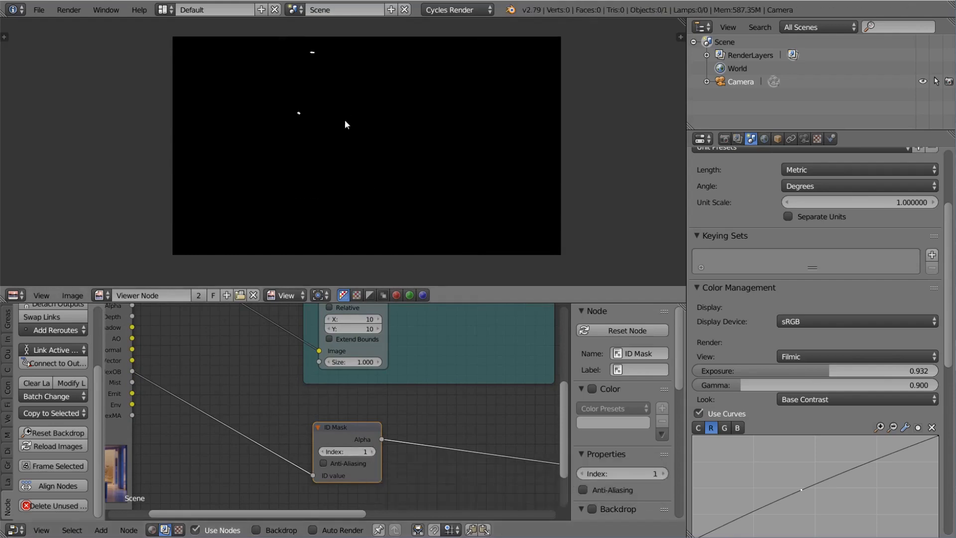
Compare the mask with the diffusion result in the viewer and enable Anti-Aliasing on the ID Mask node.
middle_click_drag(340, 102, 342, 130)
scroll(344, 149, "up", 2)
scroll(455, 389, "down", 5)
middle_click_drag(455, 389, 371, 431)
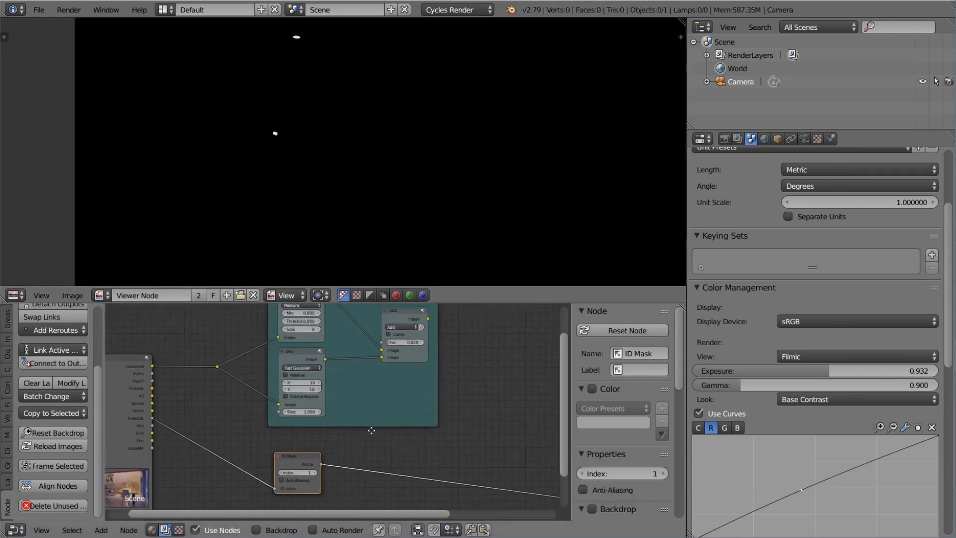
left_click(399, 315, "ctrl+shift")
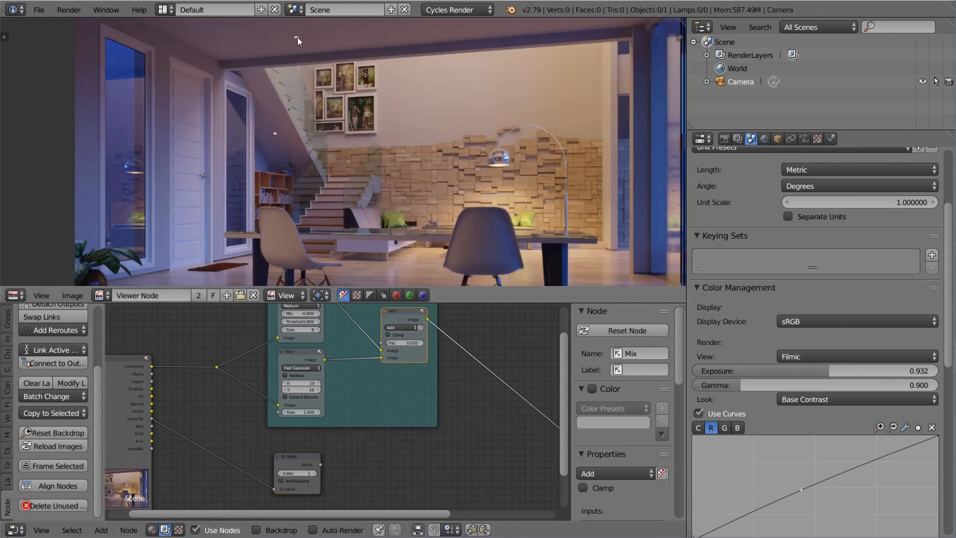
left_click(303, 459, "ctrl+shift")
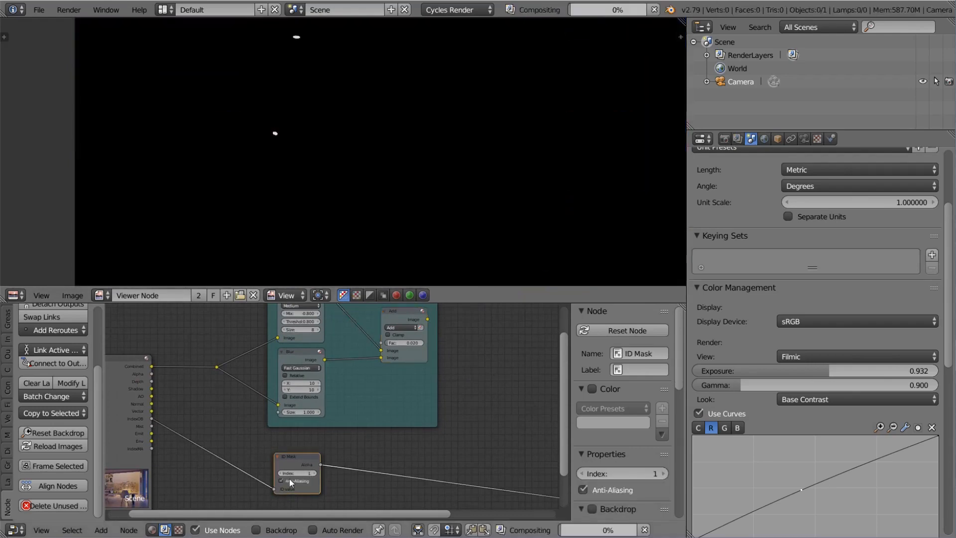
Insert a Blur node between the ID Mask and the viewer.
scroll(392, 473, "down", 4)
middle_click_drag(391, 464, 365, 421)
scroll(352, 434, "up", 4)
key("shift+a")
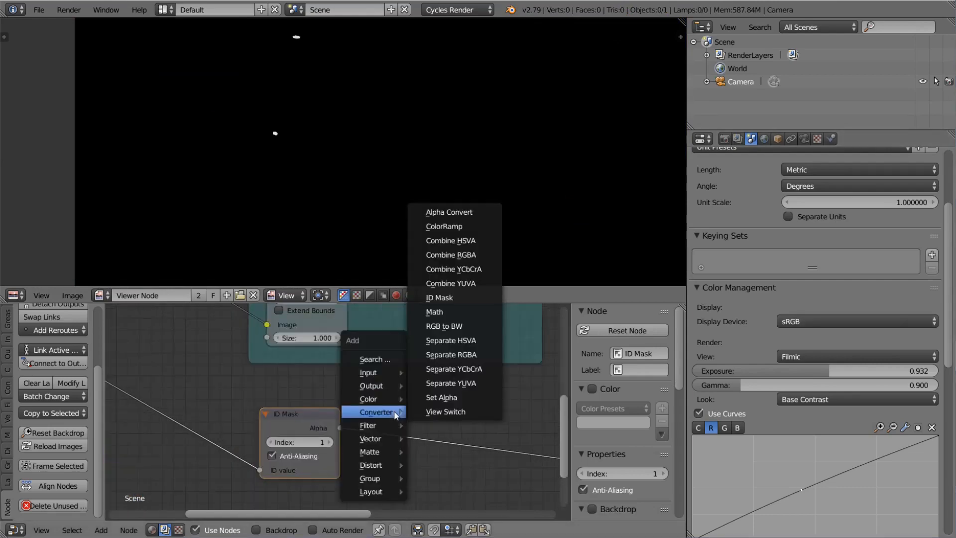
left_click(383, 358)
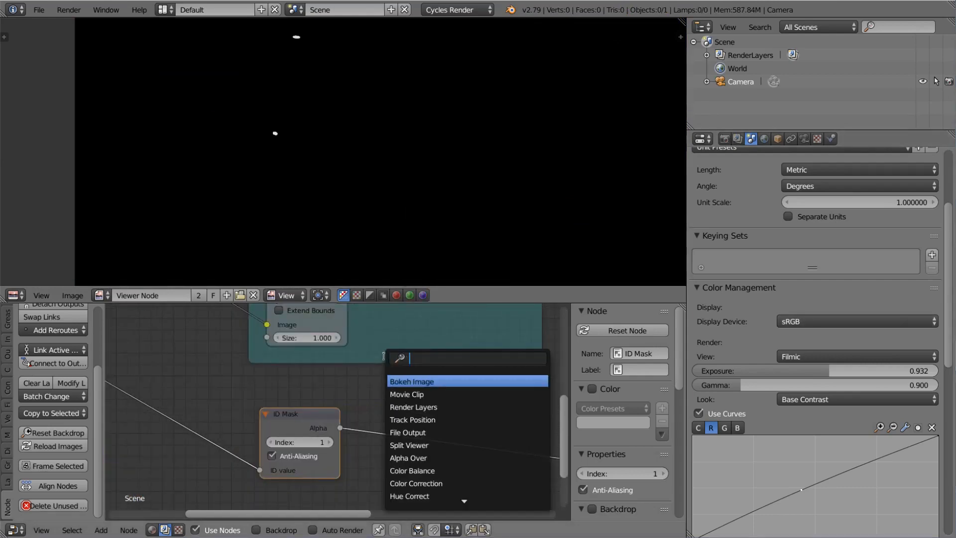
type("blur")
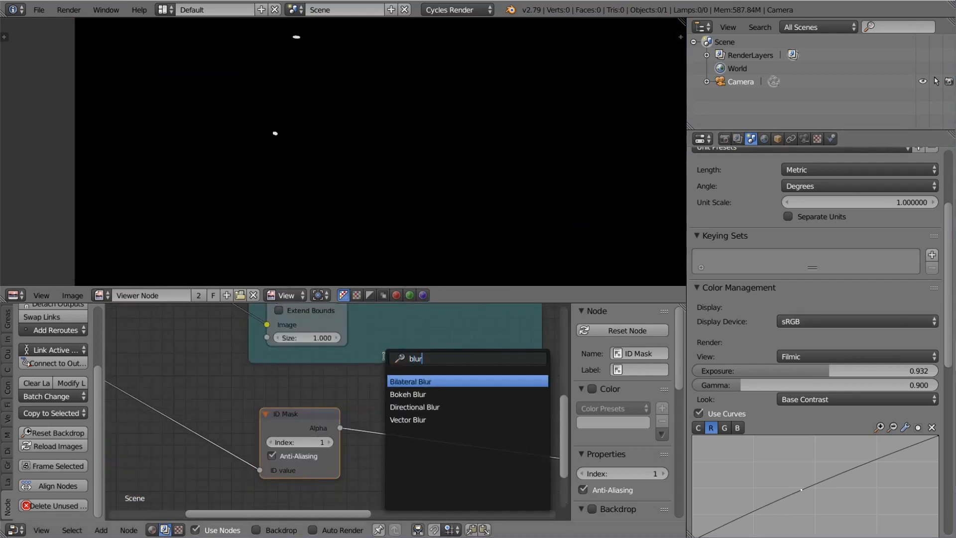
key("BackSpace")
type("r")
key("Down")
key("Return")
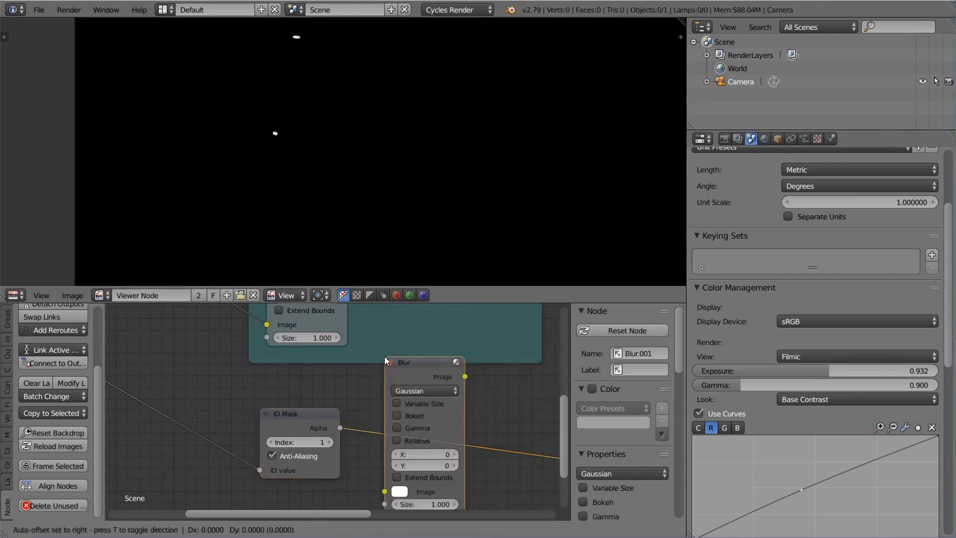
left_click(371, 389)
Set the mask's Blur node to Fast Gaussian with Relative sizing and X aspect correction.
left_click(442, 424)
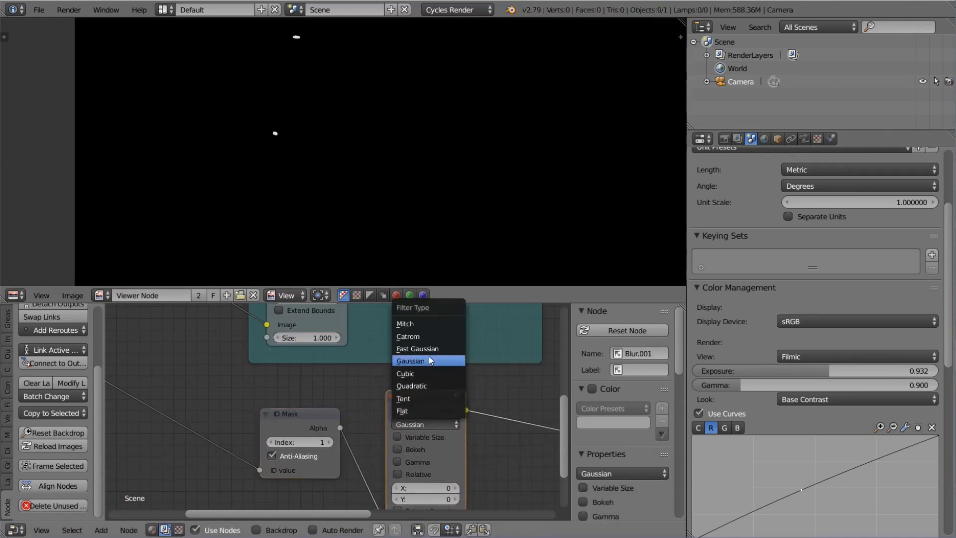
left_click(428, 347)
middle_click_drag(459, 419, 430, 389)
scroll(428, 390, "up", 1)
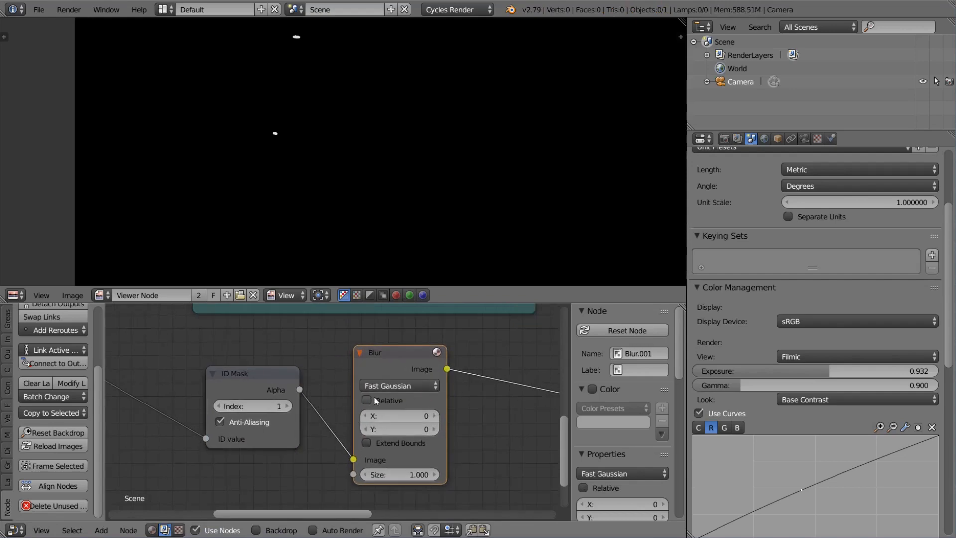
left_click(370, 399)
middle_click_drag(433, 437, 418, 412)
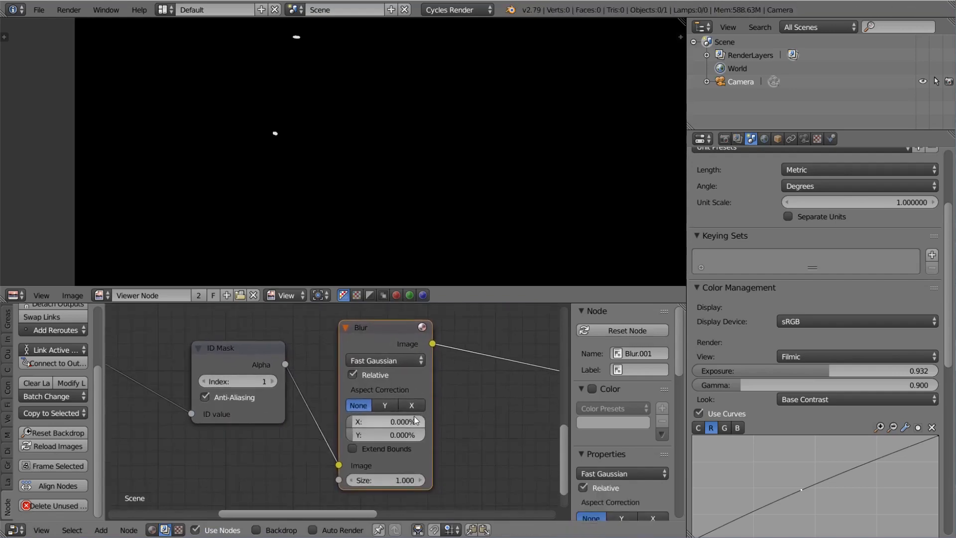
left_click(411, 404)
Set the mask blur's X and Y sizes to 1% and enable Extend Bounds.
left_click_drag(381, 425, 357, 435)
type("1")
key("Return")
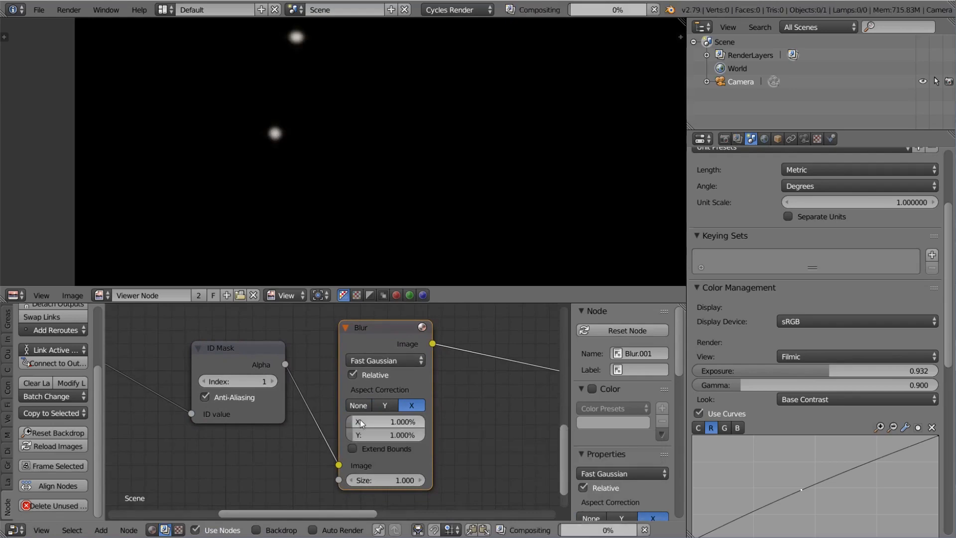
left_click(365, 449)
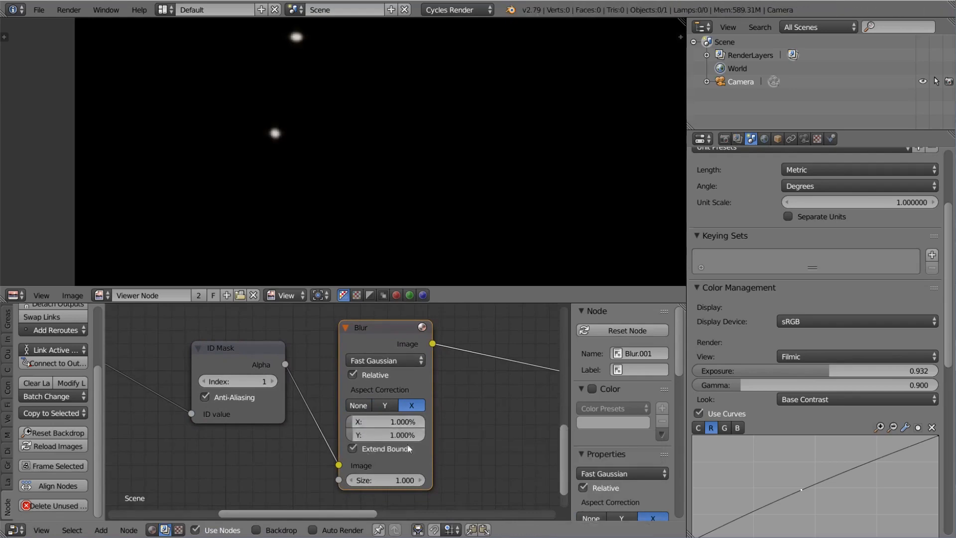
middle_click_drag(409, 448, 350, 436, "ctrl")
key("shift+a")
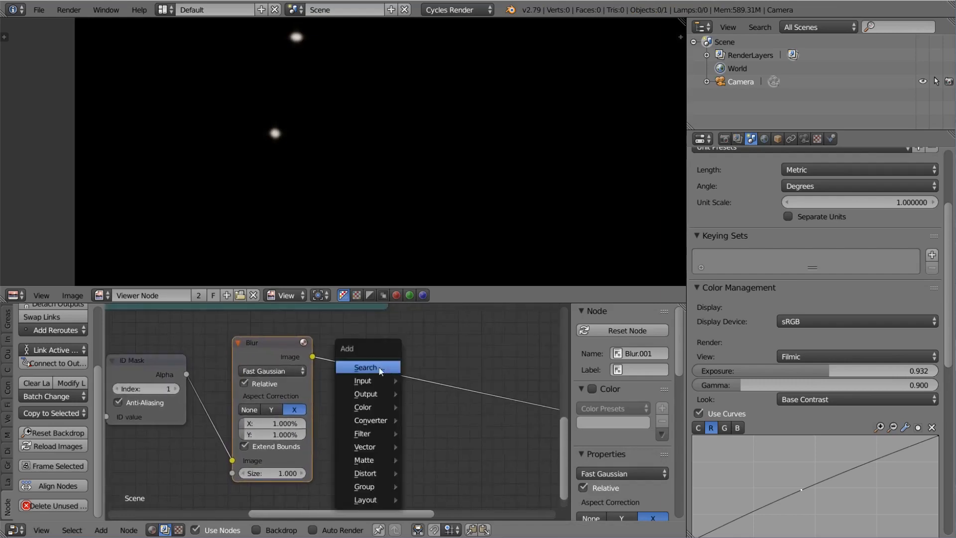
left_click(379, 369)
type("mix")
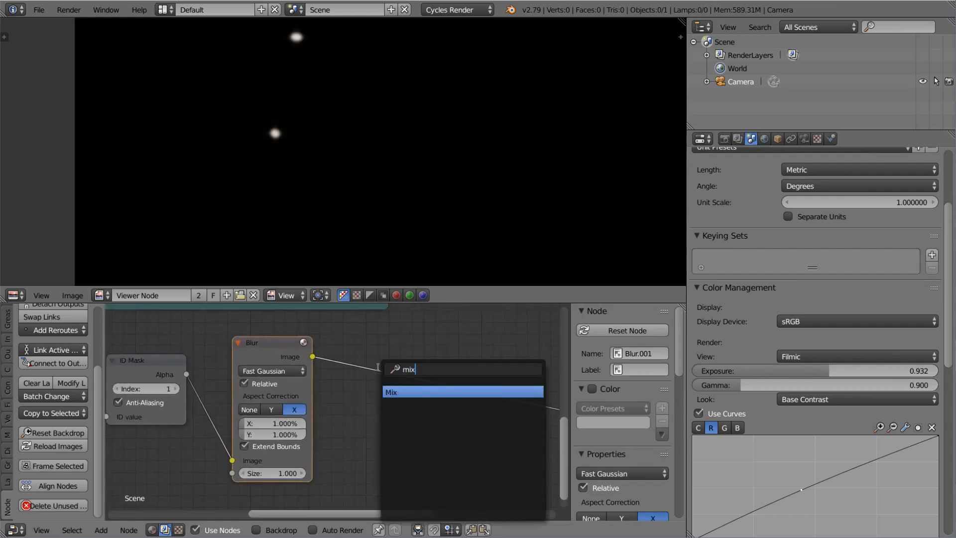
key("Escape")
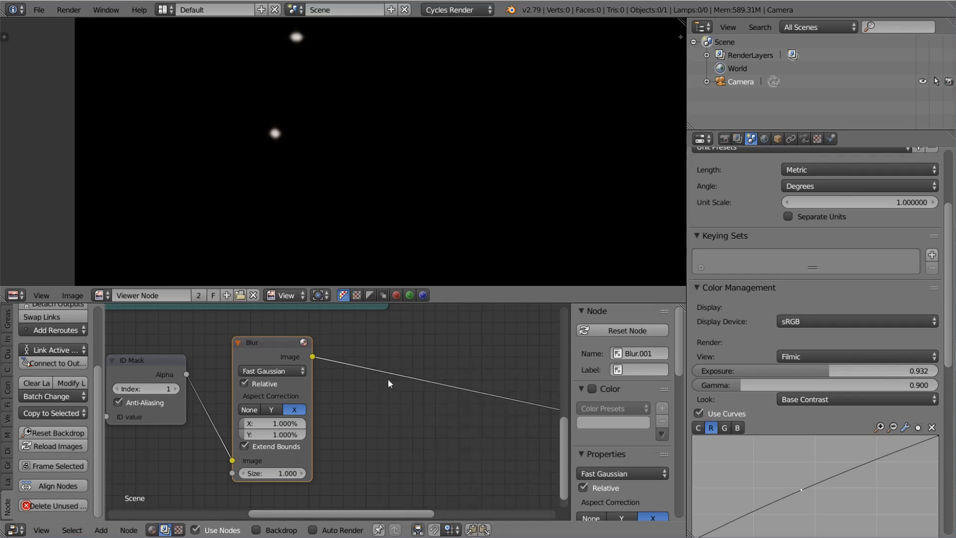
Insert a Mix node between the mask's Blur node and the viewer.
key("shift+a")
mouse_move(376, 425)
left_click(442, 375)
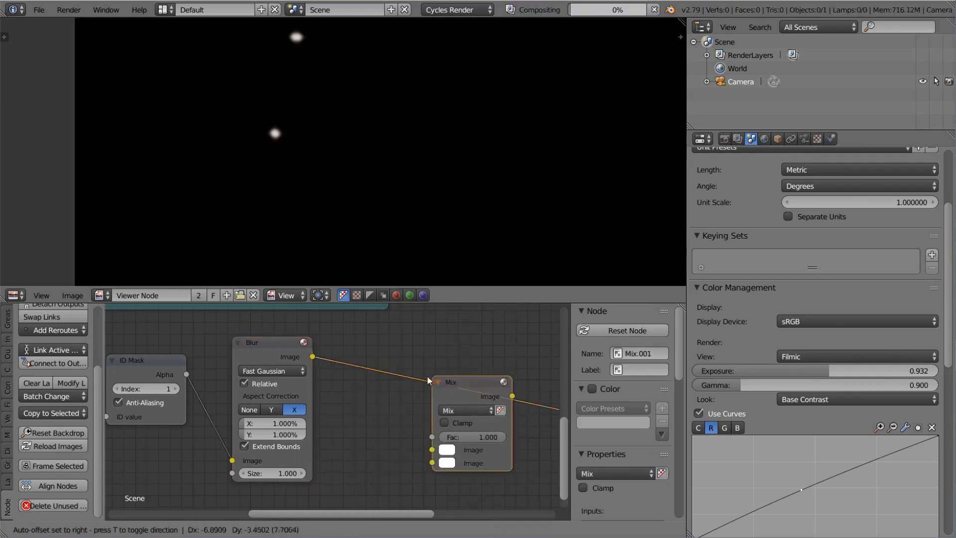
left_click(398, 363)
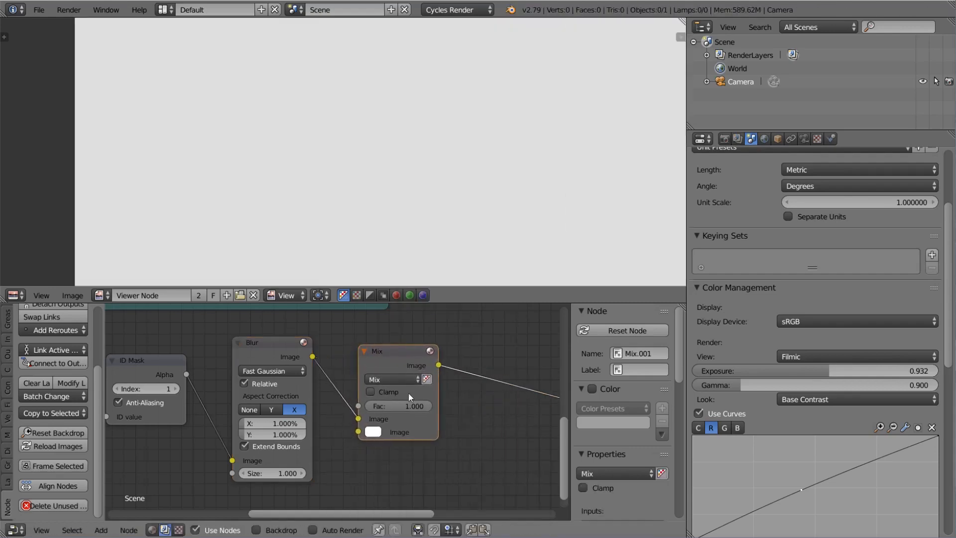
Drive the Mix node's factor with the blurred mask and mix black with a warm orange of R 1.000, G 0.505, B 0.185.
left_click_drag(358, 418, 358, 406)
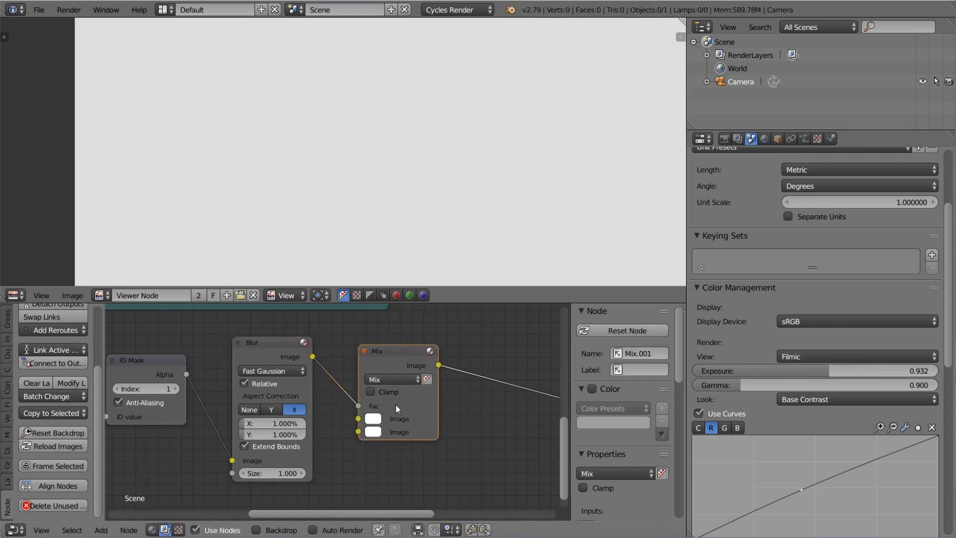
left_click(372, 418)
left_click_drag(464, 284, 463, 335)
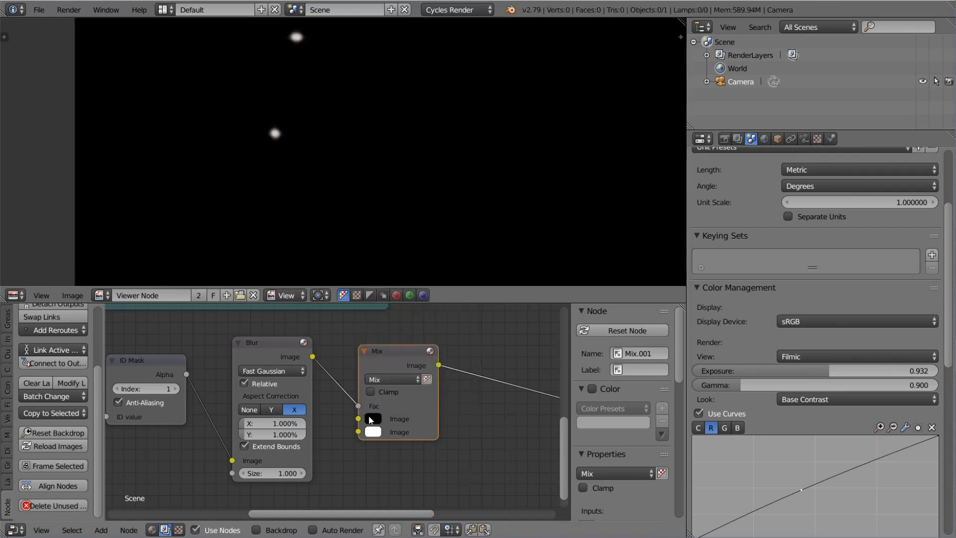
scroll(314, 134, "down", 2)
scroll(310, 70, "up", 3)
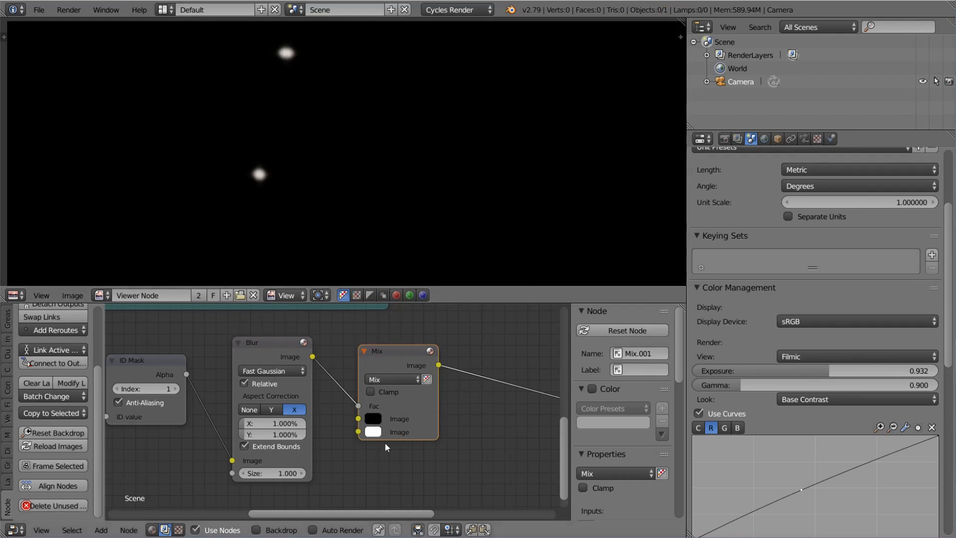
left_click(372, 431)
left_click_drag(417, 325, 401, 327)
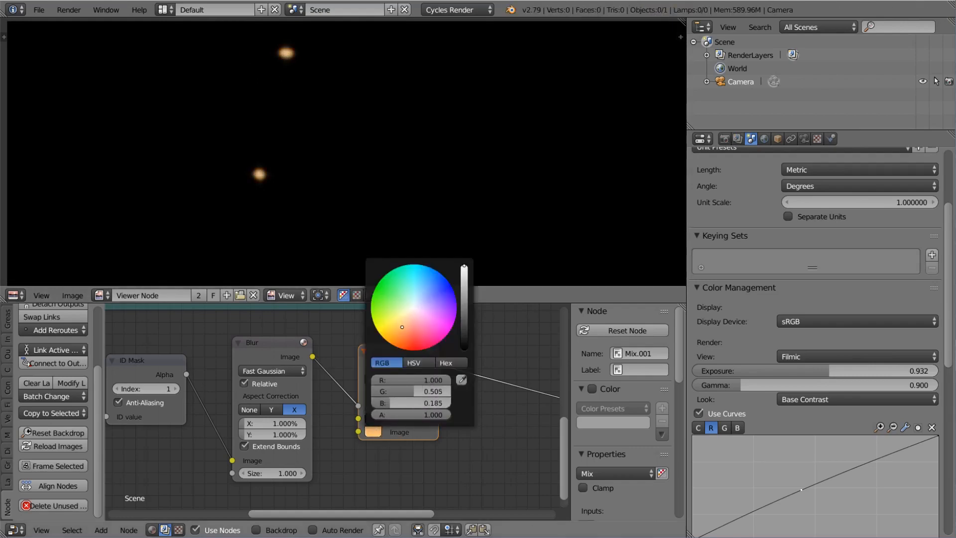
Add another Mix node and feed it the diffusion frame's output as first image and the tinted mask as second.
scroll(473, 455, "down", 2)
middle_click_drag(473, 455, 305, 459)
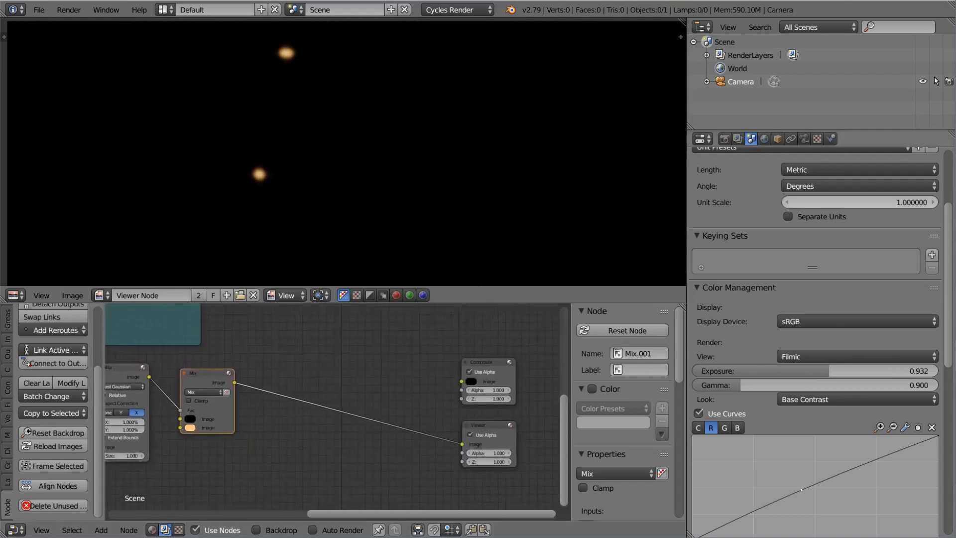
scroll(367, 399, "down", 2)
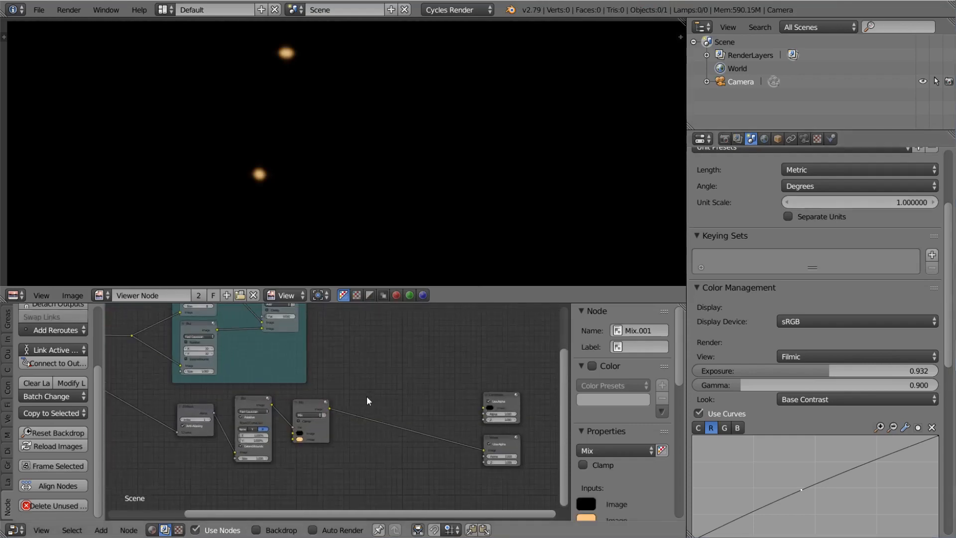
key("shift+a")
mouse_move(410, 362)
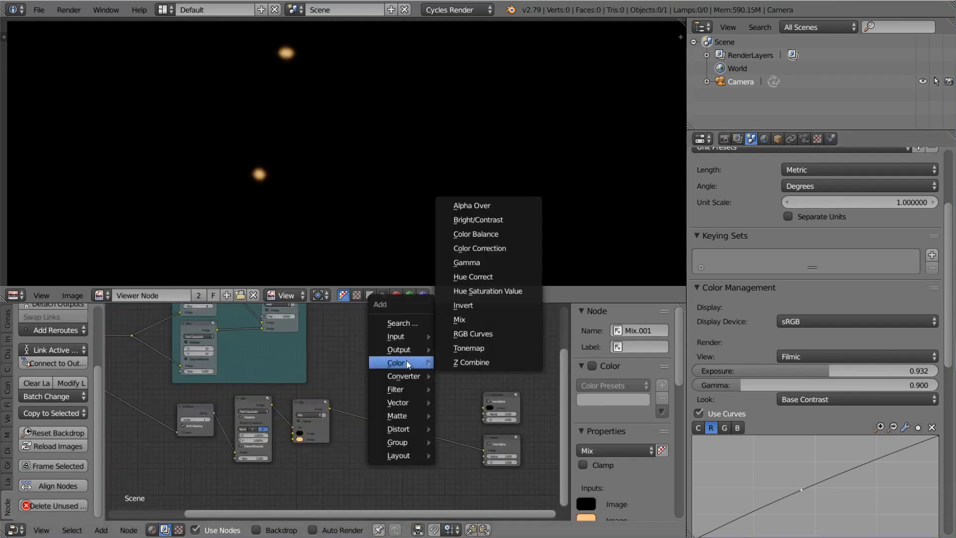
left_click(473, 319)
left_click(386, 373)
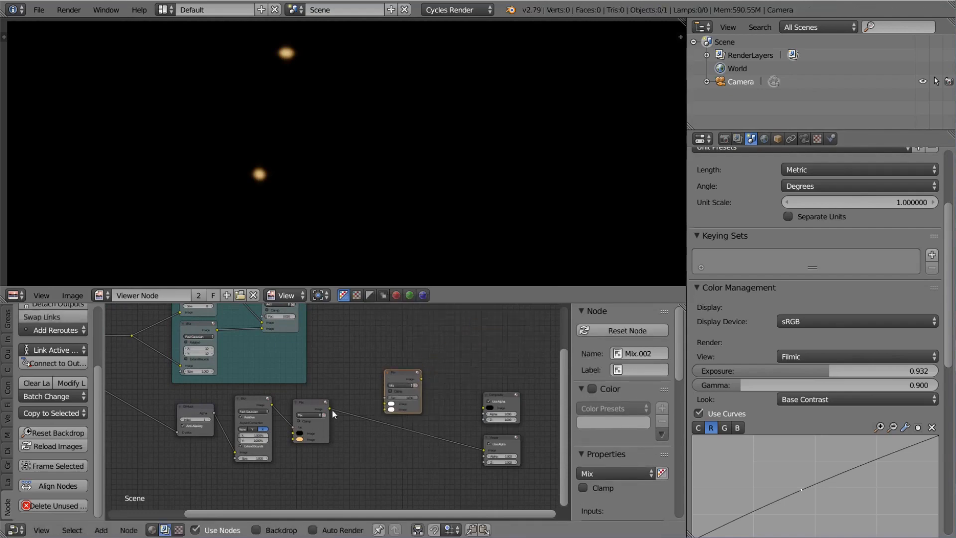
left_click_drag(329, 408, 379, 413)
middle_click_drag(324, 364, 322, 392)
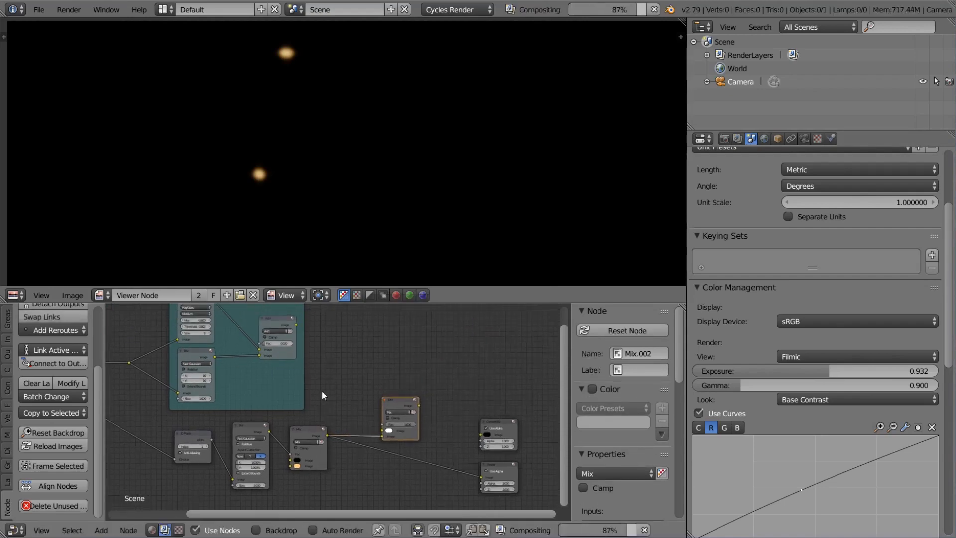
left_click_drag(298, 326, 386, 432)
Set the new Mix node to Add with a factor of 0.1 and send its output to the viewer.
scroll(385, 432, "up", 2)
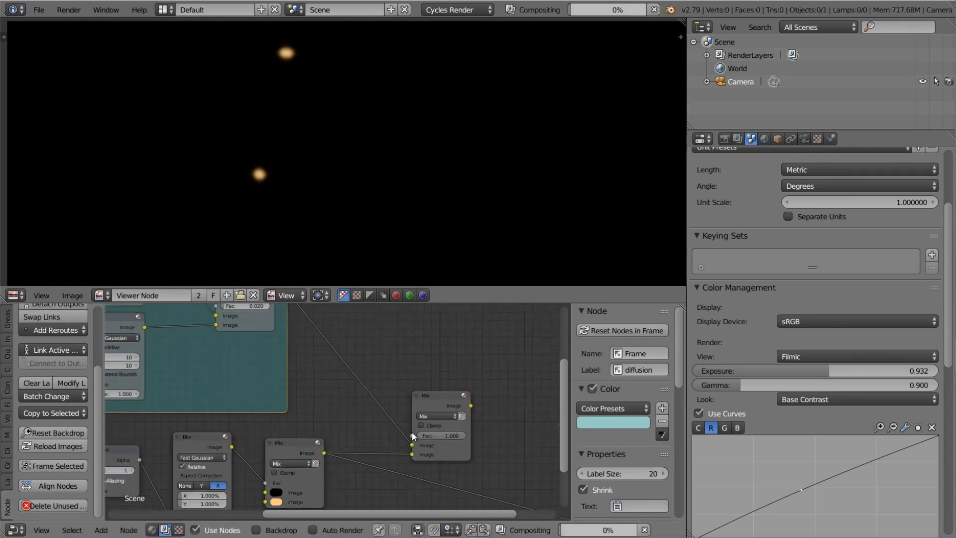
left_click(437, 416)
left_click(436, 397)
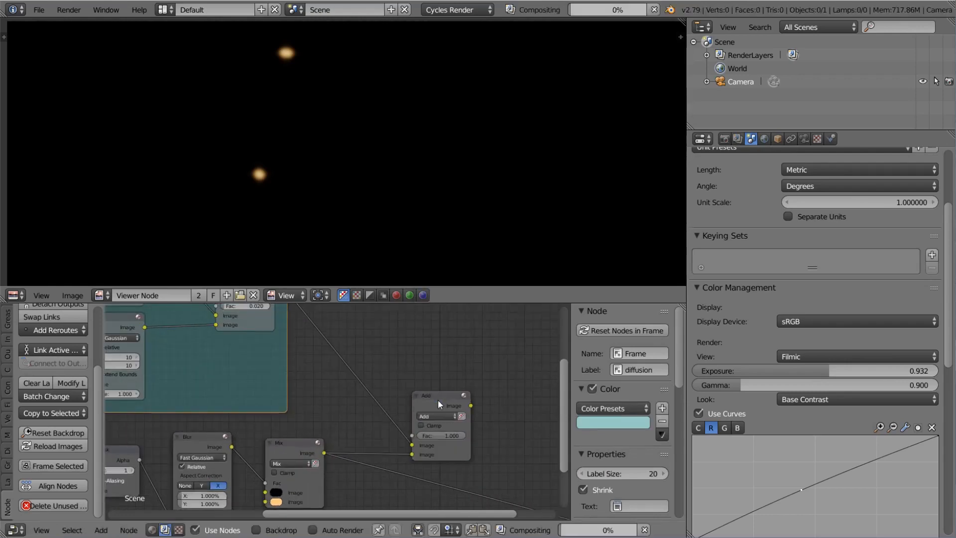
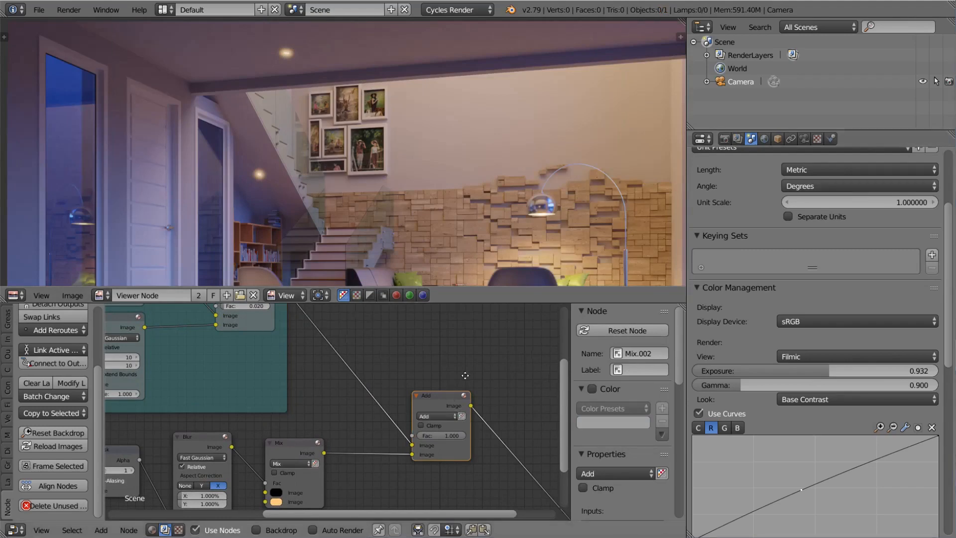
scroll(375, 392, "up", 2)
left_click(391, 410)
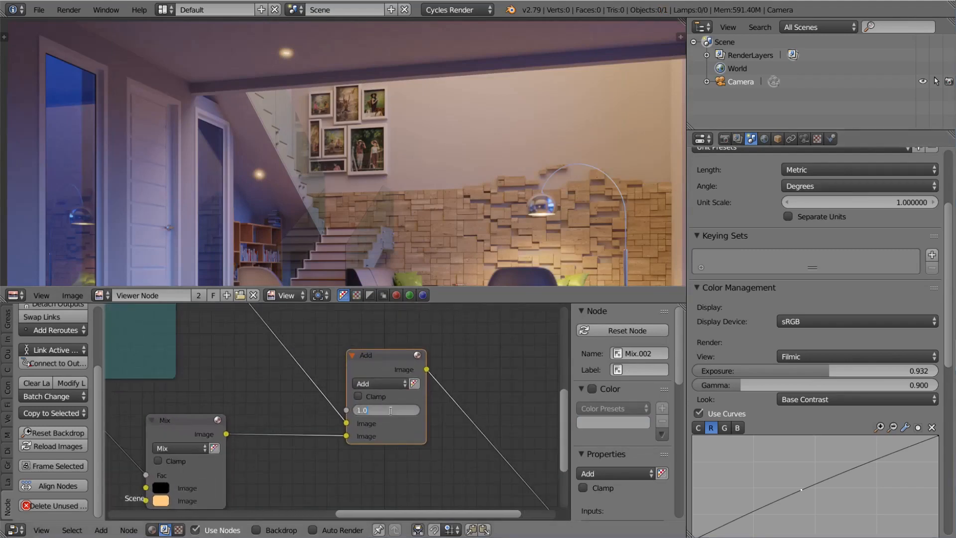
type(".1")
key("Return")
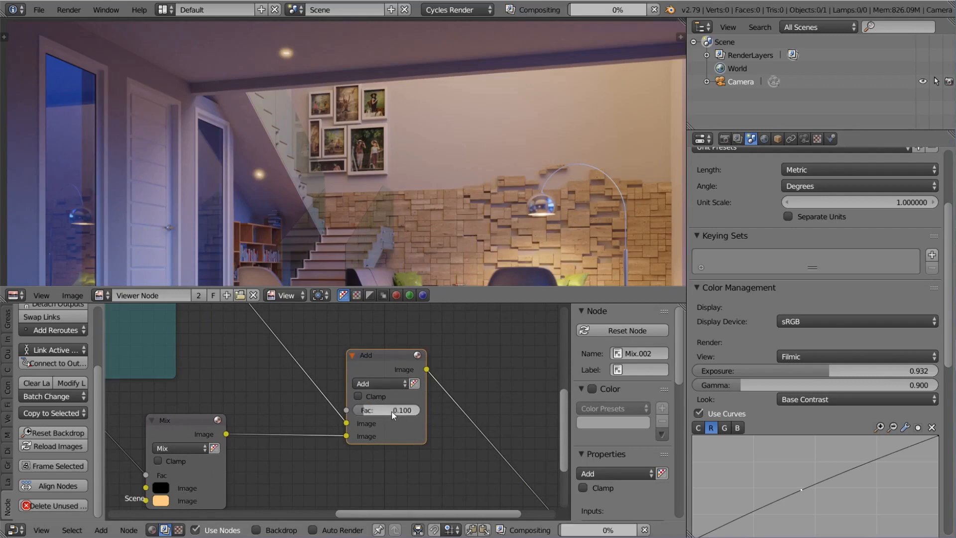
Move the Composite and Viewer nodes together farther away from the Add node to free up space.
scroll(407, 419, "down", 5)
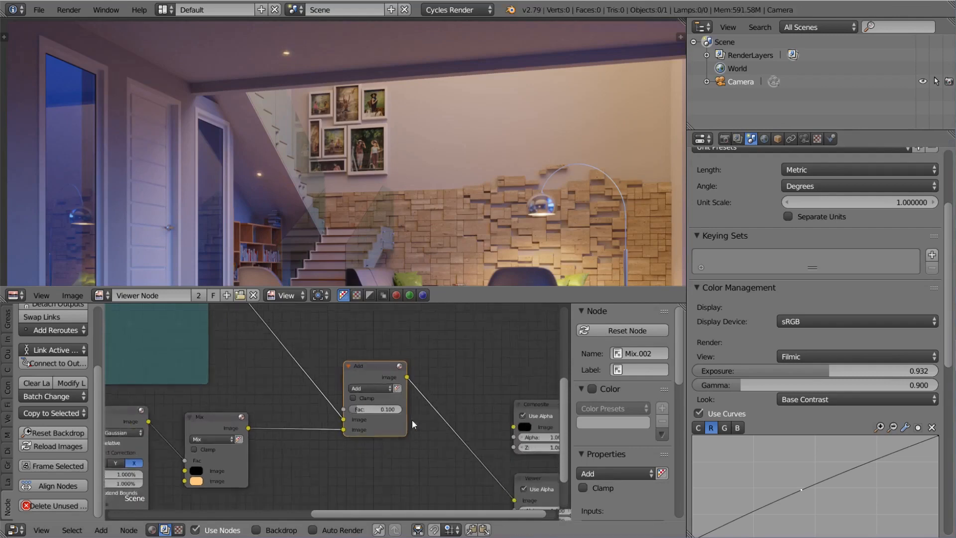
left_click_drag(404, 381, 462, 452)
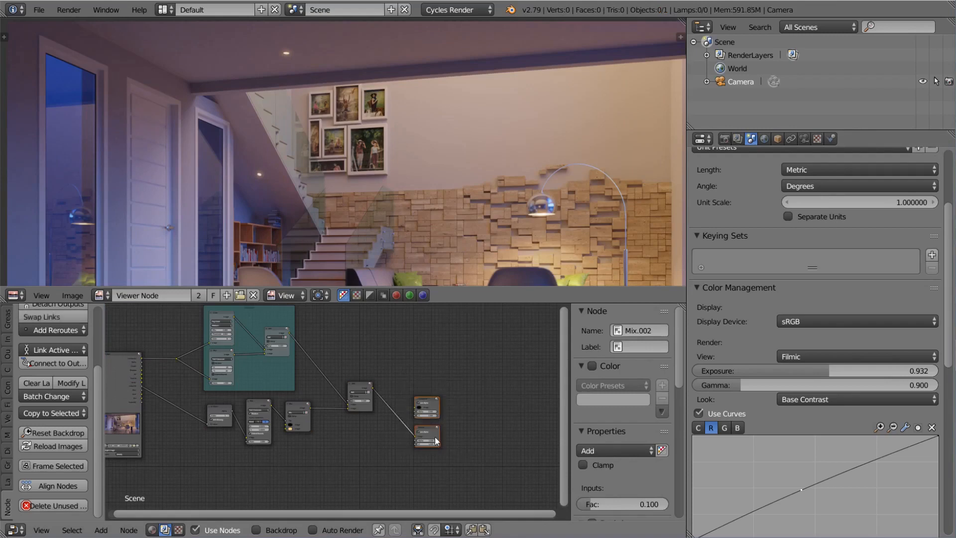
key("g")
left_click(497, 427)
key("a")
Tidy the ID Mask, Blur and orange Mix nodes and enclose the three in a new frame.
middle_click_drag(334, 440, 413, 438)
scroll(306, 396, "up", 4)
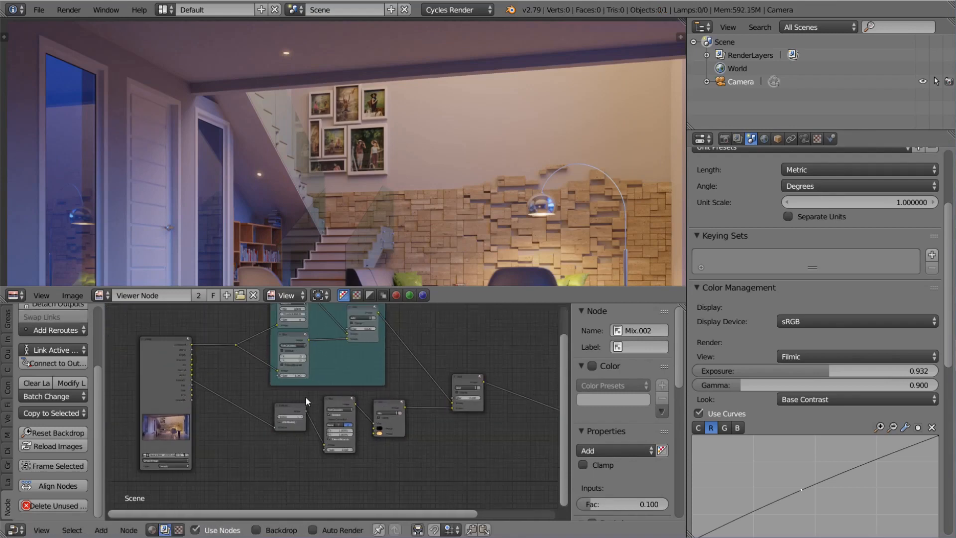
left_click(345, 401)
left_click_drag(394, 405, 365, 414)
left_click_drag(242, 393, 411, 462)
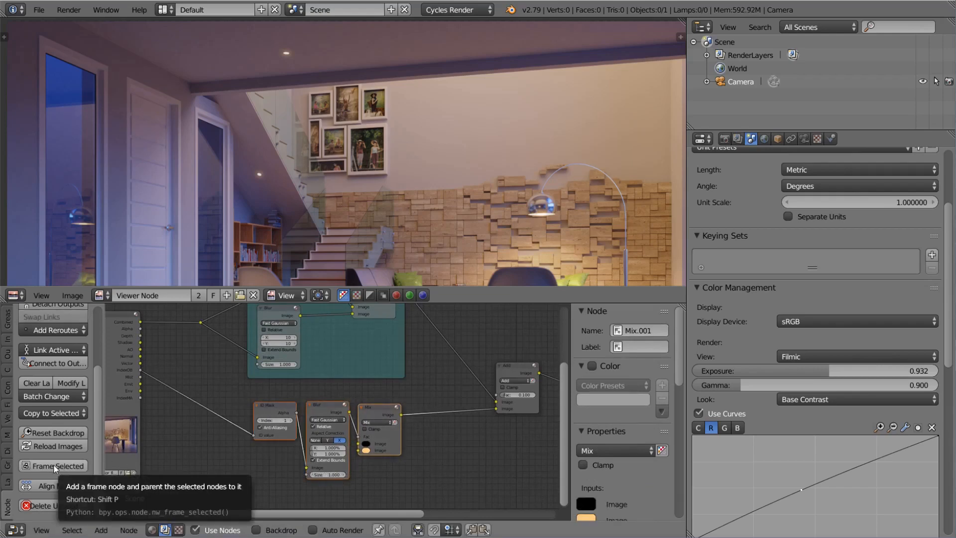
middle_click_drag(360, 414, 355, 409)
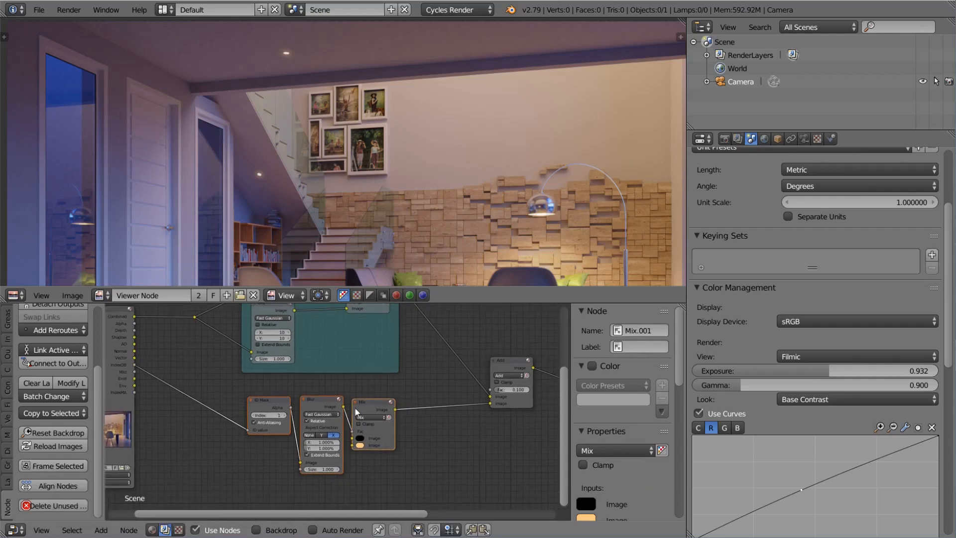
key("ctrl+j")
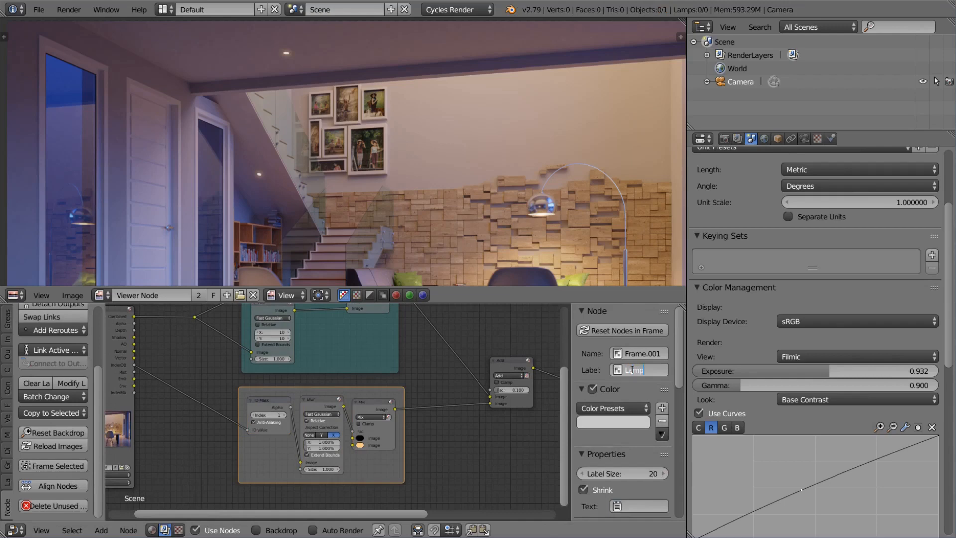
Label the new frame "Lamp glow" and give it a red color.
key("Return")
left_click(613, 423)
left_click_drag(636, 292, 632, 318)
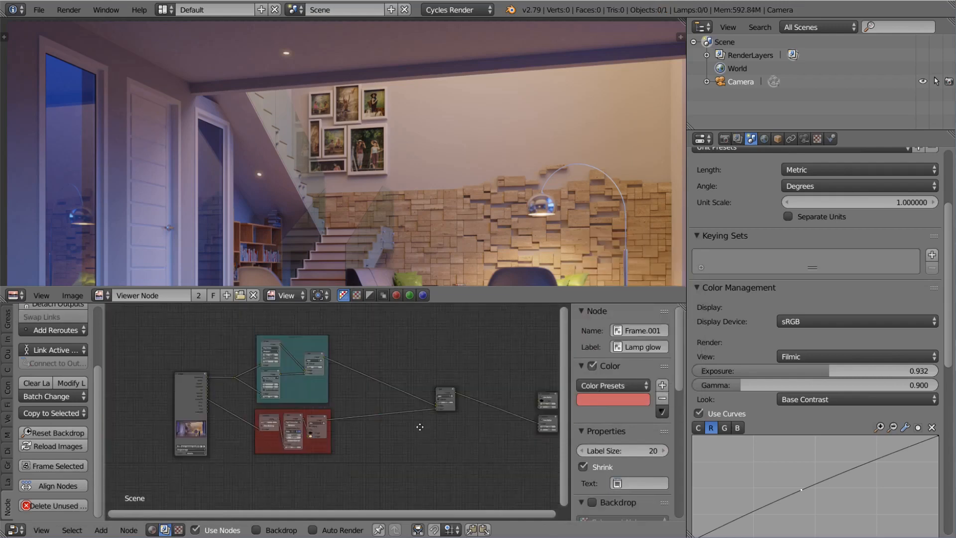
Preview the render image's passes one after another in the viewer, from Depth through to IndexMA.
scroll(412, 435, "up", 5)
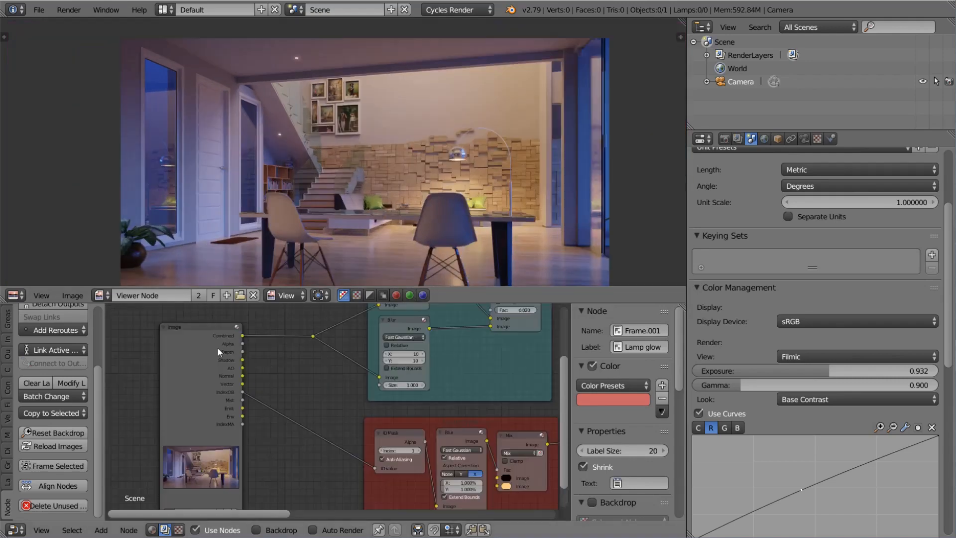
middle_click_drag(217, 348, 251, 354)
left_click(204, 345, "ctrl+shift")
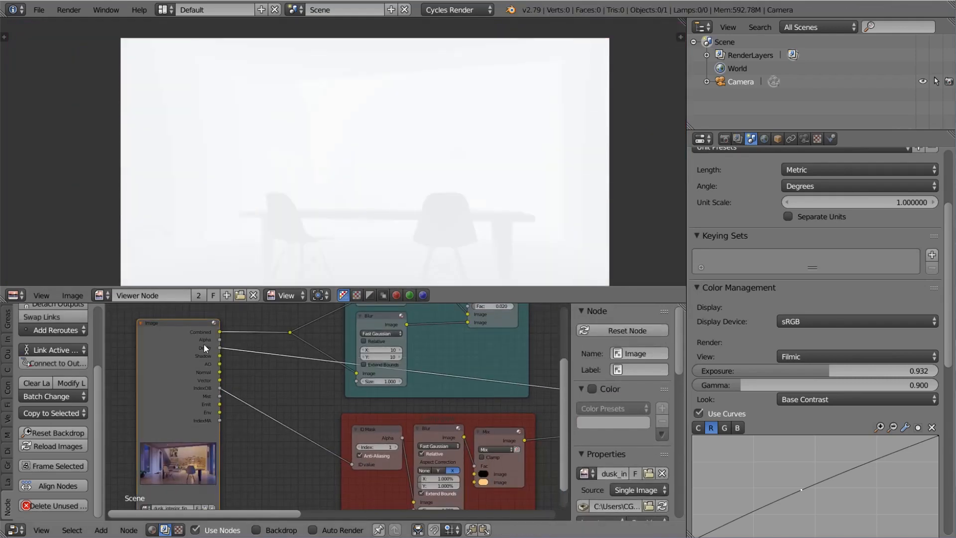
left_click(201, 346, "ctrl+shift")
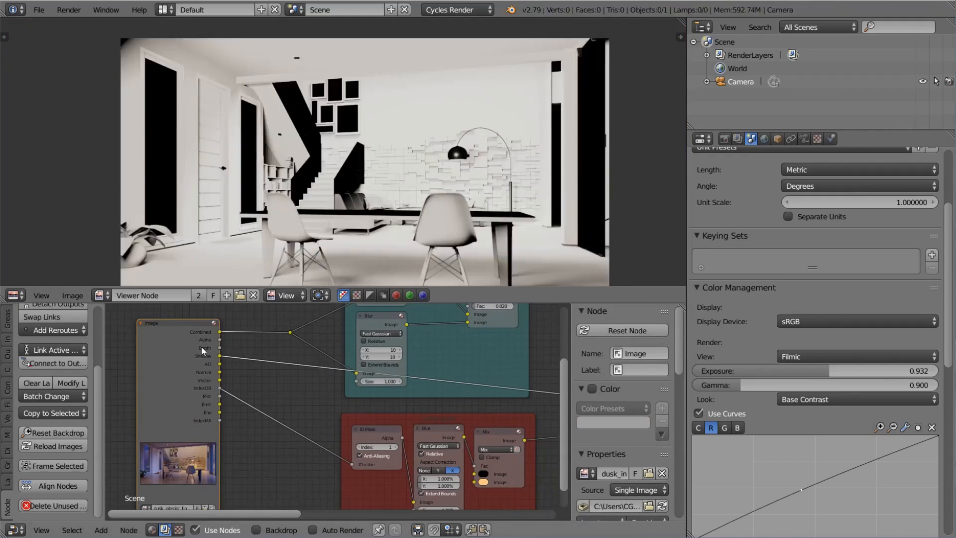
left_click(201, 346, "ctrl+shift")
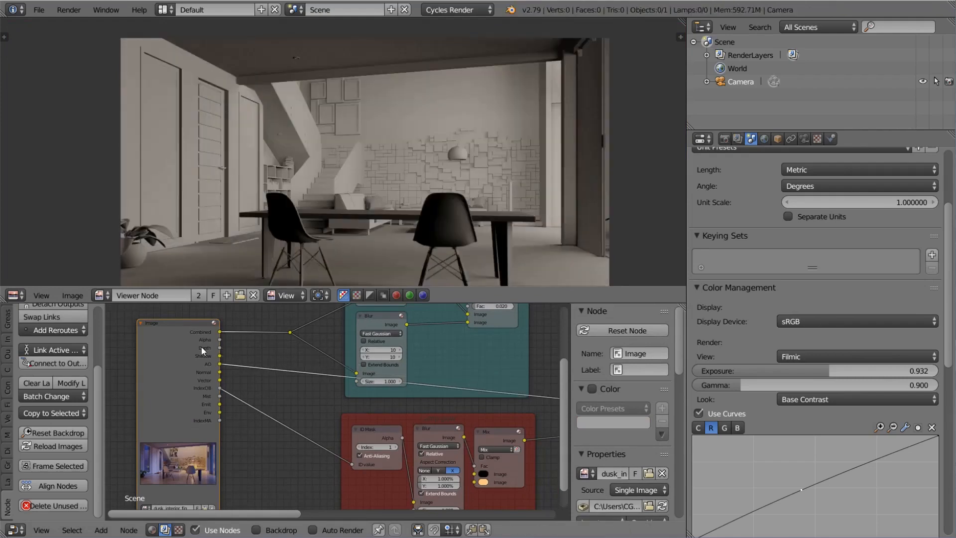
left_click(201, 346, "ctrl+shift")
left_click(201, 346, "ctrl+shift")
left_click(201, 346, "ctrl+shift")
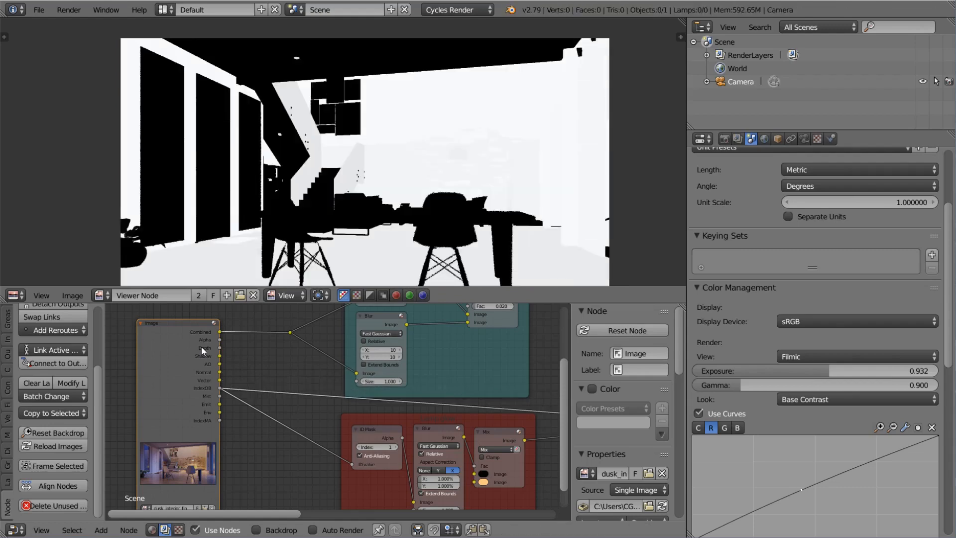
left_click(201, 346, "ctrl+shift")
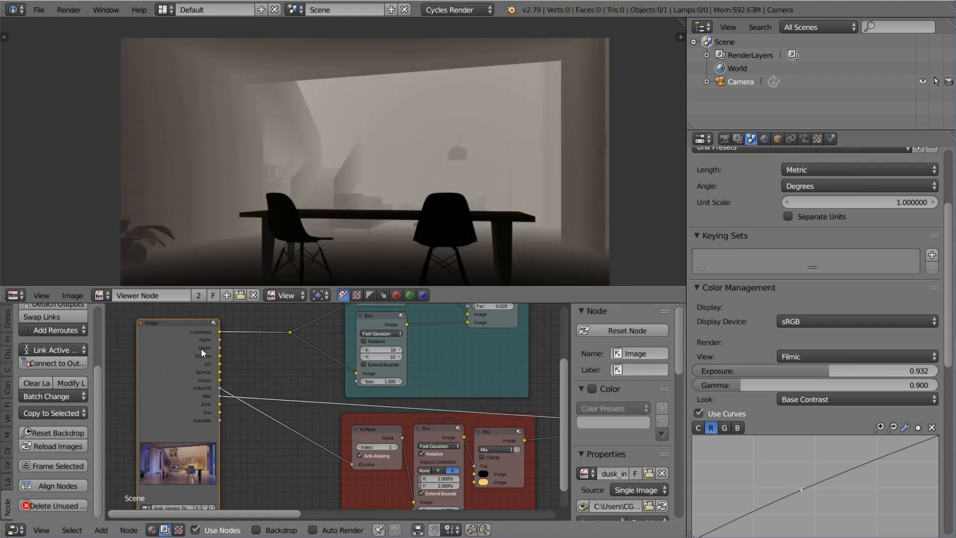
left_click(201, 348, "ctrl+shift")
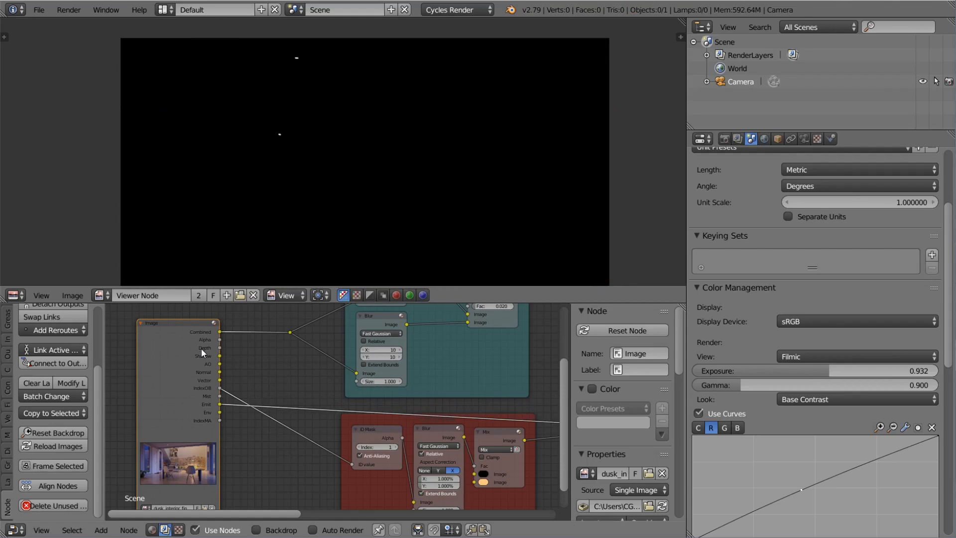
left_click(201, 349, "ctrl+shift")
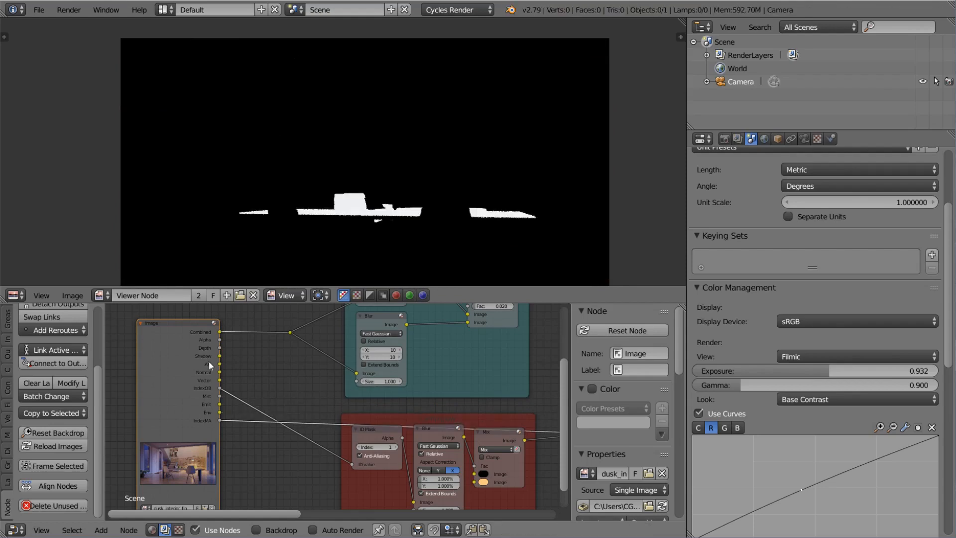
Cycle the viewer through the render image's passes again and leave it showing the Mist pass.
middle_click_drag(294, 385, 262, 380)
left_click(167, 346, "ctrl+shift")
left_click(167, 346, "ctrl+shift")
left_click(166, 345, "ctrl+shift")
left_click(167, 346, "ctrl+shift")
left_click(166, 345, "ctrl+shift")
left_click(166, 345, "ctrl+shift")
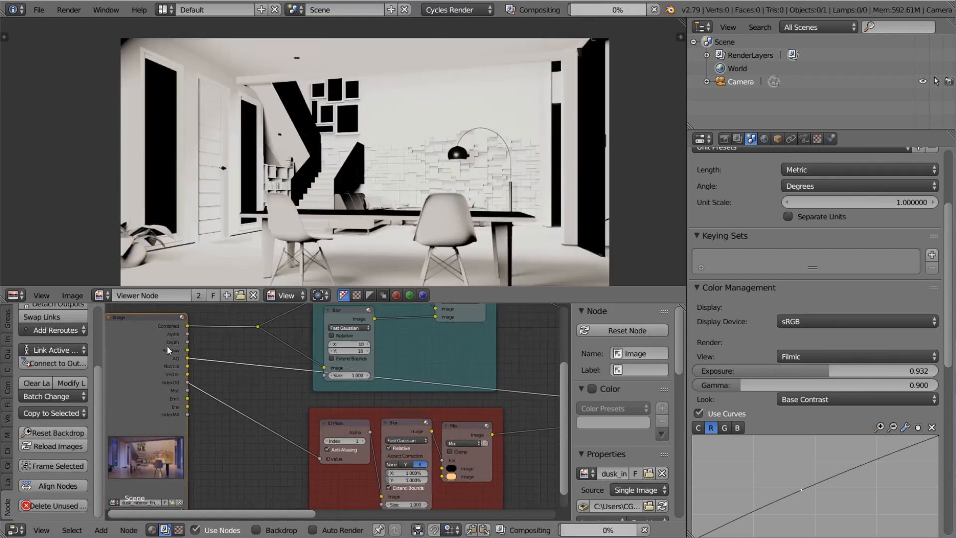
left_click(167, 345, "ctrl+shift")
left_click(166, 345, "ctrl+shift")
left_click(166, 345, "ctrl+shift")
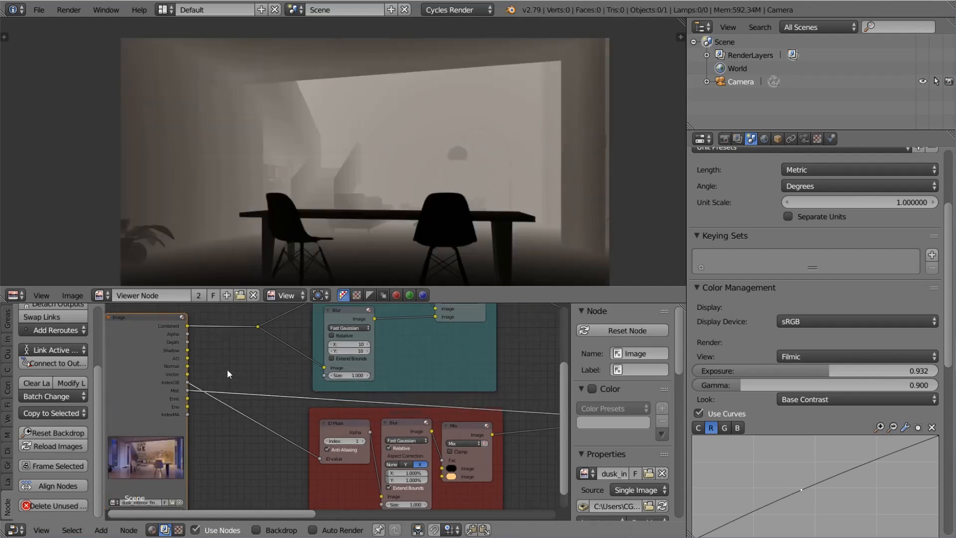
Move the Add node closer to the diffusion and Lamp glow frames.
scroll(291, 389, "down", 6)
middle_click_drag(422, 397, 248, 388)
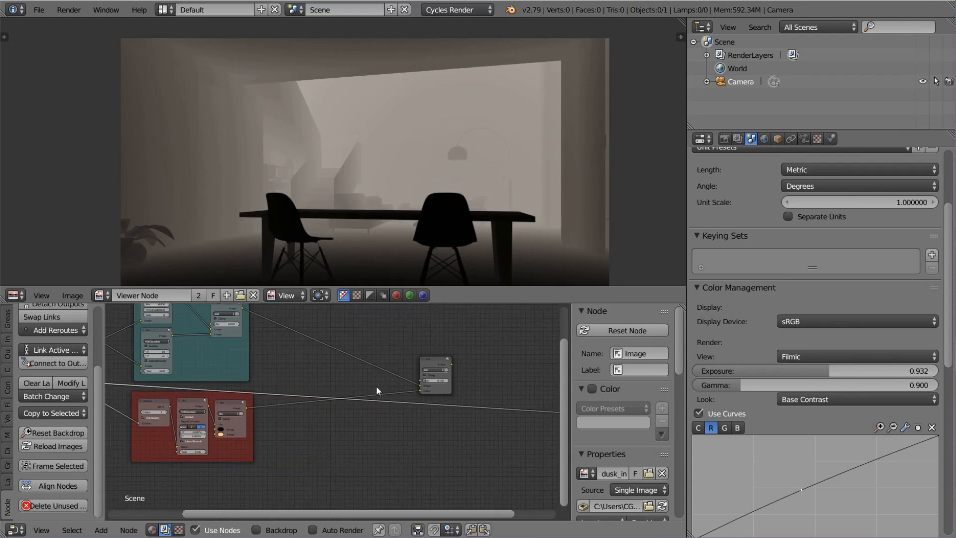
middle_click_drag(353, 397, 365, 403)
middle_click_drag(422, 409, 391, 400)
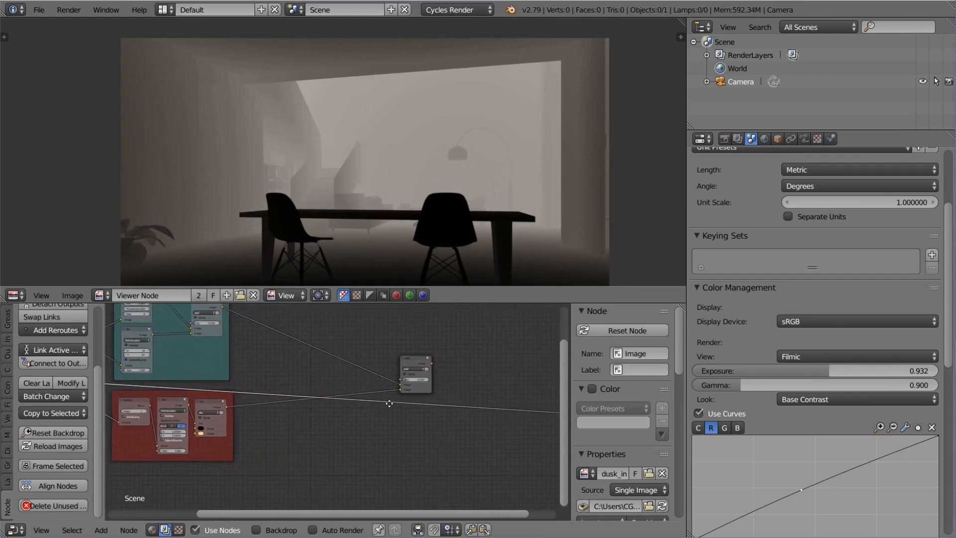
middle_click_drag(327, 408, 333, 413)
left_click(421, 366)
left_click_drag(422, 365, 354, 359)
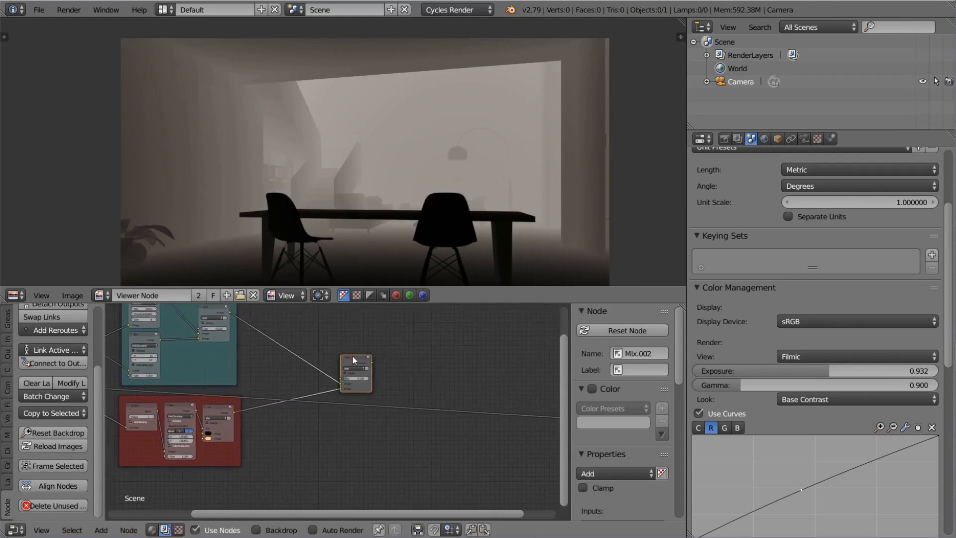
middle_click_drag(410, 377, 390, 378)
scroll(381, 381, "up", 2)
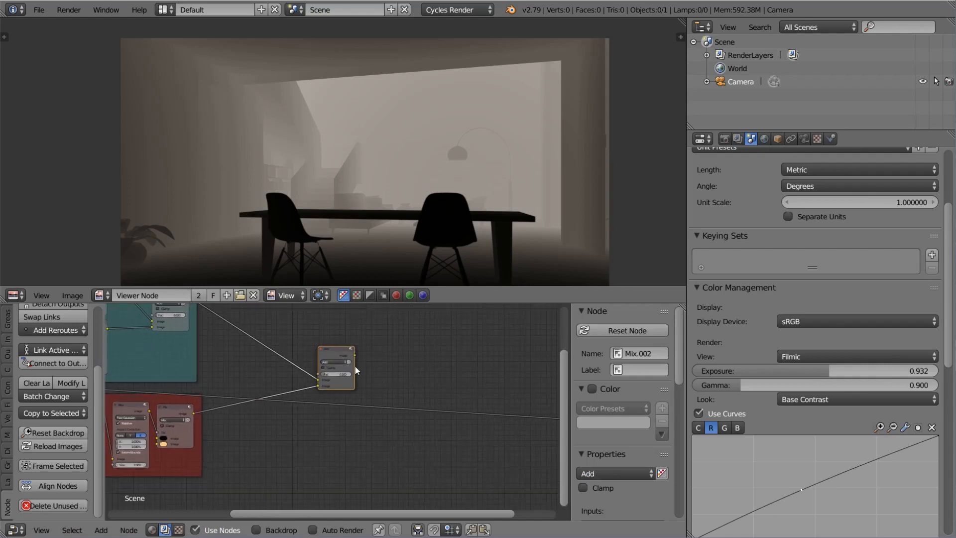
Add a Mix node and insert it on the link between the diffusion frame and the Add node.
key("shift+a")
mouse_move(318, 379)
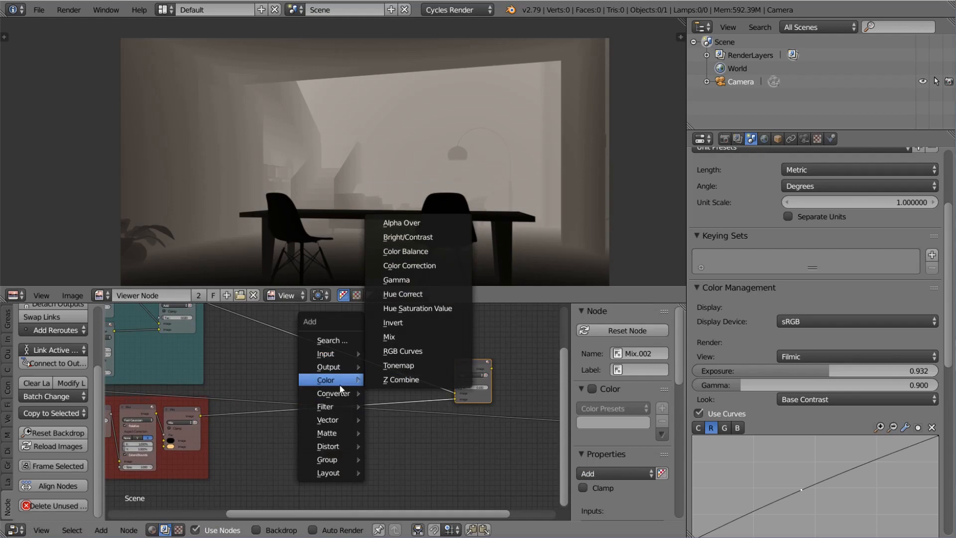
left_click(404, 342)
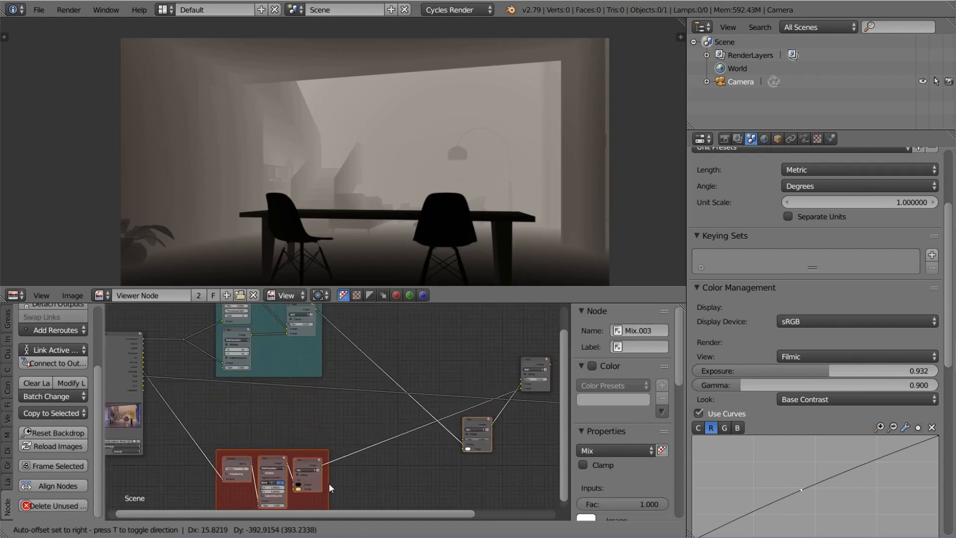
left_click(328, 483)
left_click_drag(480, 414, 479, 359)
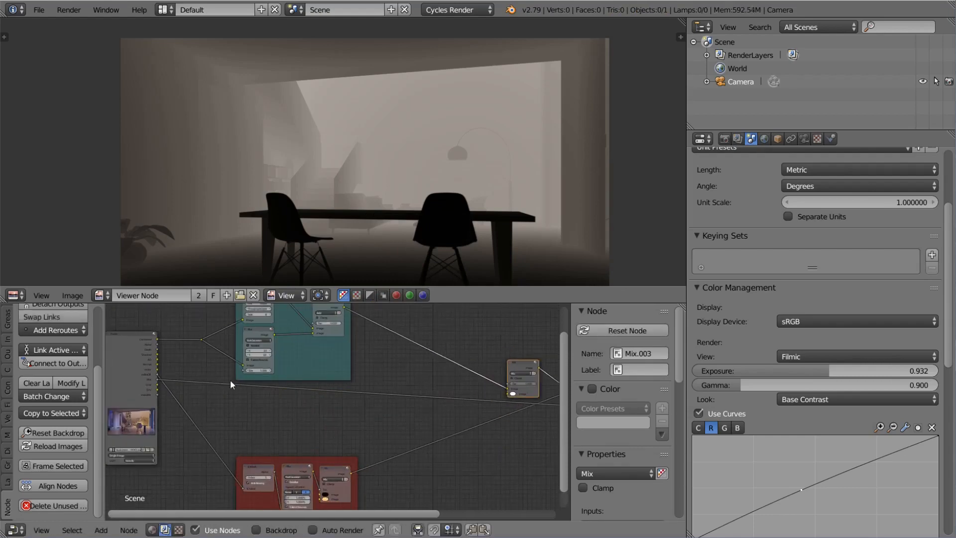
Add a reroute point to the Mist pass link and place it close to the render image's outputs below the diffusion frame.
scroll(180, 383, "up", 1)
scroll(144, 371, "up", 1)
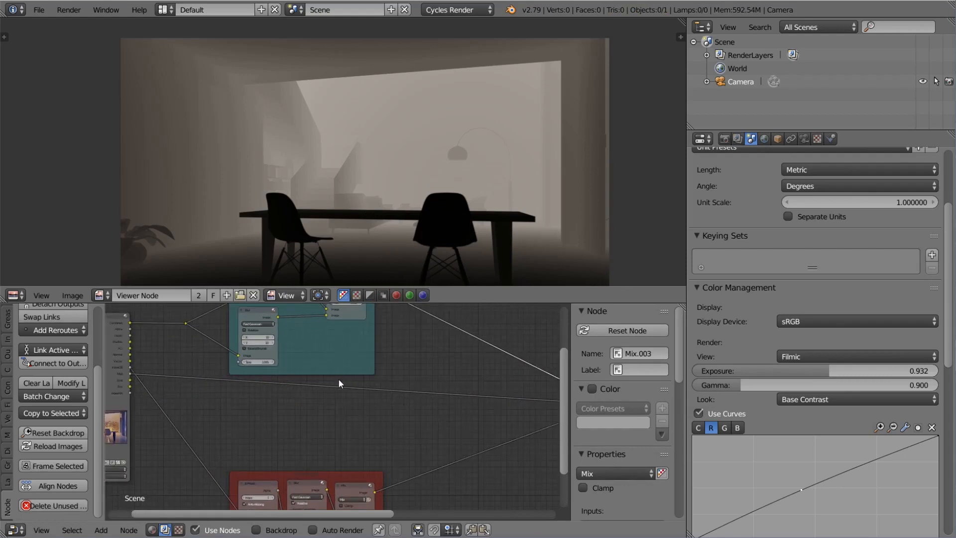
right_click_drag(356, 378, 342, 416, "shift")
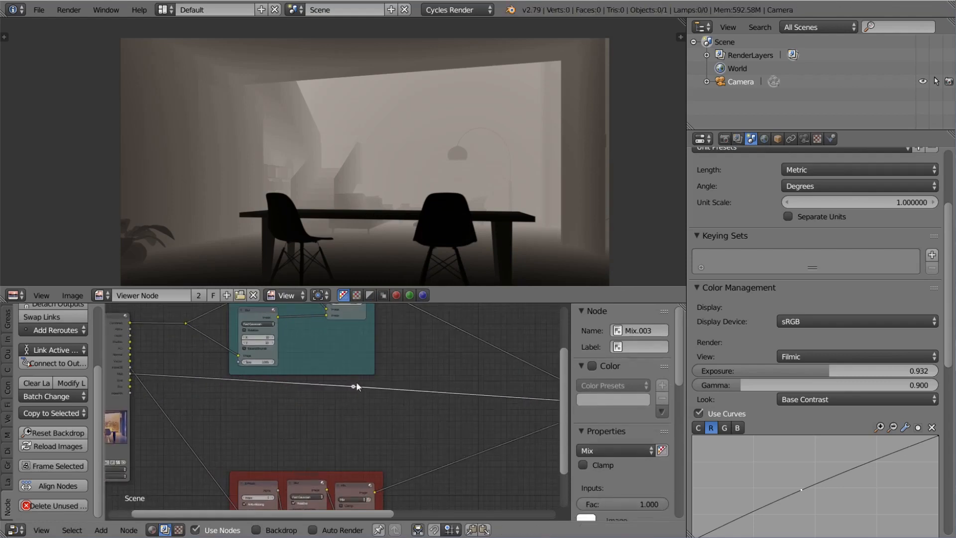
left_click_drag(357, 386, 187, 399)
Add a second reroute point on the Mist link near the new Mix node and connect it to that node's Fac input.
middle_click_drag(549, 388, 384, 390)
right_click_drag(354, 390, 326, 421, "shift")
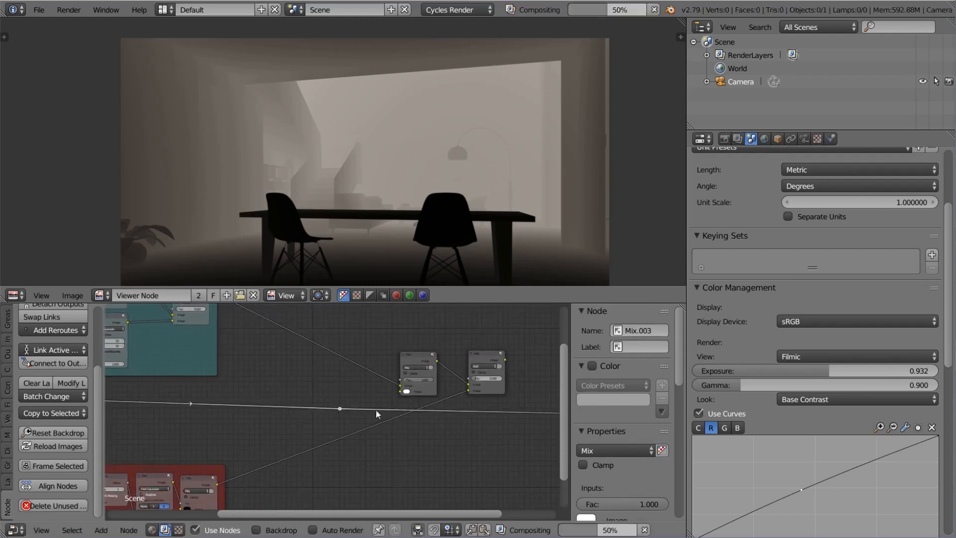
scroll(383, 407, "up", 3)
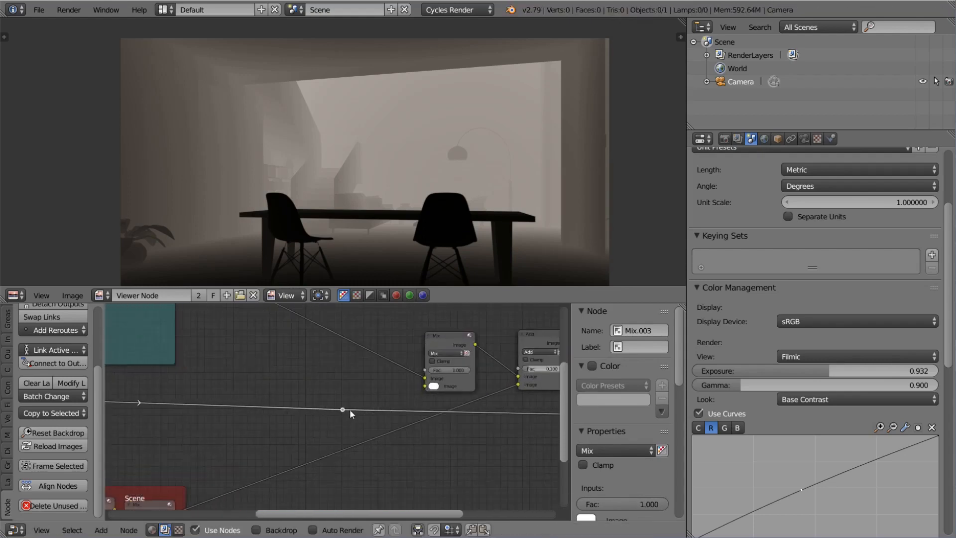
left_click_drag(343, 410, 427, 369)
scroll(329, 374, "up", 4)
middle_click_drag(458, 373, 367, 395)
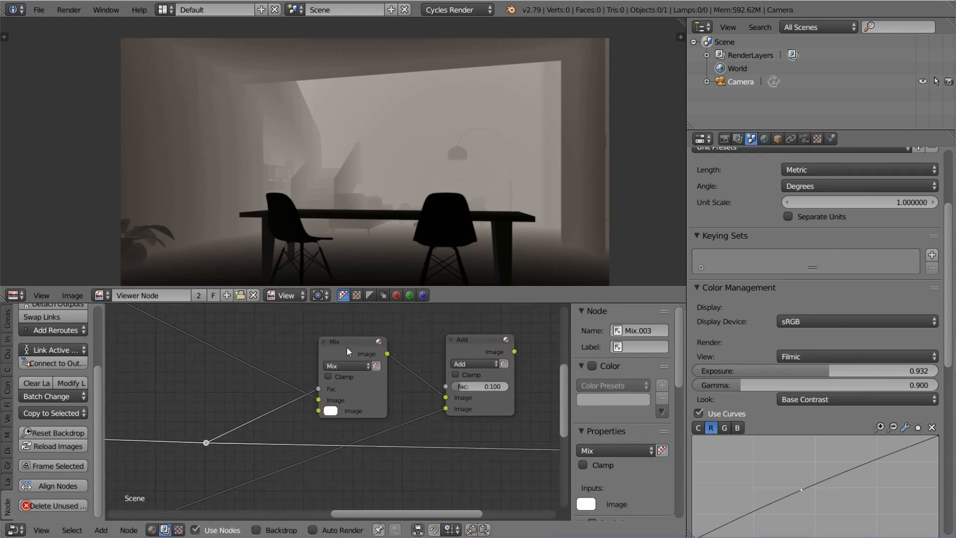
Preview the new Mix node's output in the viewer and examine the mist effect on the room.
left_click(346, 351)
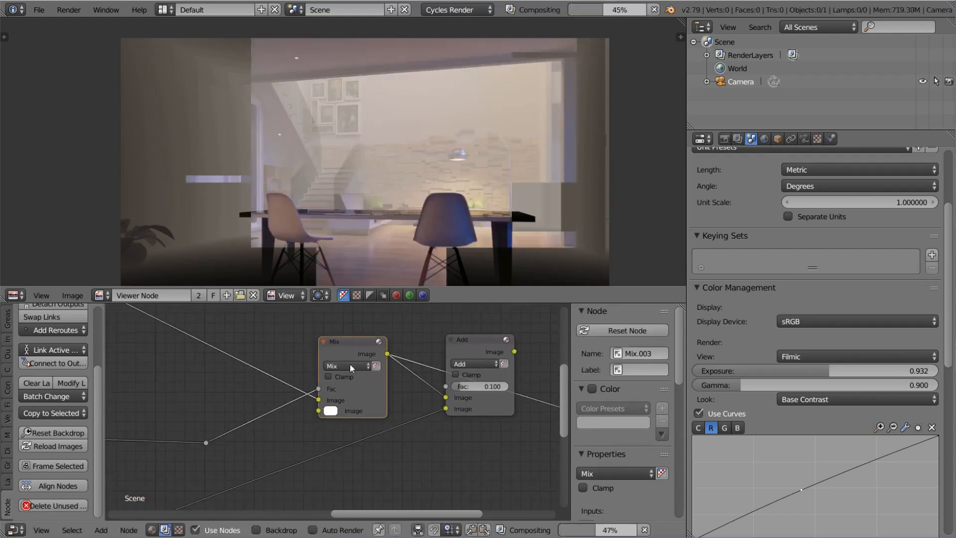
middle_click_drag(360, 355, 374, 359)
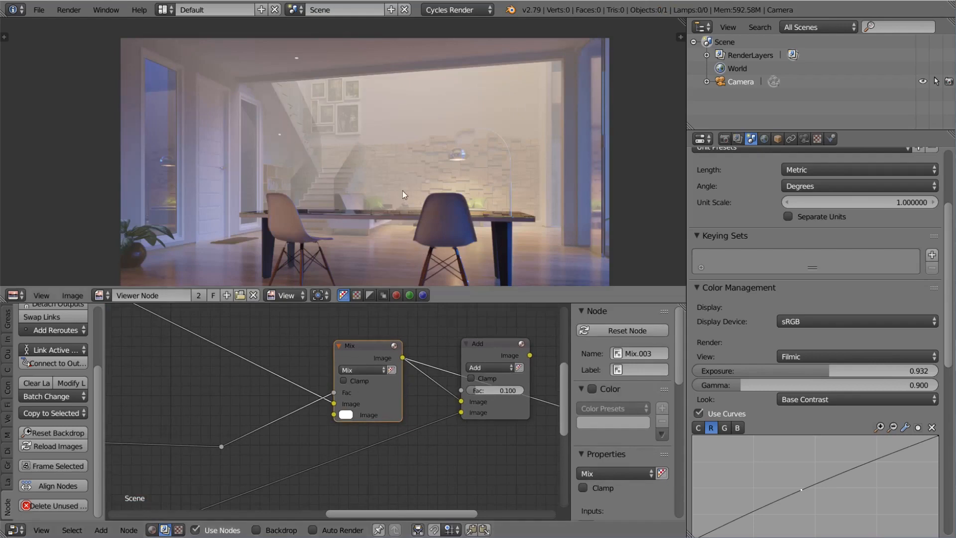
scroll(402, 190, "down", 1)
middle_click_drag(403, 190, 411, 188)
scroll(411, 188, "up", 1)
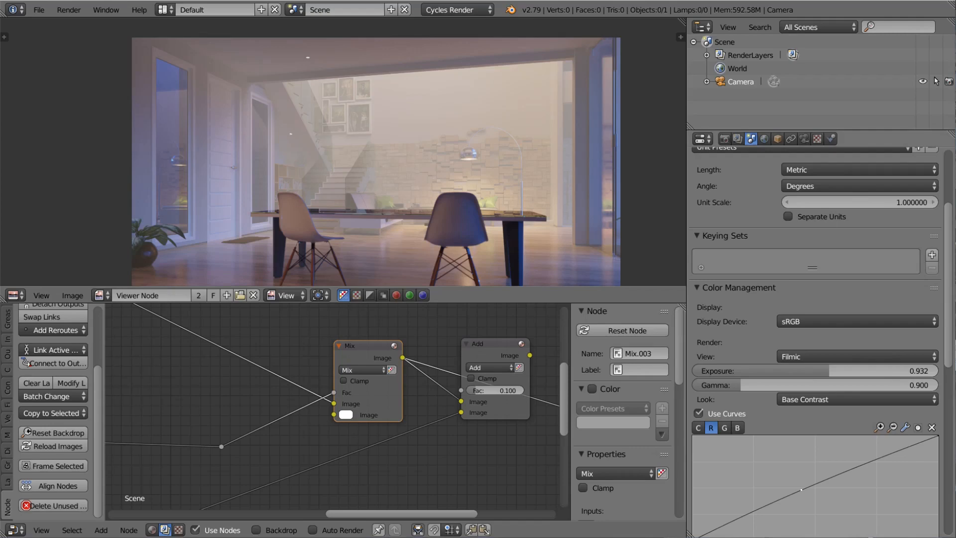
Set the mist node's blend mode to Screen and darken its second image color to RGB 0.028.
left_click(371, 369)
left_click(359, 315)
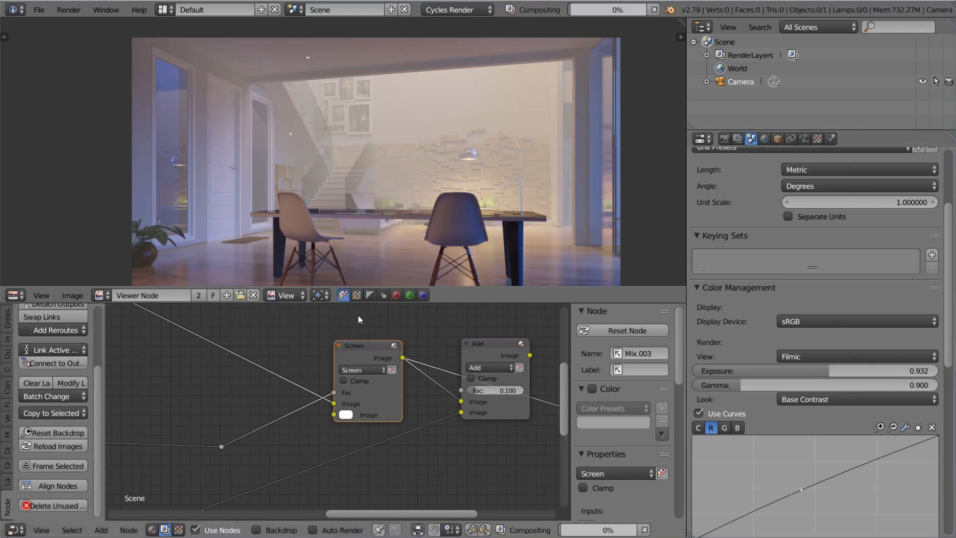
scroll(346, 411, "up", 1)
left_click(348, 417)
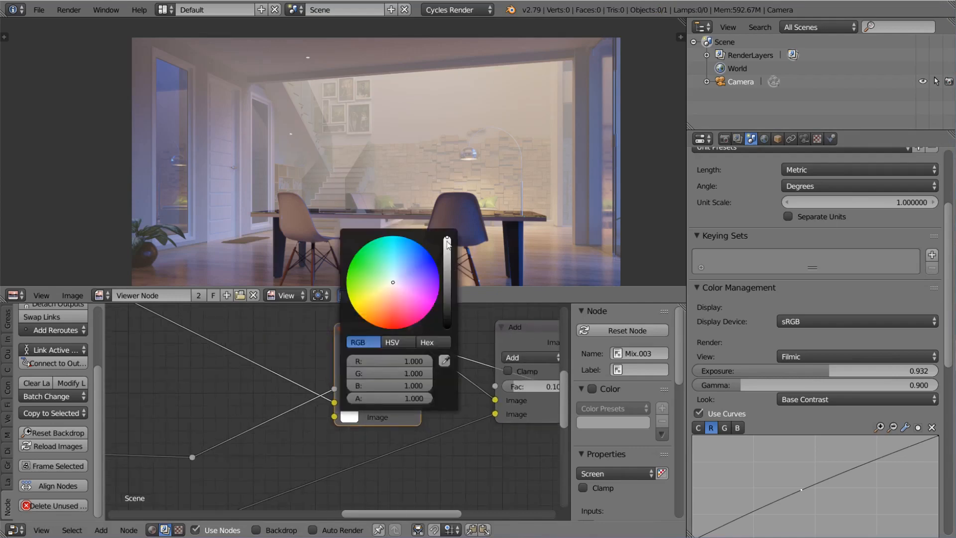
left_click_drag(447, 243, 446, 318)
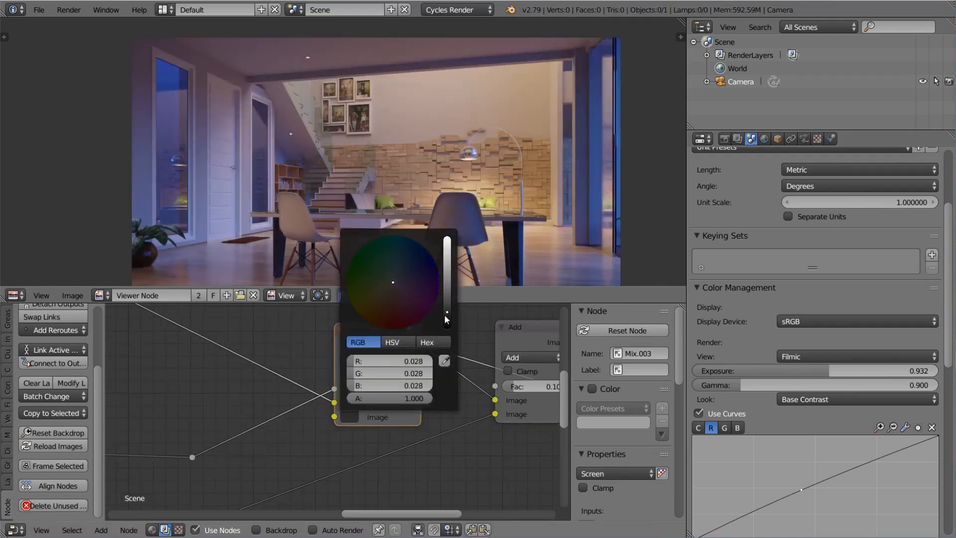
Toggle muting of the Screen node to compare the render with and without the mist.
middle_click_drag(392, 336, 350, 340)
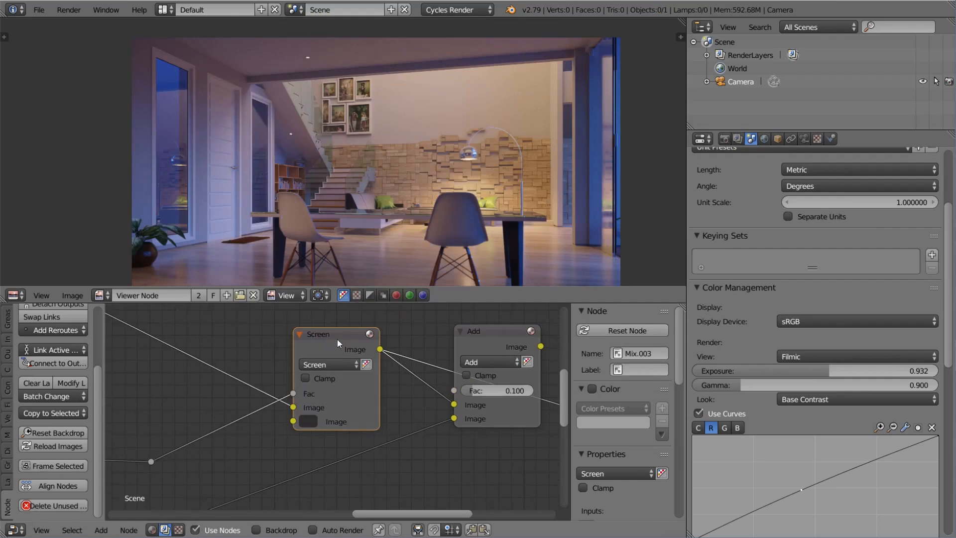
key("m")
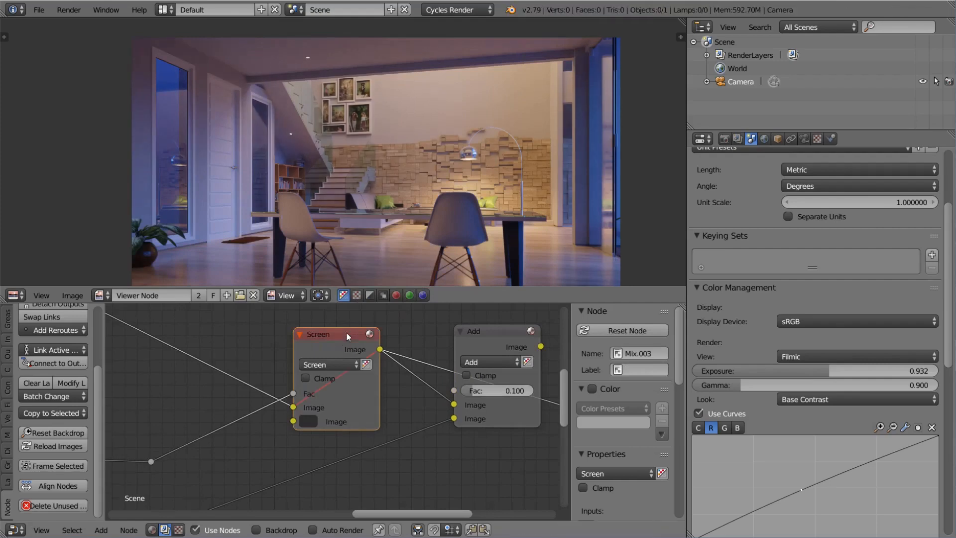
key("m")
key("m")
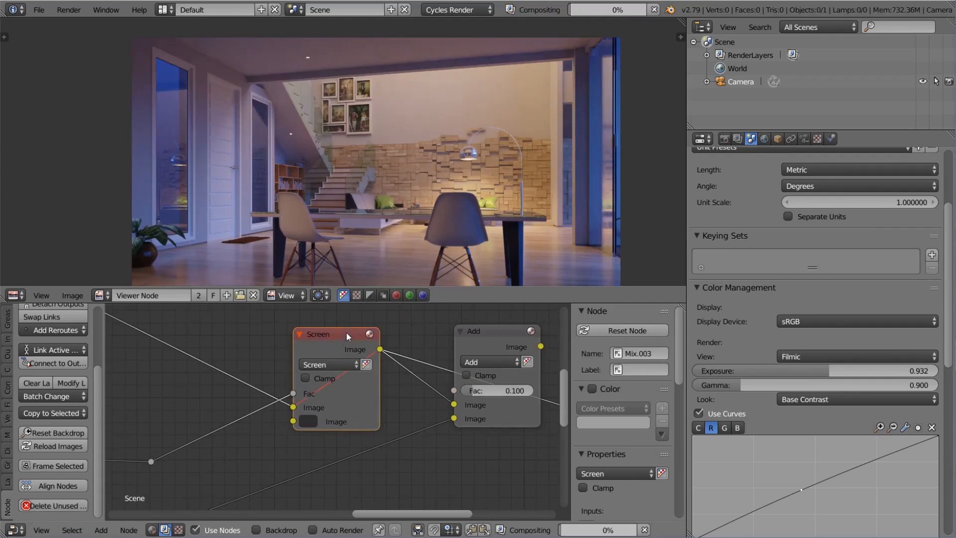
Unmute the Screen node and tint its second image colour dark blue.
key("m")
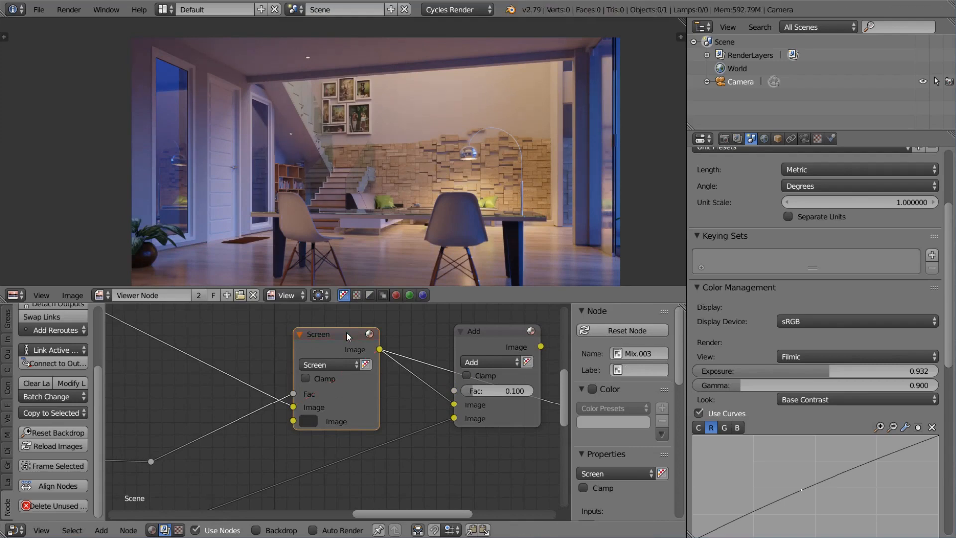
left_click(307, 421)
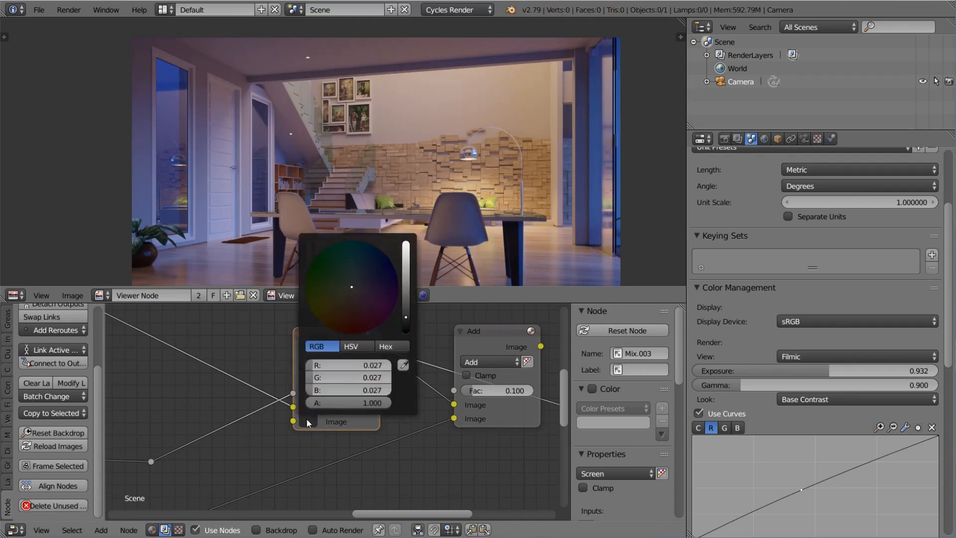
left_click(363, 279)
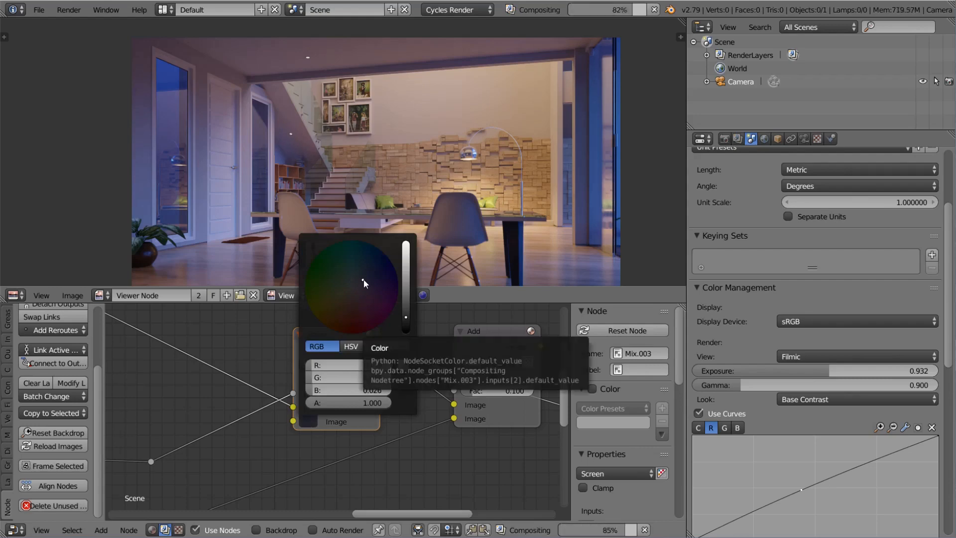
left_click(367, 274)
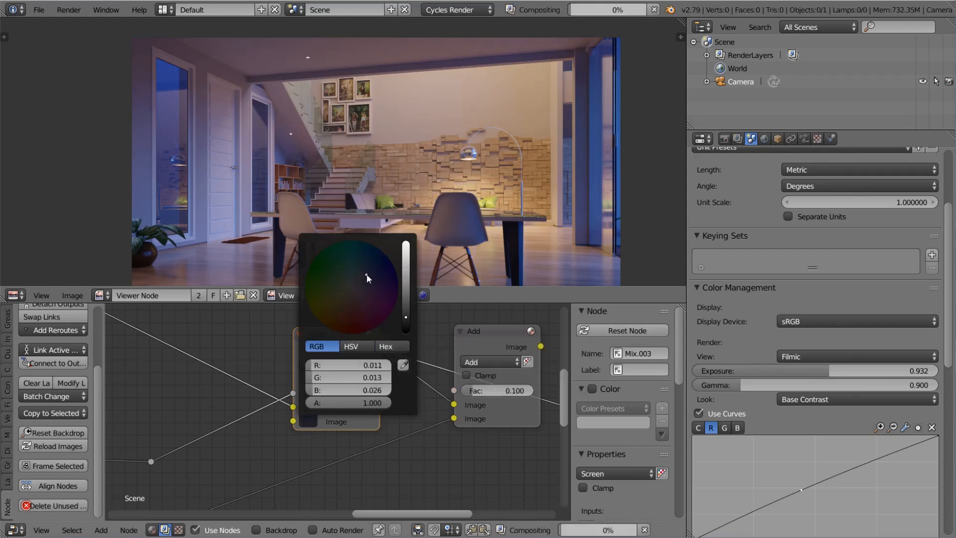
left_click(406, 314)
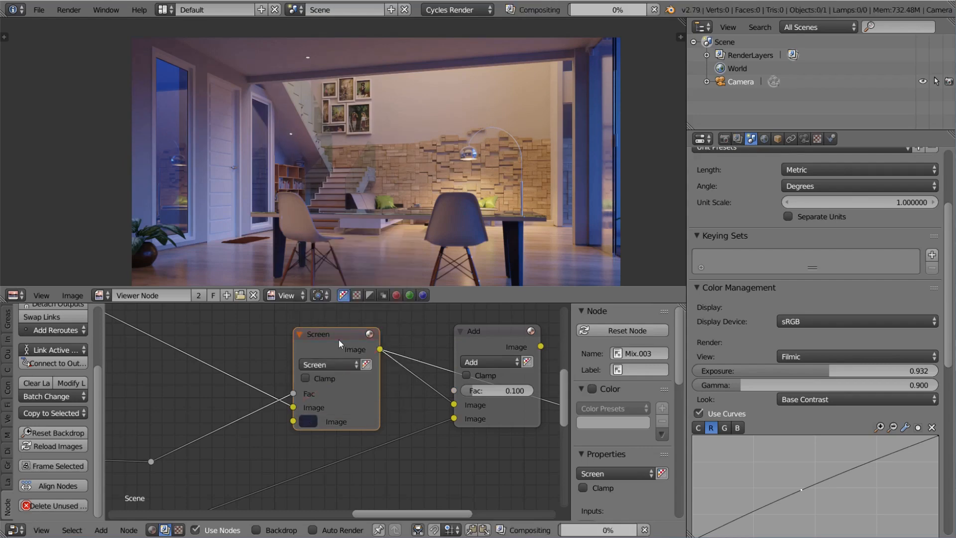
Add a reroute point on the link from the Lamp glow frame to the Add node and place it below the mist link.
scroll(376, 393, "down", 2)
middle_click_drag(375, 393, 310, 387)
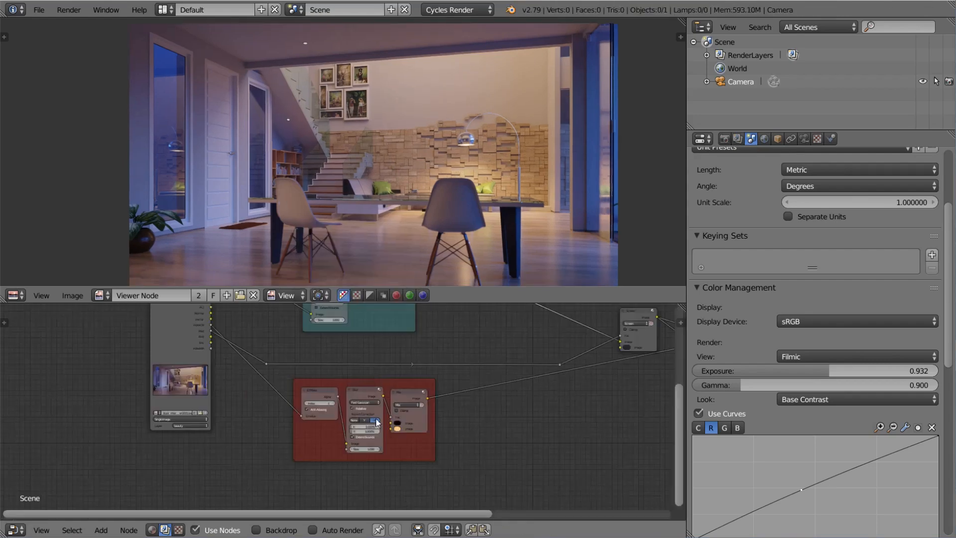
middle_click_drag(366, 387, 368, 375)
left_click_drag(369, 372, 368, 365)
middle_click_drag(368, 364, 223, 385)
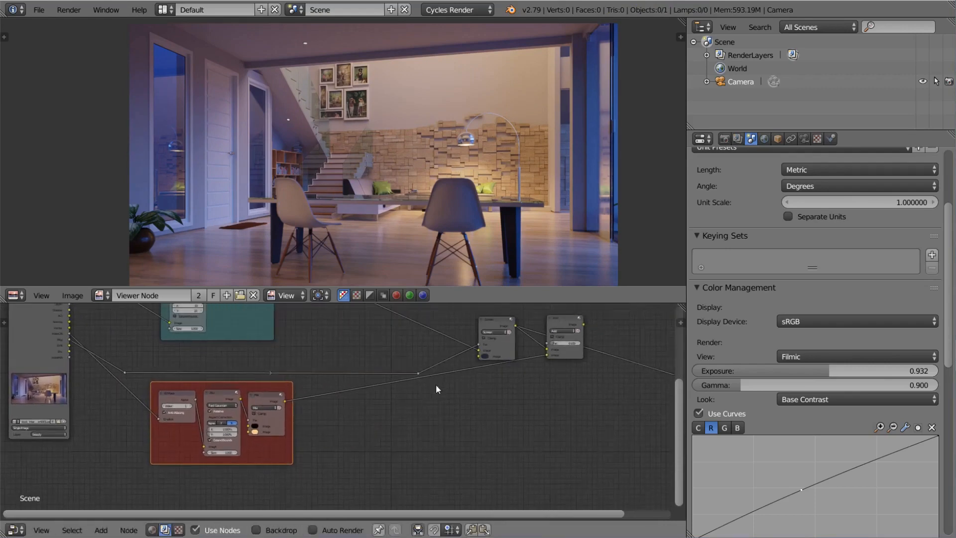
left_click_drag(447, 373, 423, 404)
scroll(422, 404, "down", 3)
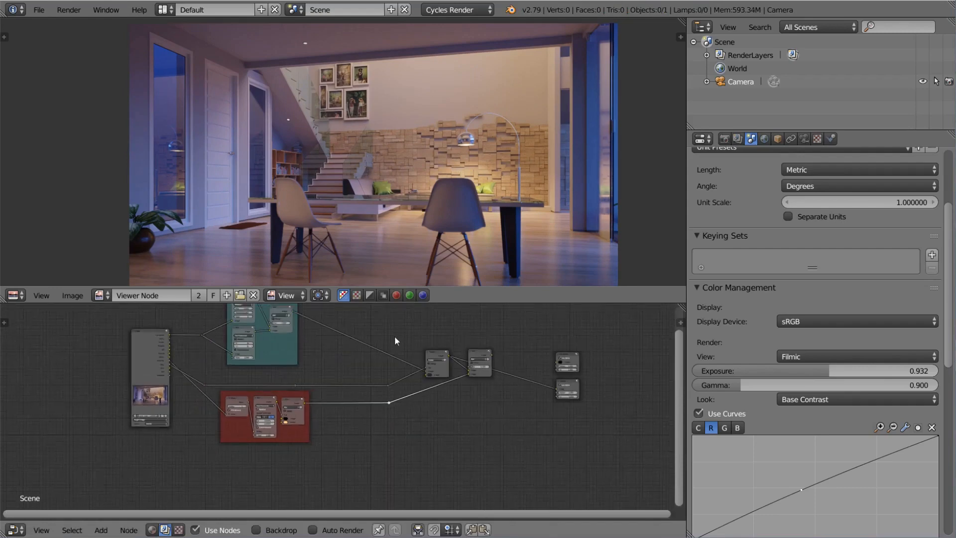
Add a second ID Mask node and place it below the Lamp glow frame.
scroll(348, 393, "up", 2)
scroll(338, 415, "up", 2)
key("shift+a")
left_click(342, 330)
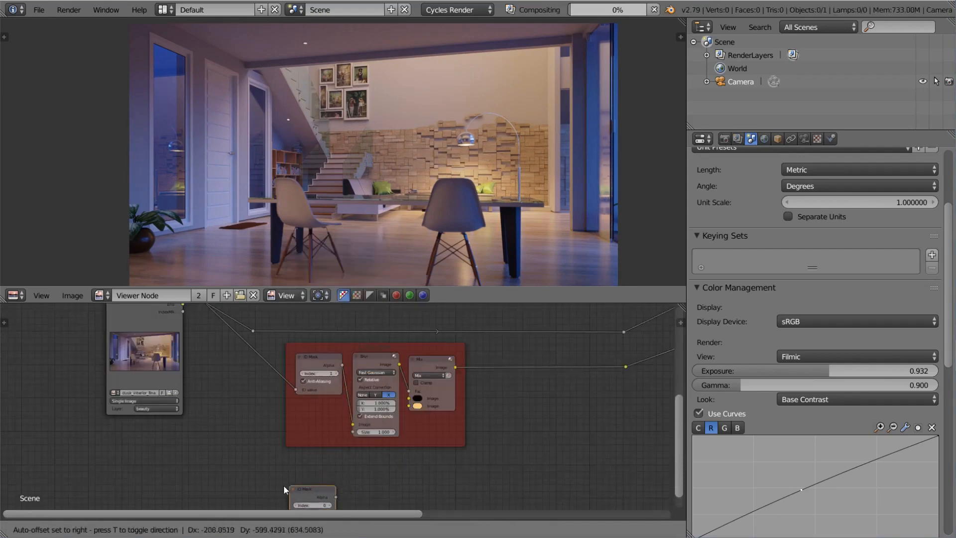
left_click(294, 455)
Add a reroute point on the IndexOB link into the Lamp glow ID Mask and move it down level with the frame.
scroll(329, 448, "down", 4)
middle_click_drag(390, 439, 408, 418)
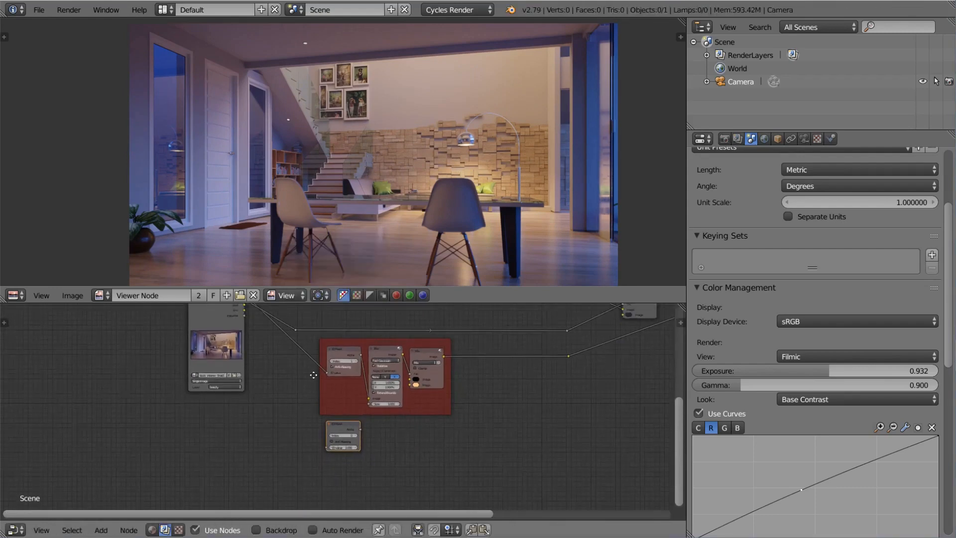
middle_click_drag(313, 376, 318, 430)
scroll(265, 355, "up", 1)
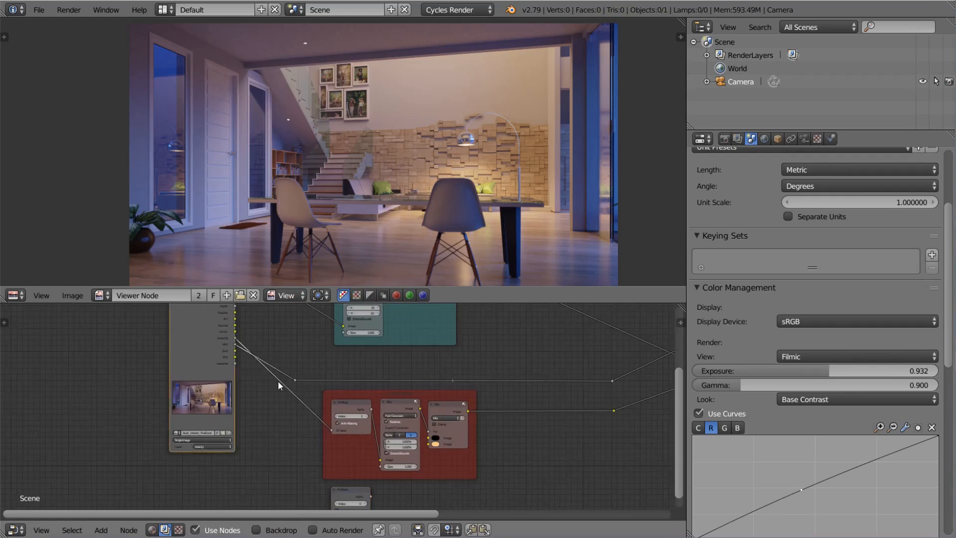
left_click_drag(279, 375, 277, 390, "shift")
key("g")
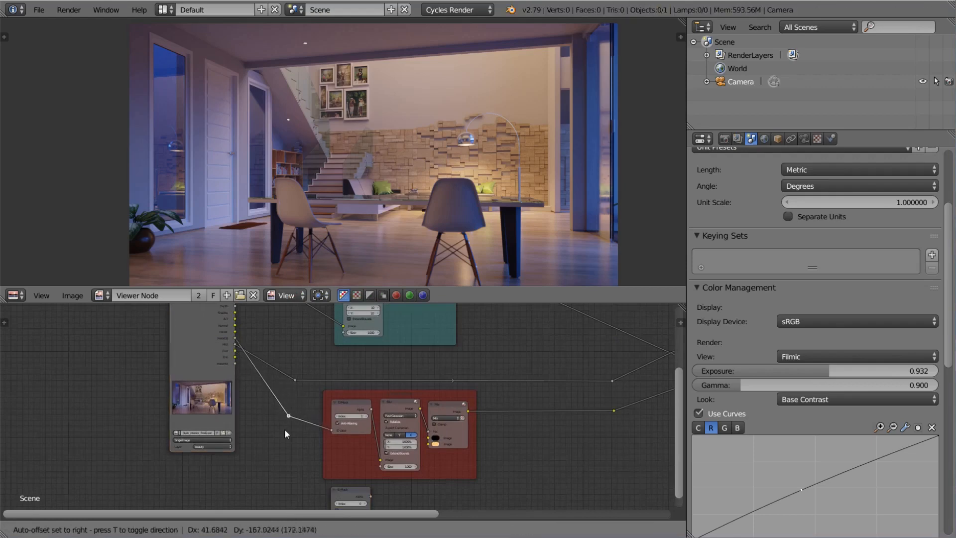
left_click(286, 440)
scroll(327, 425, "down", 3)
middle_click_drag(305, 430, 261, 387)
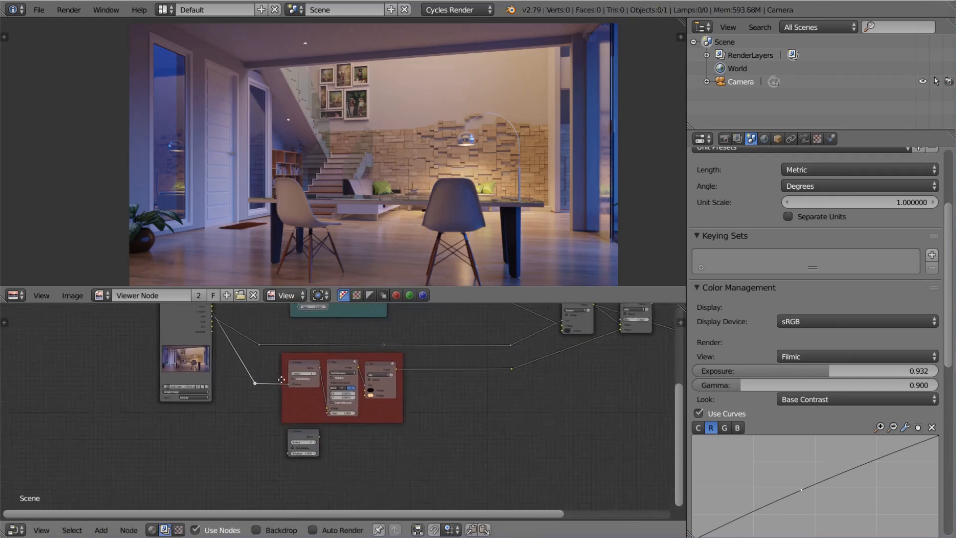
Maximize the node editor and spread the Image node and the IndexOB reroute point further apart.
scroll(261, 387, "up", 9)
key("shift+space")
scroll(253, 278, "down", 4)
middle_click_drag(256, 275, 296, 334)
left_click_drag(170, 154, 107, 160)
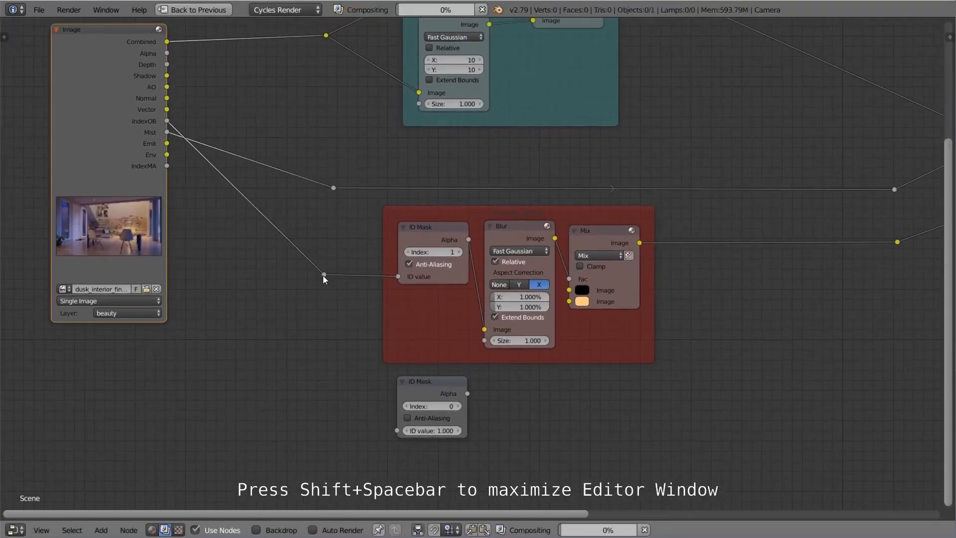
left_click_drag(324, 275, 317, 276)
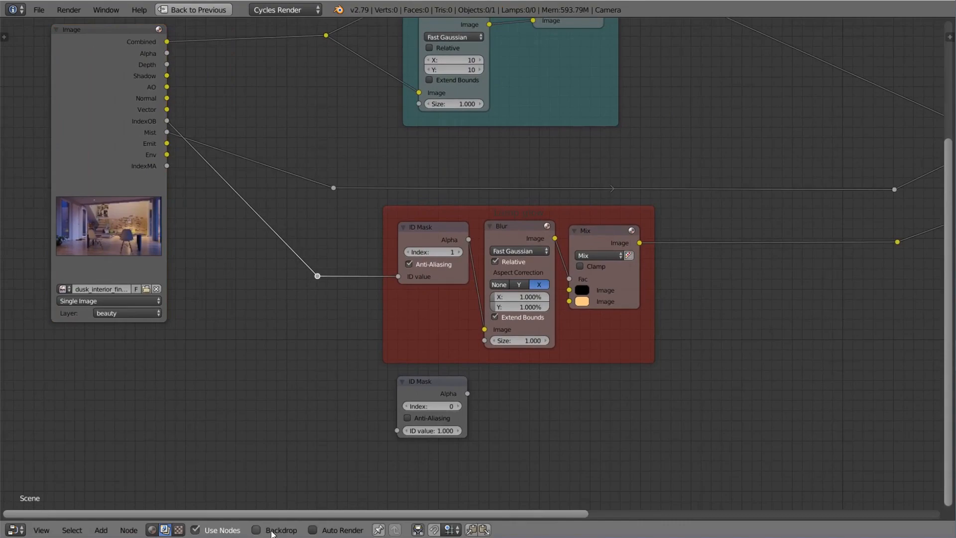
Show the composite as the node editor's backdrop and zoom the backdrop out so the whole image fits.
left_click(255, 529)
scroll(350, 404, "down", 1)
scroll(350, 405, "up", 2)
key("v")
key("v")
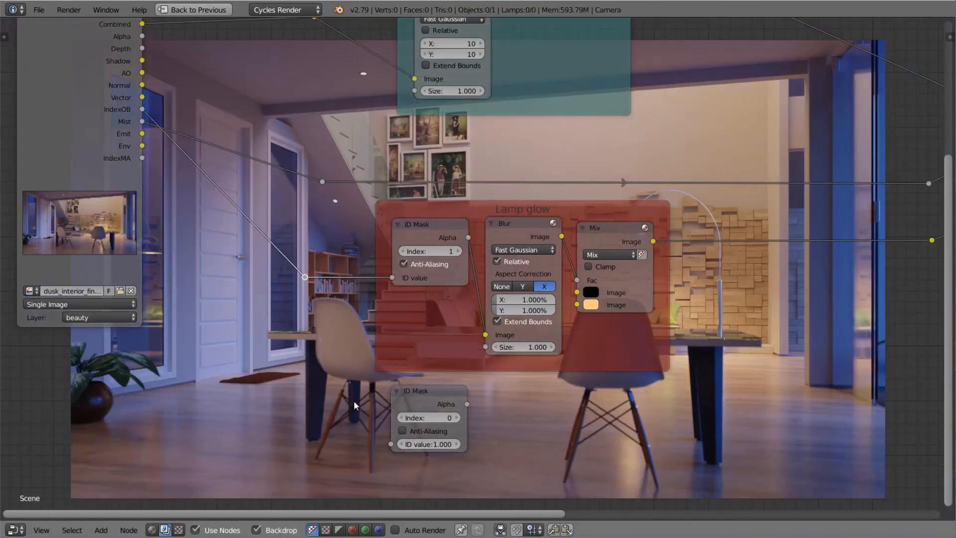
scroll(661, 423, "down", 2)
middle_click_drag(659, 421, 635, 431)
scroll(580, 401, "up", 1)
scroll(579, 399, "down", 1)
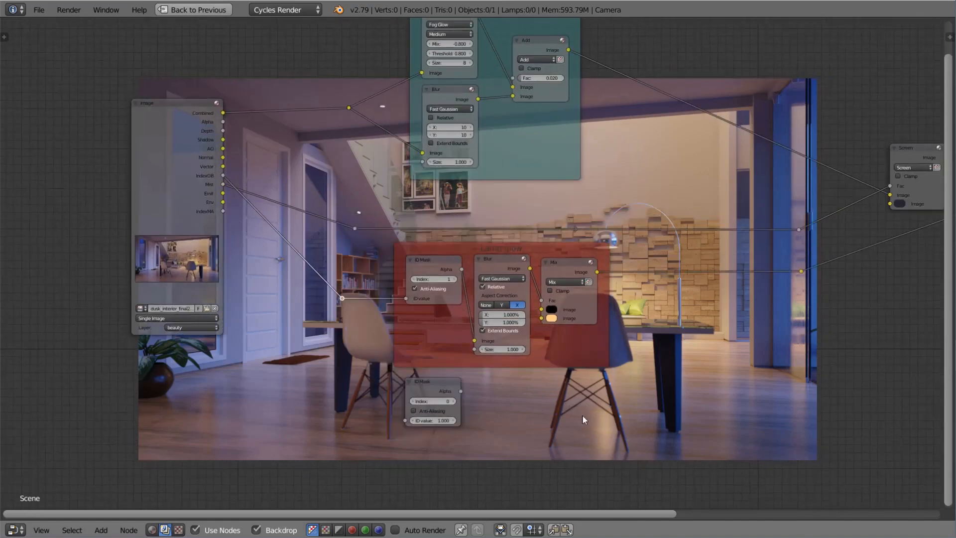
mouse_move(581, 414)
middle_mouse_down()
mouse_move(366, 350)
mouse_move(591, 423)
middle_mouse_up()
Connect the IndexOB reroute to the new ID Mask's ID value and enable its Anti-Aliasing.
left_click_drag(397, 317, 460, 437)
left_click(497, 401)
left_click(498, 428)
scroll(707, 321, "up", 2)
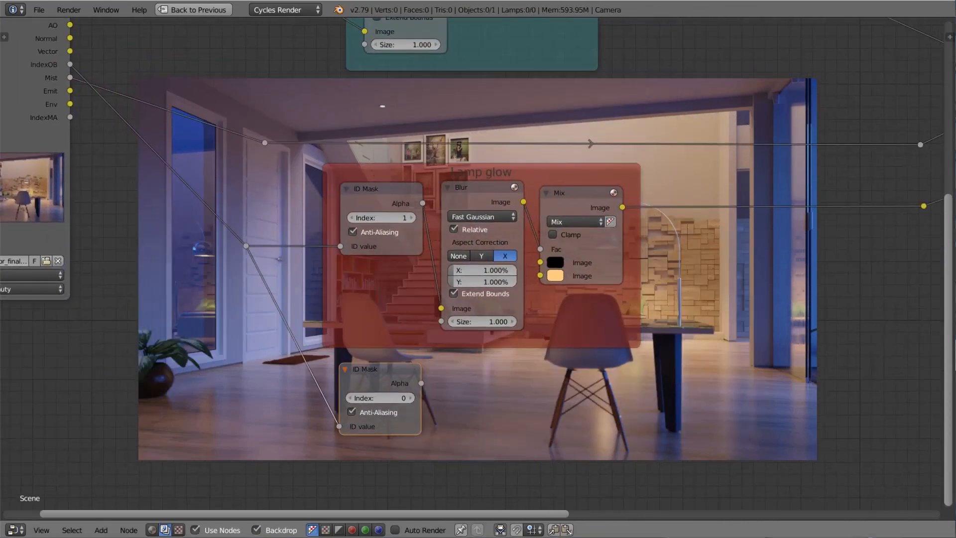
Label the ID Mask inside the Lamp glow frame "emit lights".
middle_click_drag(401, 360, 458, 364)
scroll(459, 364, "up", 2)
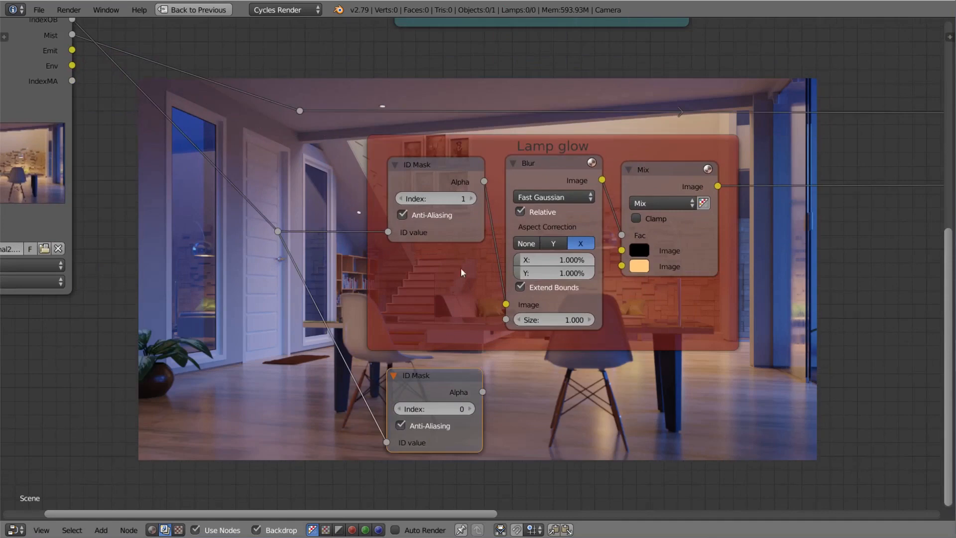
left_click(448, 169)
key("n")
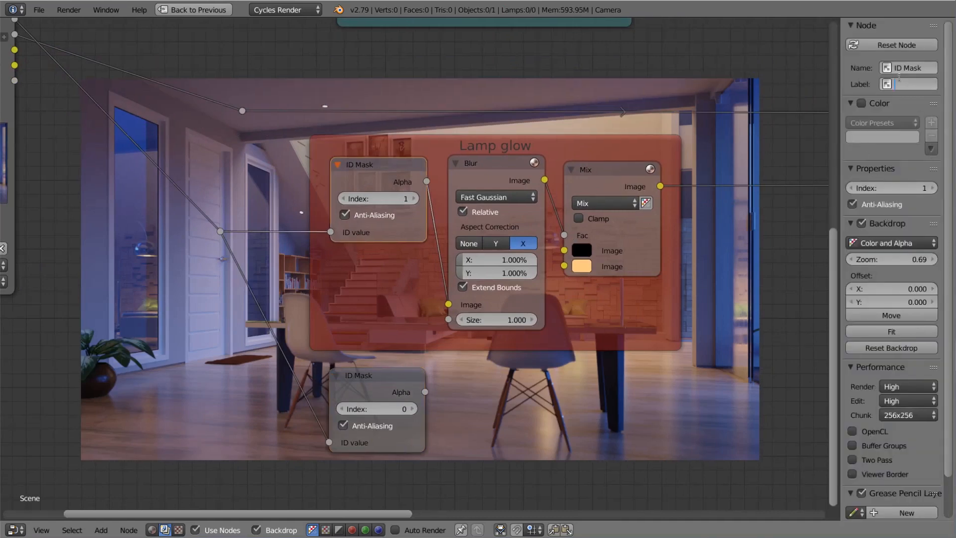
left_click(898, 77)
type("emit lights")
key("Return")
Set the lower ID Mask's index to 2, preview the mask in the backdrop, and label the node "glass_stairs".
left_click(363, 378)
left_click(919, 84)
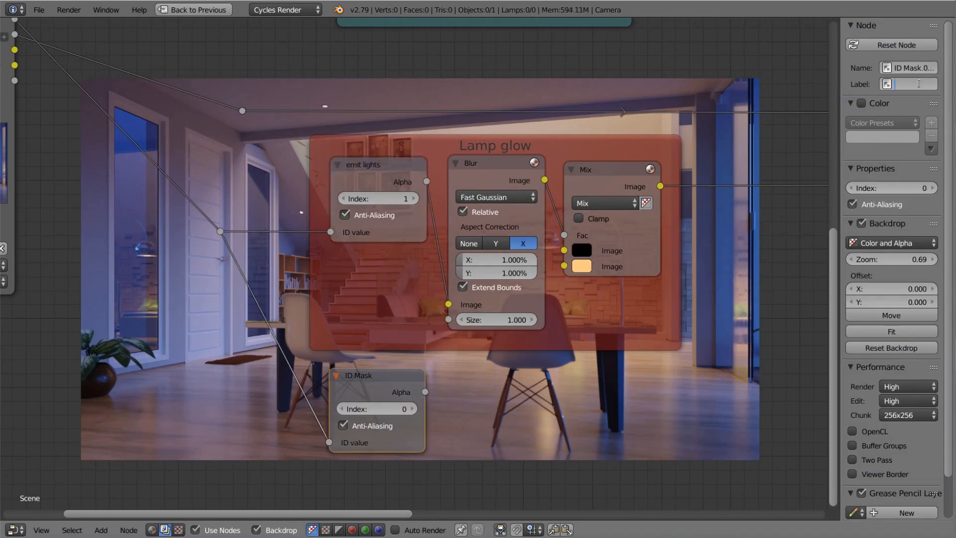
left_click(413, 408)
left_click(413, 408)
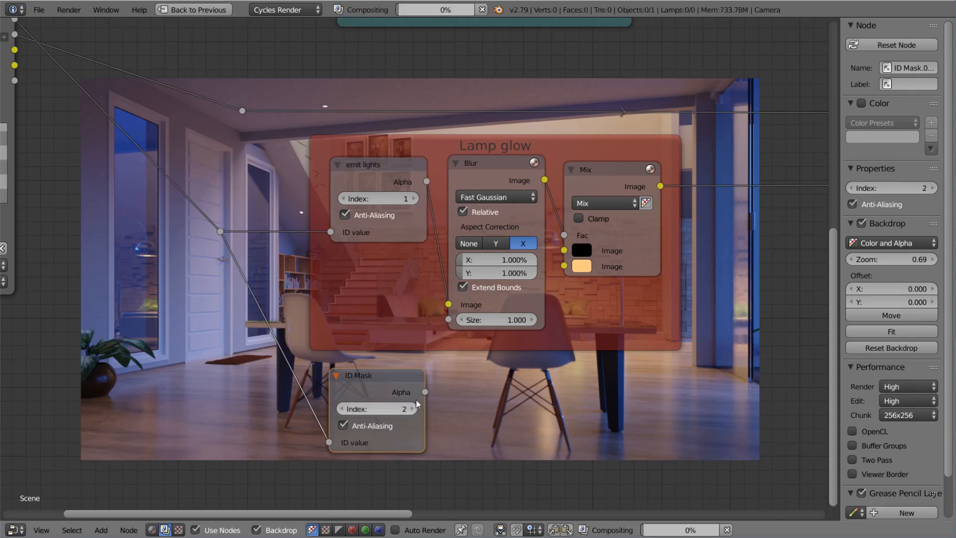
middle_click_drag(576, 329, 526, 311)
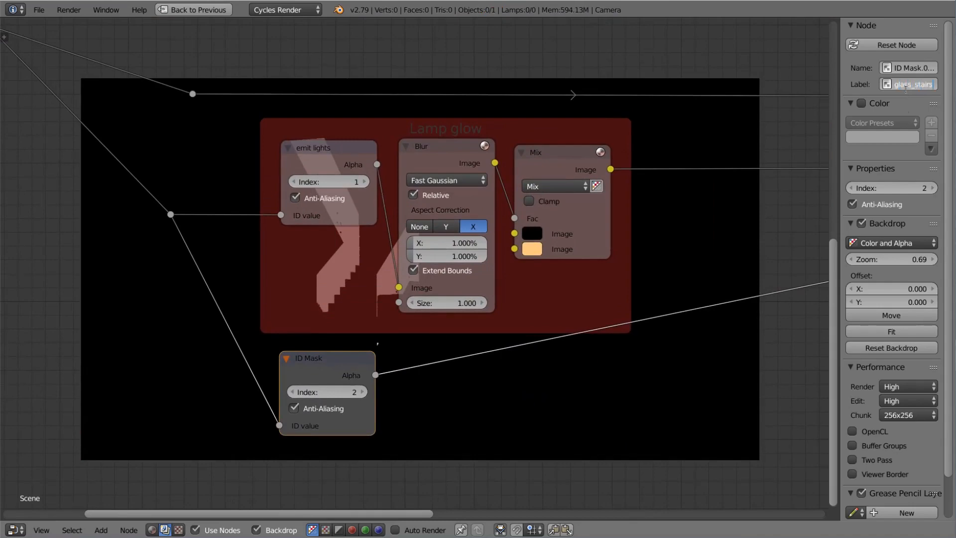
key("Return")
Duplicate the glass_stairs mask below with its input link kept, set the copy's index to 3, and preview it.
middle_click_drag(530, 344, 389, 318)
key("shift+d")
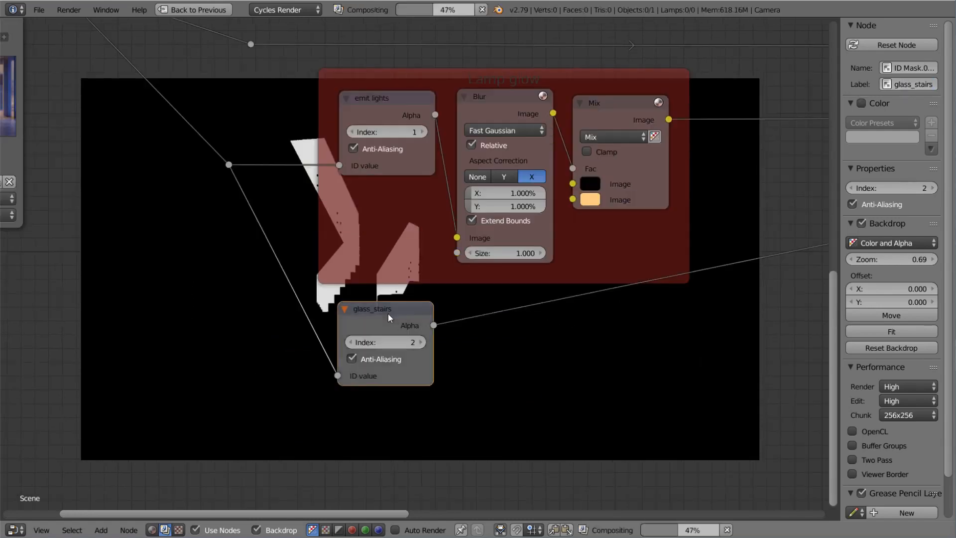
left_click(389, 424)
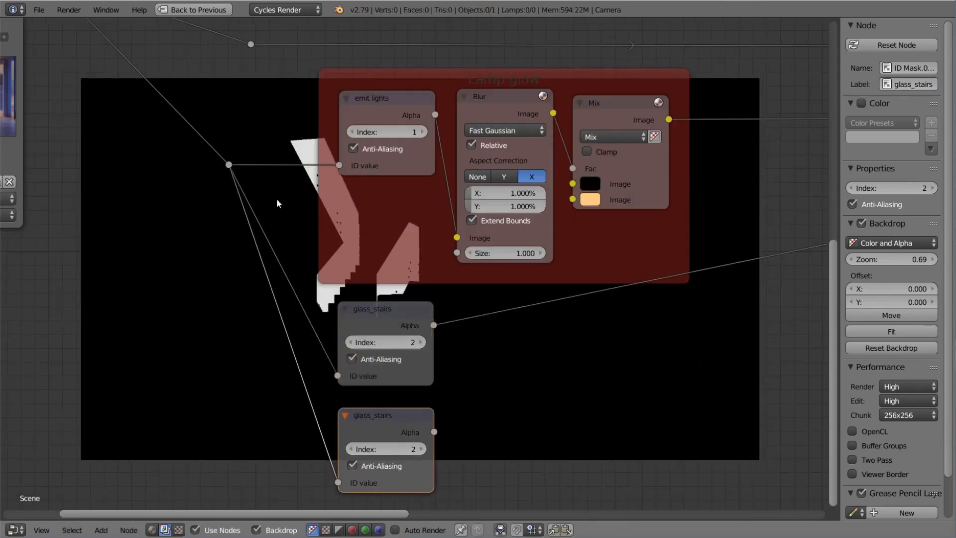
left_click_drag(371, 419, 369, 421)
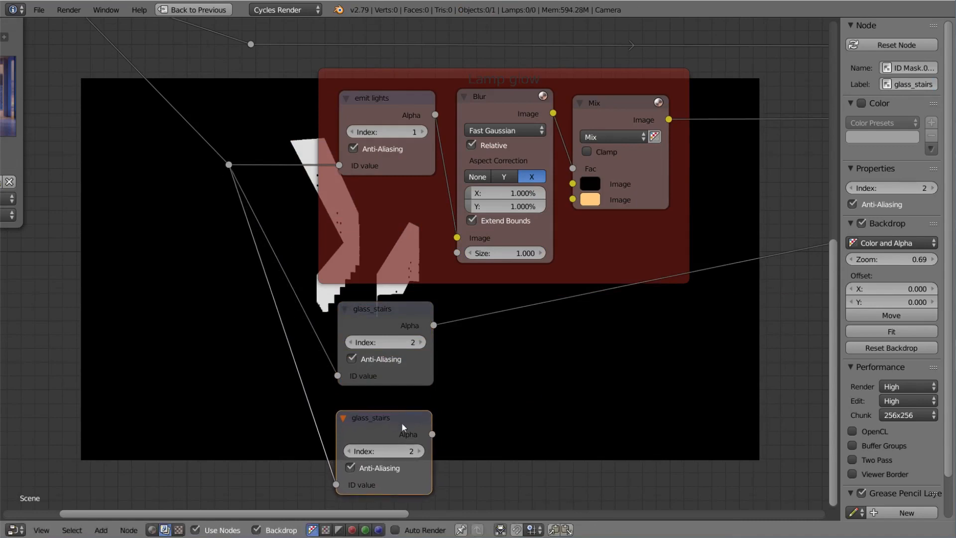
left_click(423, 452)
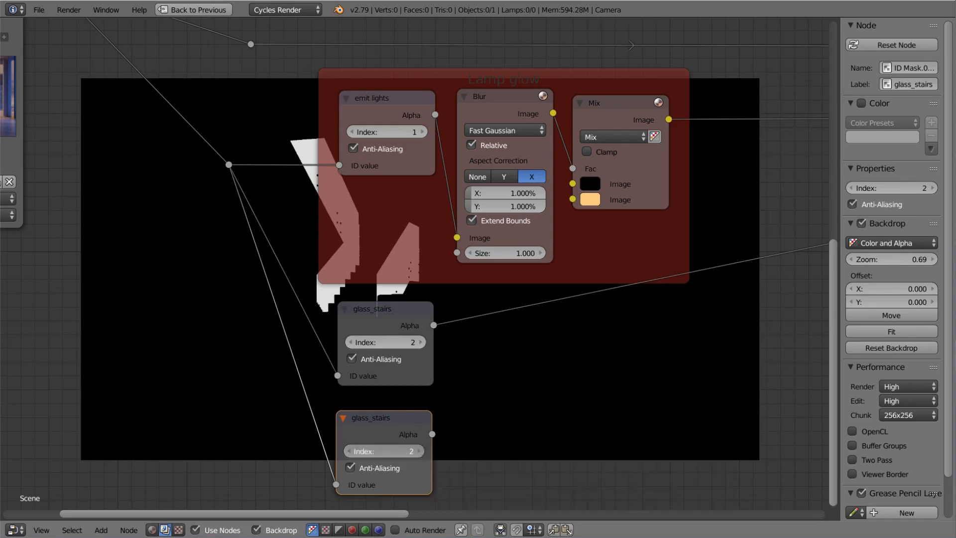
middle_click_drag(468, 414, 438, 405)
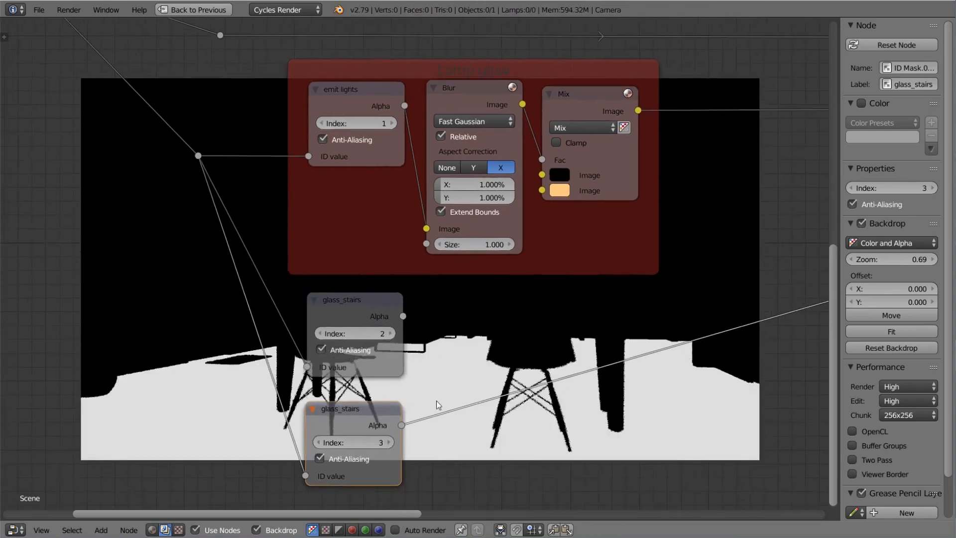
Label the index 3 mask "floor".
left_click(914, 85)
type("floor")
key("Return")
Duplicate the floor mask below with its input link kept, set the copy's index to 4, and preview it.
middle_click_drag(505, 373, 519, 350)
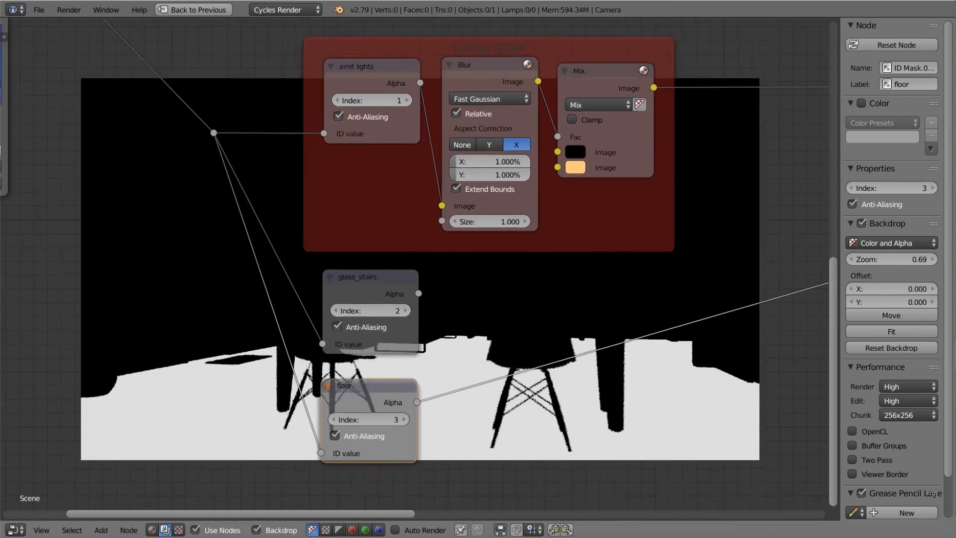
middle_click_drag(382, 385, 413, 355)
key("ctrl+shift+d")
left_click(414, 455)
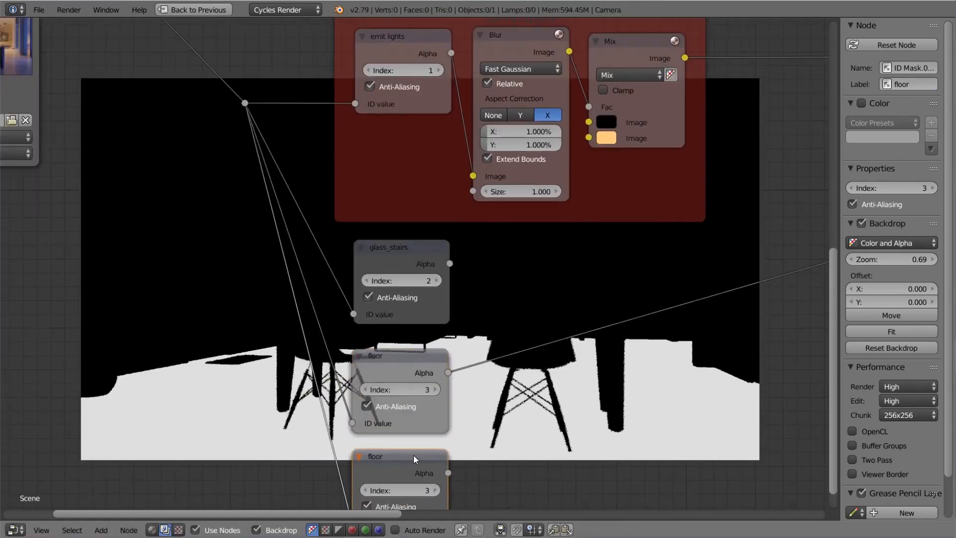
middle_click_drag(413, 454, 402, 390)
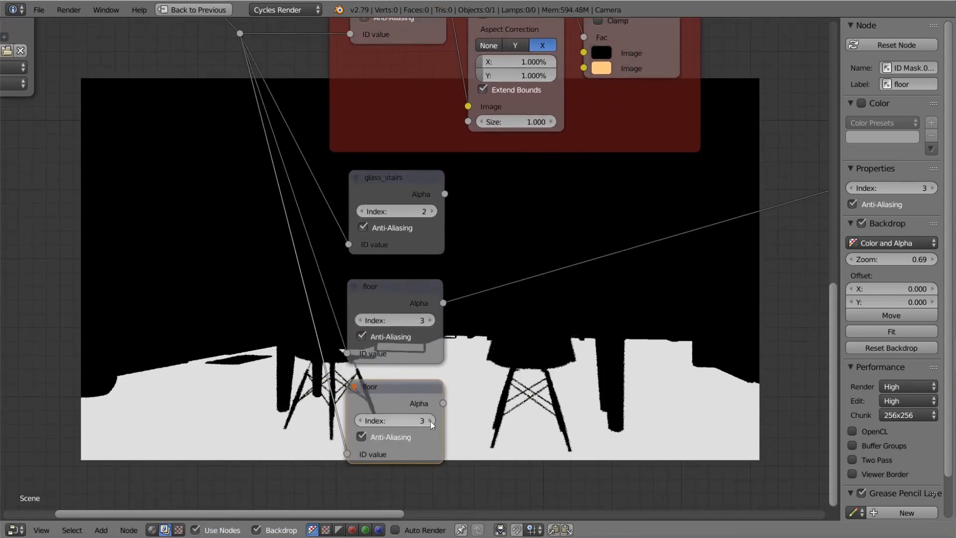
left_click(430, 420)
left_click(424, 393, "ctrl+shift")
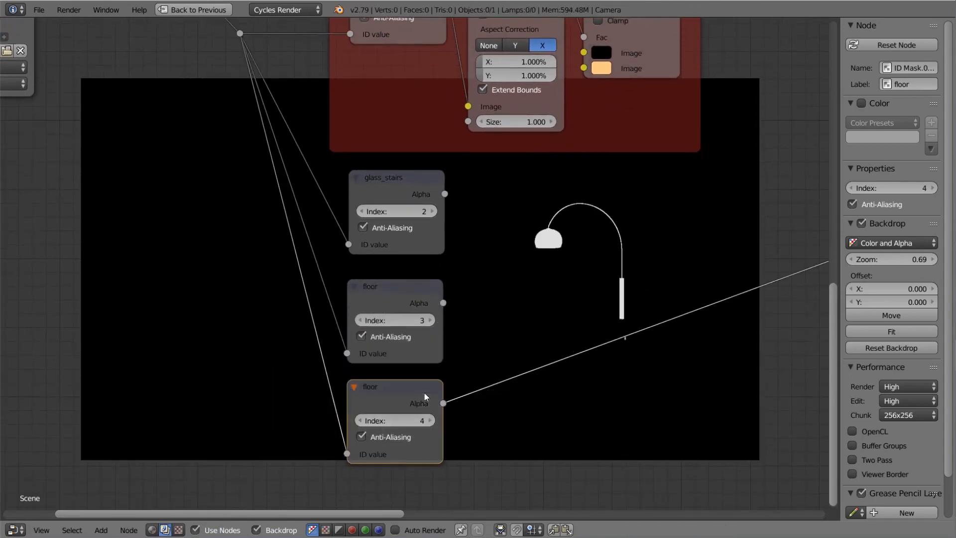
Label the index 4 mask "standing lamp".
left_click(916, 84)
type("standing lamp")
key("Return")
Duplicate the standing lamp mask below with its input link kept and set the copy's index to 5.
middle_click_drag(404, 387, 443, 291)
key("ctrl+shift+d")
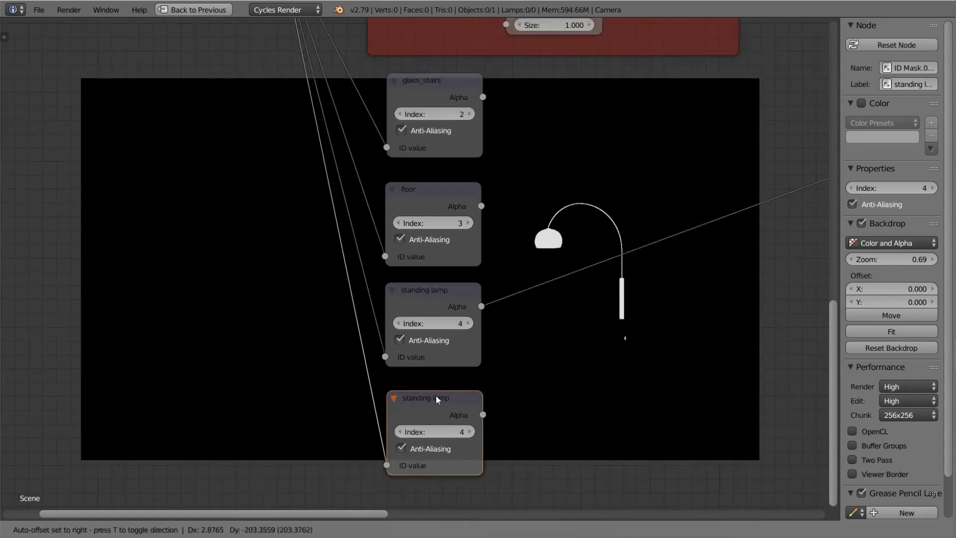
left_click(435, 398)
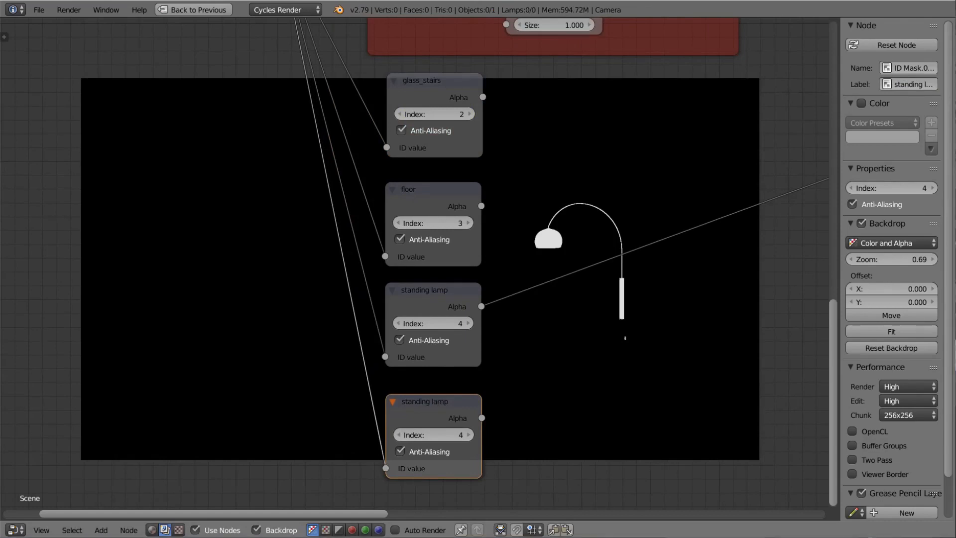
left_click(470, 434)
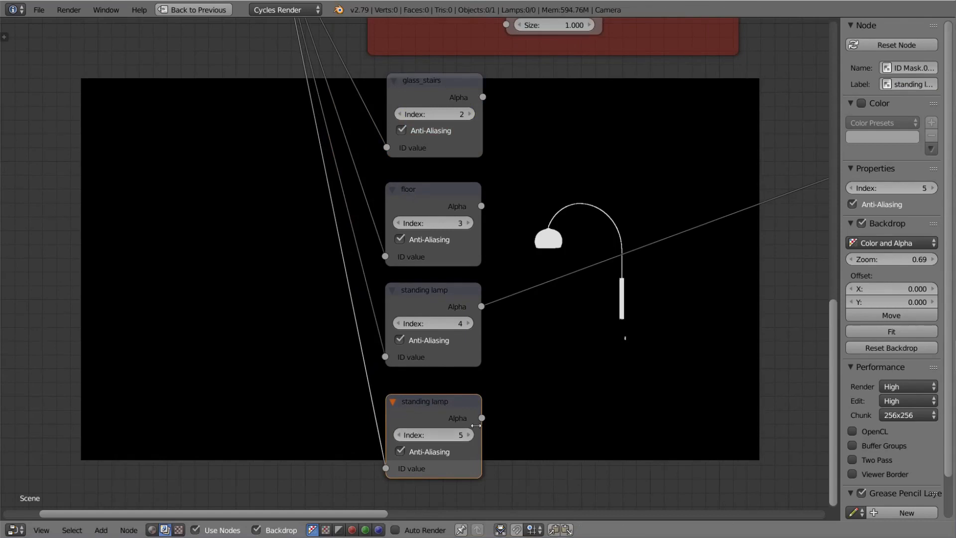
Set the lowest copied mask's index to 6, preview it, and label it "bricks".
middle_click_drag(538, 416, 533, 361)
left_click(447, 404)
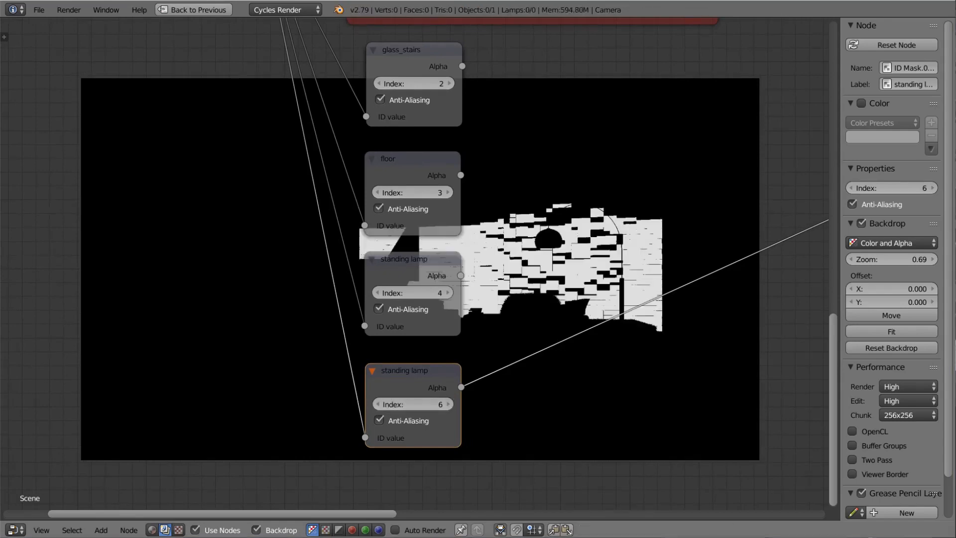
left_click(918, 84)
type("brick")
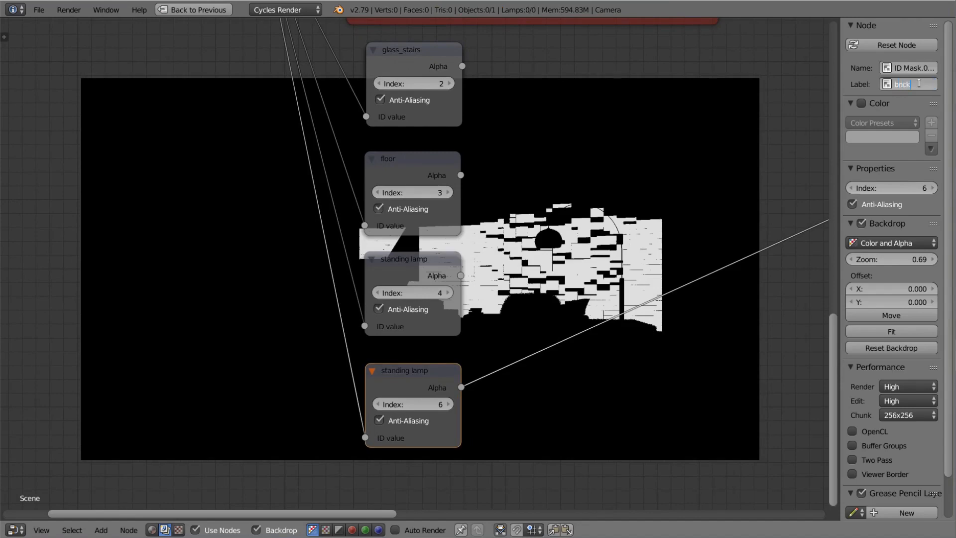
type("s")
key("Return")
scroll(480, 324, "down", 2, "shift")
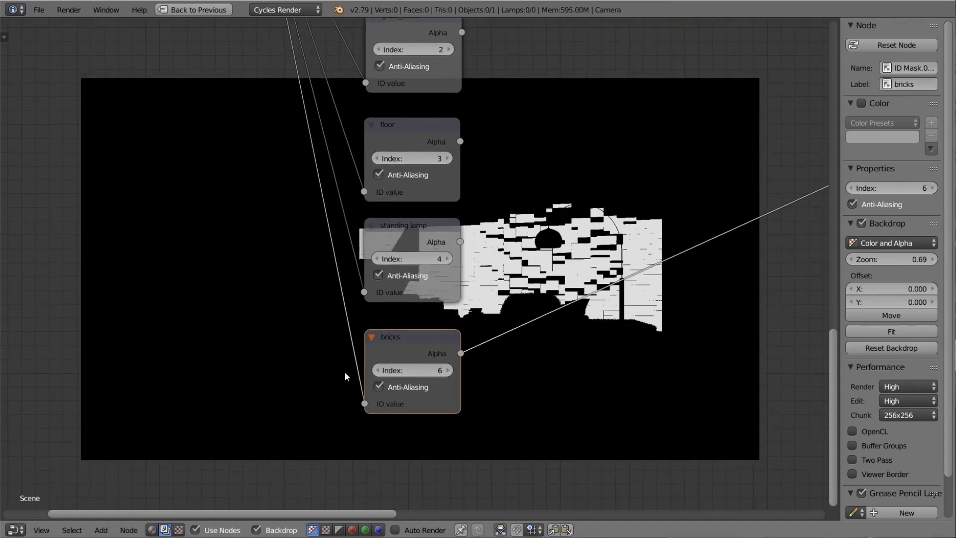
Duplicate the bricks mask without its input link and connect the copy's ID value to the Image node's IndexMA output.
scroll(431, 306, "down", 3)
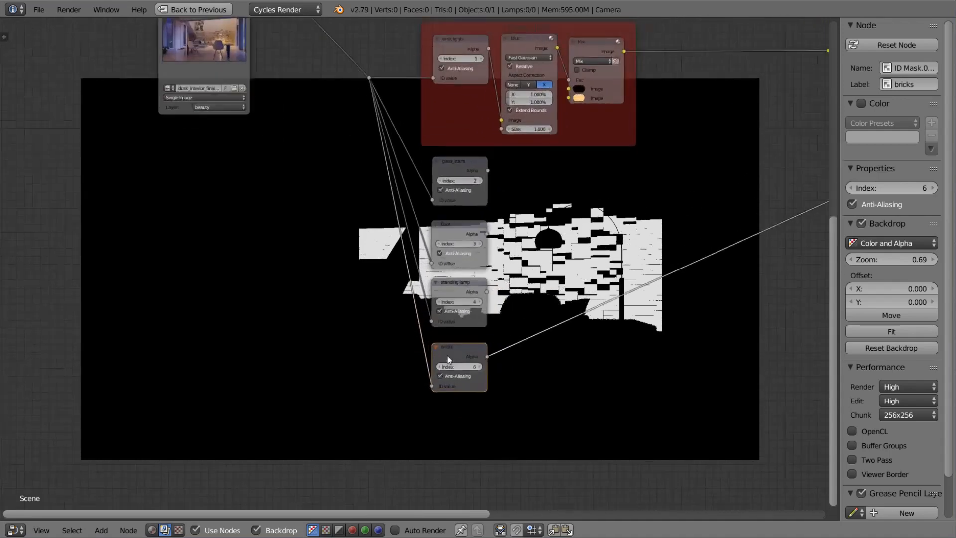
scroll(447, 355, "up", 2)
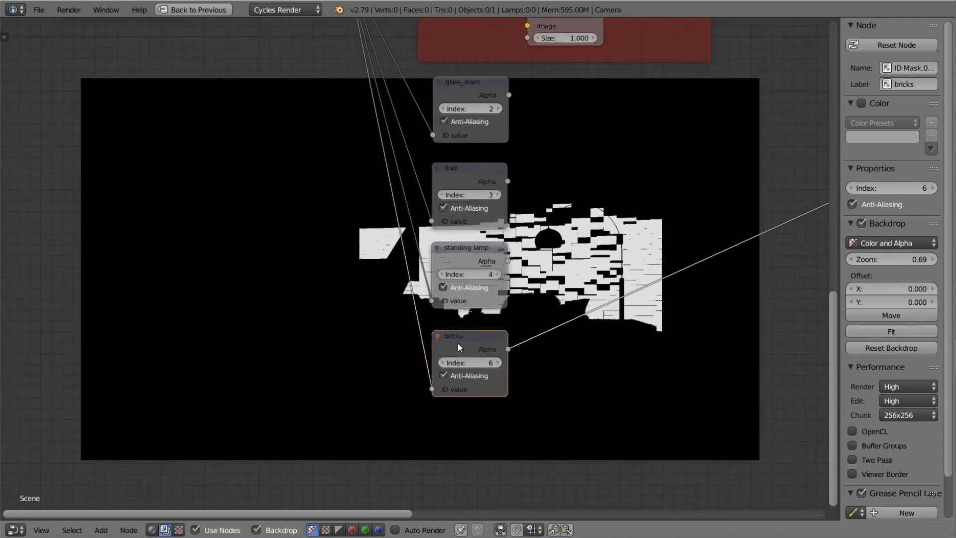
key("shift+d")
left_click(459, 441)
scroll(458, 441, "down", 4)
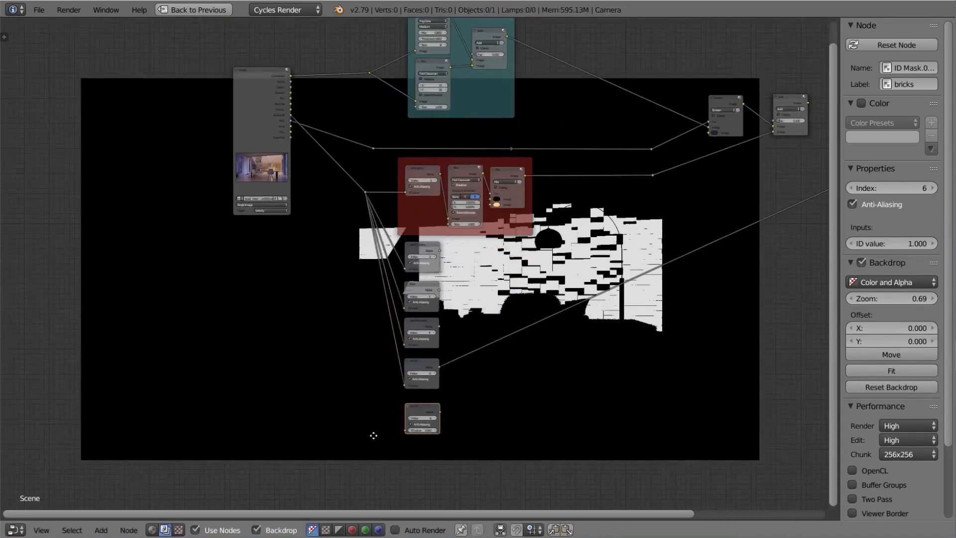
scroll(371, 356, "up", 2)
left_click_drag(426, 465, 297, 178)
middle_click_drag(258, 86, 335, 298)
scroll(335, 298, "up", 4)
left_click_drag(315, 299, 354, 463)
Add a reroute point on the IndexMA link and move it and the copied mask below the column of masks.
left_click_drag(287, 354, 252, 431, "shift")
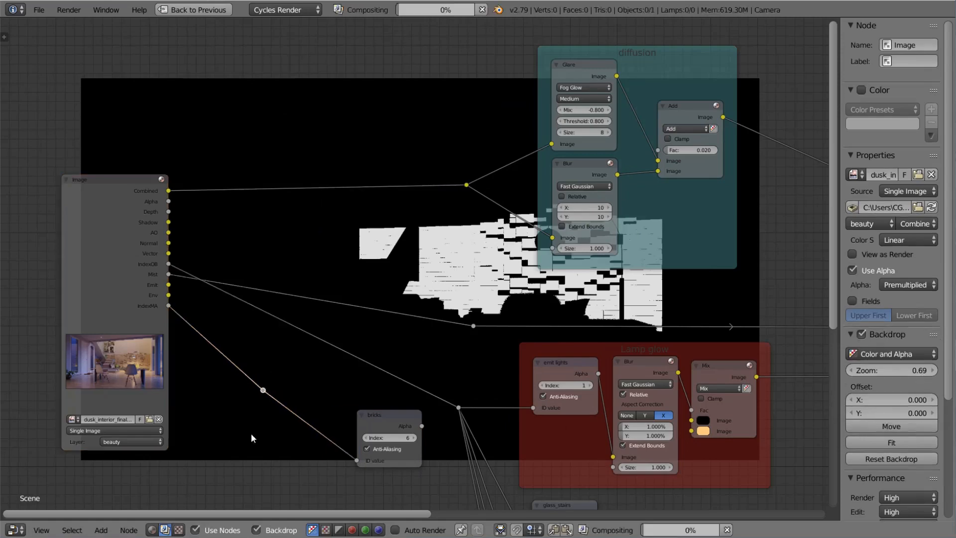
scroll(258, 432, "down", 6)
middle_click_drag(382, 380, 368, 195)
left_click(380, 175)
left_click_drag(380, 175, 493, 414)
left_click_drag(305, 155, 433, 436)
Label the IndexMA mask "sofa", preview it, and set its index to 4.
scroll(416, 397, "up", 4)
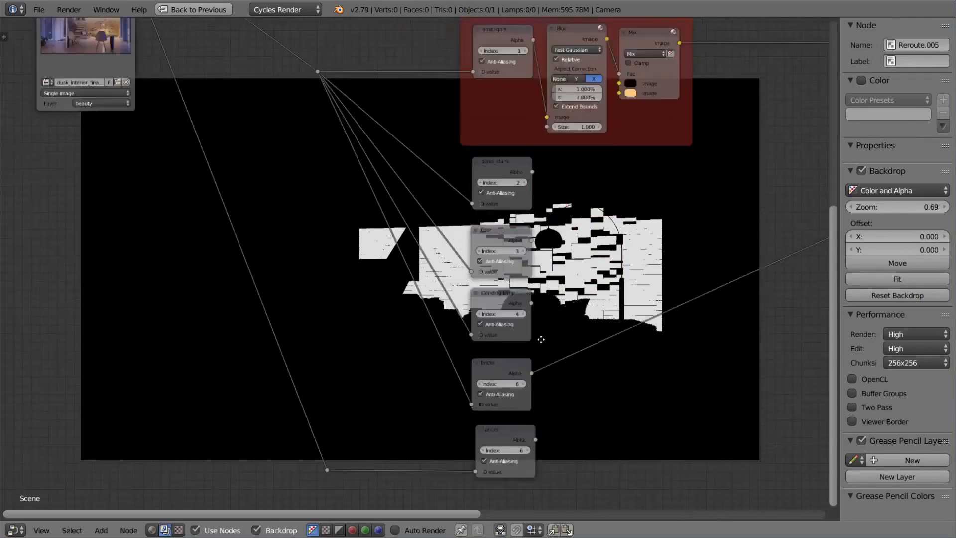
left_click(456, 374)
left_click(904, 85)
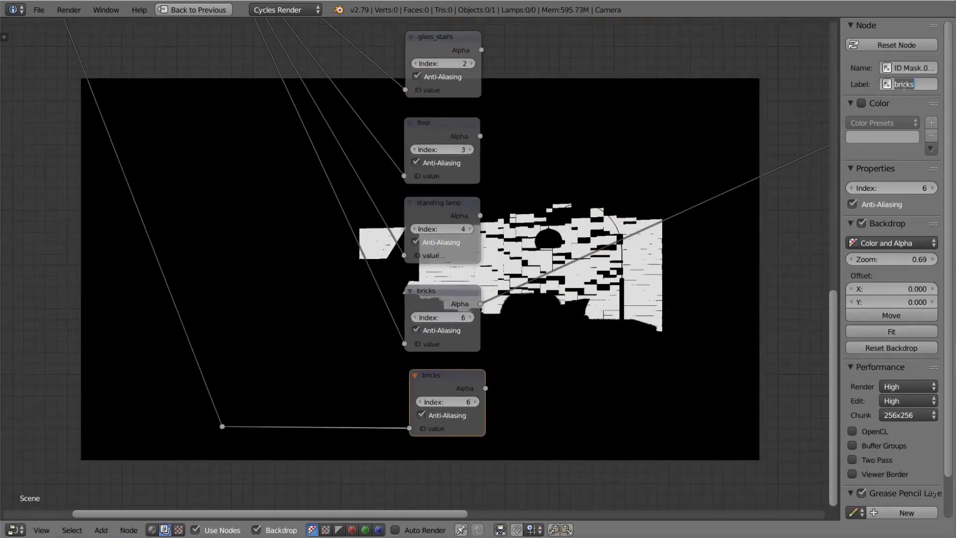
type("sofa")
key("Return")
left_click(463, 378, "ctrl+shift")
left_click_drag(446, 404, 432, 404)
middle_click_drag(523, 403, 430, 379)
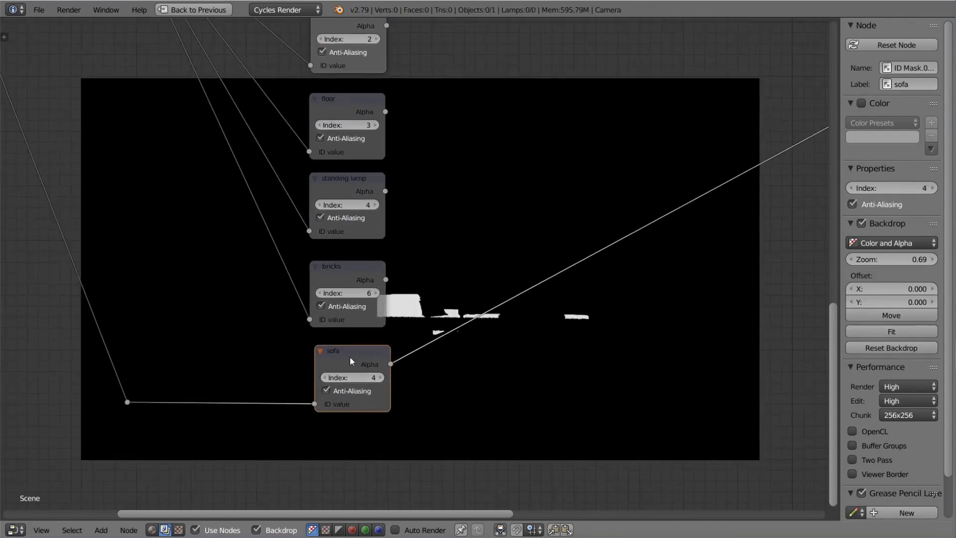
Duplicate the sofa mask below with its input link kept, preview the copy at index 5, and label it "glass table".
key("shift+d")
left_click(348, 449)
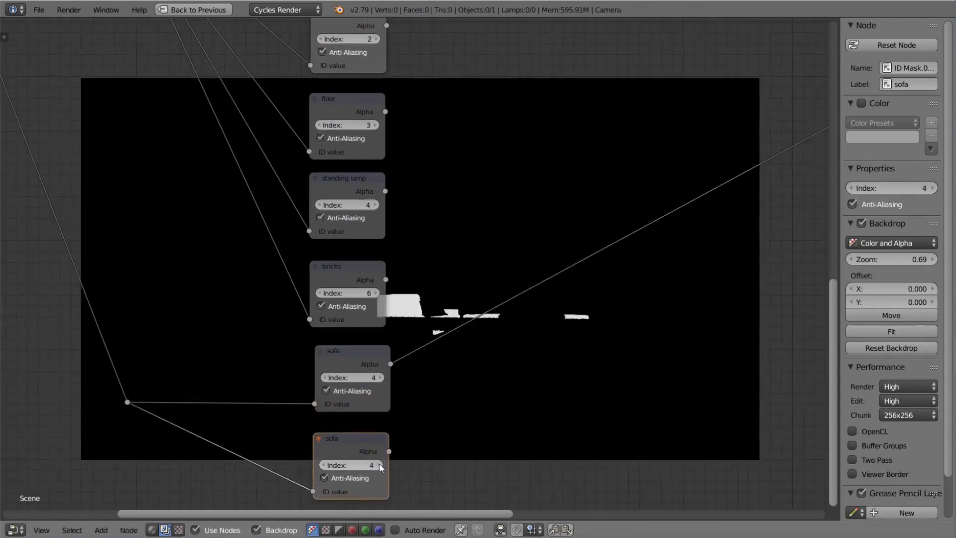
left_click(375, 461)
left_click(356, 444, "ctrl+shift")
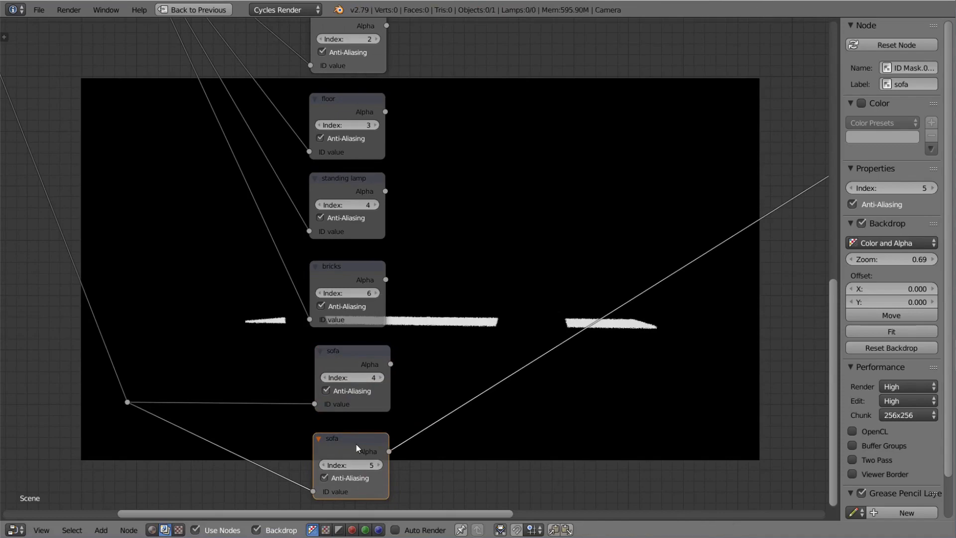
left_click(908, 84)
type("glass table")
key("Return")
Preview the labelled masks one after another to check which part of the scene each isolates.
scroll(467, 274, "down", 2)
scroll(463, 321, "down", 2)
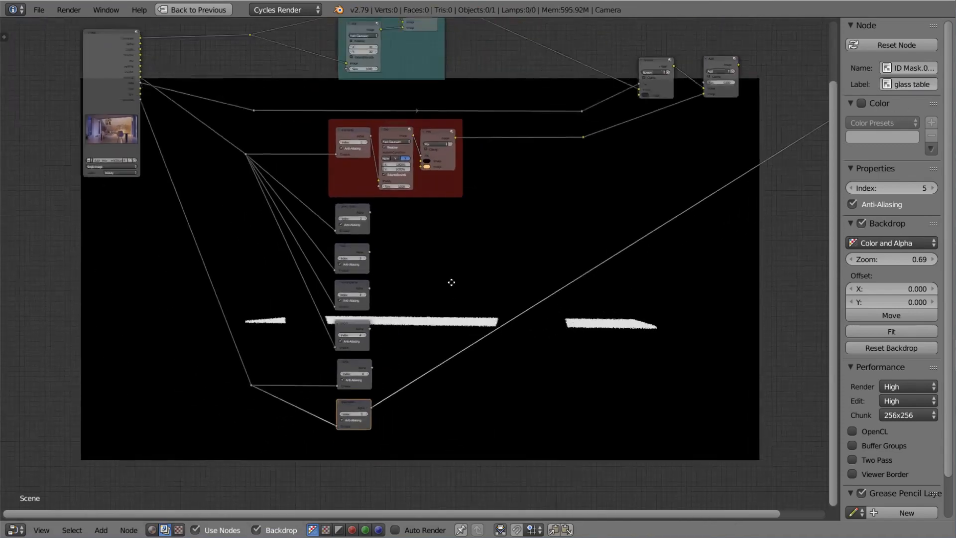
middle_click_drag(415, 251, 441, 286)
scroll(441, 286, "up", 4)
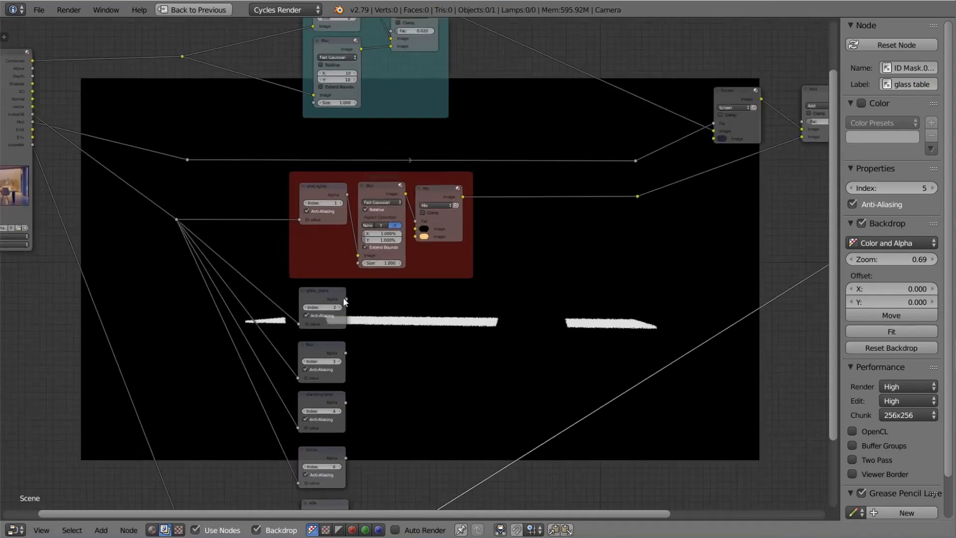
left_click(342, 297, "ctrl+shift")
left_click(331, 362, "ctrl+shift")
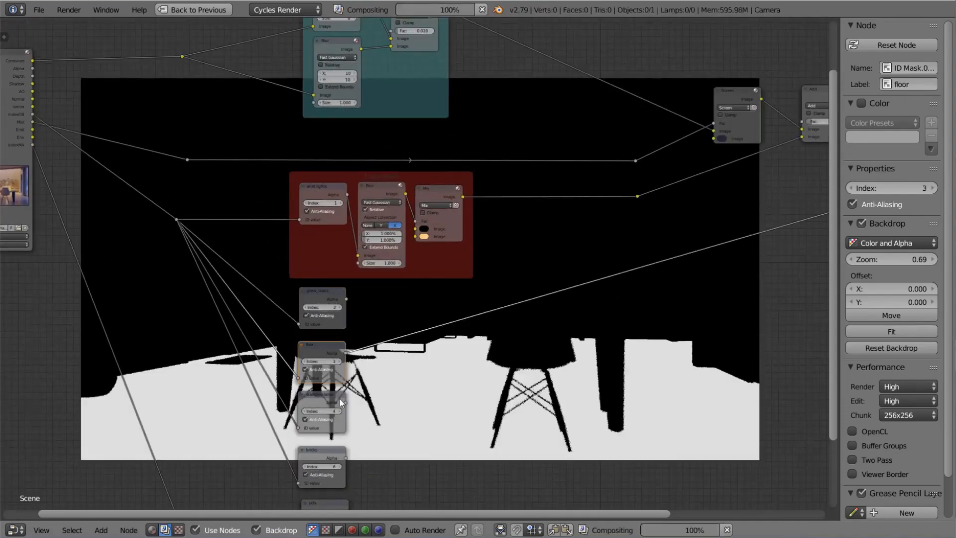
left_click(336, 399, "ctrl+shift")
middle_click_drag(337, 399, 344, 286)
left_click(340, 336, "ctrl+shift")
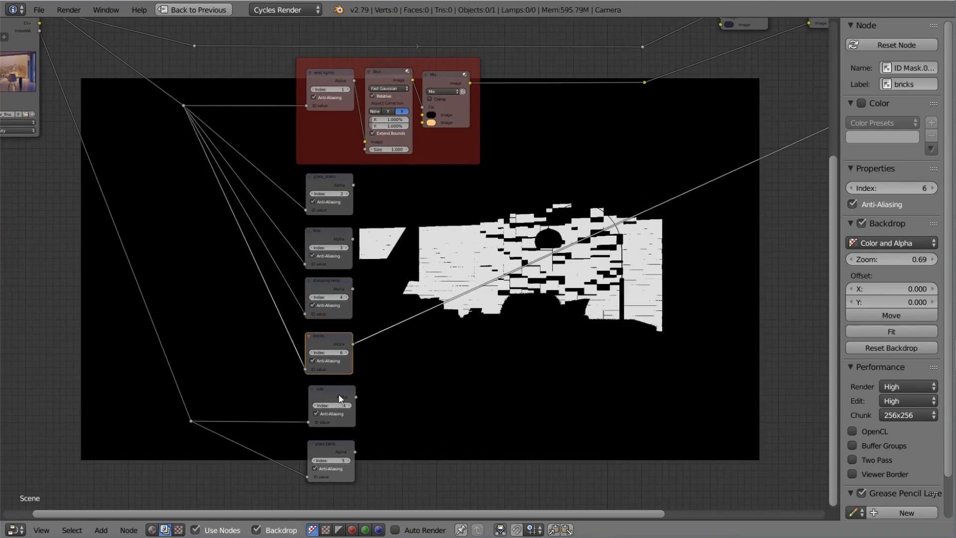
left_click(338, 395, "ctrl+shift")
left_click(341, 450, "ctrl+shift")
middle_click_drag(463, 316, 455, 329)
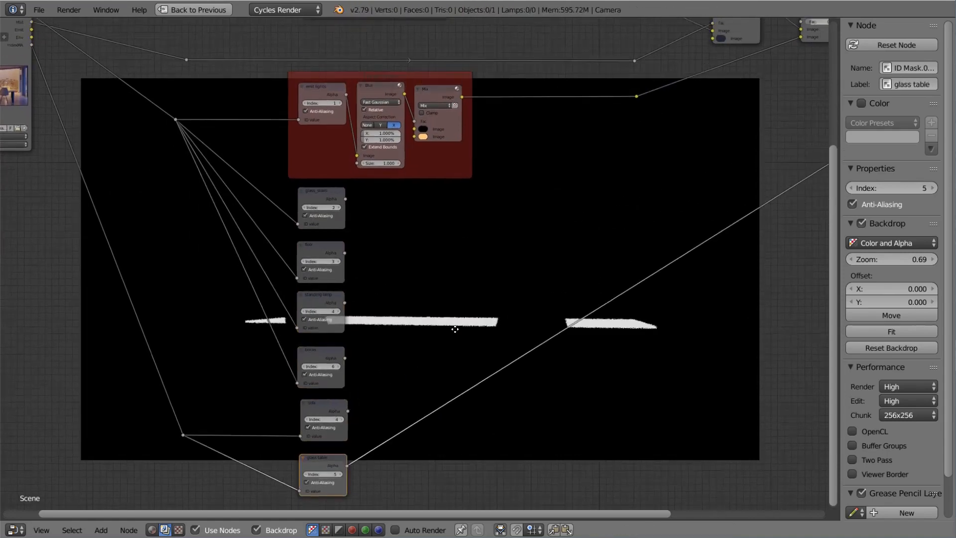
scroll(455, 329, "up", 3)
left_click(297, 305, "ctrl+shift")
left_click(302, 177, "ctrl+shift")
middle_click_drag(445, 236, 446, 268)
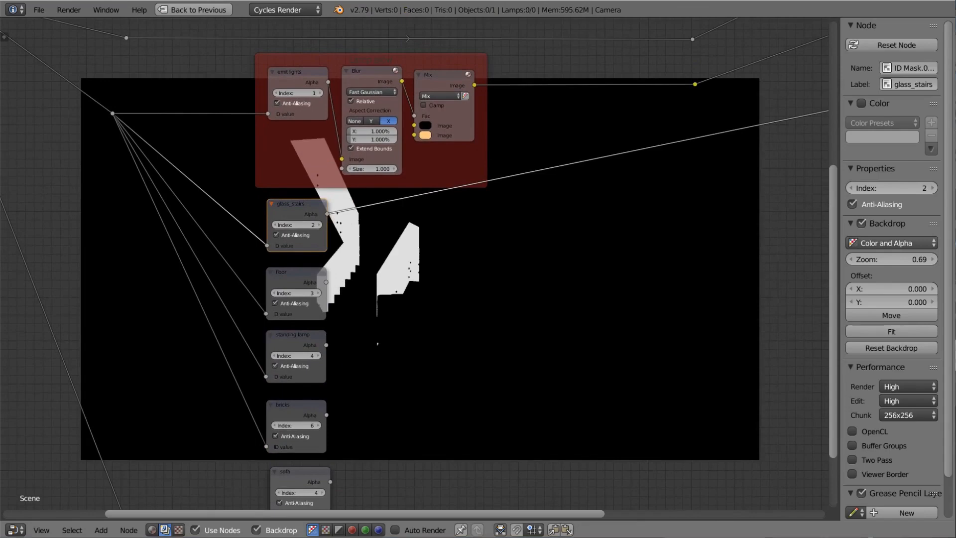
Add a Color Balance node beside the glass_stairs mask and connect the mask's alpha to its Fac input.
scroll(553, 232, "up", 2)
key("shift+a")
mouse_move(420, 260)
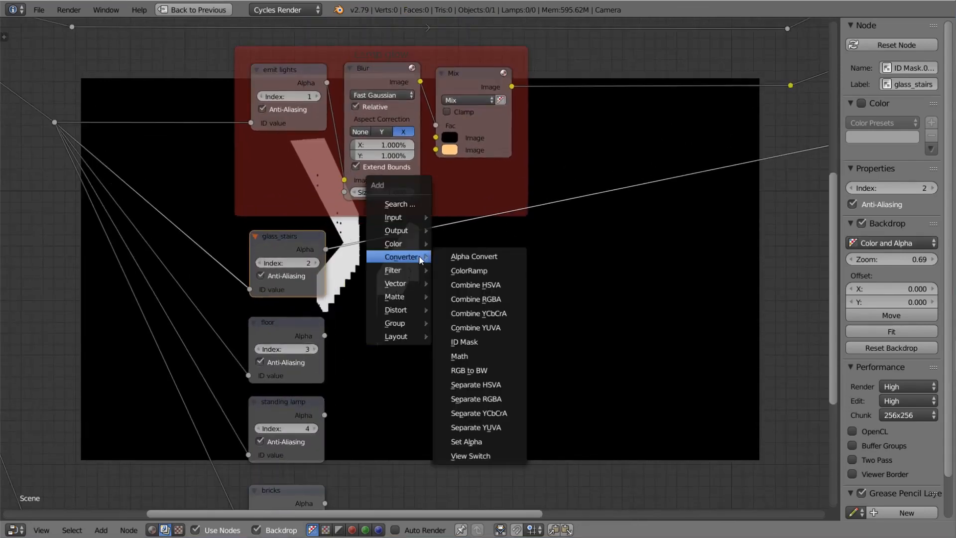
mouse_move(396, 244)
left_click(486, 271)
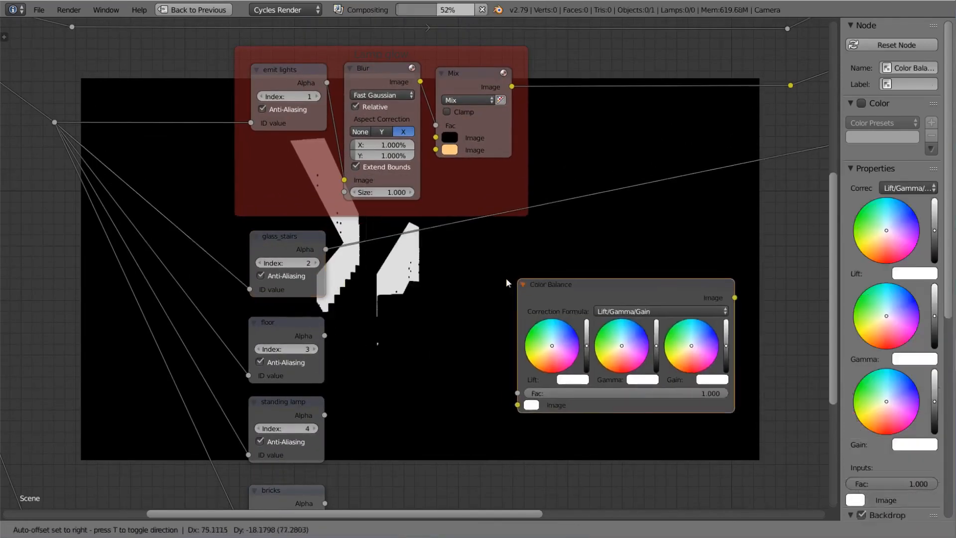
left_click(375, 232)
middle_click_drag(348, 297, 284, 354)
left_click_drag(329, 405, 292, 404)
Preview the Add mix node's output in the backdrop.
scroll(428, 355, "down", 6)
middle_click_drag(666, 141, 511, 190)
left_click(603, 143)
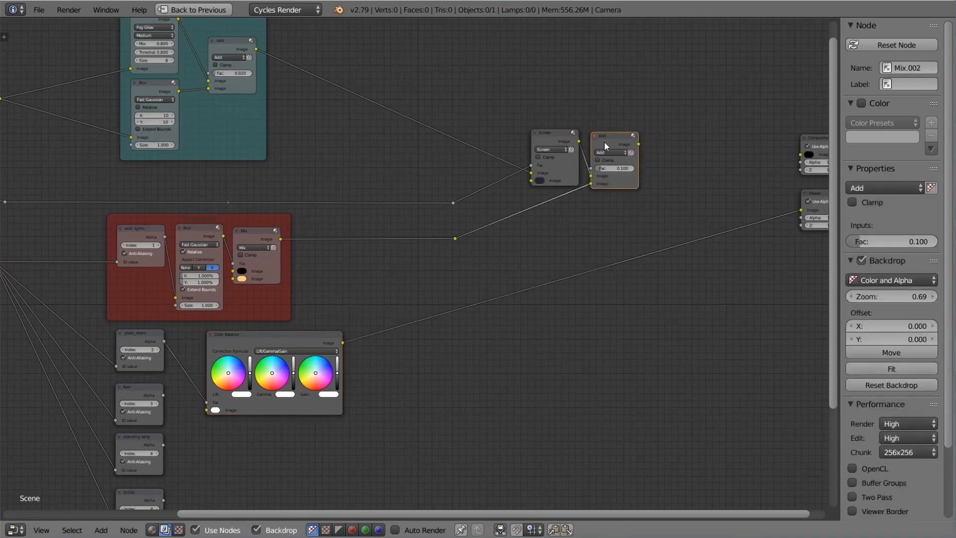
left_click_drag(605, 140, 614, 135)
left_click(610, 136, "ctrl+shift")
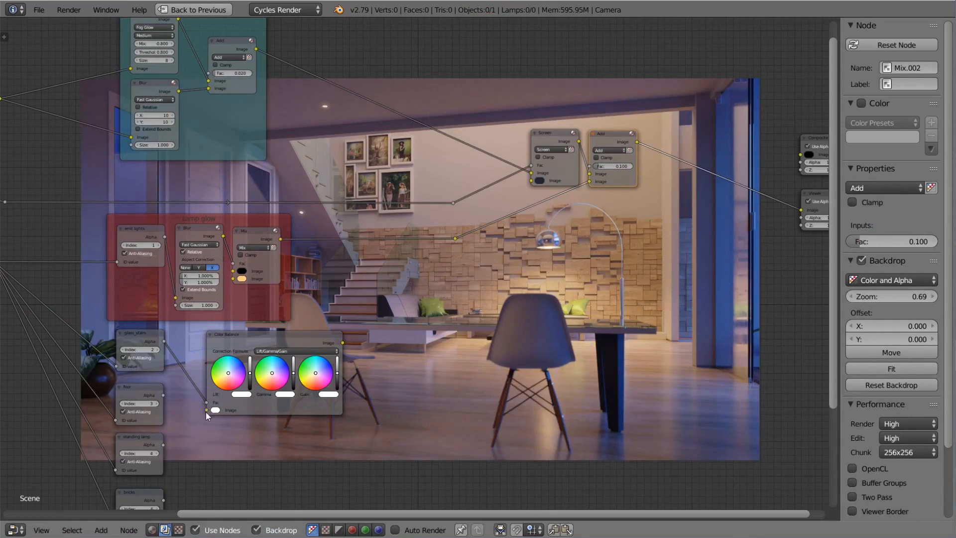
Move the six unframed ID masks and the Color Balance node over beneath the Screen and Add mix nodes.
scroll(206, 414, "down", 2)
left_click_drag(251, 279, 458, 477)
left_click(342, 291)
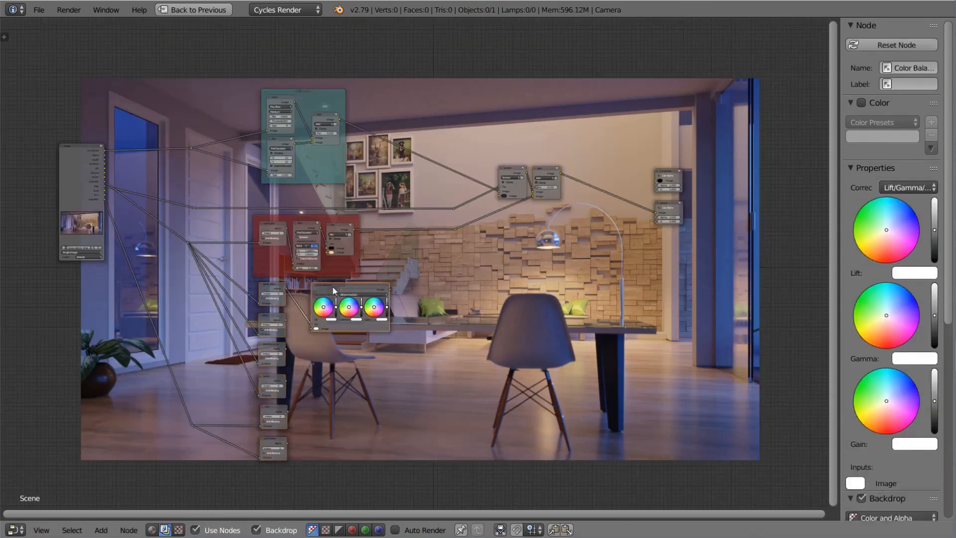
left_click_drag(254, 279, 423, 437)
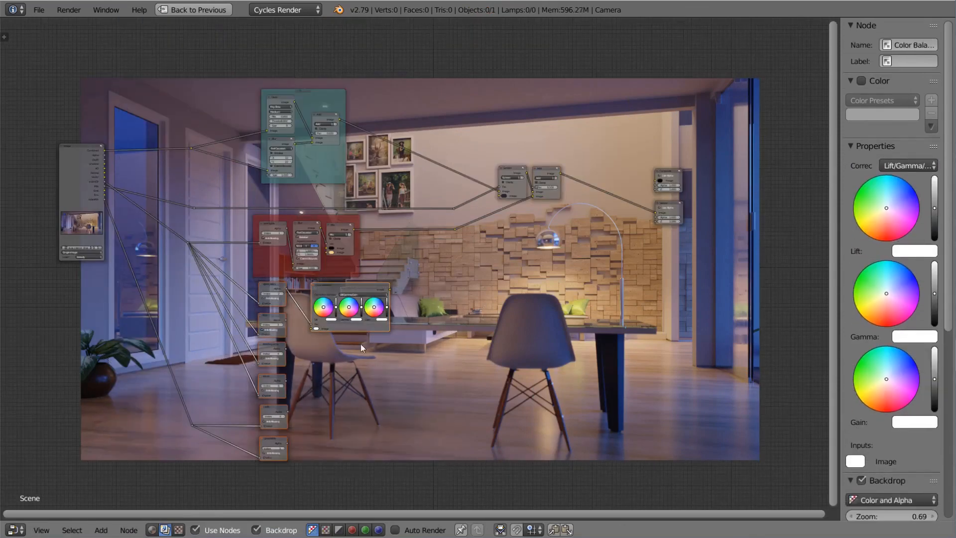
key("g")
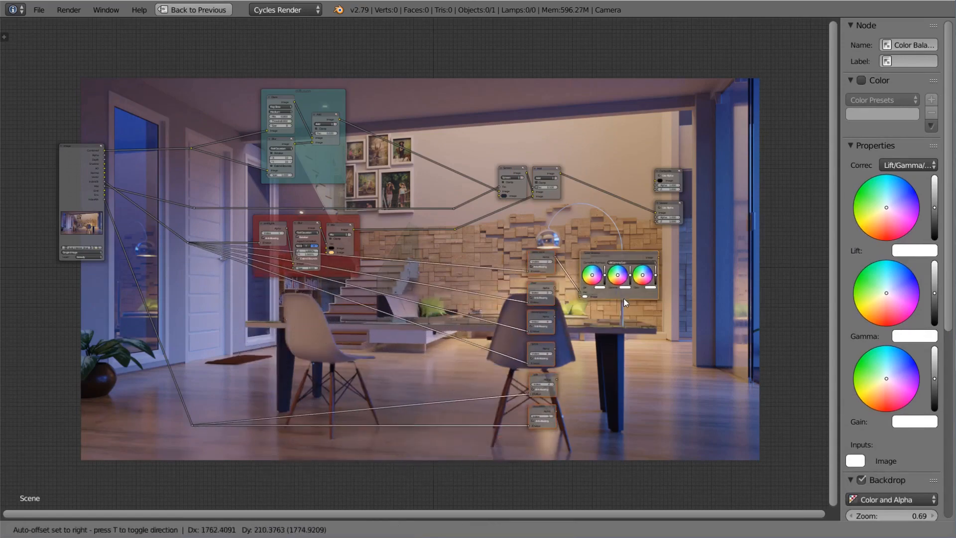
left_click(630, 276)
middle_click_drag(655, 282, 436, 376)
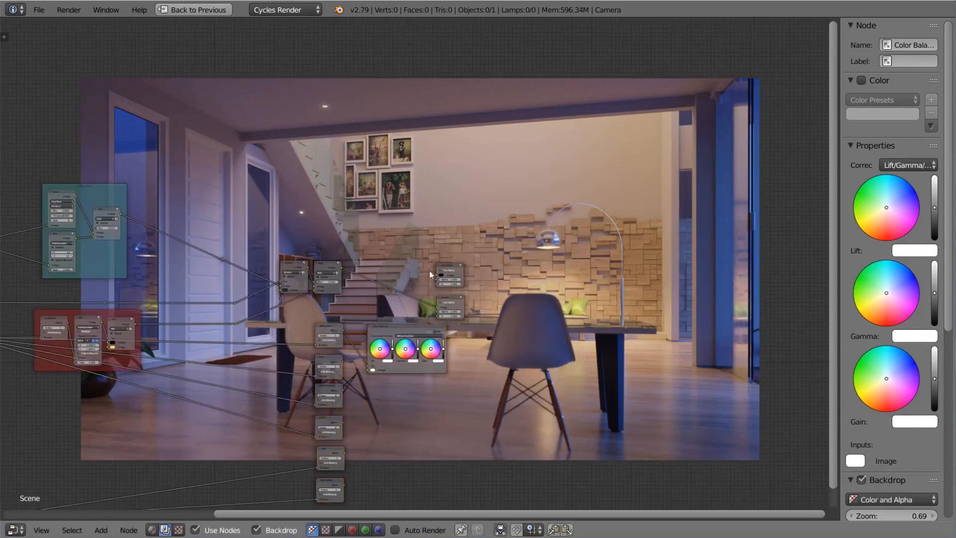
Move the Composite and Viewer output nodes farther away to make room after the Color Balance node.
left_click_drag(419, 246, 453, 318)
key("g")
left_click(712, 327)
Align the glass table mask with the others and join the six masks in a frame labelled "ID MASK".
middle_click_drag(18, 364, 306, 277)
scroll(456, 387, "up", 3)
left_click_drag(452, 423, 447, 429)
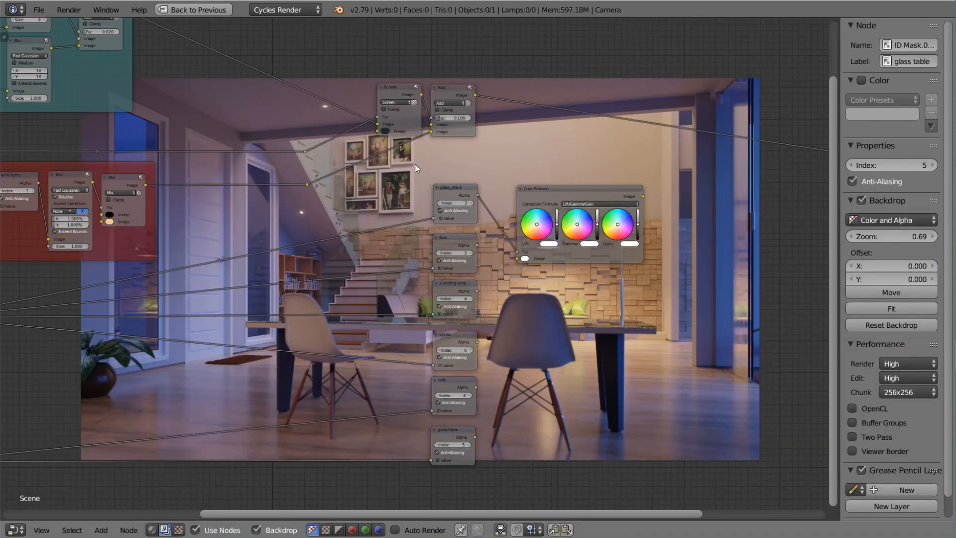
left_click_drag(414, 164, 500, 479)
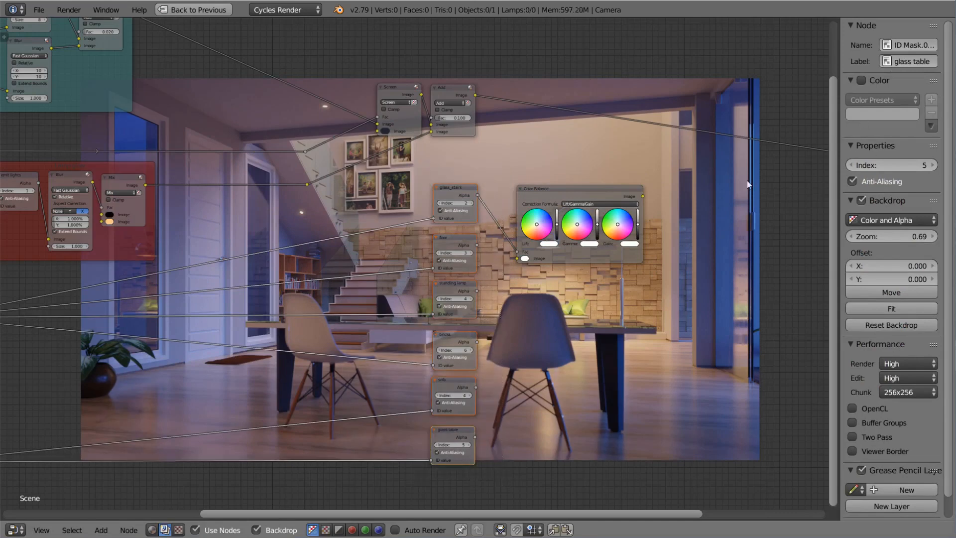
key("ctrl+j")
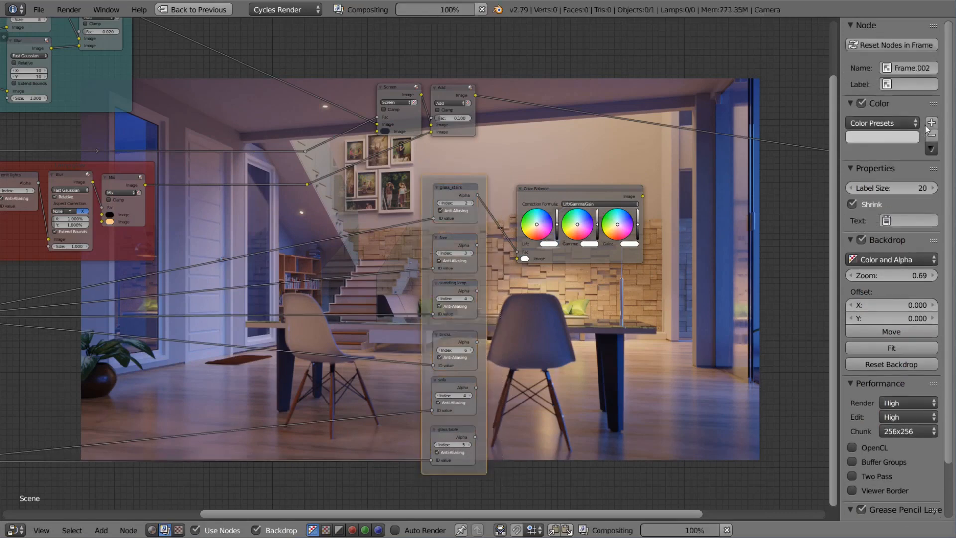
left_click(908, 85)
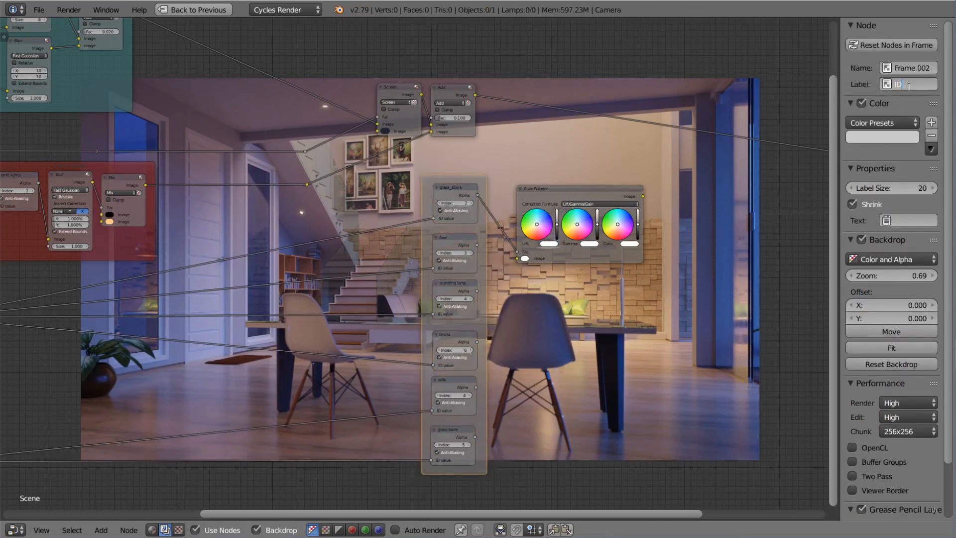
type("ID MASK")
key("Return")
Color the ID MASK frame blue, about R 0.104, G 0.258, B 0.600.
left_click(884, 144)
left_click(862, 182)
left_click_drag(862, 181, 865, 175)
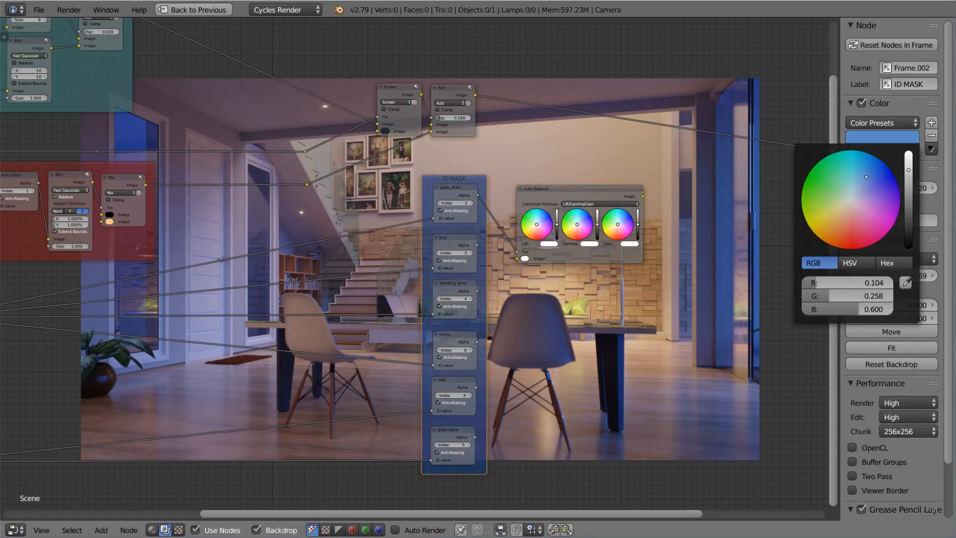
Adjust the ID MASK frame's position slightly and move the Color Balance node up level with the Add mix node.
middle_click_drag(528, 288, 554, 290)
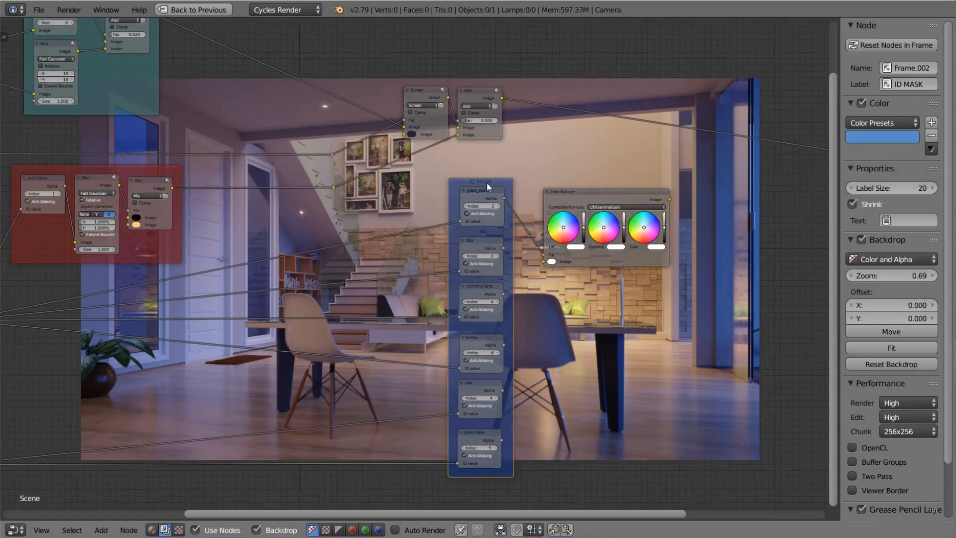
left_click_drag(487, 183, 484, 184)
middle_click_drag(587, 194, 487, 238)
left_click_drag(501, 236, 537, 140)
Connect the Add mix's image output to the Color Balance node's Image input and preview the Color Balance result.
scroll(453, 143, "up", 2)
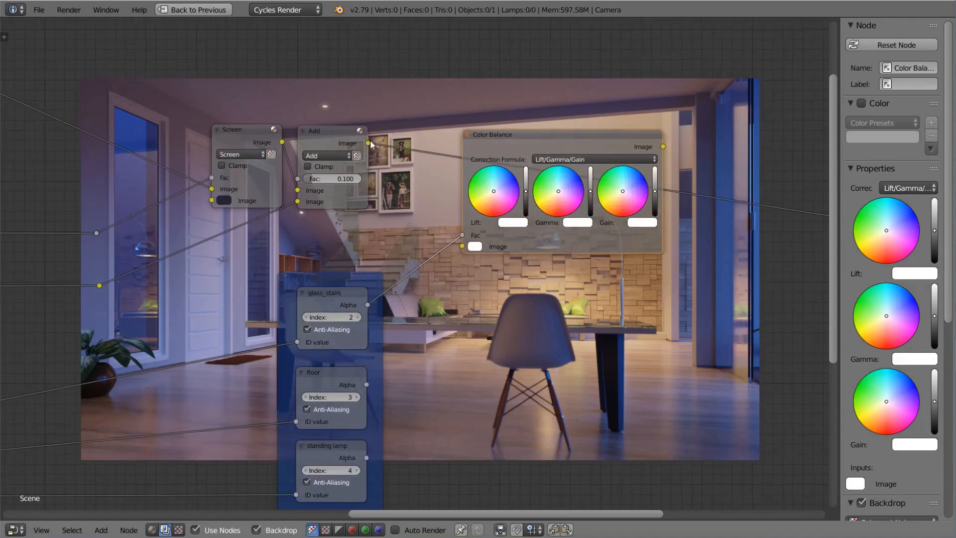
left_click_drag(368, 144, 462, 246)
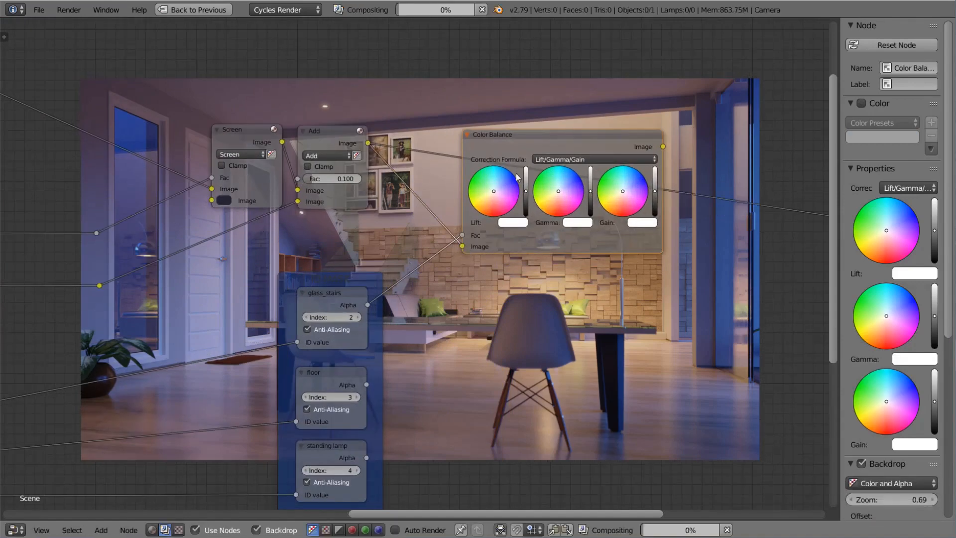
middle_click_drag(604, 278, 460, 266)
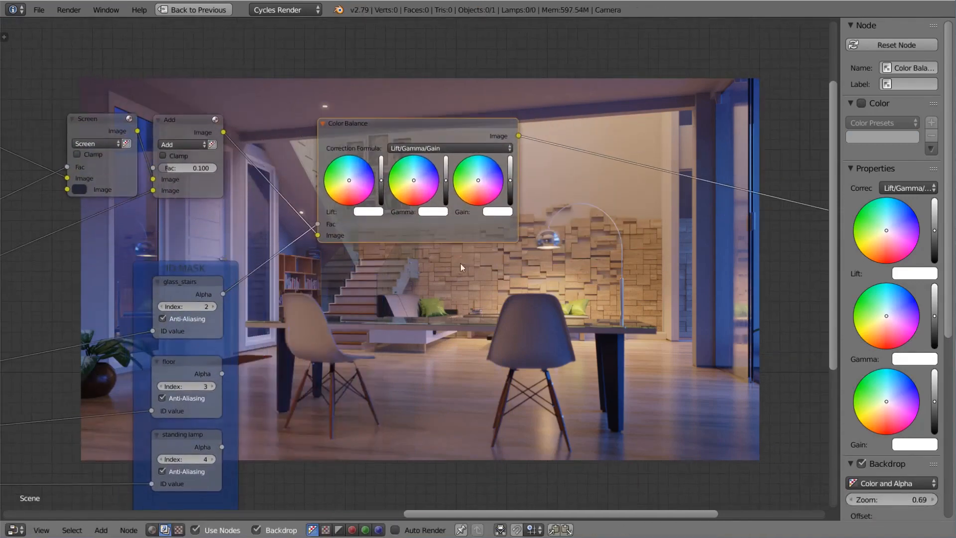
Preview the glass_stairs mask, the Add mix and the Color Balance result in turn.
left_click(192, 287, "ctrl+shift")
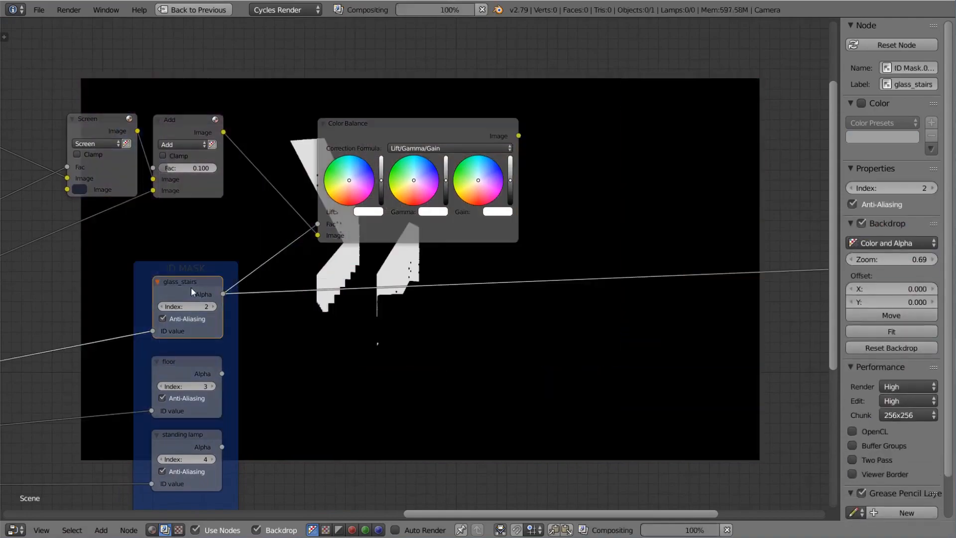
left_click(196, 130, "ctrl+shift")
left_click(404, 128, "ctrl+shift")
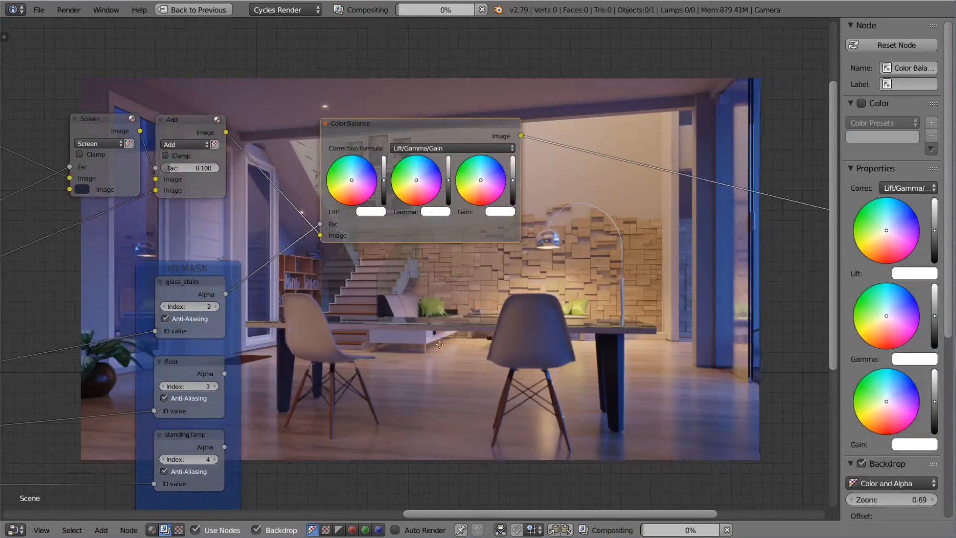
Move the Color Balance node slightly further away from the Add mix node.
middle_click_drag(351, 254, 443, 367)
scroll(458, 244, "up", 1)
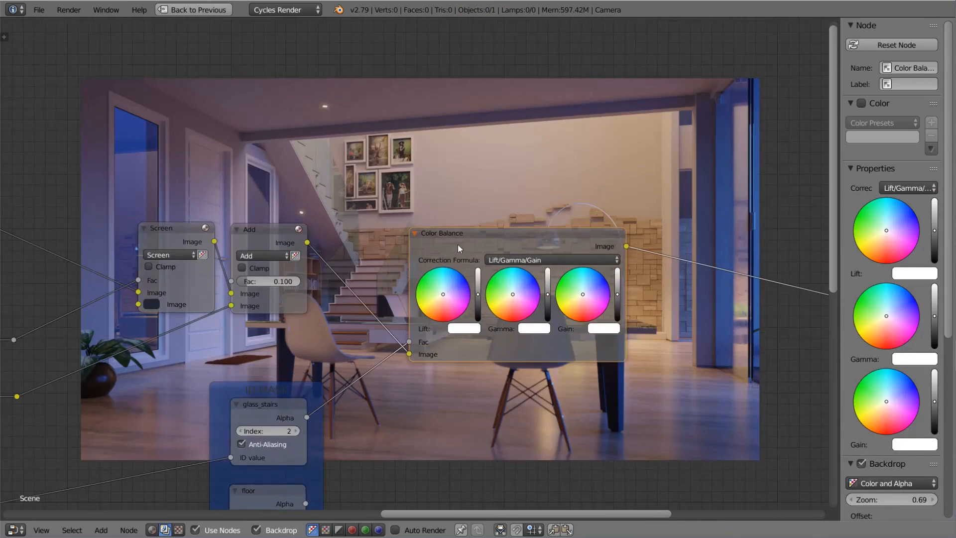
left_click_drag(457, 244, 516, 243)
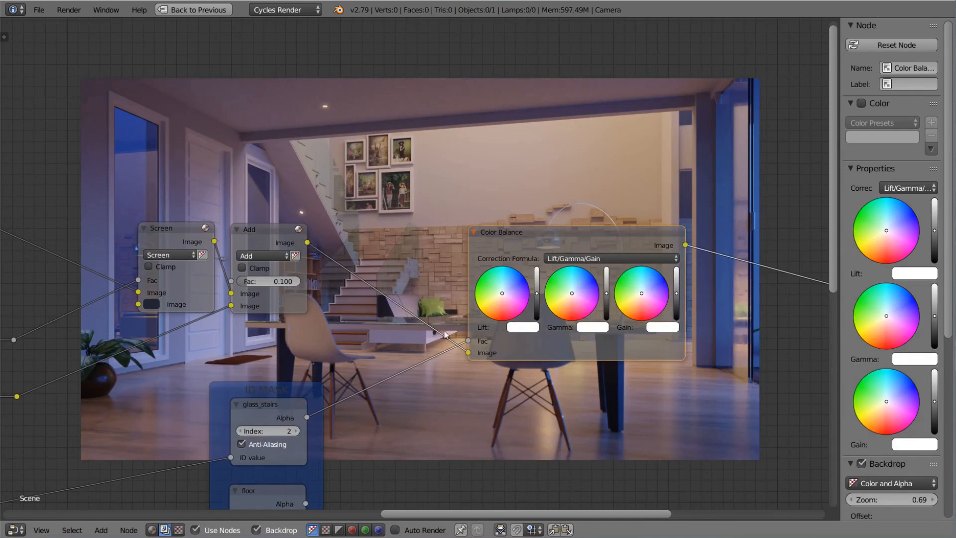
left_click_drag(546, 233, 513, 234)
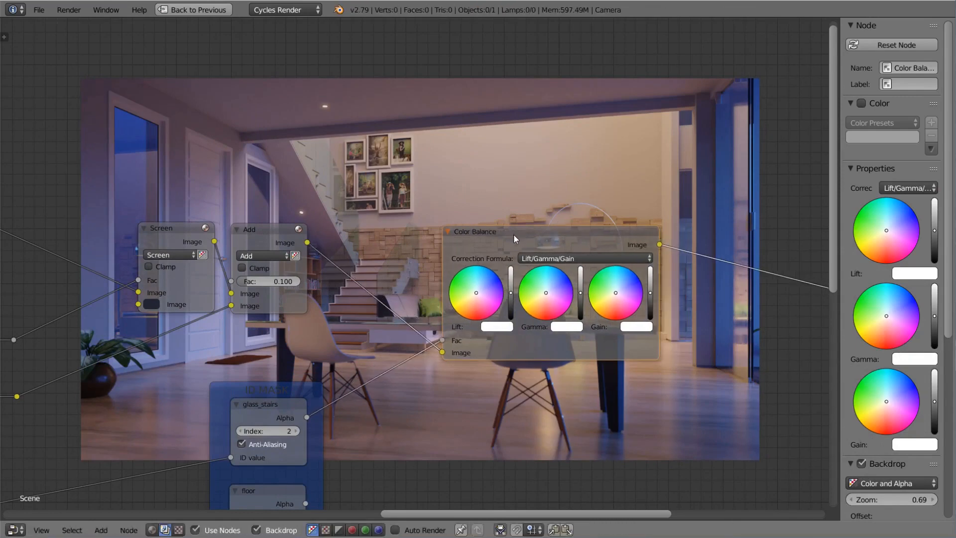
Set the Color Balance node's correction formula to Offset/Power/Slope (ASC-CDL).
middle_click_drag(496, 260, 459, 258)
left_click(545, 255)
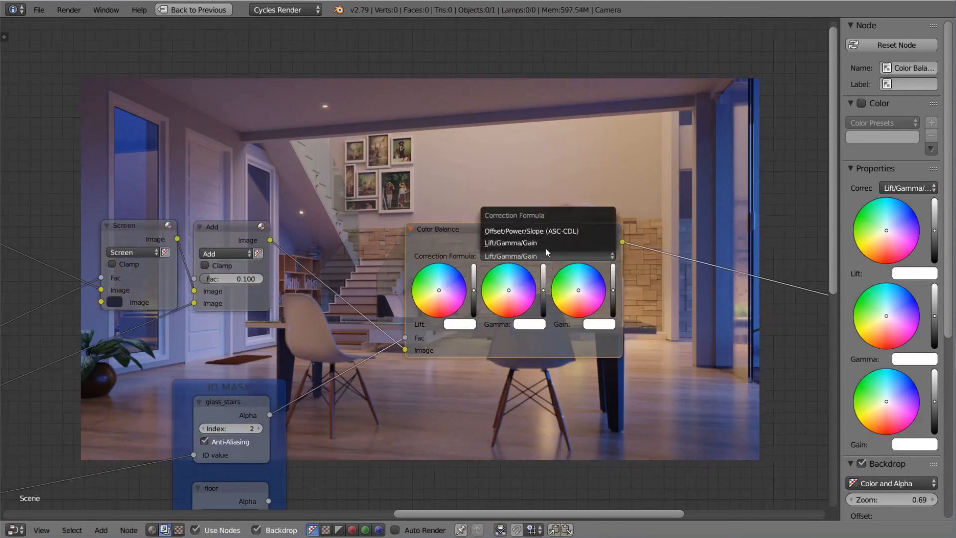
left_click(499, 231)
middle_click_drag(672, 318, 608, 322)
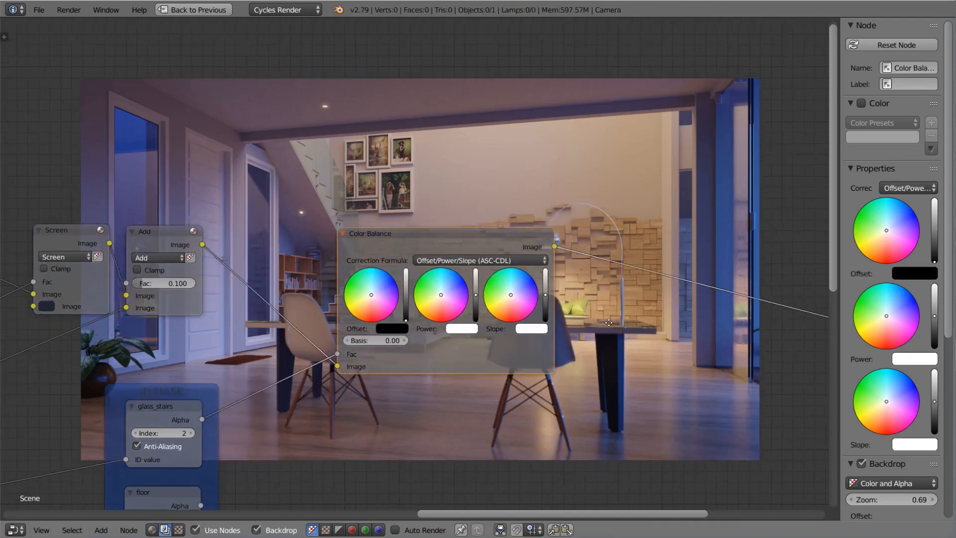
Shift the backdrop image upward in the node editor so the Color Balance node covers less of the stairs.
scroll(611, 336, "down", 2)
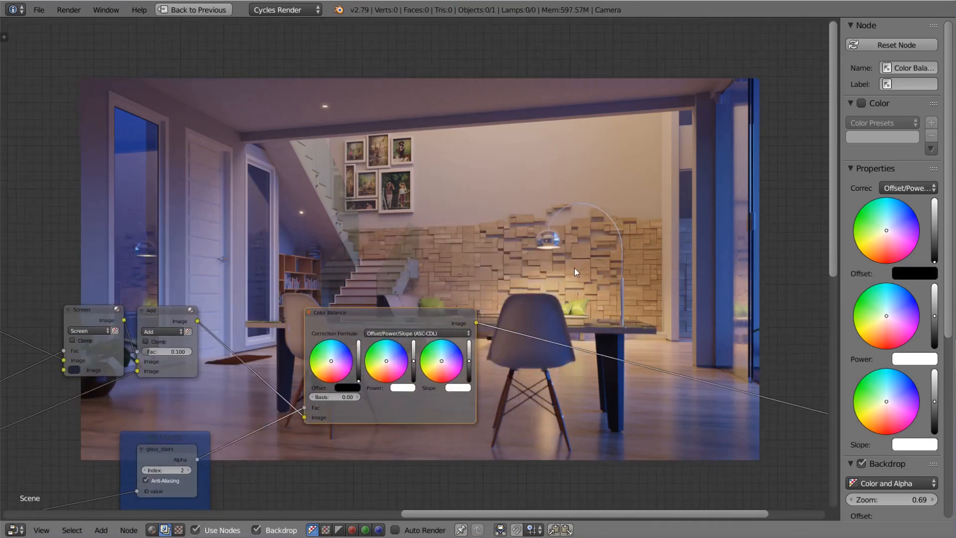
middle_click_drag(546, 265, 550, 194, "alt")
scroll(442, 358, "up", 3)
middle_click_drag(441, 358, 465, 307)
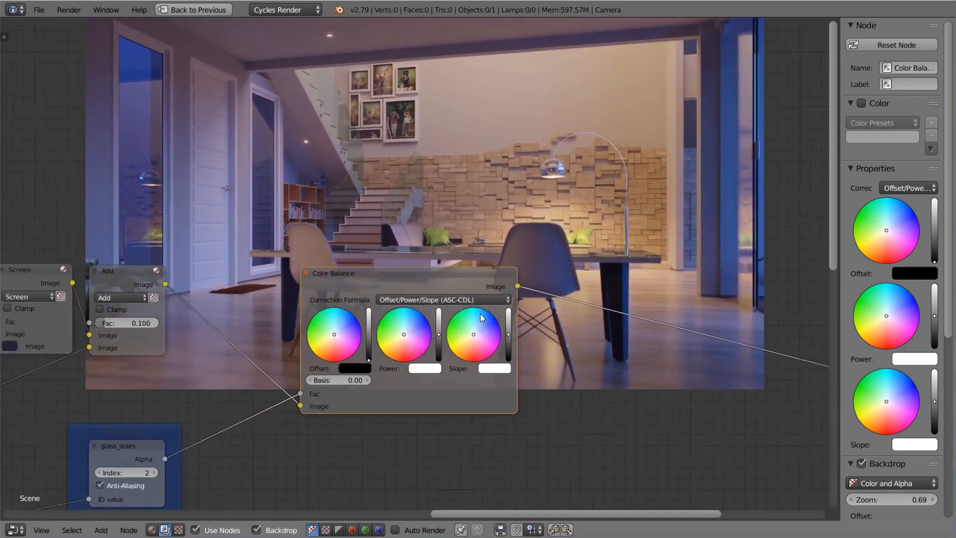
Try blue and orange tints for the Color Balance node's Power color and settle on a very pale peach.
scroll(455, 283, "up", 2)
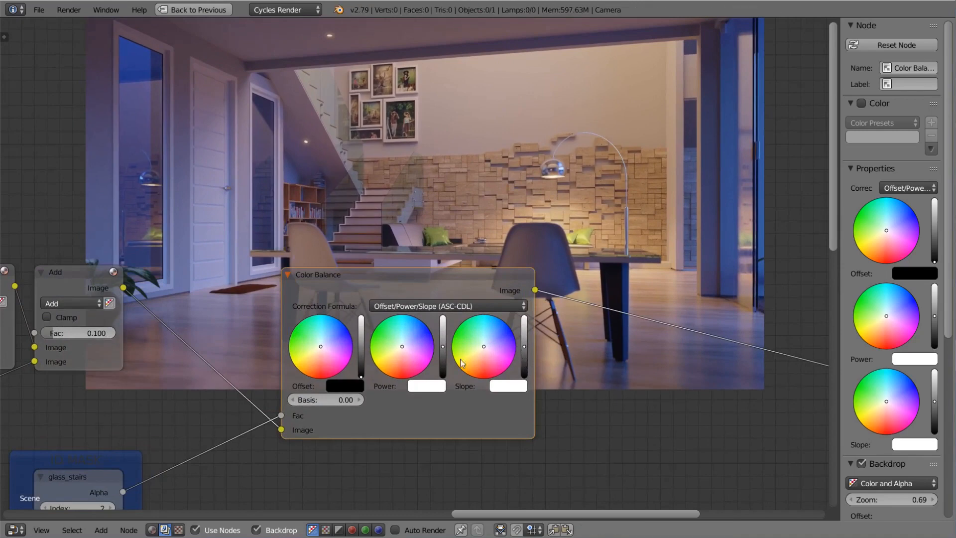
left_click_drag(404, 347, 411, 337)
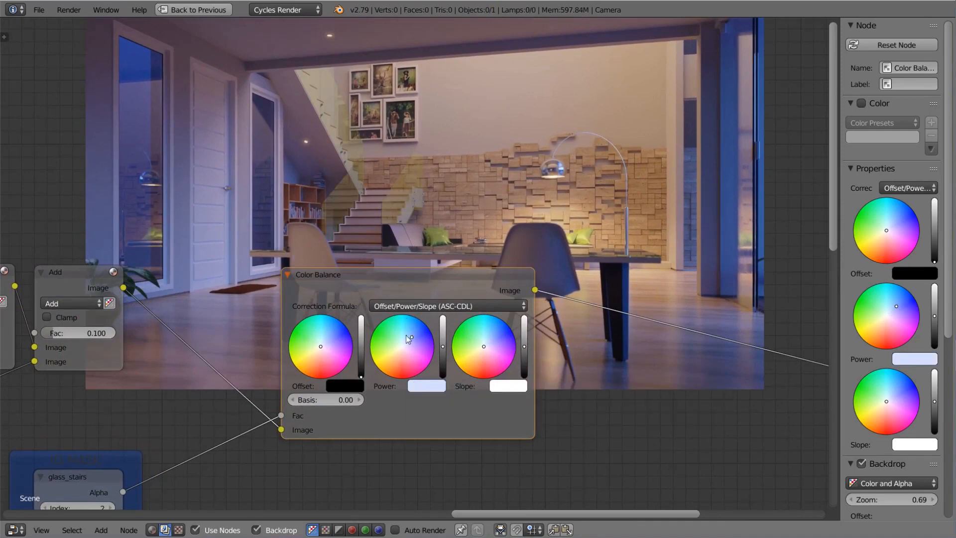
left_click_drag(406, 336, 414, 330)
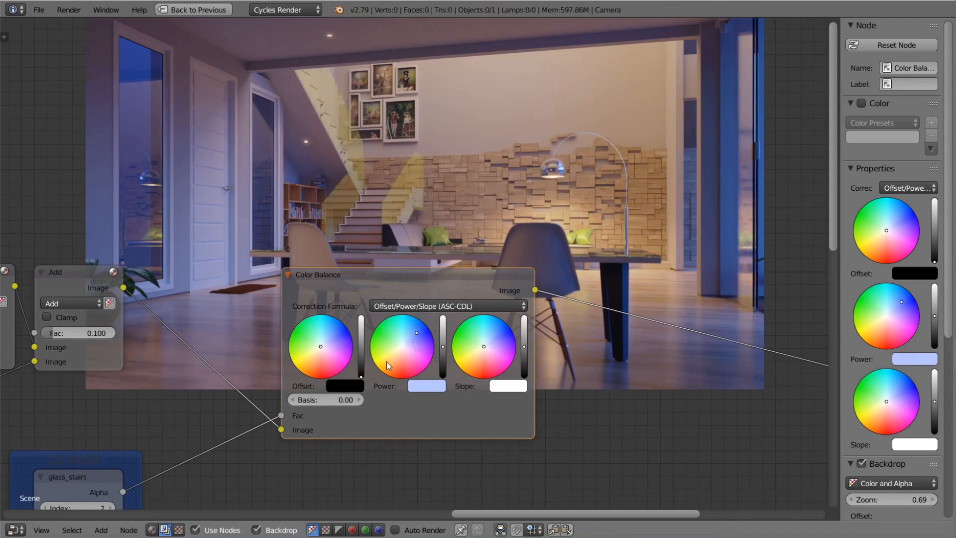
left_click_drag(416, 333, 403, 360)
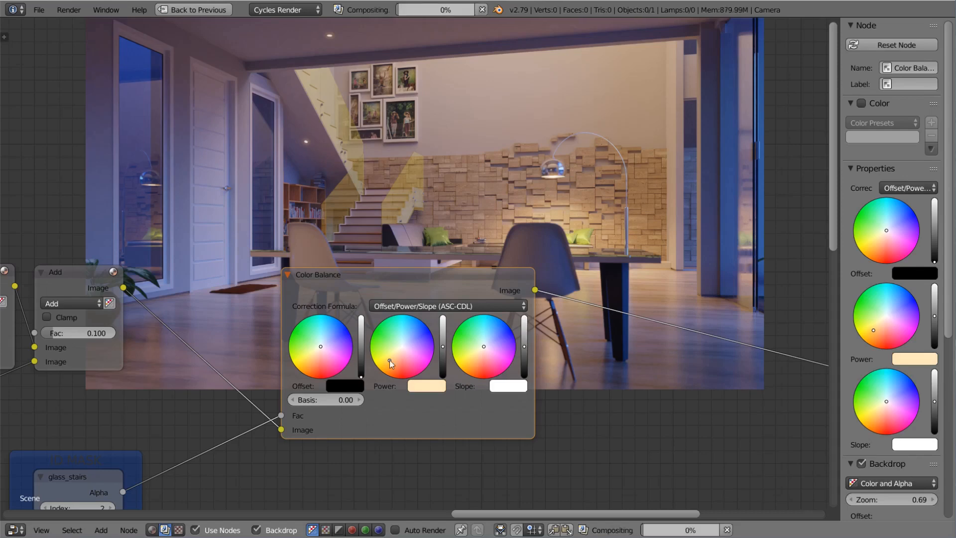
left_click_drag(389, 359, 400, 356)
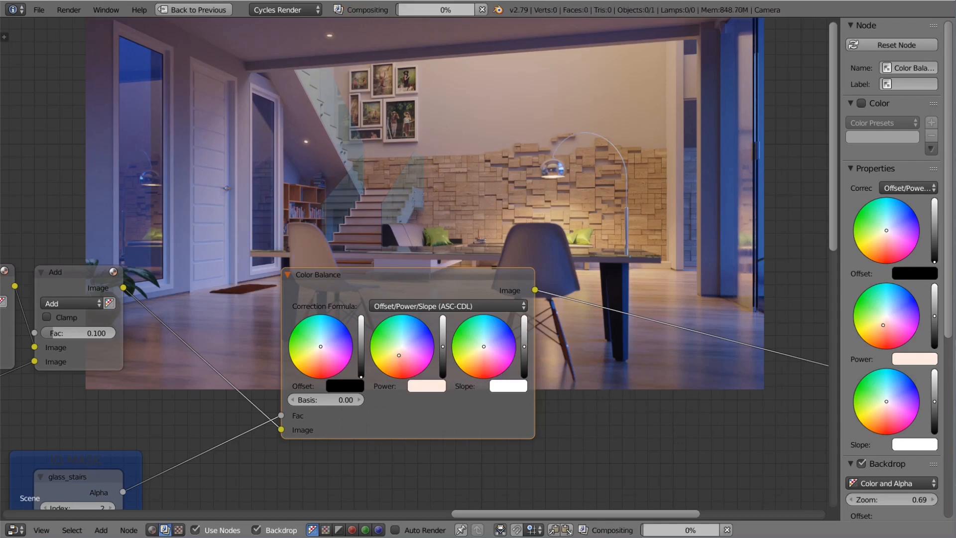
Mute and unmute the Color Balance node twice to compare the glass stairs with and without the correction.
scroll(626, 373, "down", 5)
middle_click_drag(626, 373, 604, 375)
scroll(408, 279, "up", 2)
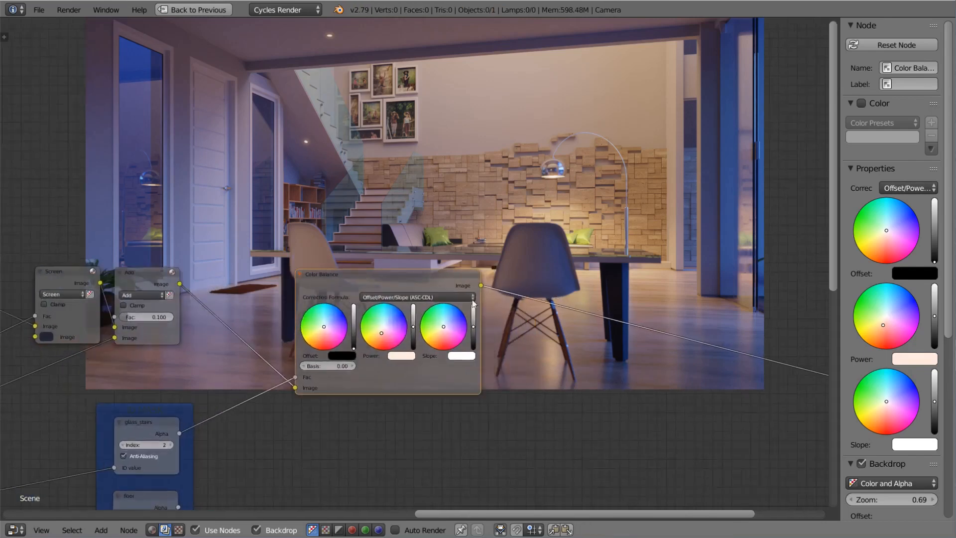
key("m")
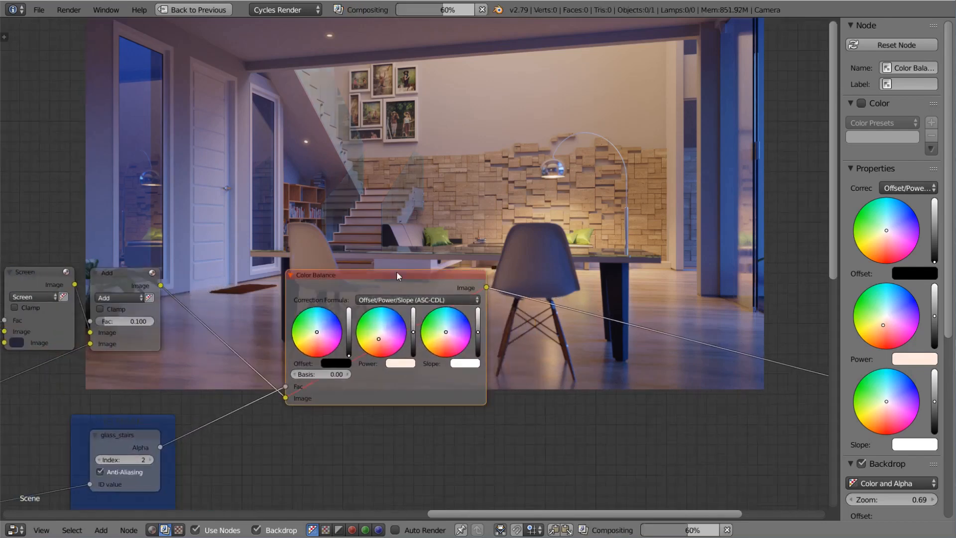
key("m")
key("m")
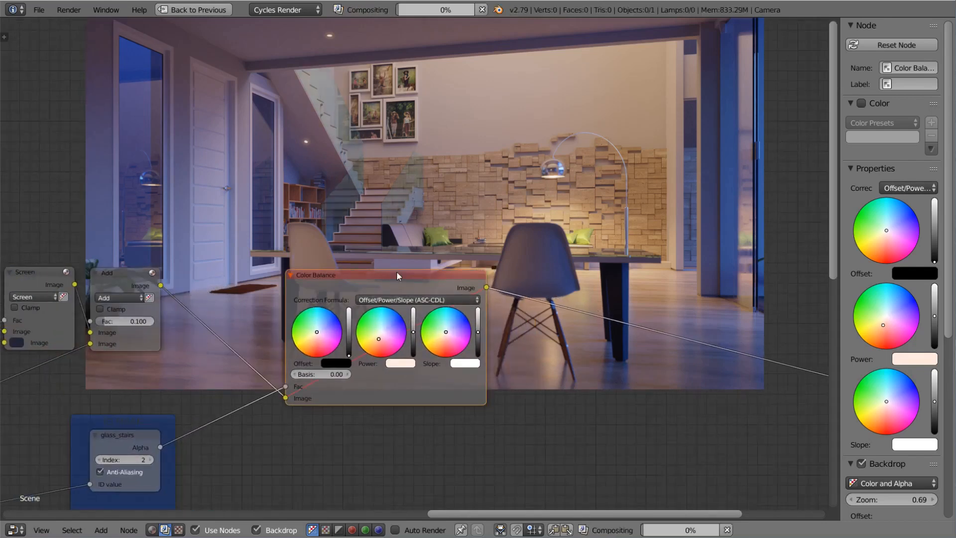
key("m")
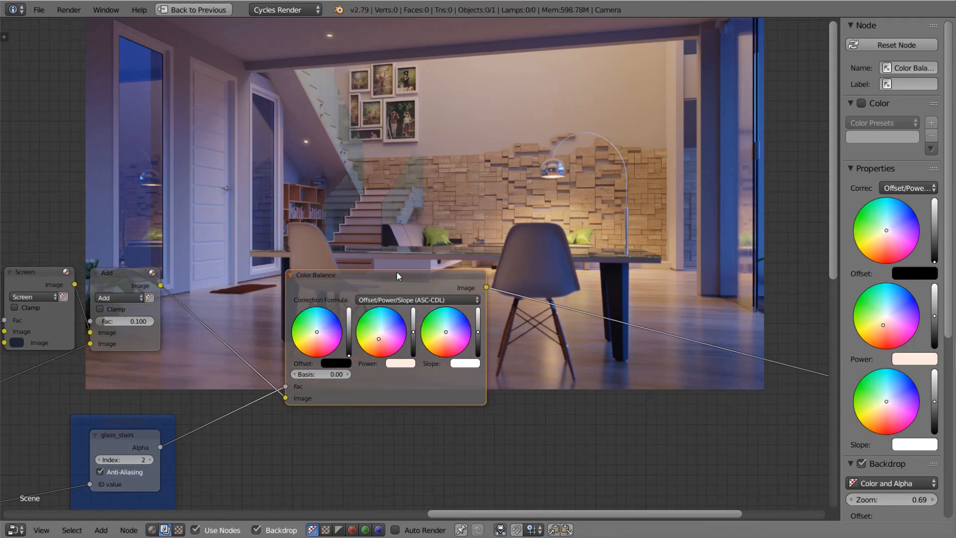
Collapse the Color Balance node and widen it enough to show its full title.
scroll(393, 273, "down", 2)
scroll(413, 299, "up", 1)
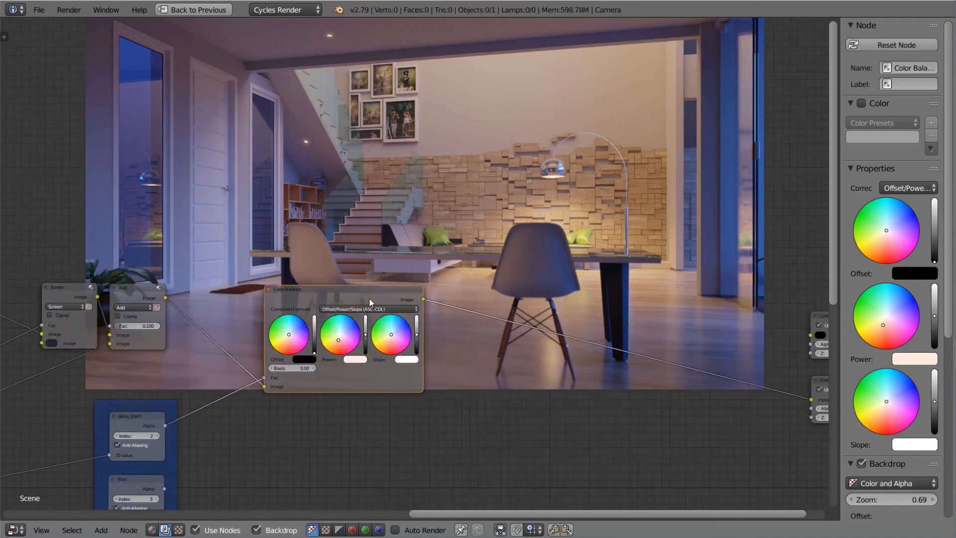
key("h")
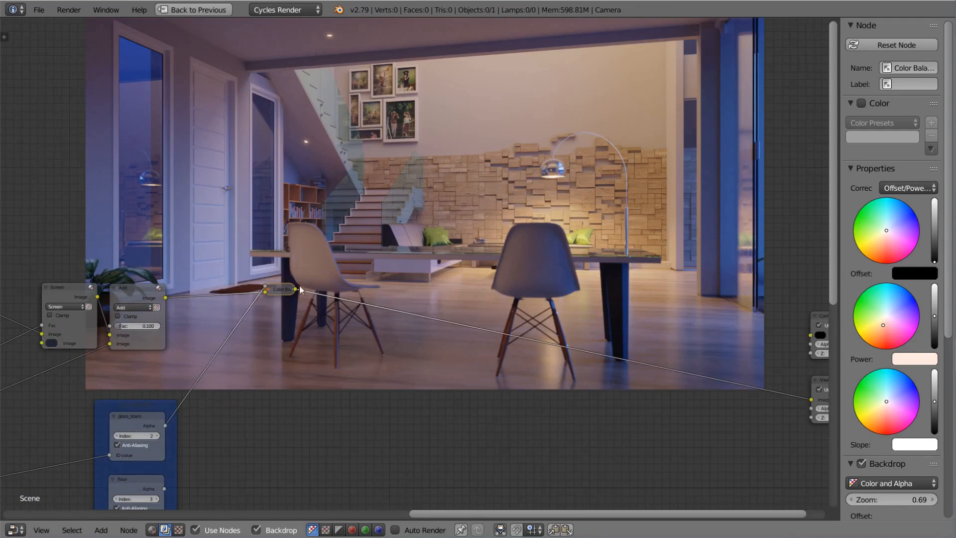
left_click_drag(292, 290, 333, 292)
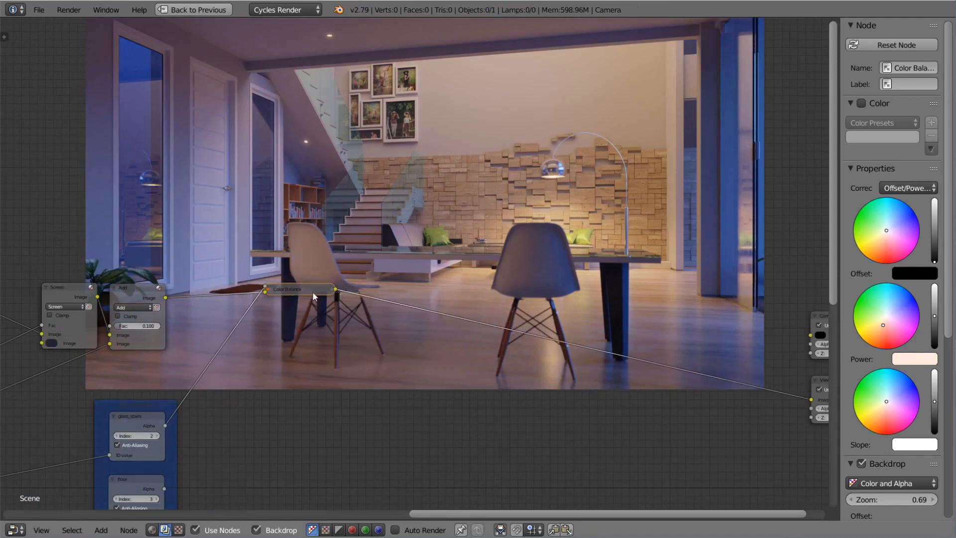
Align the collapsed Color Balance node with the Add mix's output and label it "GLASS STAIRS".
middle_click_drag(314, 291, 381, 294)
left_click_drag(381, 294, 382, 297)
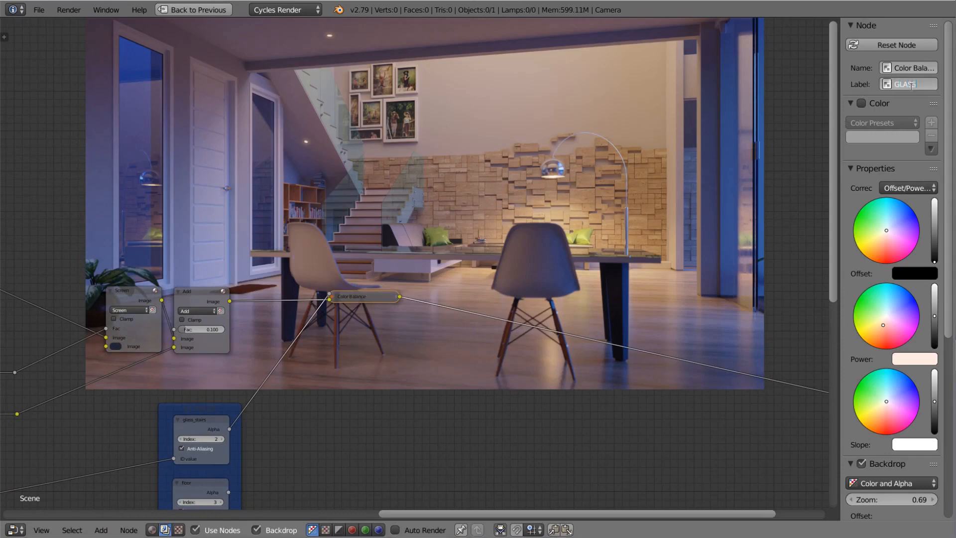
type("AIRS")
key("Return")
Add a second Color Balance node below GLASS STAIRS and set its correction formula to Offset/Power/Slope (ASC-CDL).
middle_click_drag(350, 327, 426, 211)
scroll(411, 281, "up", 4)
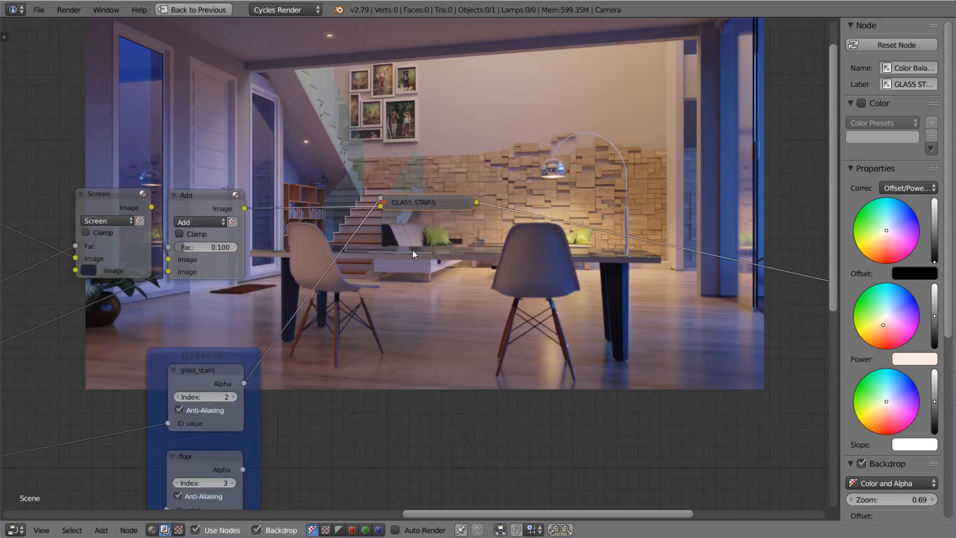
key("shift+a")
left_click(406, 232)
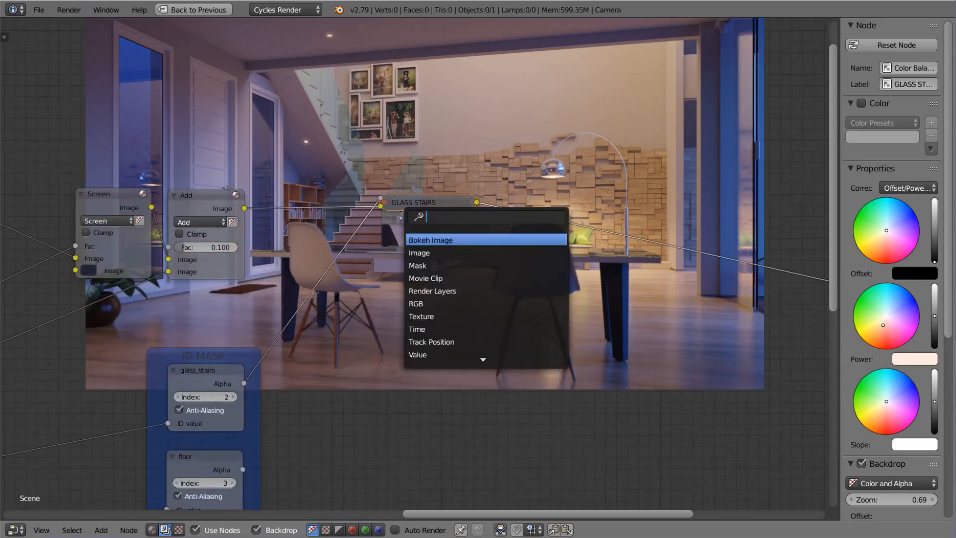
type("COLOR")
key("Return")
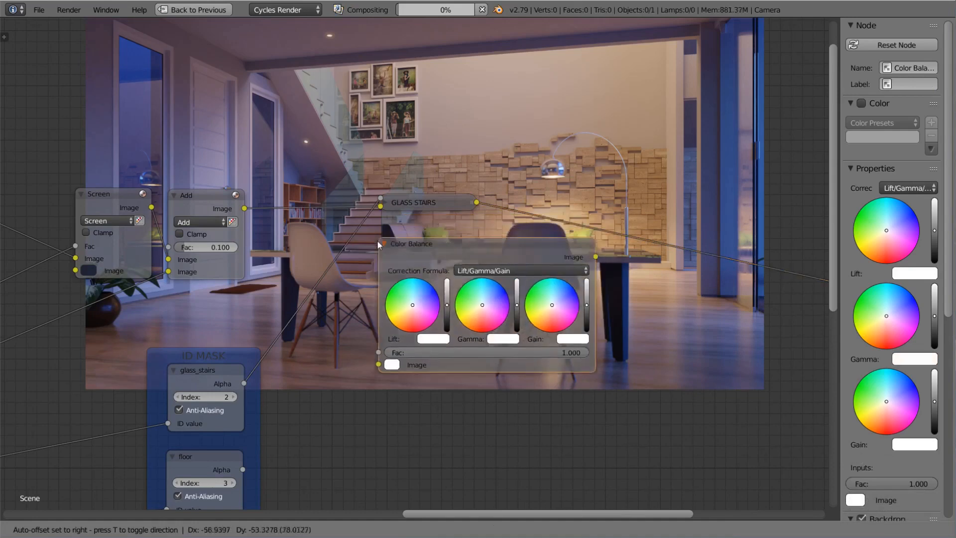
left_click(376, 270)
left_click(503, 301)
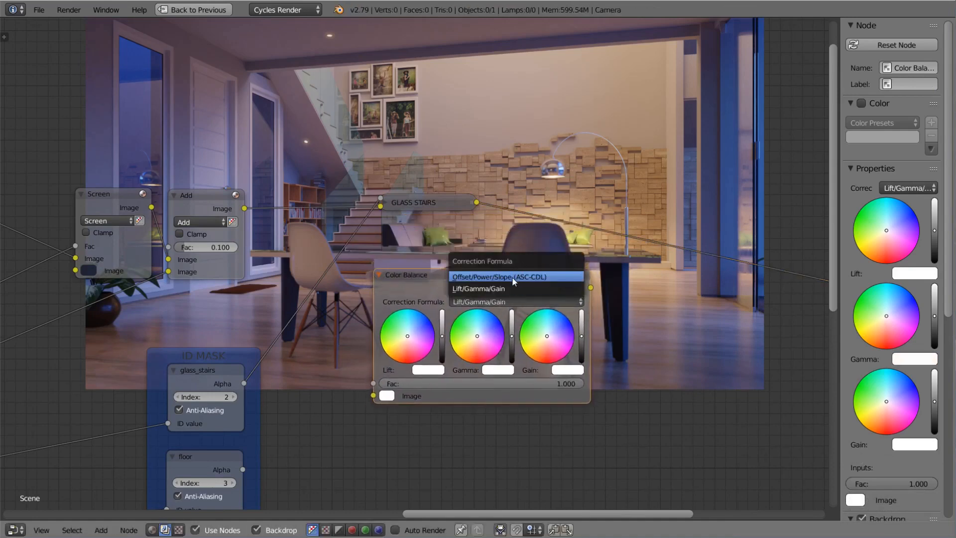
left_click(512, 275)
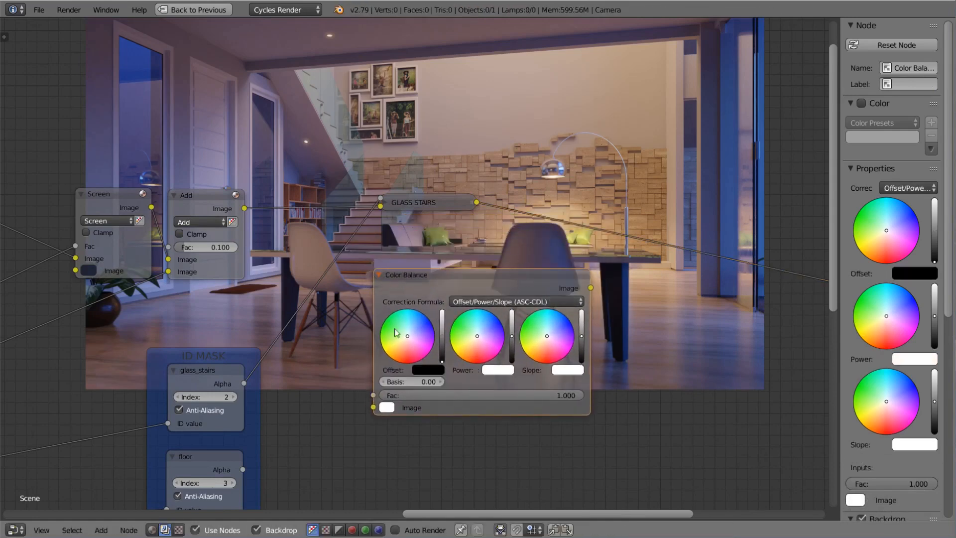
Connect the floor mask's Alpha to the new Color Balance node's Fac and GLASS STAIRS to its Image input, and preview it.
left_click(244, 469)
left_click_drag(243, 469, 373, 395)
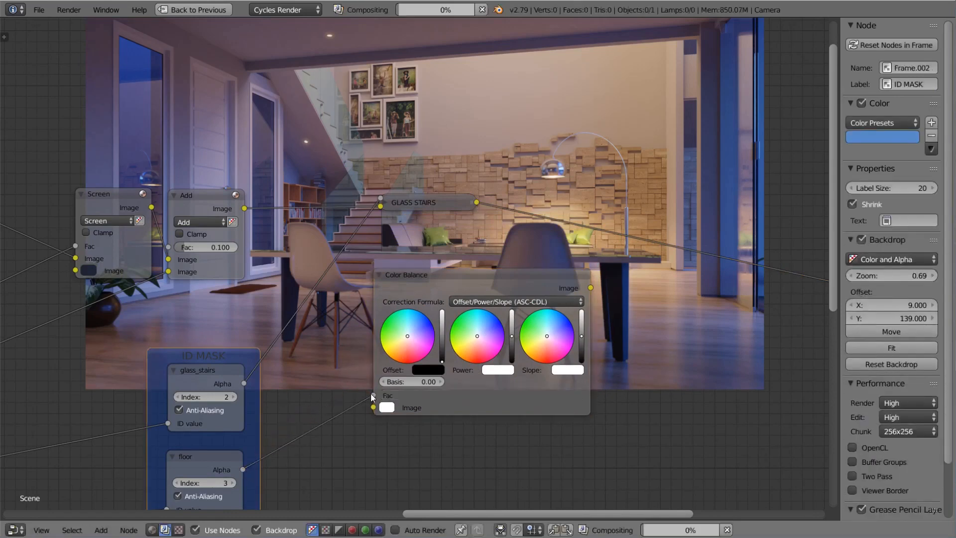
left_click_drag(476, 202, 376, 408)
left_click(455, 274)
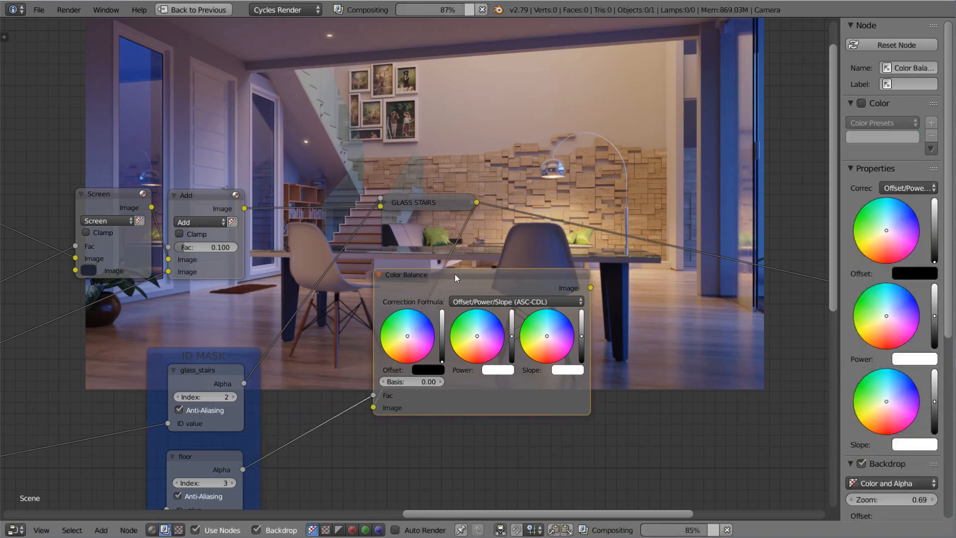
Move the new Color Balance node up closer beneath the GLASS STAIRS node.
left_click_drag(455, 274, 462, 244)
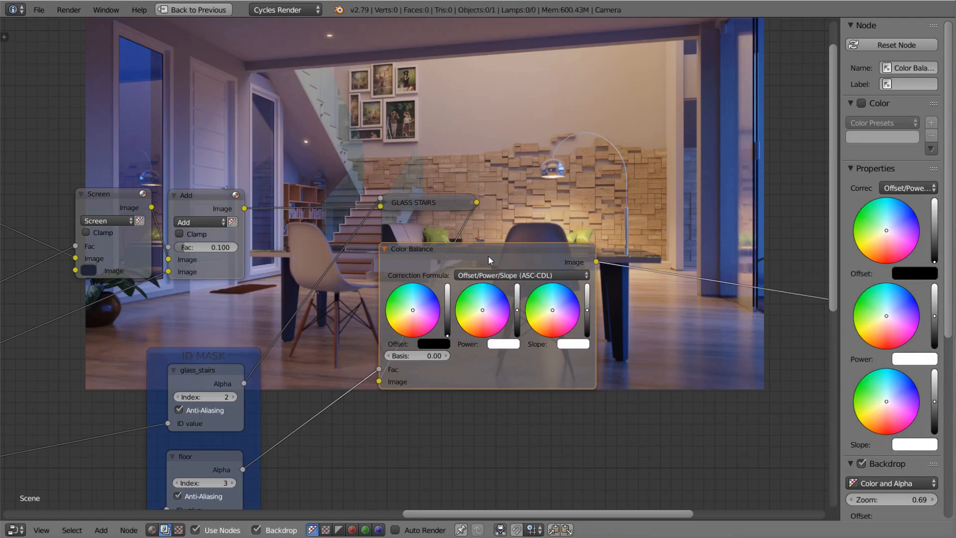
scroll(462, 253, "down", 2)
scroll(533, 256, "up", 3)
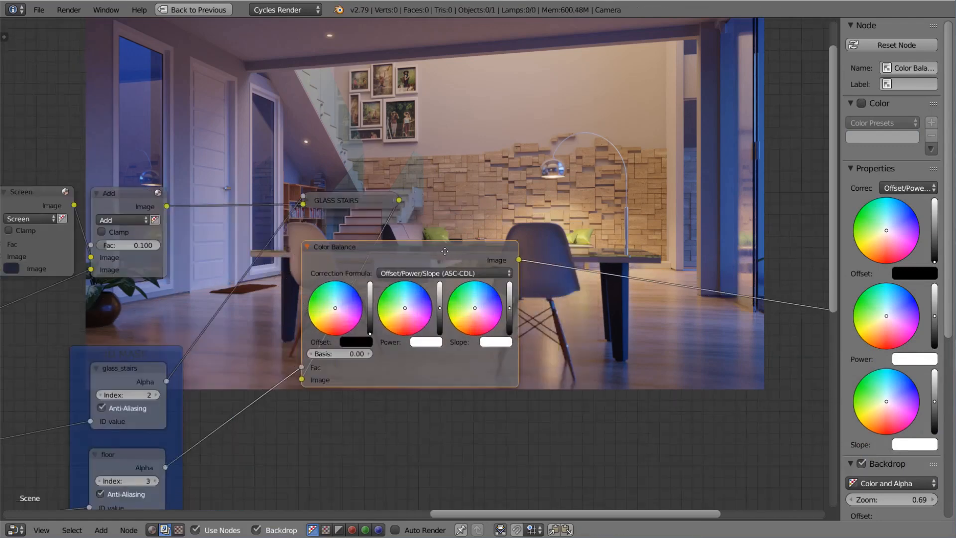
scroll(533, 259, "up", 1)
left_click_drag(533, 261, 530, 262)
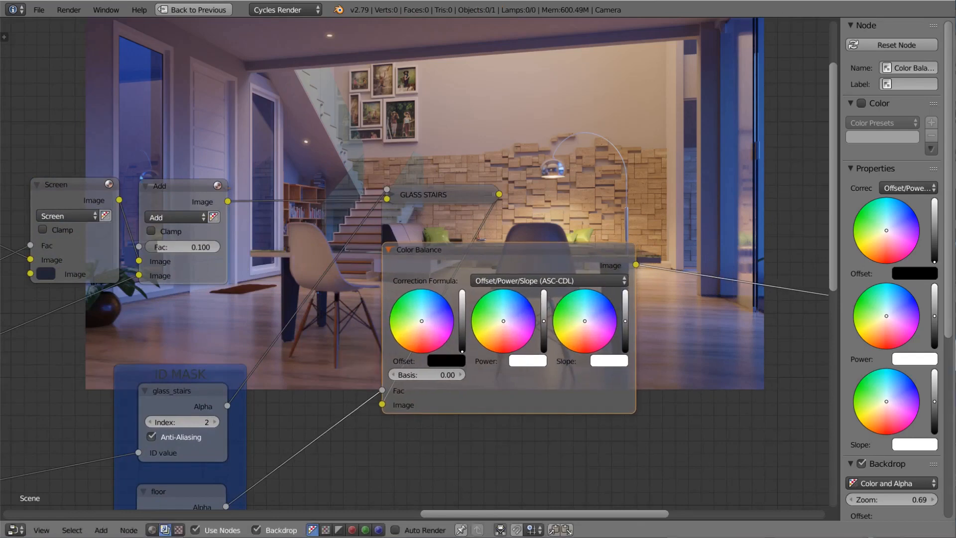
left_click(568, 281)
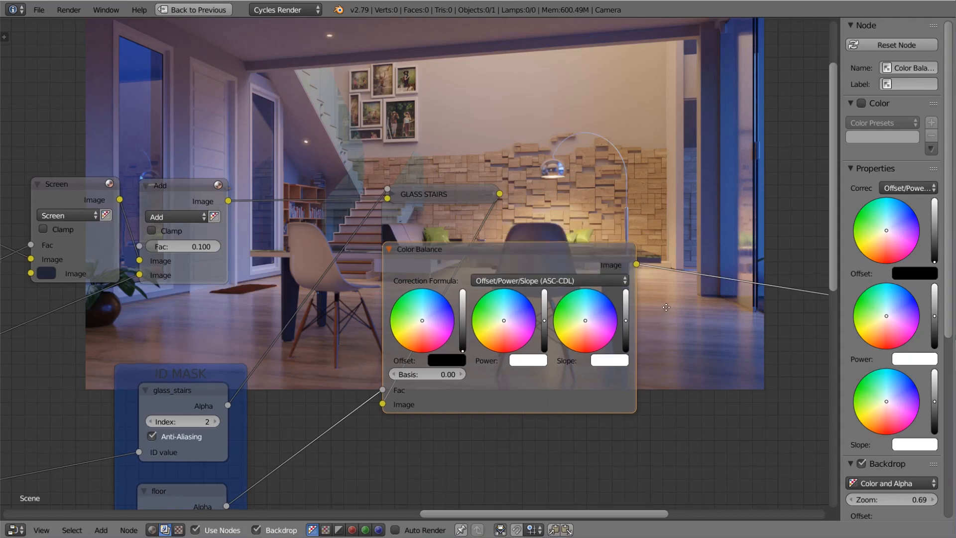
middle_click_drag(664, 307, 656, 284)
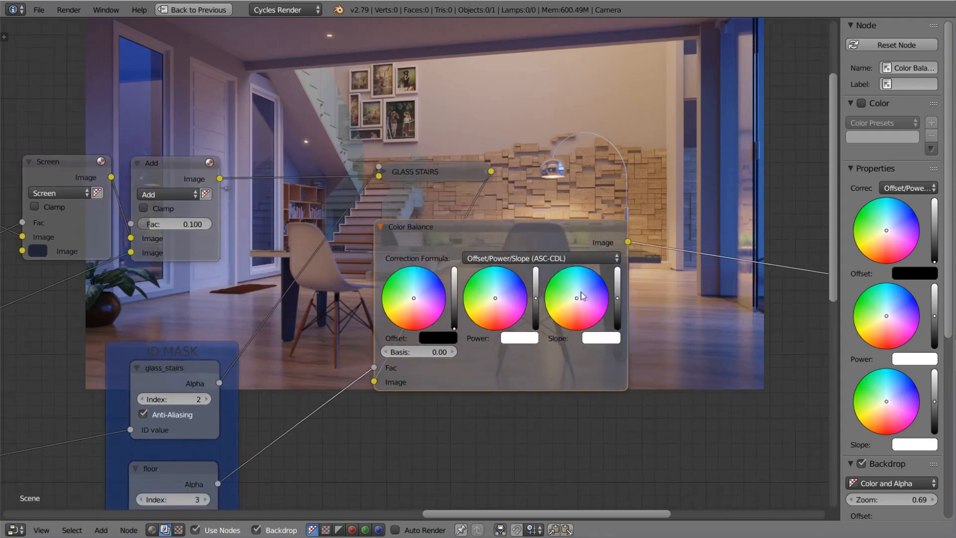
middle_click_drag(616, 230, 476, 213)
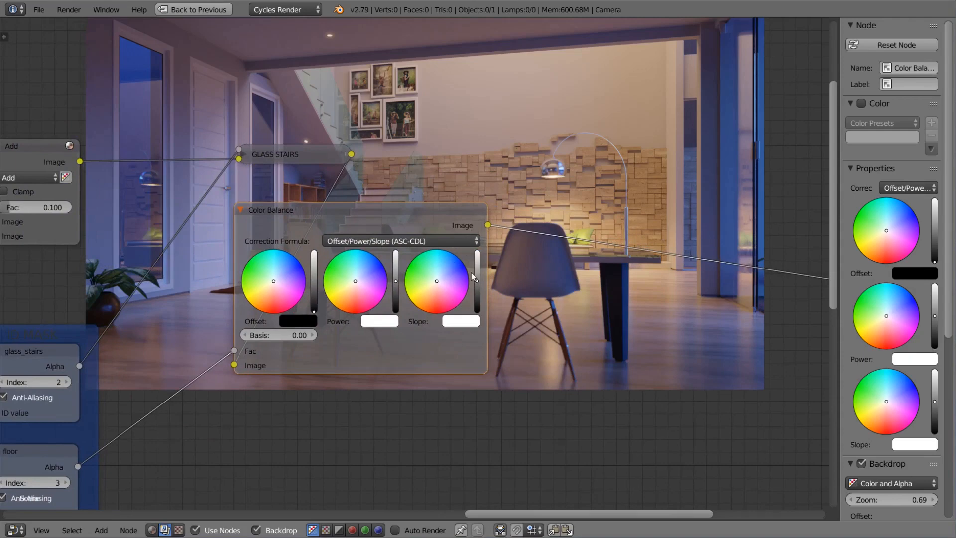
Lower the Slope brightness slightly on the floor's Color Balance node and check the darkened floor in the backdrop.
scroll(471, 273, "up", 2)
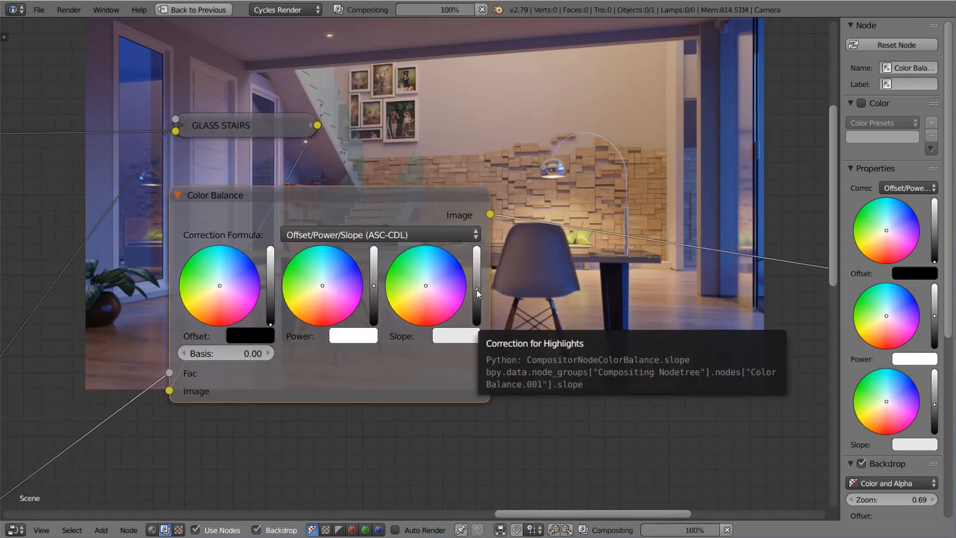
left_click_drag(476, 290, 479, 295)
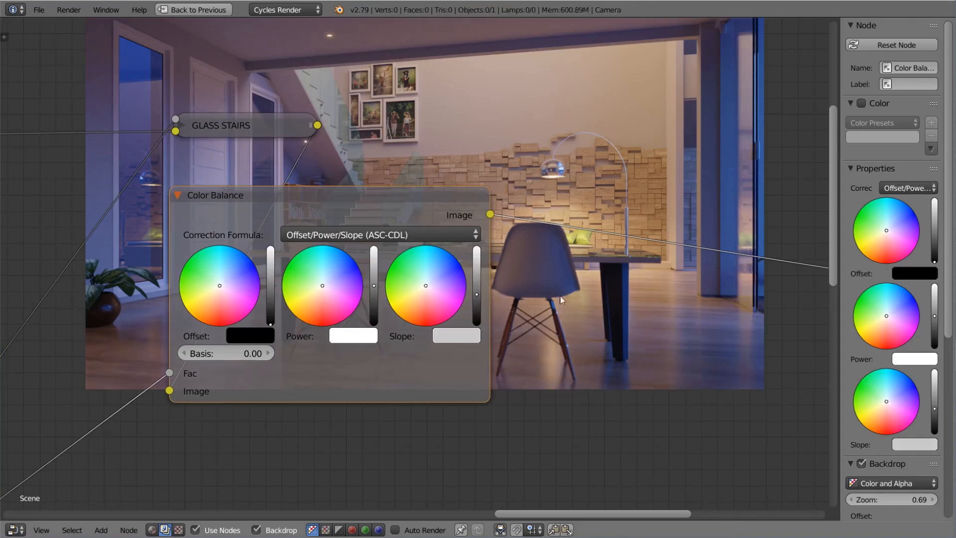
scroll(610, 313, "down", 4)
middle_click_drag(617, 321, 514, 485)
scroll(491, 433, "down", 2)
middle_click_drag(491, 433, 691, 283)
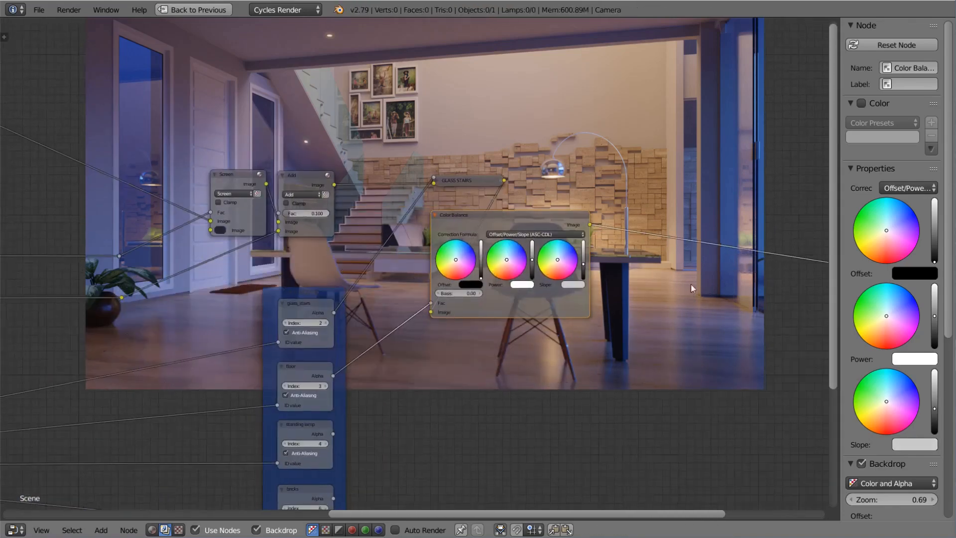
scroll(575, 206, "up", 2)
middle_click_drag(575, 206, 264, 395)
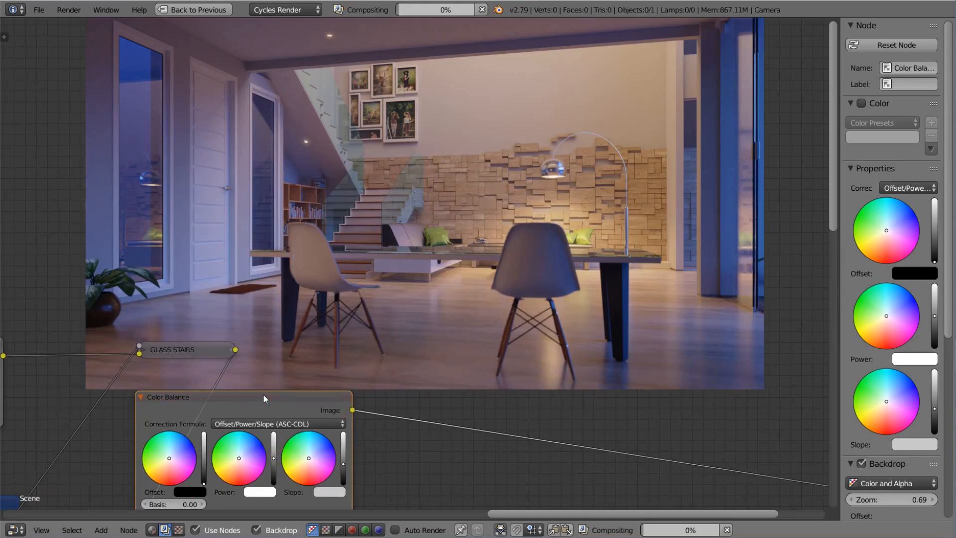
scroll(264, 395, "down", 1)
middle_click_drag(264, 396, 373, 320)
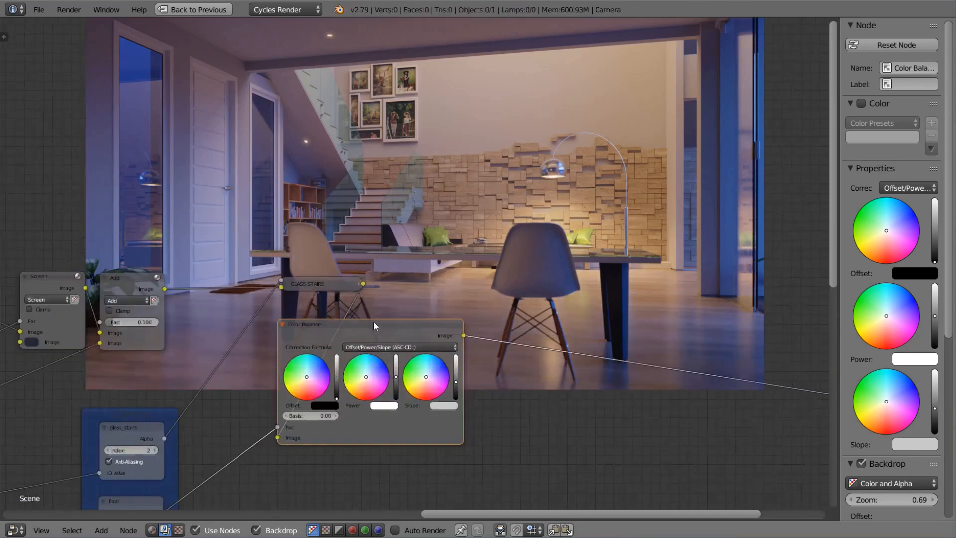
Collapse the floor's Color Balance node, widen it to show its full title, and label it "FLOOR".
key("h")
scroll(365, 325, "up", 1)
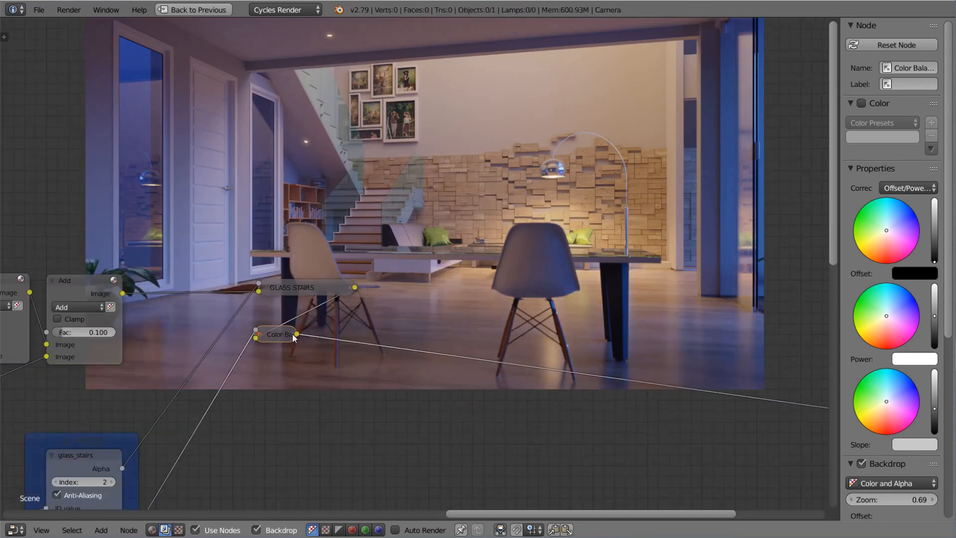
left_click_drag(291, 334, 371, 336)
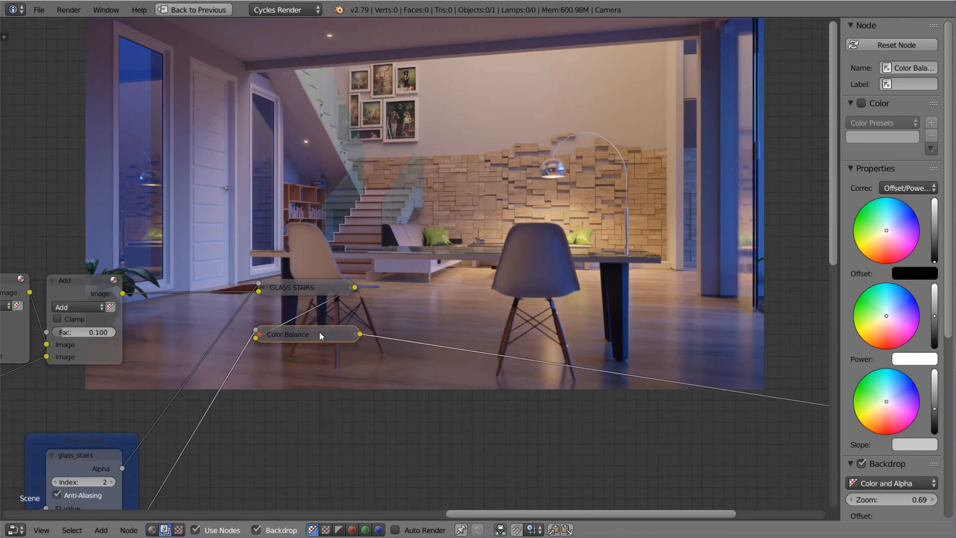
left_click(909, 85)
type("FLOOR")
key("Return")
Add a Color Balance node below FLOOR using Offset/Power/Slope (ASC-CDL) and connect FLOOR's output to its Image input.
scroll(428, 352, "down", 1)
middle_click_drag(321, 372, 423, 288)
scroll(408, 242, "up", 2)
key("shift+a")
left_click(411, 267)
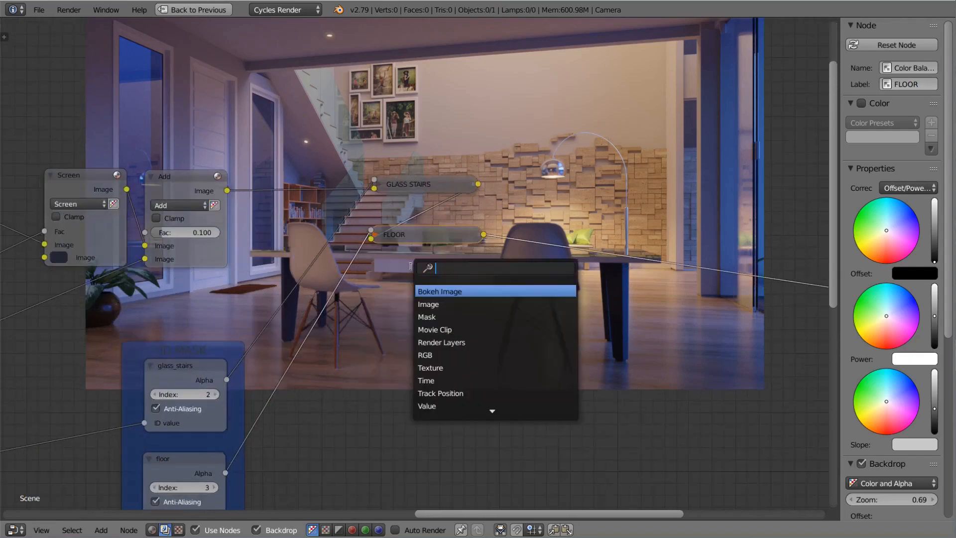
type("COLOR")
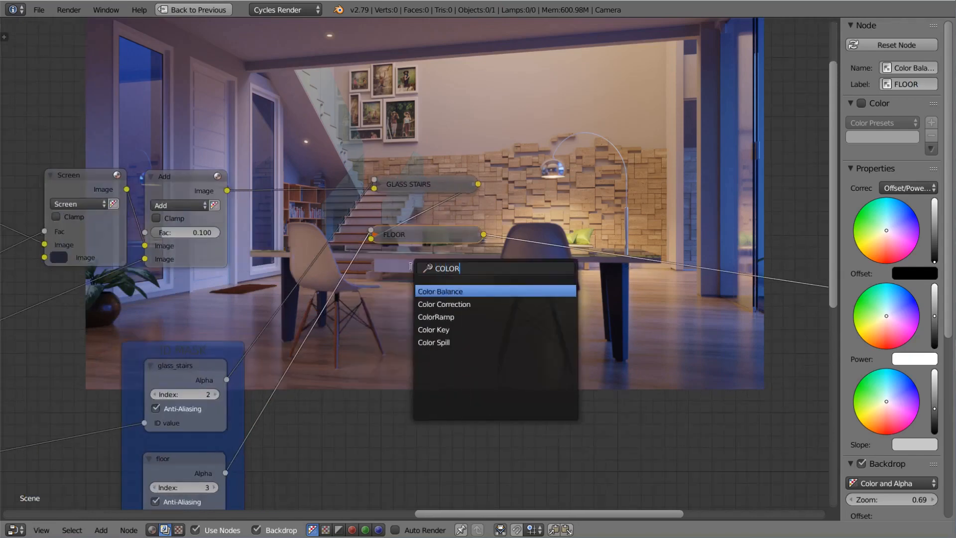
key("Return")
left_click(369, 270)
left_click(537, 302)
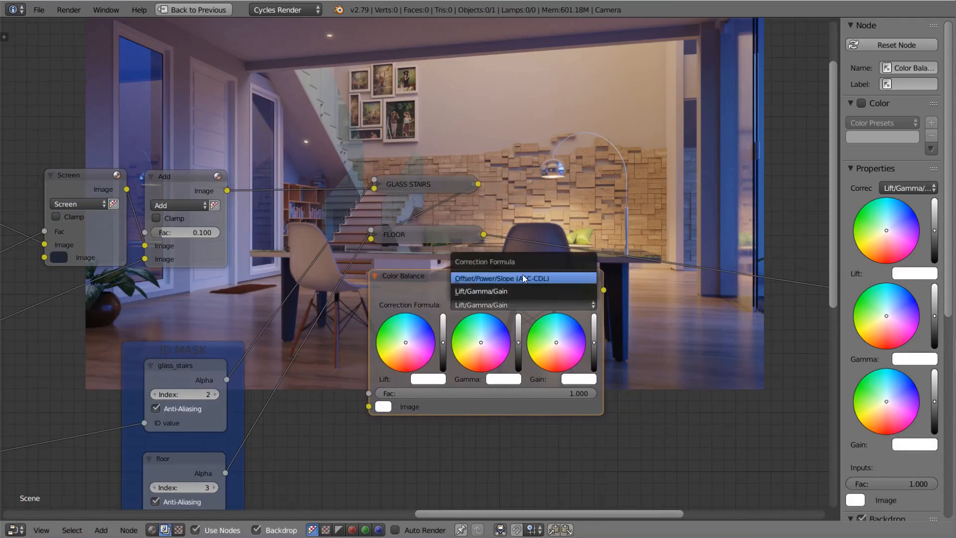
left_click(524, 279)
left_click_drag(483, 234, 369, 419)
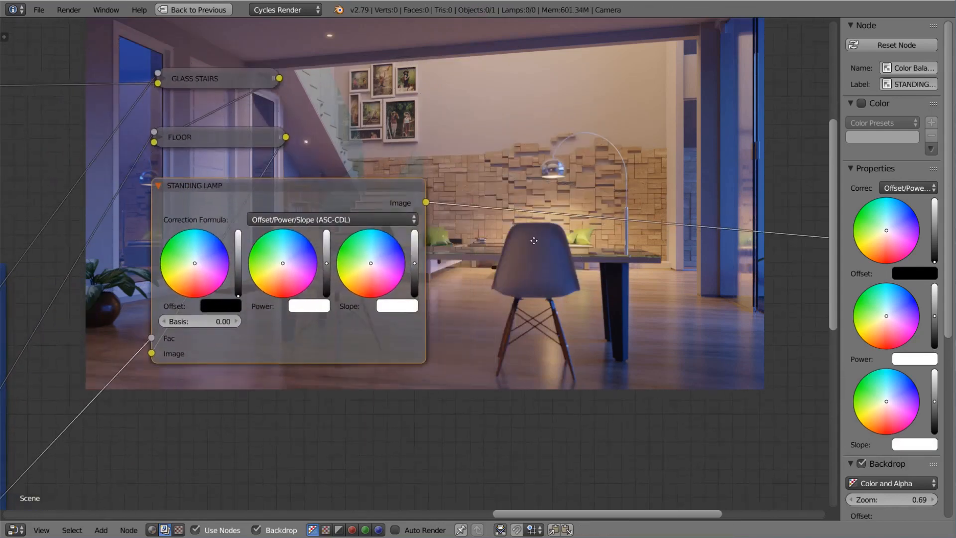
Raise the STANDING LAMP node's Slope brightness slightly, then collapse the node and widen it to show its full label.
left_click_drag(411, 264, 411, 256)
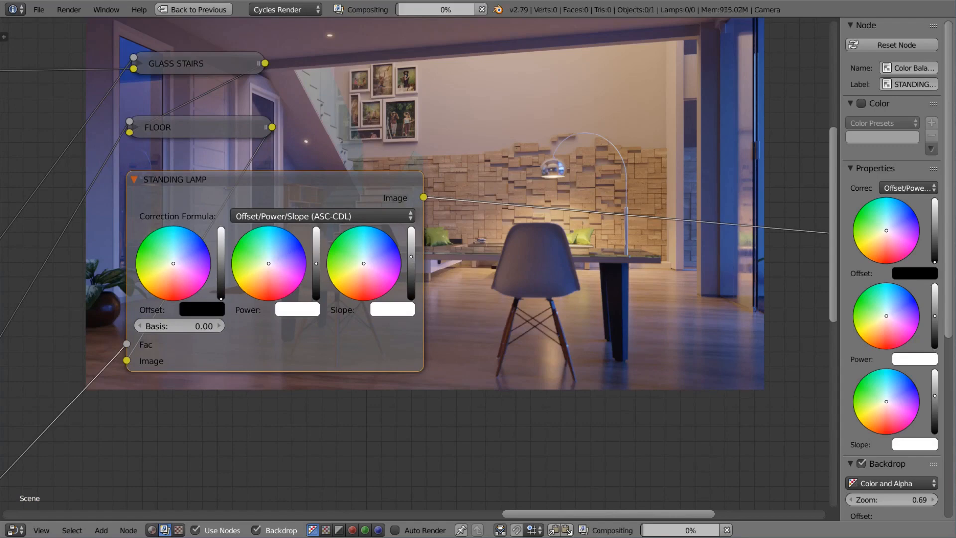
scroll(411, 255, "down", 3)
scroll(394, 193, "up", 1)
key("h")
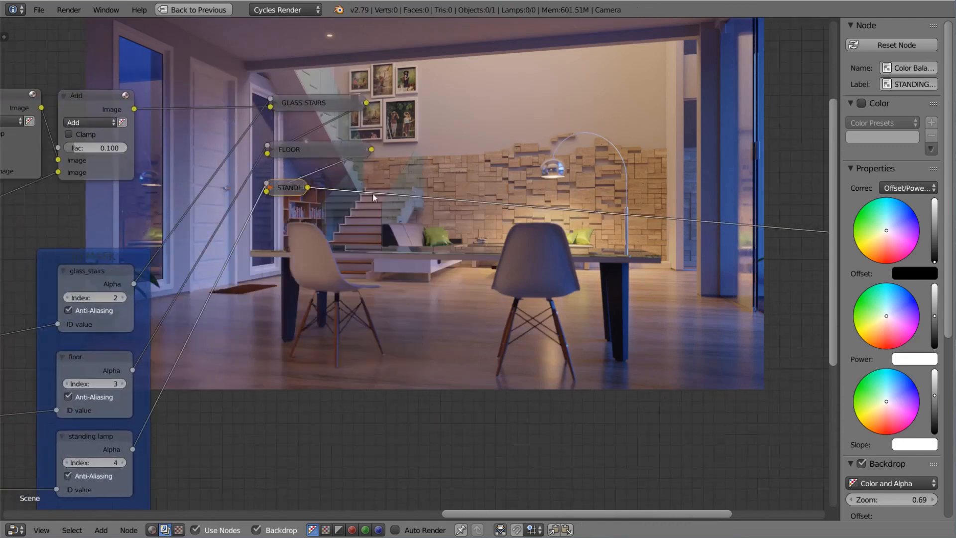
left_click_drag(301, 187, 368, 187)
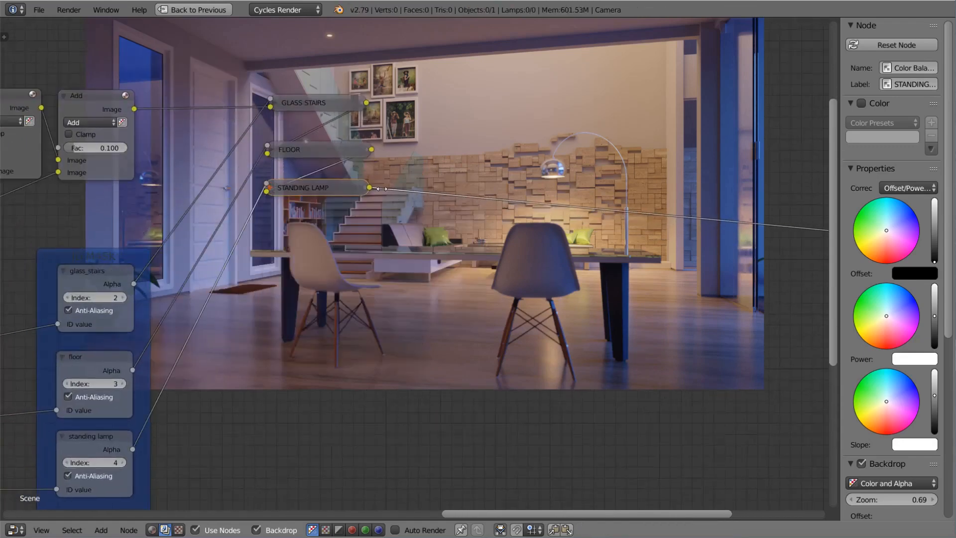
Add a Color Balance node below STANDING LAMP and set its correction formula to Offset/Power/Slope (ASC-CDL).
middle_click_drag(319, 256, 456, 232)
key("shift+a")
left_click(440, 199)
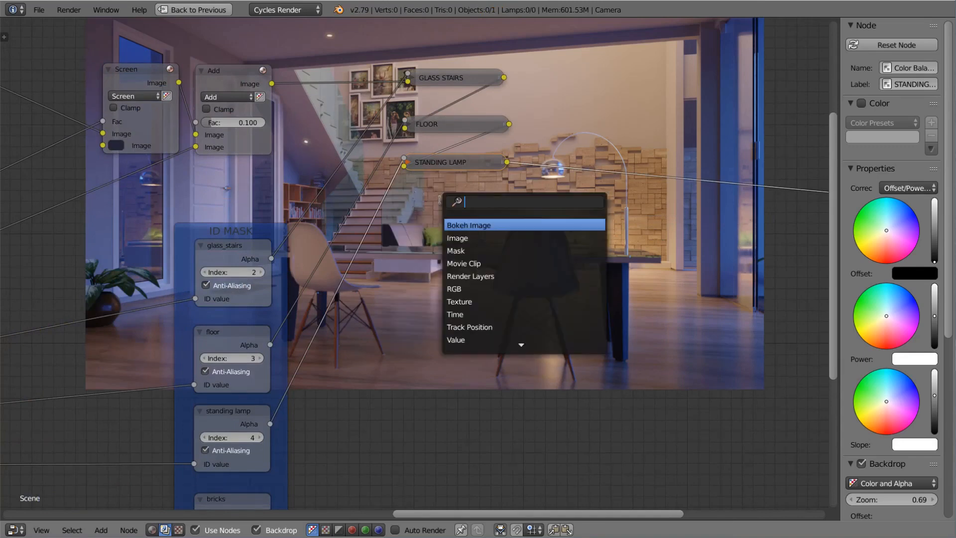
type("COLOR")
key("Return")
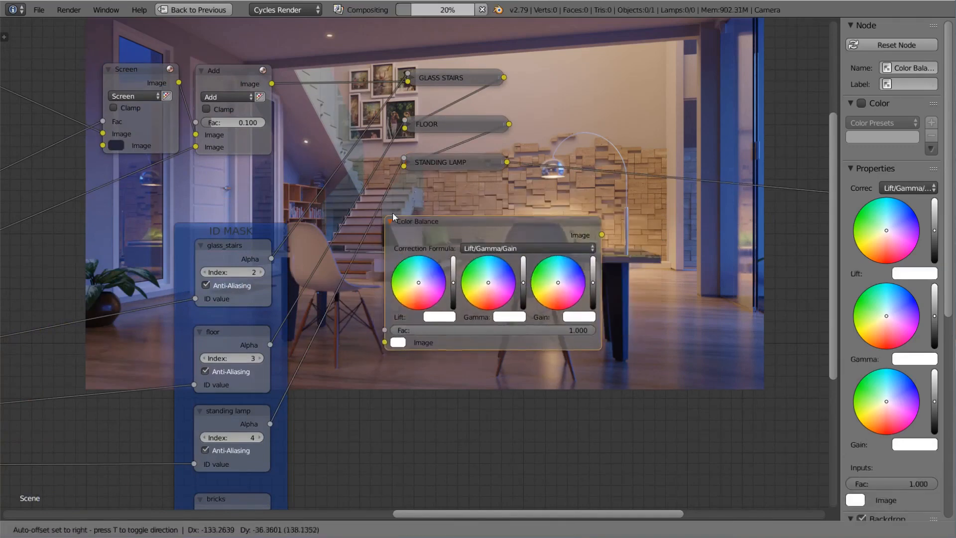
left_click(410, 215)
left_click(520, 241)
left_click(528, 219)
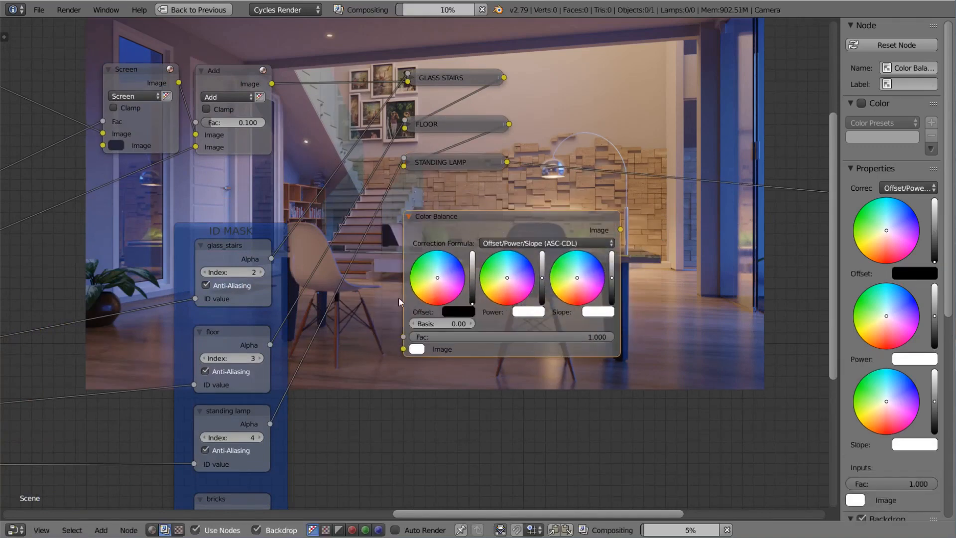
Connect STANDING LAMP to the new Color Balance node's Image input and the bricks mask's Alpha to its Fac, and preview it.
left_click_drag(508, 161, 403, 349)
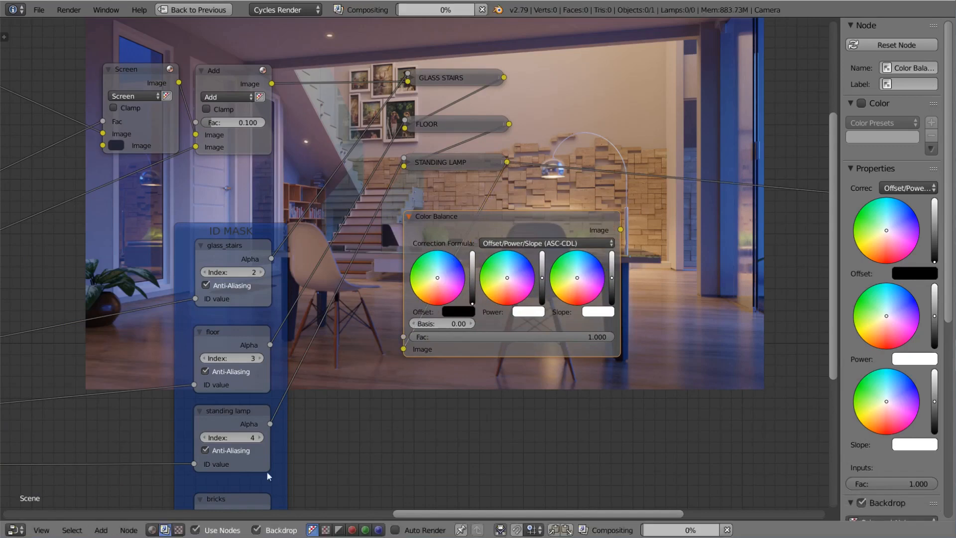
middle_click_drag(327, 452, 333, 417)
left_click_drag(277, 475, 358, 335)
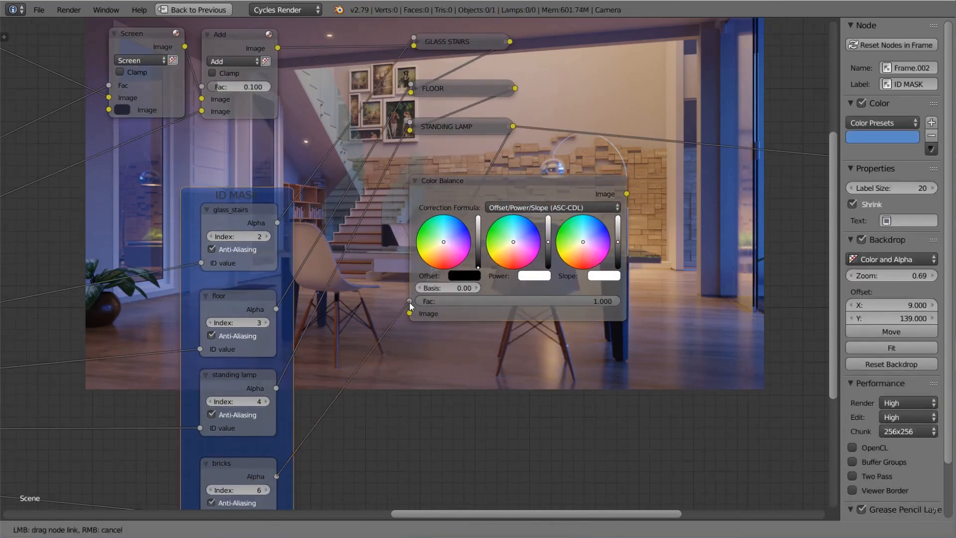
left_click_drag(410, 305, 409, 301)
middle_click_drag(409, 301, 223, 298)
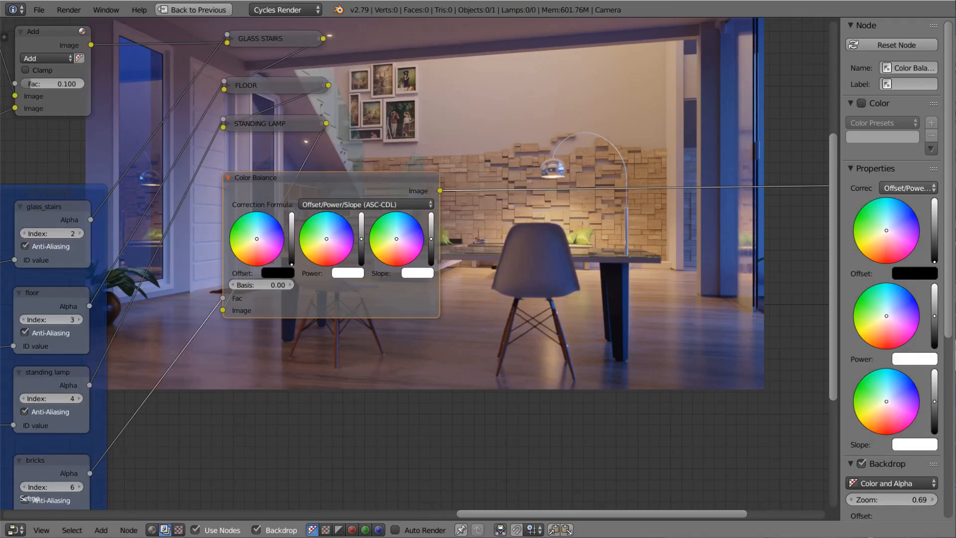
Raise the Slope brightness and slightly increase the Power on the bricks' Color Balance node for a brighter, more contrasted wall.
scroll(67, 435, "up", 3)
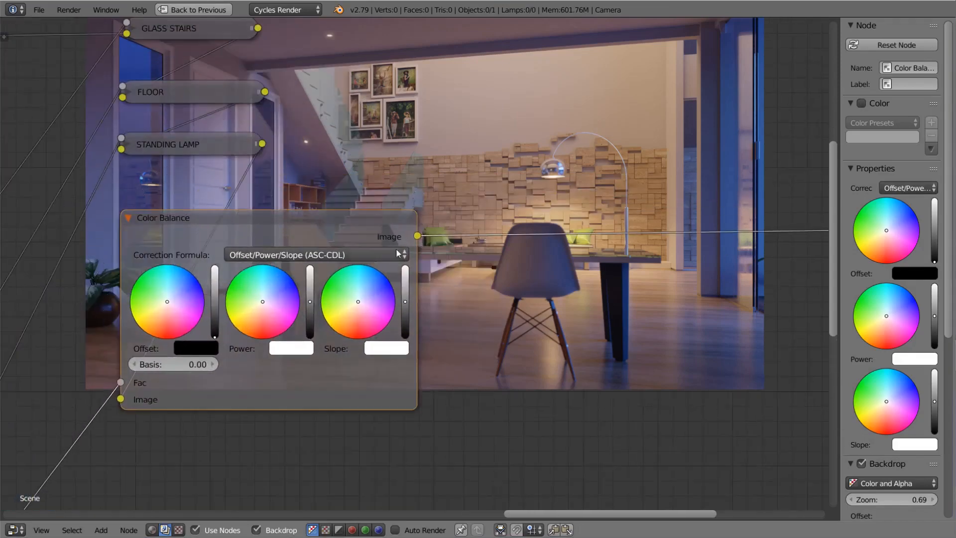
left_click_drag(403, 300, 408, 285)
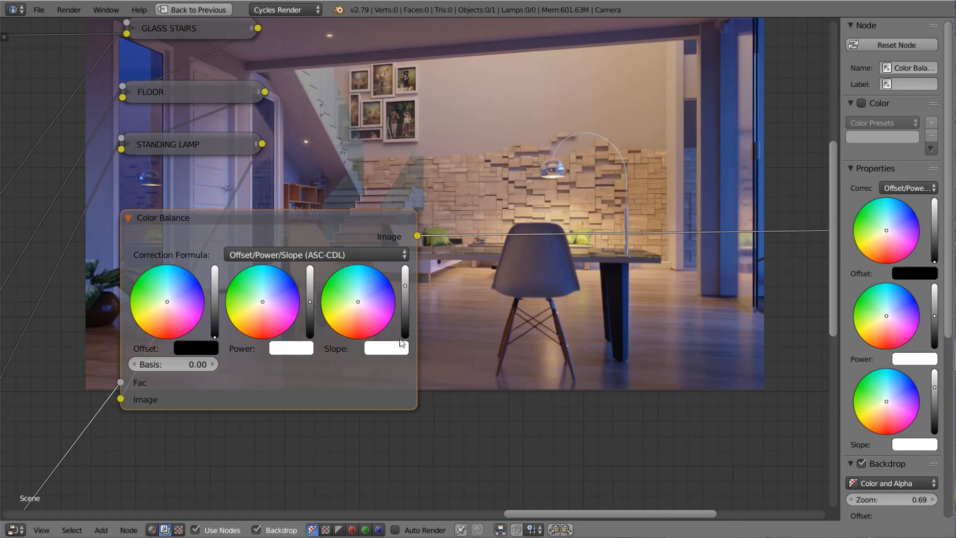
scroll(414, 327, "up", 2)
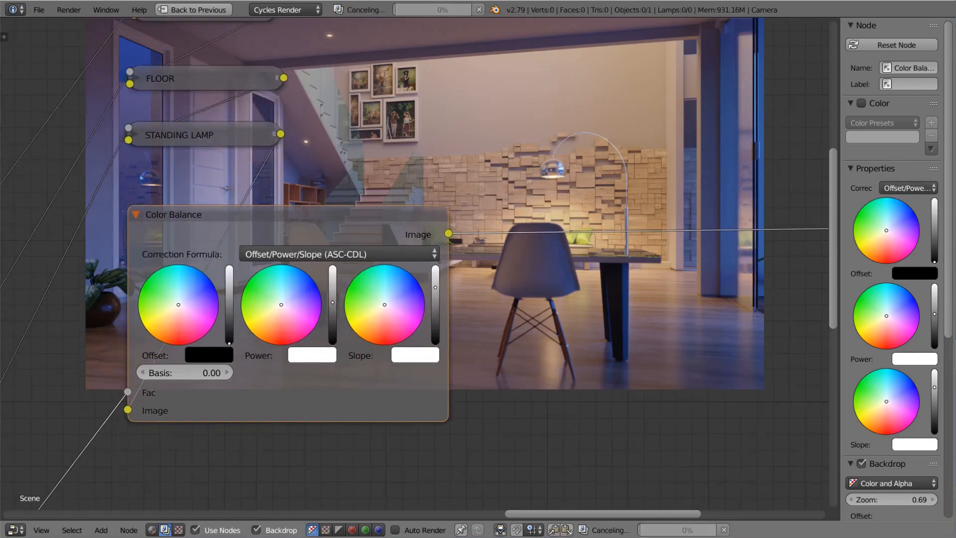
left_click_drag(333, 302, 332, 299)
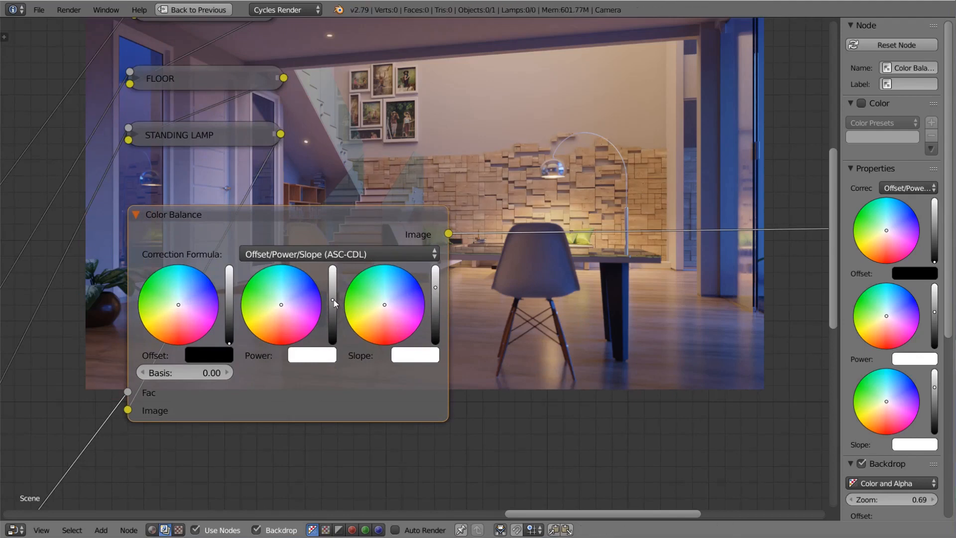
Mute and unmute the bricks' Color Balance node to compare the wall with and without the correction.
scroll(408, 261, "down", 3)
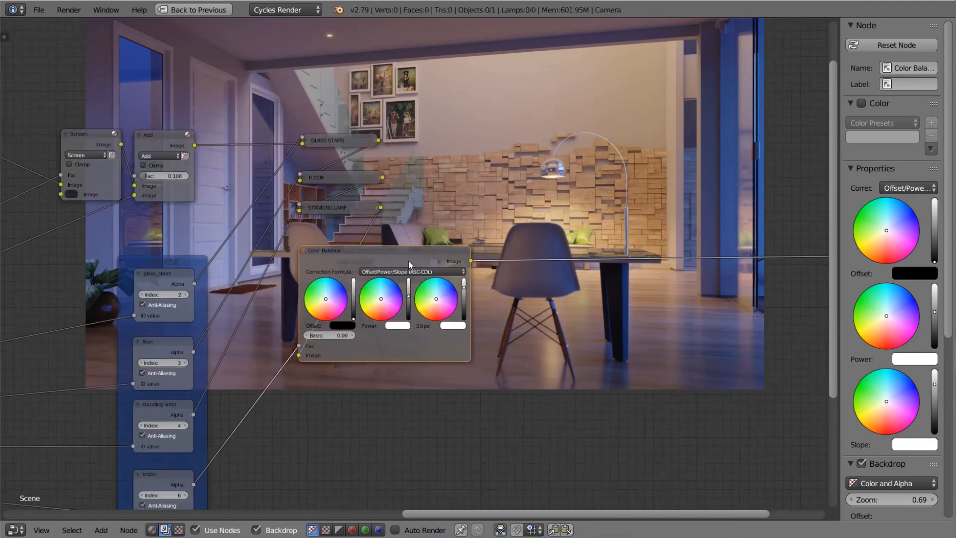
key("m")
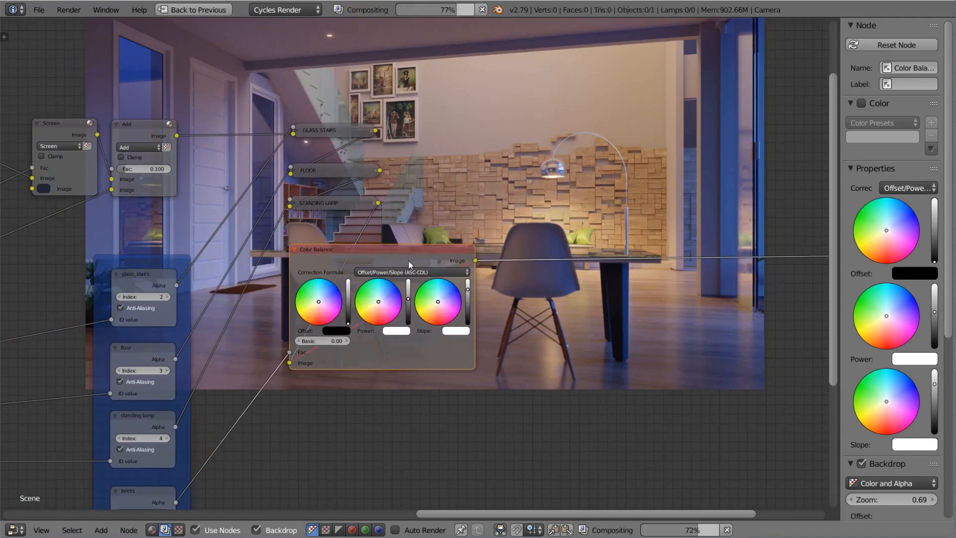
key("m")
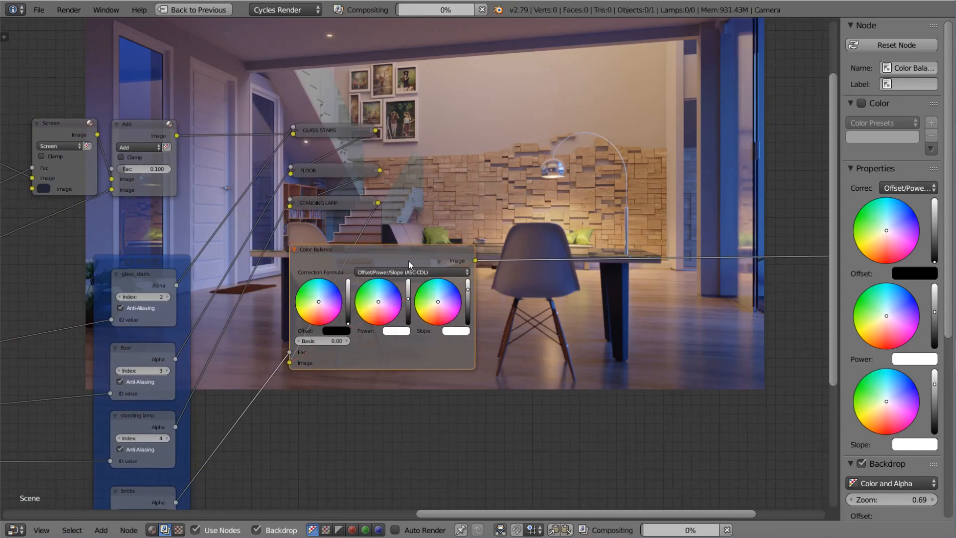
Collapse the bricks' Color Balance node and label it "BRICKS".
key("h")
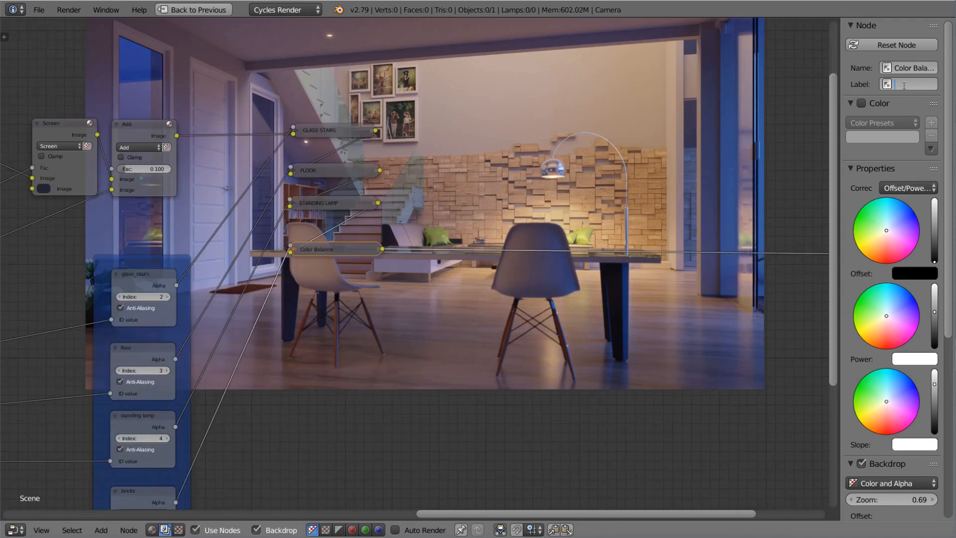
middle_click_drag(305, 257, 395, 183)
scroll(387, 145, "up", 2)
scroll(413, 204, "up", 1)
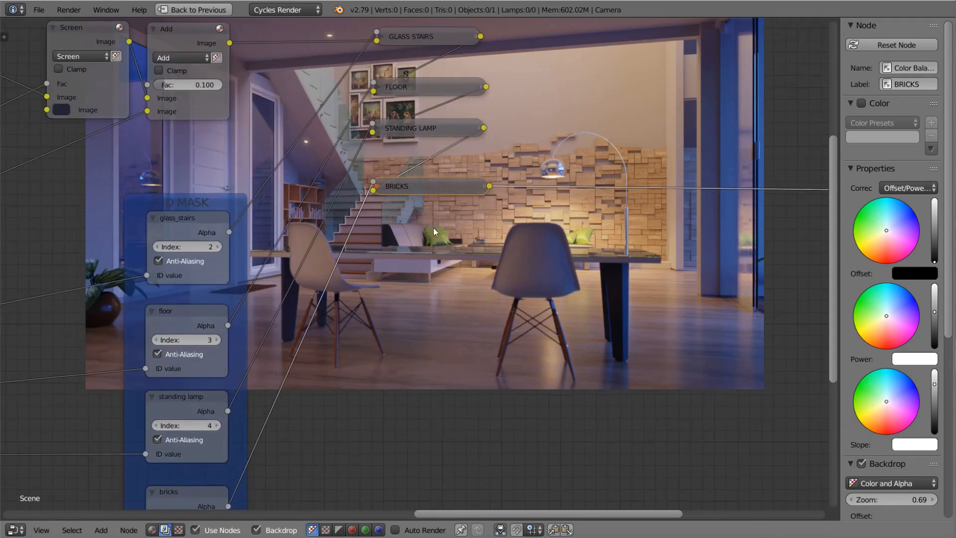
Add a Color Balance node below BRICKS and set its correction formula to Offset/Power/Slope (ASC-CDL).
key("shift+a")
left_click(433, 227)
type("COLO")
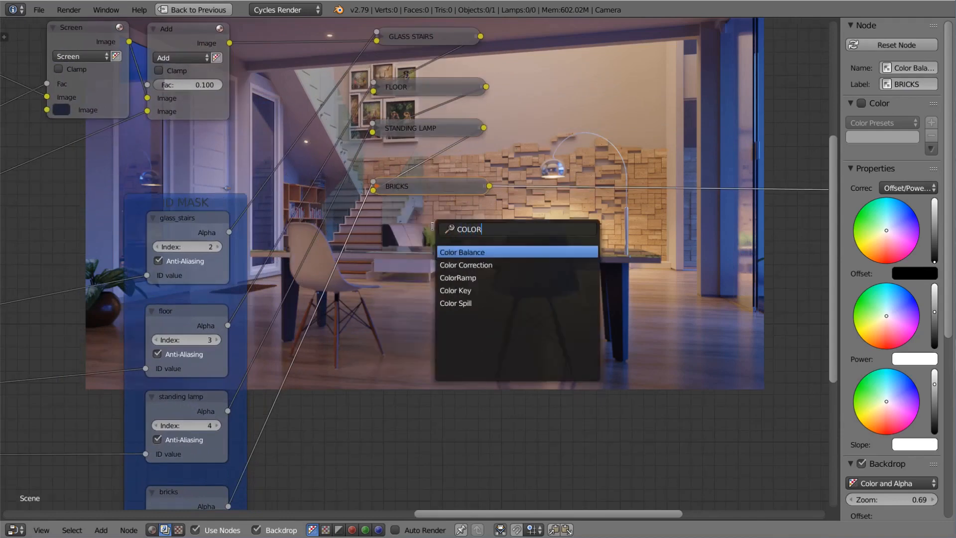
type("R")
key("Return")
left_click(366, 233)
left_click(503, 267)
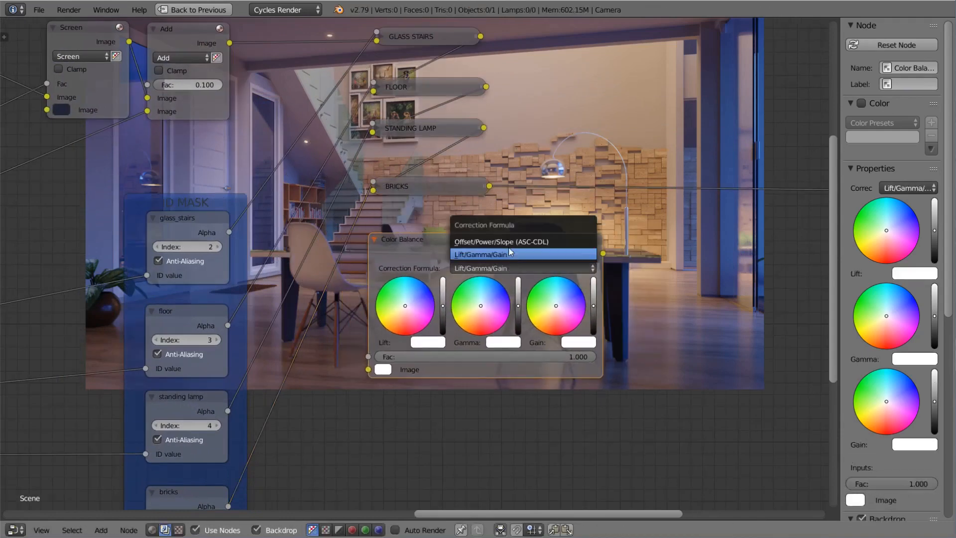
left_click(507, 242)
Connect BRICKS to the new Color Balance node's Image input and the Alpha of the mask below bricks to its Fac.
scroll(452, 273, "down", 1)
middle_click_drag(427, 298, 351, 257)
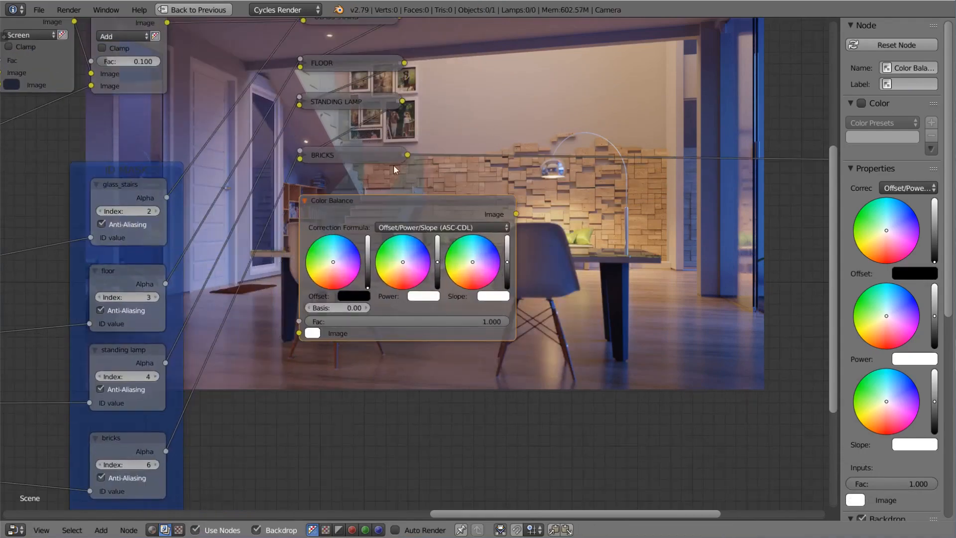
left_click_drag(407, 155, 299, 333)
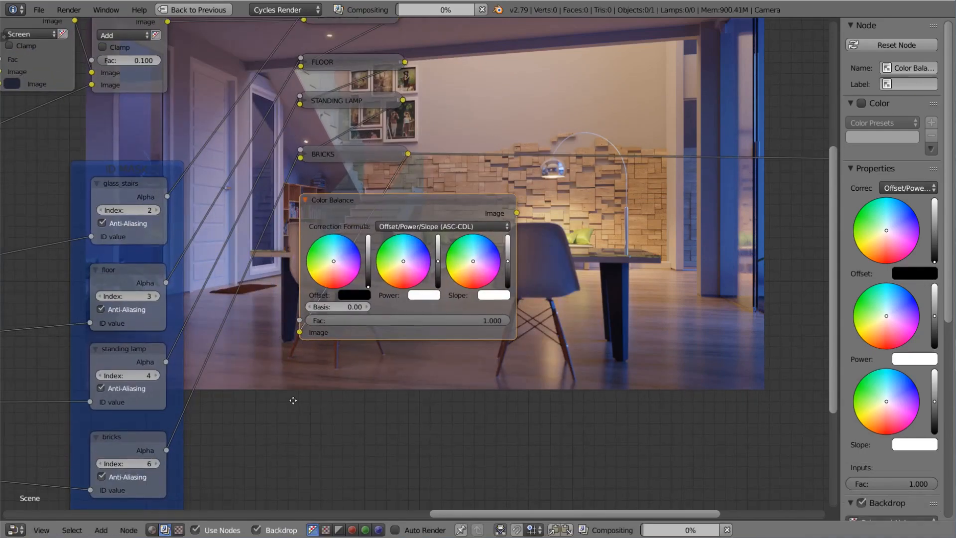
middle_click_drag(294, 400, 323, 335)
scroll(222, 437, "down", 1)
left_click_drag(242, 425, 348, 260)
scroll(520, 154, "up", 1)
middle_click_drag(520, 154, 401, 218)
Select the new Color Balance node below BRICKS and label it "SOFA".
left_click(402, 222)
scroll(402, 222, "up", 1)
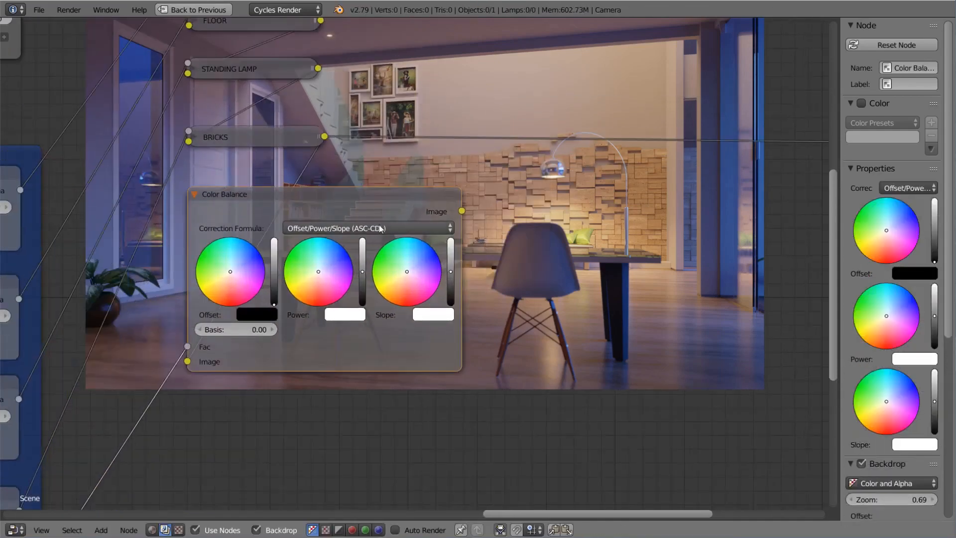
left_click(921, 82)
type("SOFA")
key("Return")
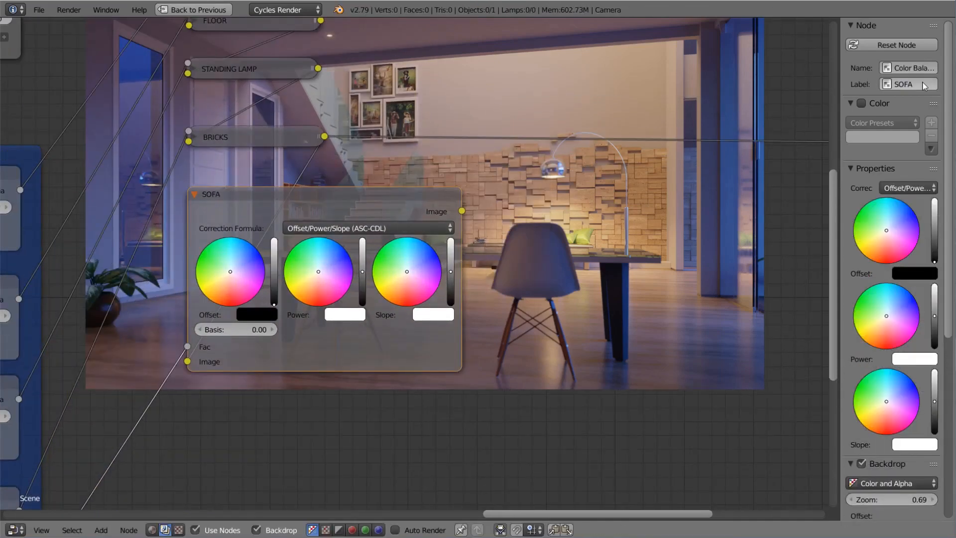
Preview the SOFA Color Balance node in the Viewer and lower its Slope slightly to darken the sofa.
middle_click_drag(372, 195, 399, 208)
left_click(399, 208, "ctrl+shift")
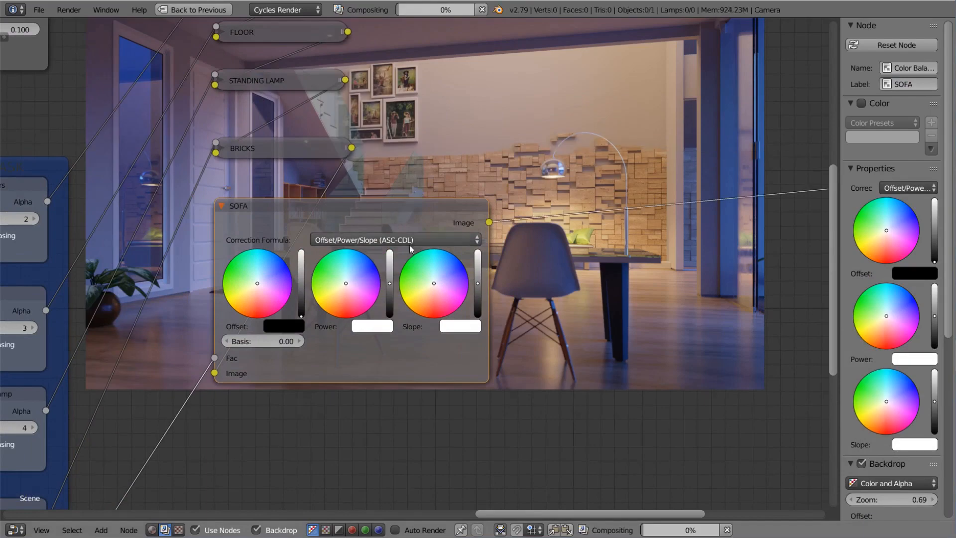
scroll(409, 245, "down", 5)
middle_click_drag(409, 245, 327, 337)
scroll(392, 298, "up", 3)
scroll(421, 258, "up", 2)
scroll(349, 342, "up", 1)
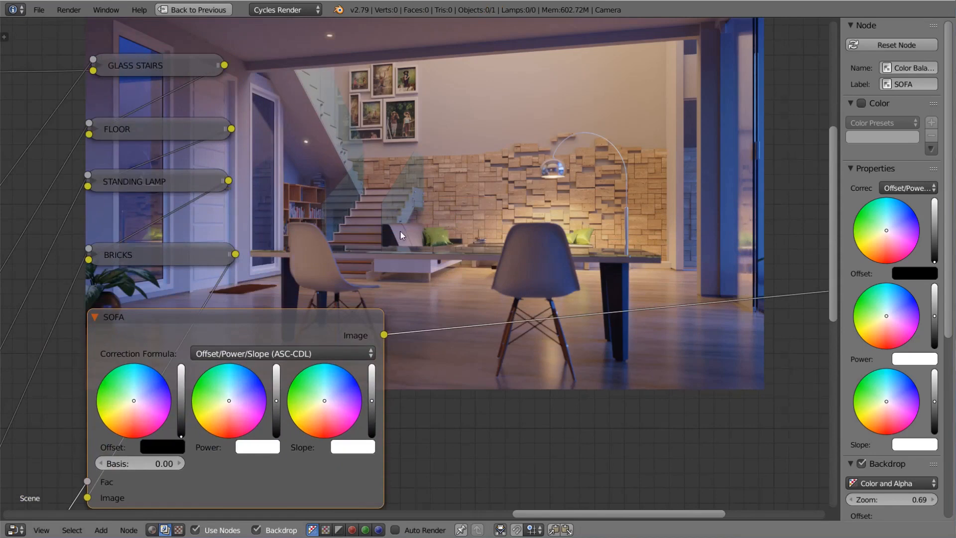
left_click(372, 410)
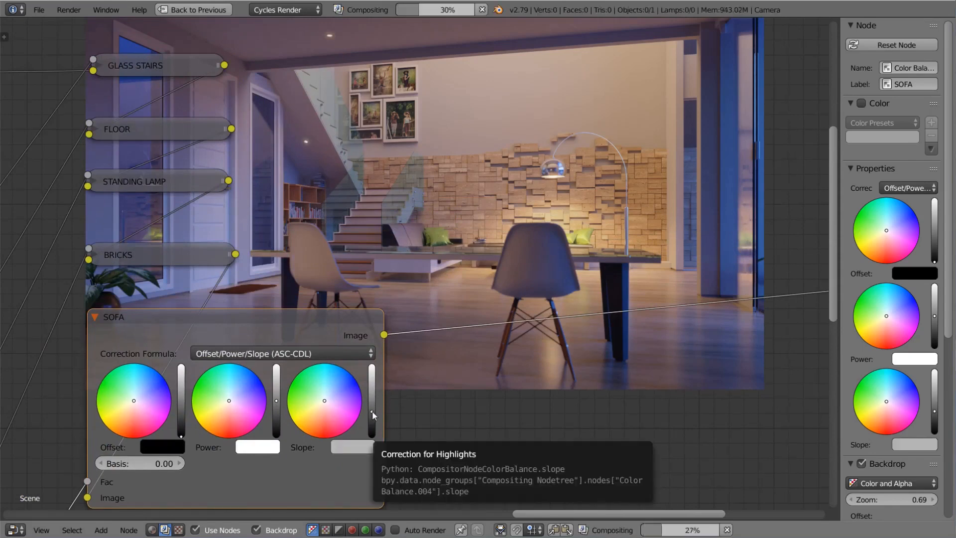
left_click(372, 410)
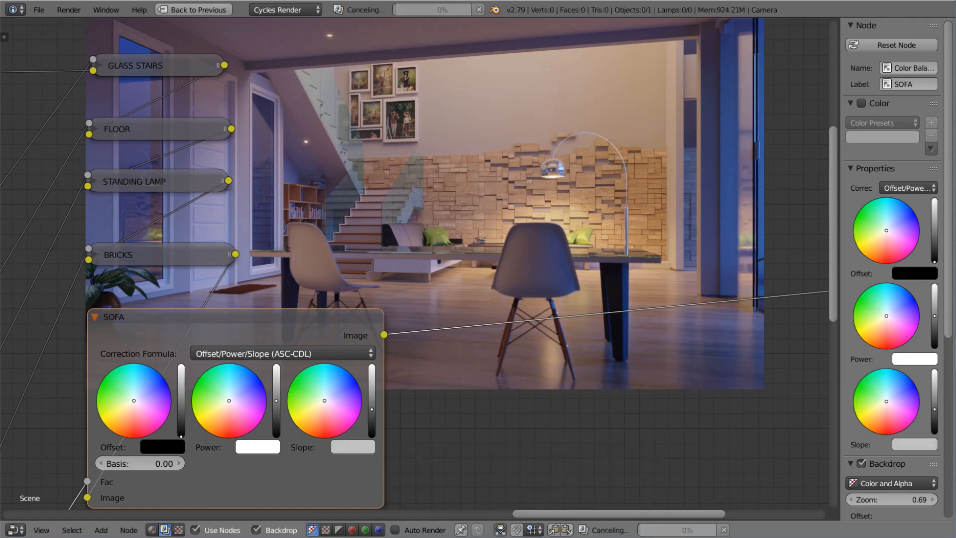
mouse_move(337, 346)
middle_mouse_down()
mouse_move(354, 338)
mouse_move(332, 348)
middle_mouse_up()
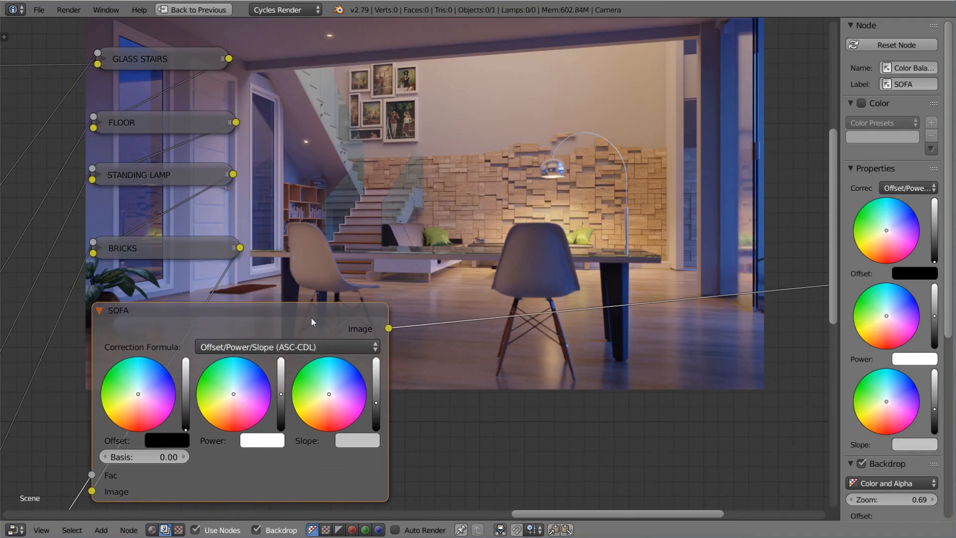
Mute and unmute the SOFA node to compare its effect, and collapse and widen it to match the other collapsed nodes.
key("m")
key("m")
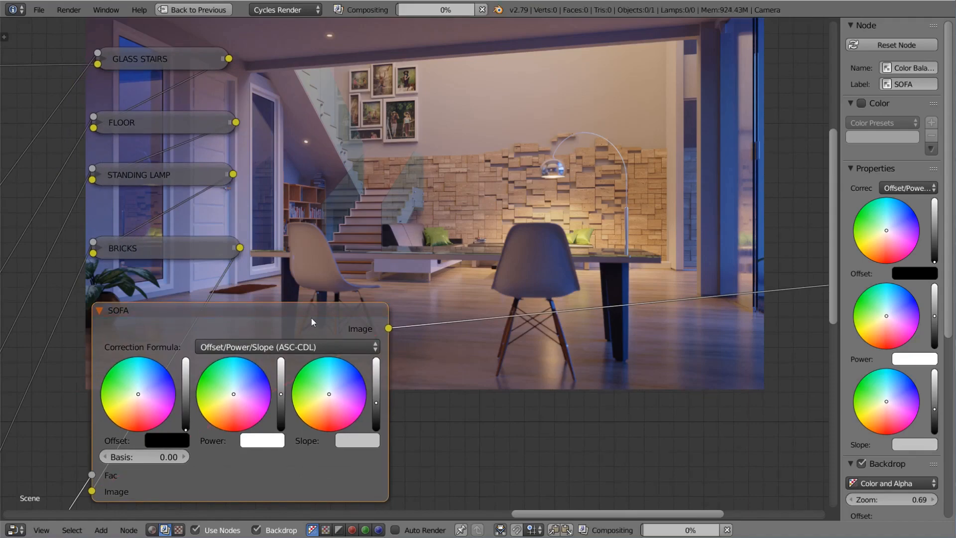
middle_click_drag(312, 317, 414, 297)
key("h")
scroll(356, 294, "down", 2)
scroll(414, 296, "up", 2)
left_click_drag(325, 274, 415, 270)
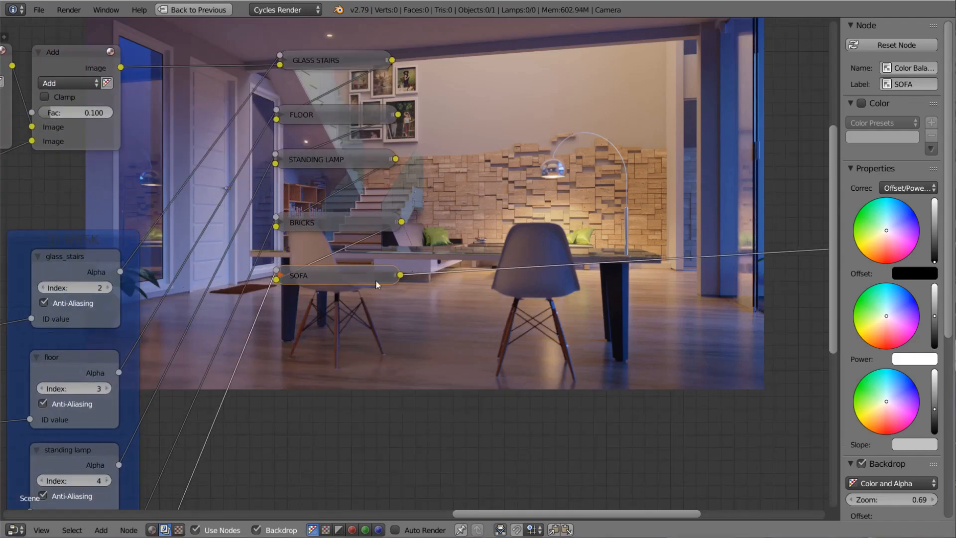
Add a Color Balance node below SOFA and set its correction formula to Offset/Power/Slope (ASC-CDL).
middle_click_drag(375, 281, 404, 291)
scroll(361, 293, "down", 4)
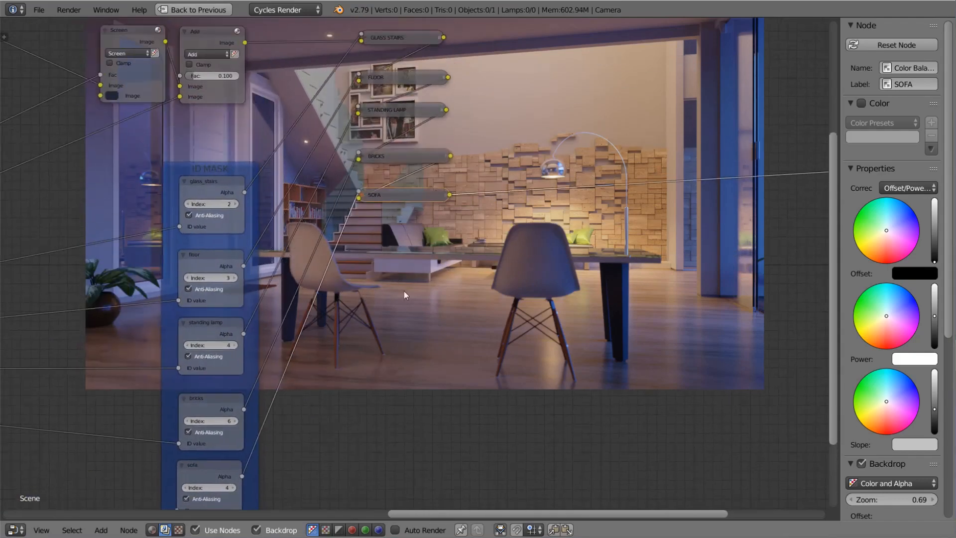
scroll(404, 290, "up", 2)
key("shift+a")
left_click(394, 234)
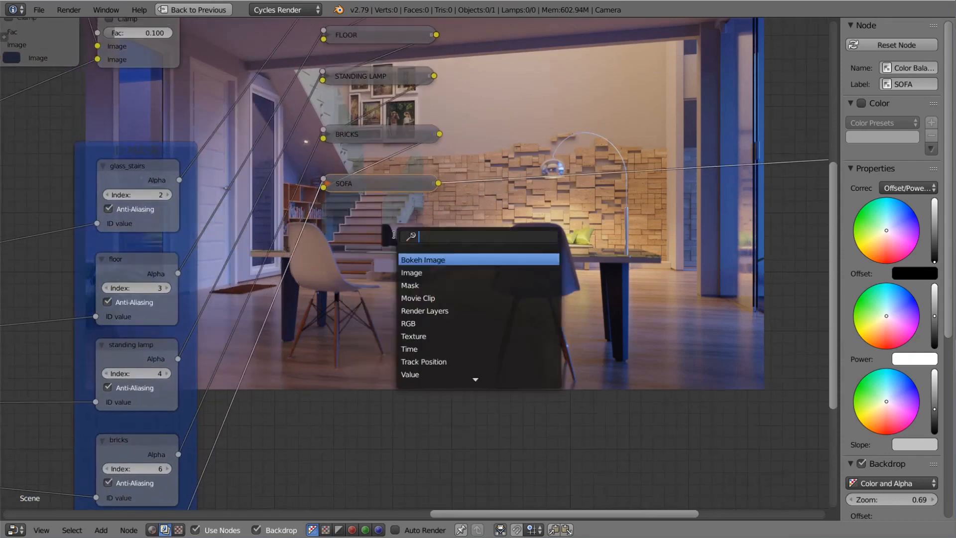
type("color")
key("Return")
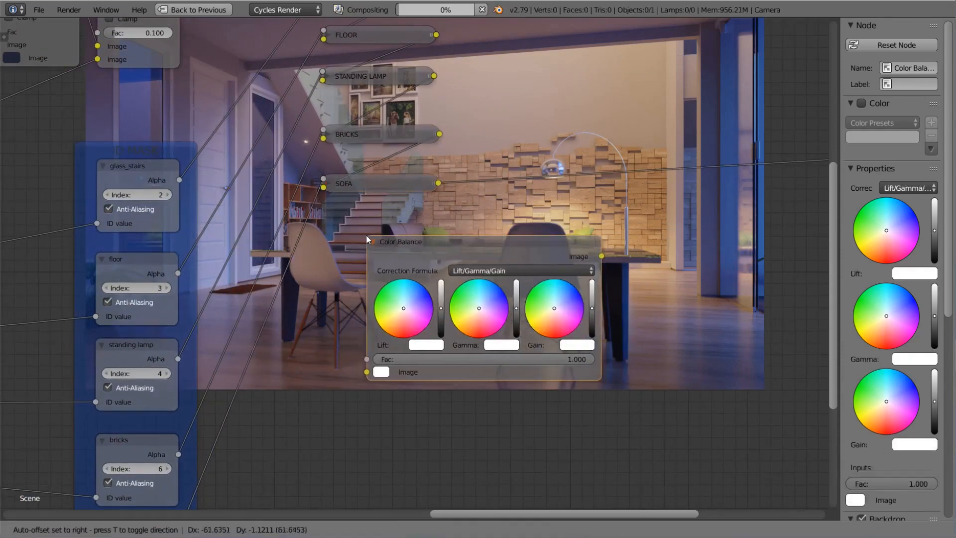
left_click(324, 226)
left_click(461, 261)
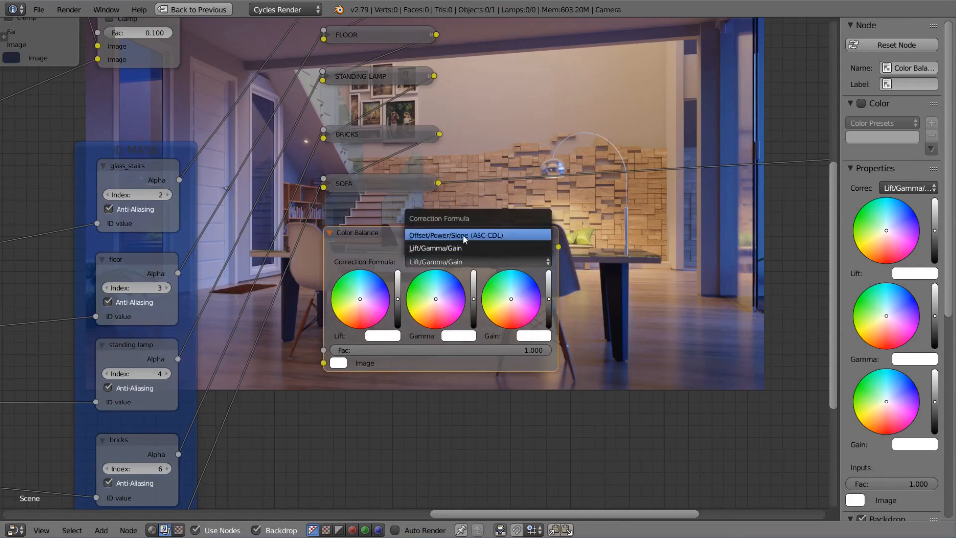
left_click(462, 235)
Connect SOFA to the new Color Balance node's Image input and the glass table mask's Alpha to its Fac, and preview the node.
left_click_drag(438, 184, 324, 375)
scroll(538, 257, "down", 3)
middle_click_drag(263, 489, 278, 427)
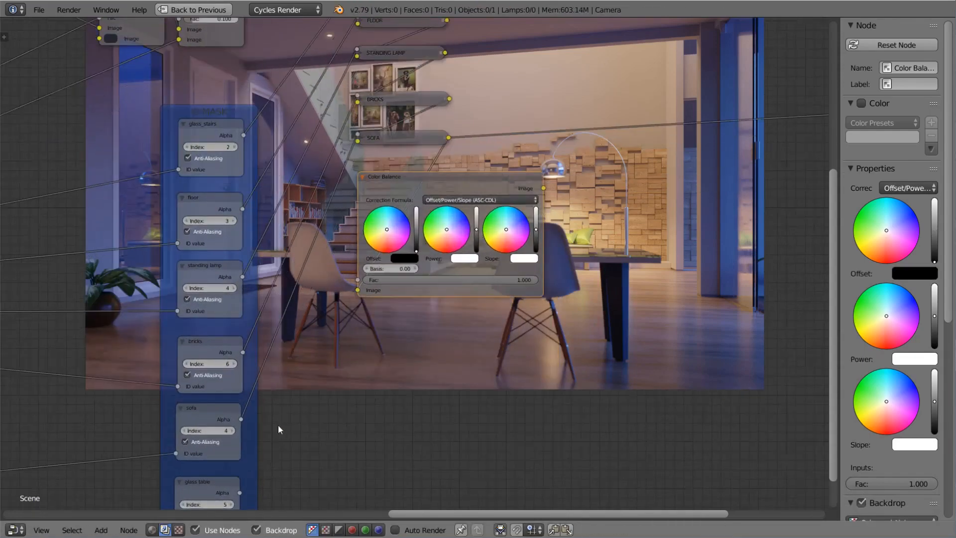
left_click(243, 497)
middle_click_drag(476, 179, 462, 247)
scroll(386, 223, "up", 1)
left_click(386, 223)
scroll(462, 247, "down", 2)
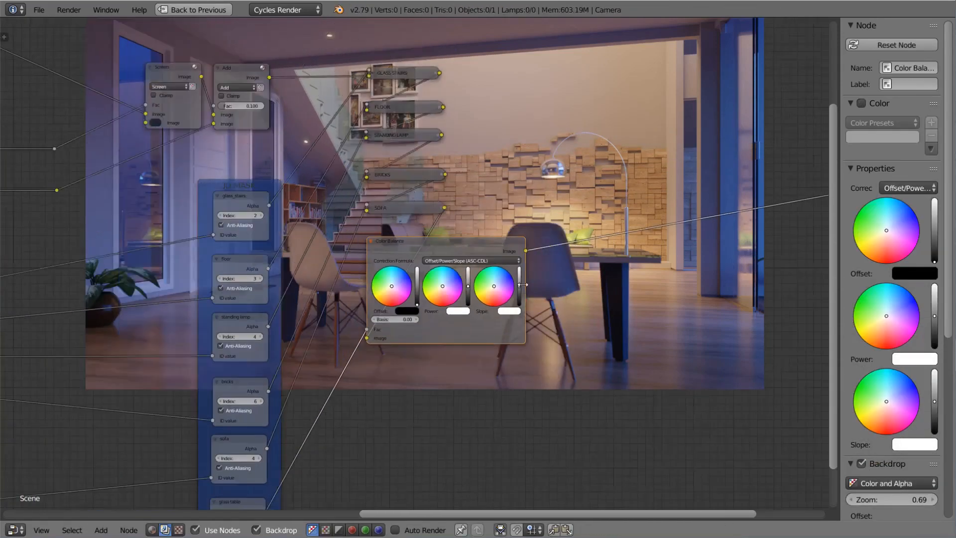
Raise the Slope brightness of the glass table's Color Balance node slightly.
scroll(225, 374, "up", 6)
scroll(393, 249, "down", 5)
scroll(334, 324, "up", 10)
middle_click_drag(408, 200, 352, 331)
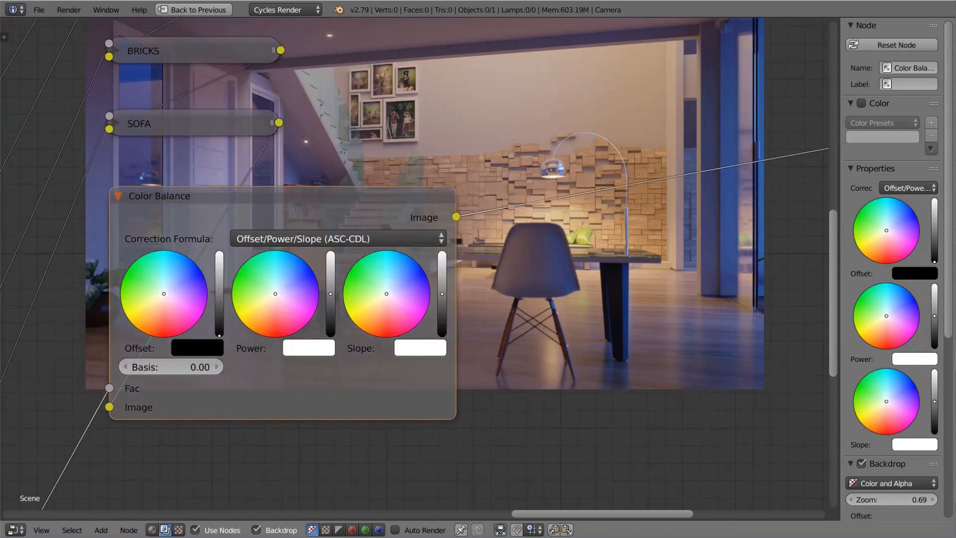
middle_click_drag(474, 230, 339, 210)
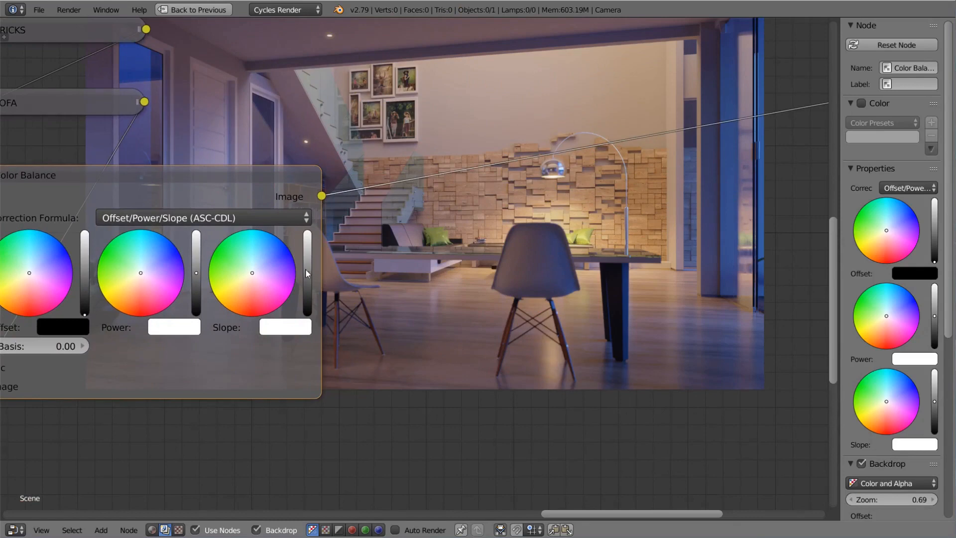
left_click_drag(305, 269, 307, 264)
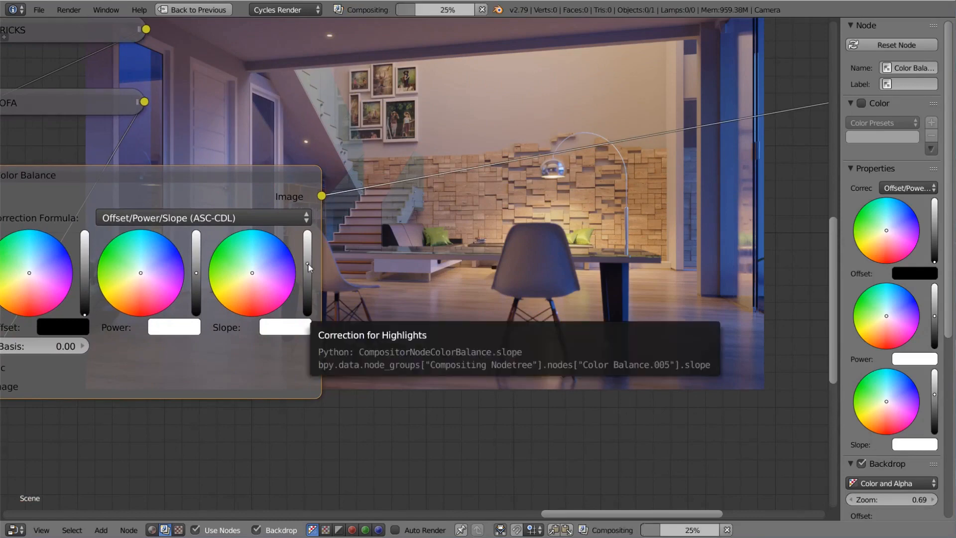
middle_click_drag(520, 248, 543, 248)
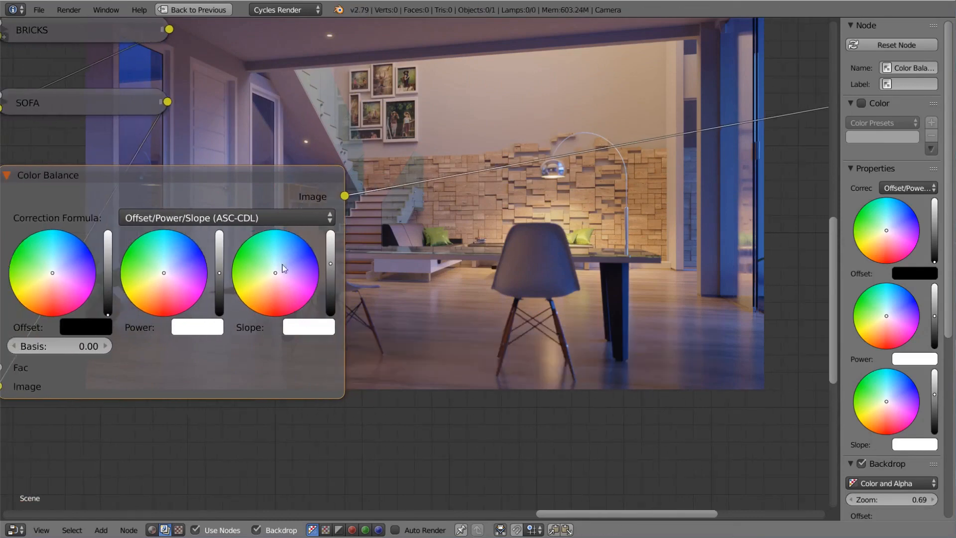
Raise the glass table node's Power slightly, tint Power pale pink, and increase the Slope a little more.
left_click_drag(218, 272, 222, 270)
left_click_drag(161, 277, 167, 290)
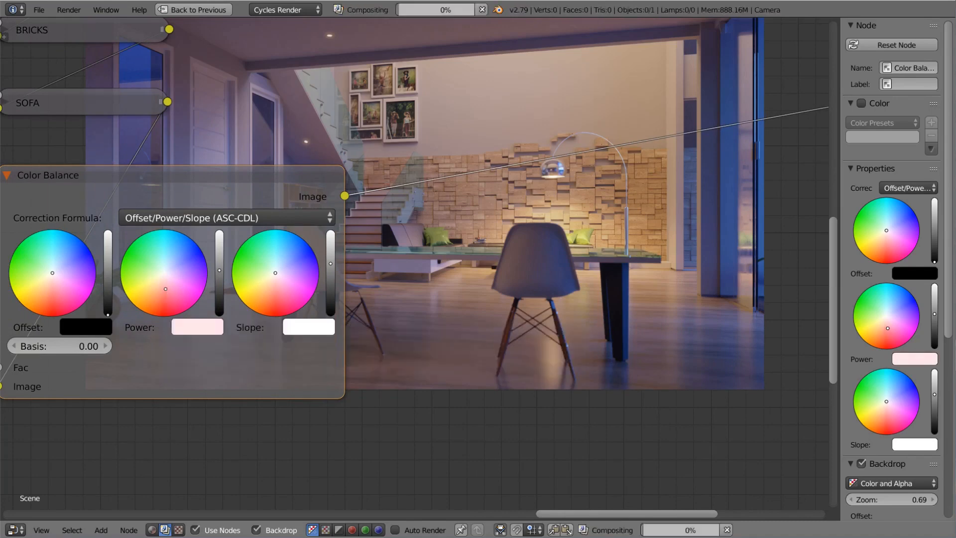
left_click_drag(166, 291, 164, 290)
left_click_drag(331, 264, 333, 257)
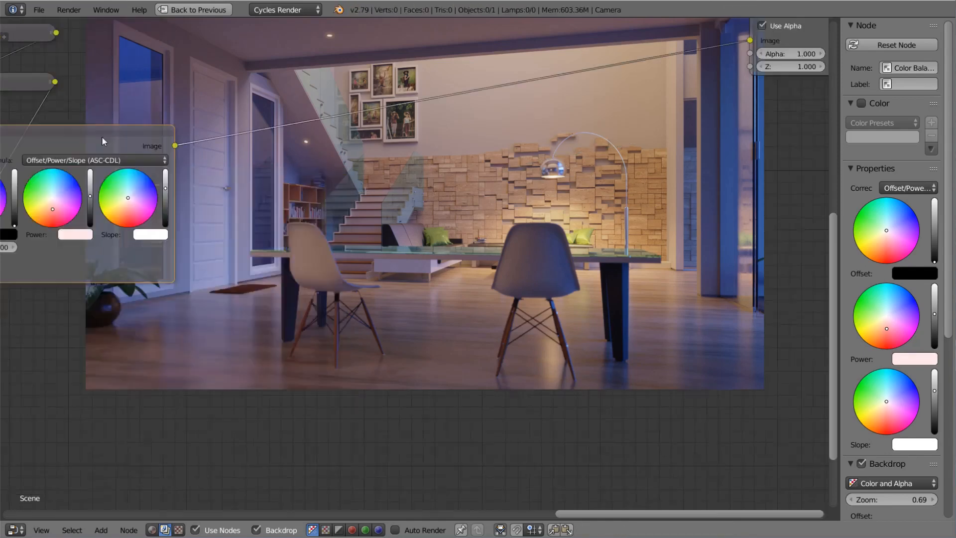
Compare the glass table correction muted and unmuted, collapse and widen its Color Balance node, and label it "GLASS TABLE".
key("m")
key("m")
scroll(417, 306, "down", 2)
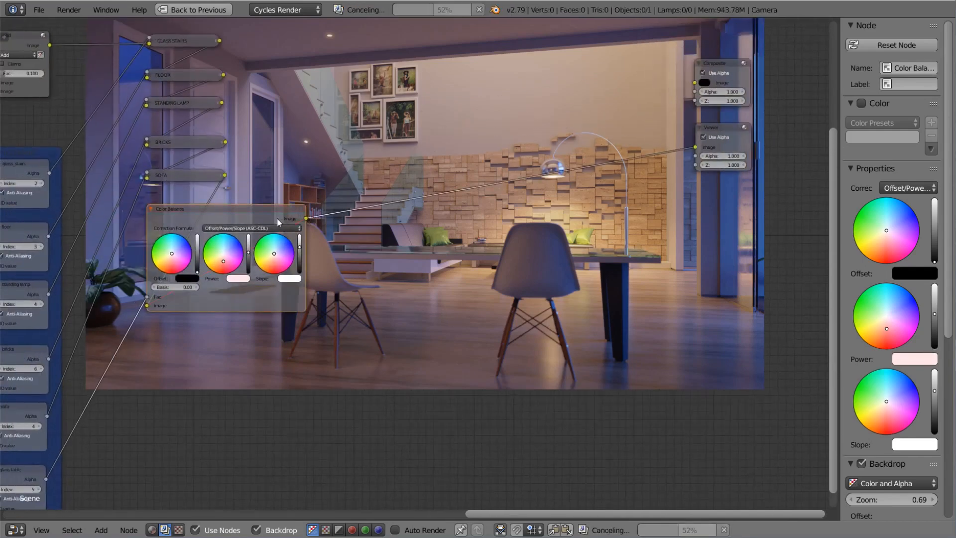
key("h")
scroll(163, 208, "up", 1)
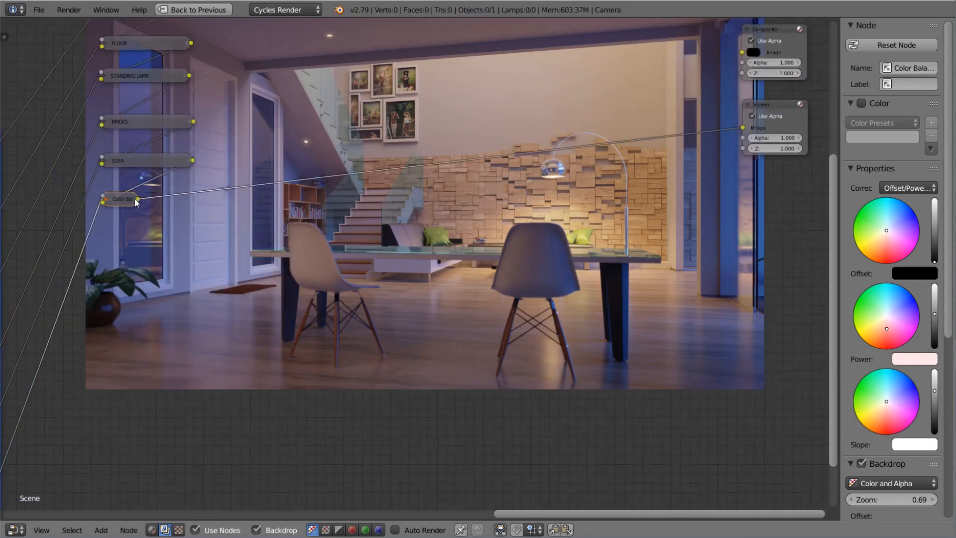
left_click_drag(135, 203, 184, 202)
left_click(926, 84)
type("GLA")
type("SS TABLE")
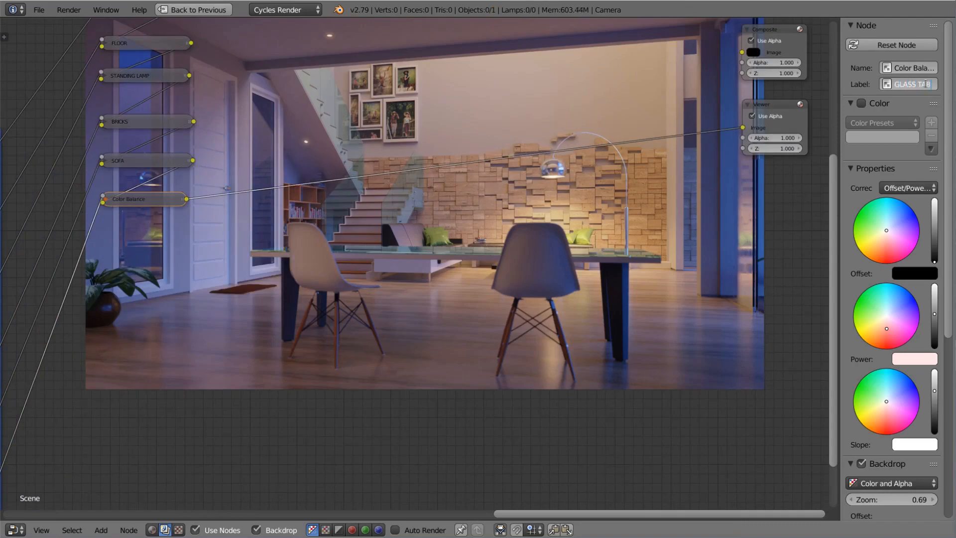
key("Return")
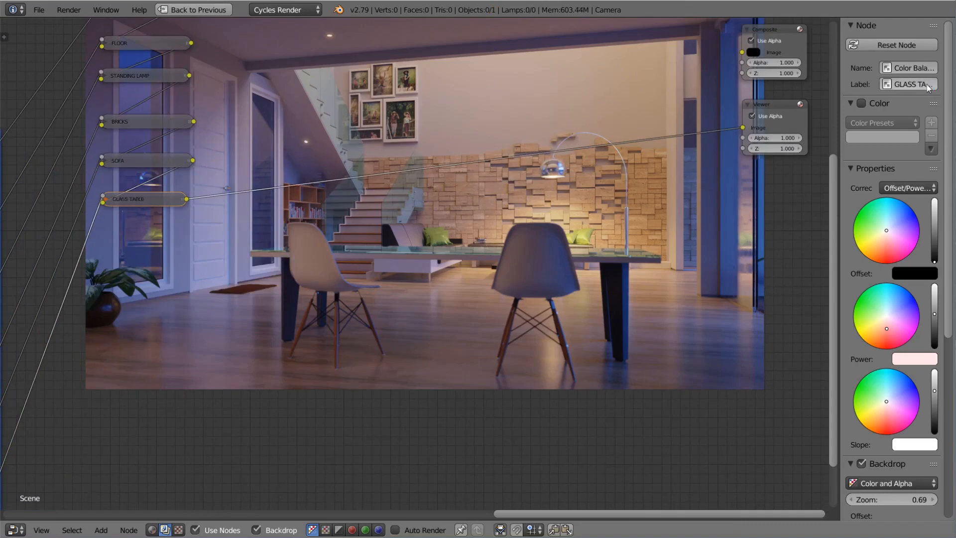
Select the whole column of collapsed Color Balance nodes and reposition it beside the ID mask frame.
scroll(503, 201, "down", 5)
middle_click_drag(387, 232, 518, 262)
scroll(518, 262, "down", 5)
middle_click_drag(428, 262, 403, 243)
scroll(404, 243, "up", 4)
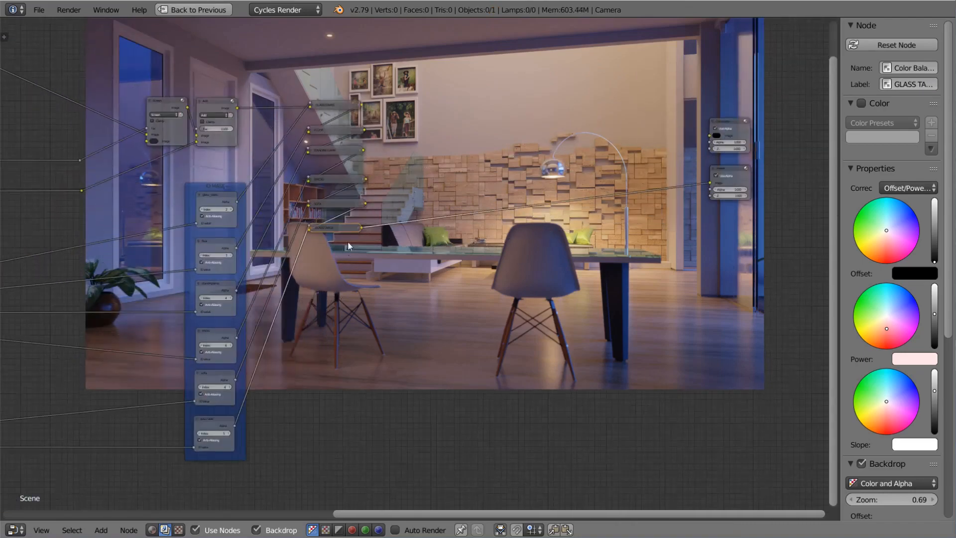
scroll(348, 242, "up", 4)
scroll(350, 224, "down", 6)
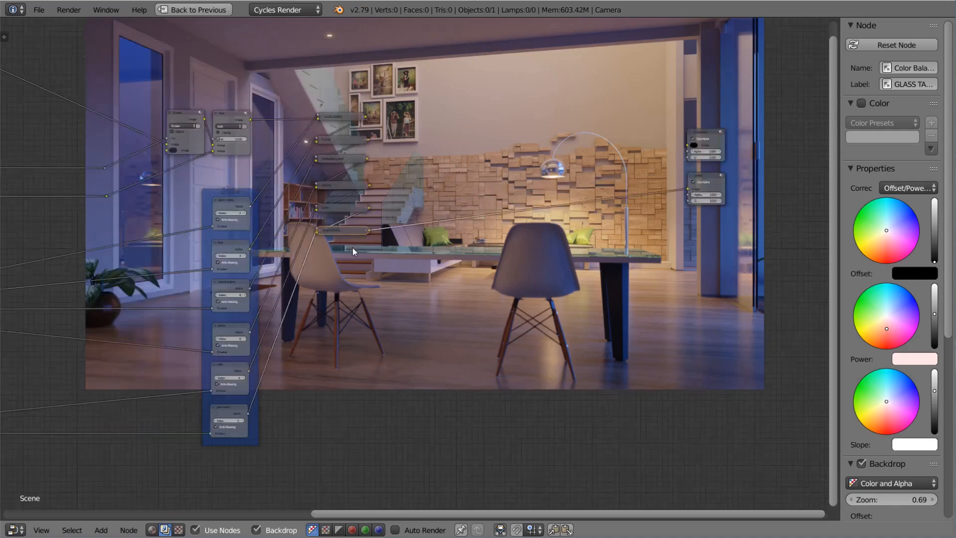
middle_click_drag(354, 252, 426, 265)
key("b")
left_click_drag(368, 120, 479, 256)
scroll(483, 249, "up", 3)
middle_click_drag(449, 234, 524, 285)
key("g")
left_click(480, 249)
scroll(502, 258, "down", 5)
key("a")
scroll(491, 263, "down", 5)
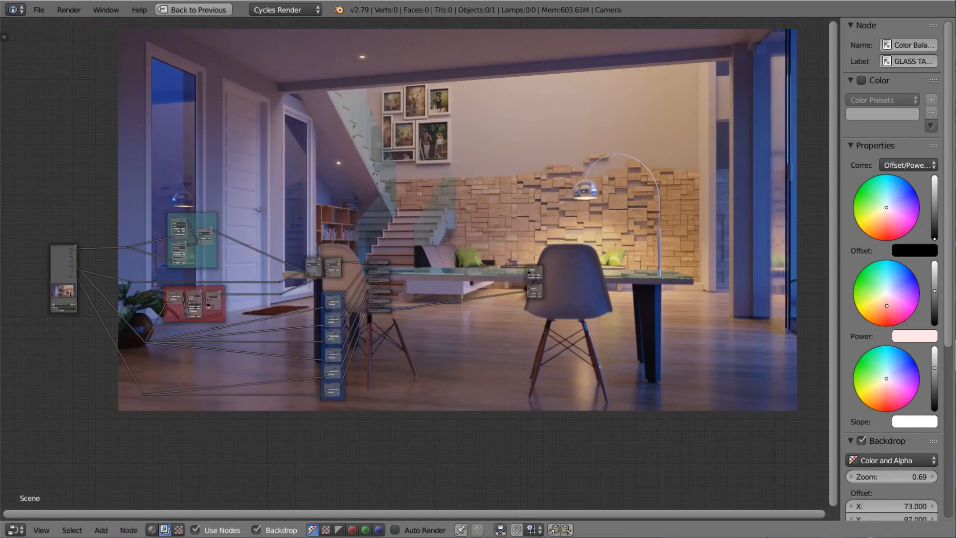
Select the Composite and Viewer nodes together and move them farther away from the Color Balance chain.
scroll(448, 224, "up", 2)
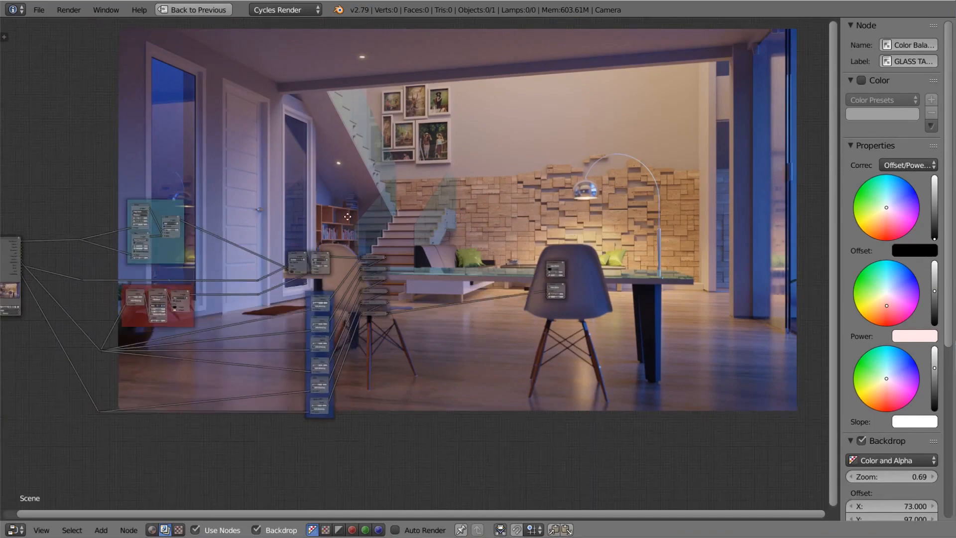
key("b")
left_click_drag(573, 219, 631, 296)
key("g")
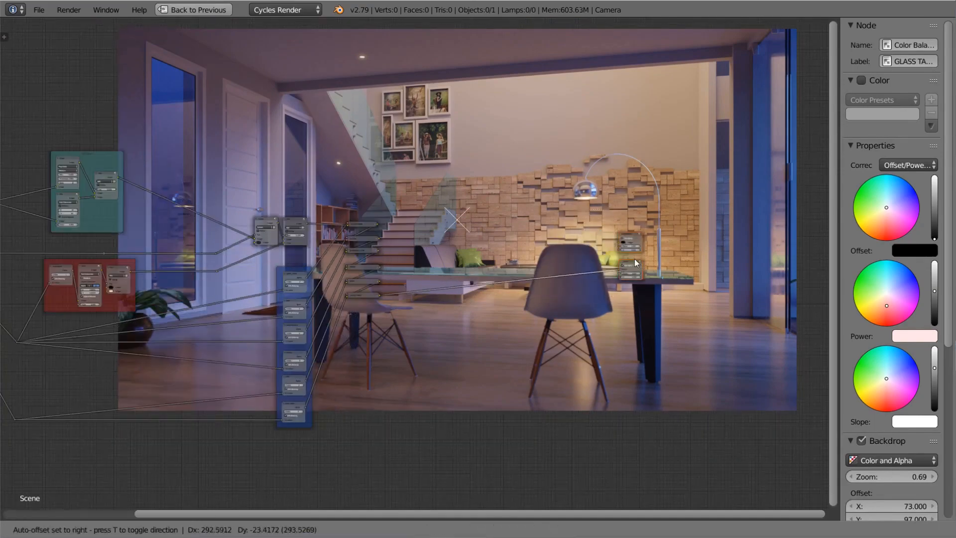
left_click(686, 258)
key("a")
middle_click_drag(454, 259, 415, 258)
scroll(505, 259, "up", 4)
scroll(420, 259, "up", 2)
mouse_move(415, 259)
middle_mouse_down()
mouse_move(375, 260)
mouse_move(409, 261)
middle_mouse_up()
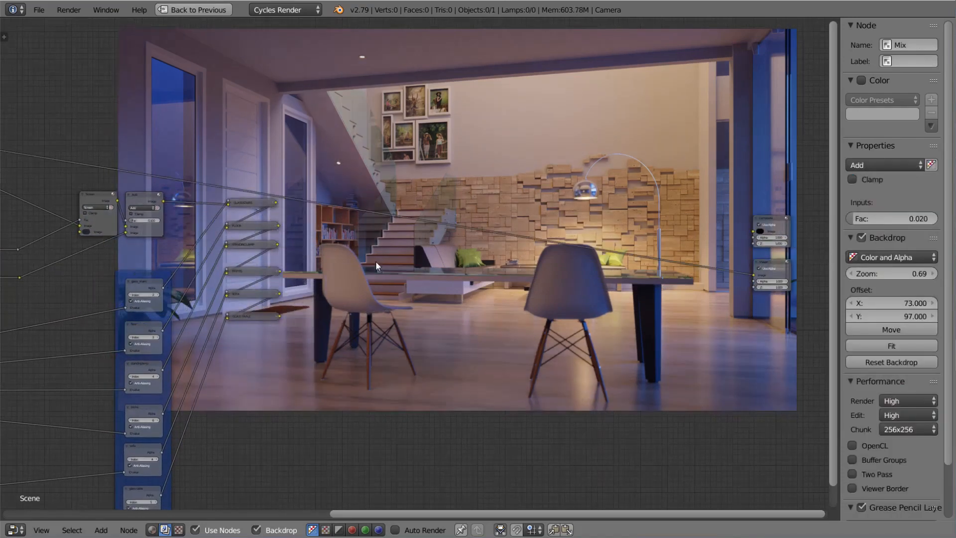
Add a Color Balance node after GLASS TABLE, connect GLASS TABLE to its Image input, preview it, and place it nearer the chain.
scroll(409, 260, "up", 1)
key("shift+a")
left_click(409, 259)
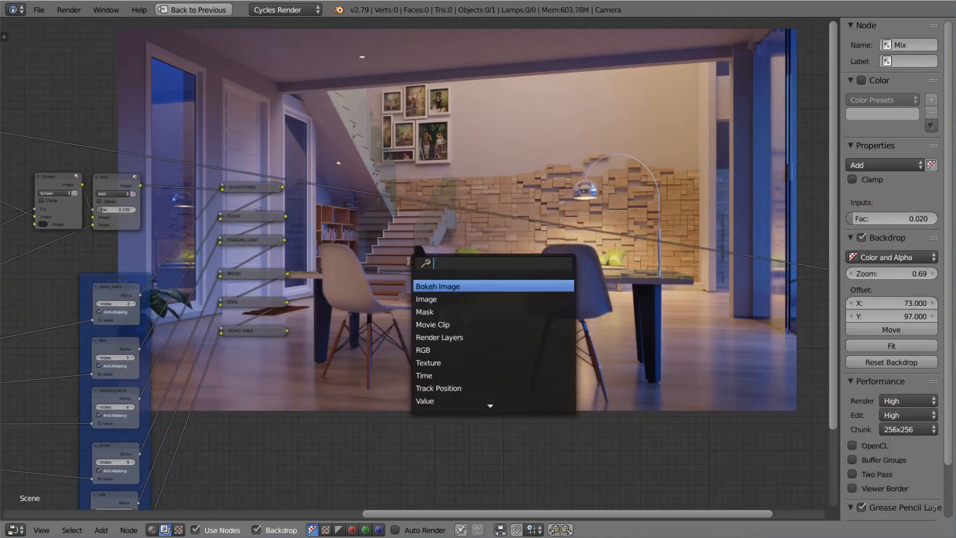
type("COLOR")
key("Return")
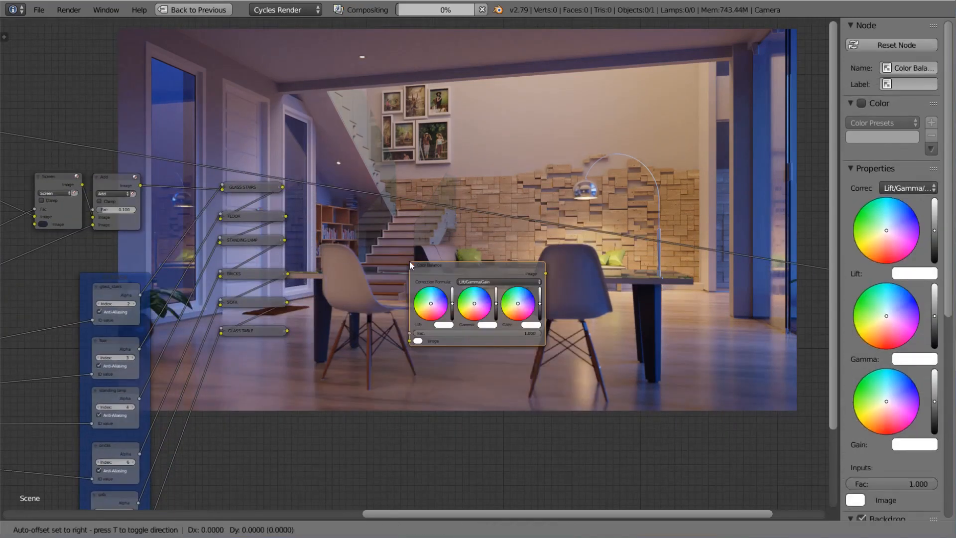
left_click(410, 240)
left_click_drag(287, 330, 405, 338)
left_click(458, 260, "ctrl+shift")
left_click_drag(458, 259, 422, 237)
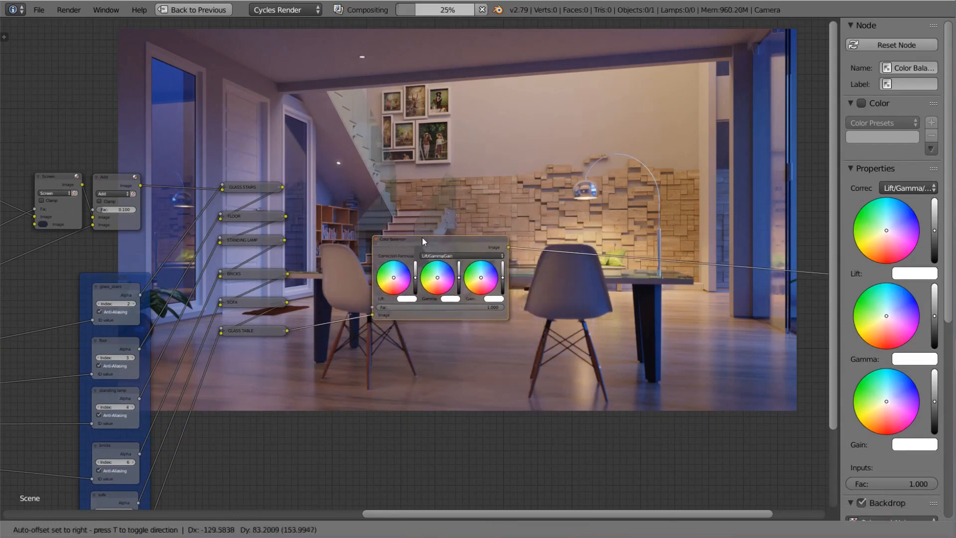
Raise the Gain of the final Lift/Gamma/Gain Color Balance node to brighten the whole image.
middle_click_drag(544, 257, 564, 255)
scroll(565, 255, "up", 1)
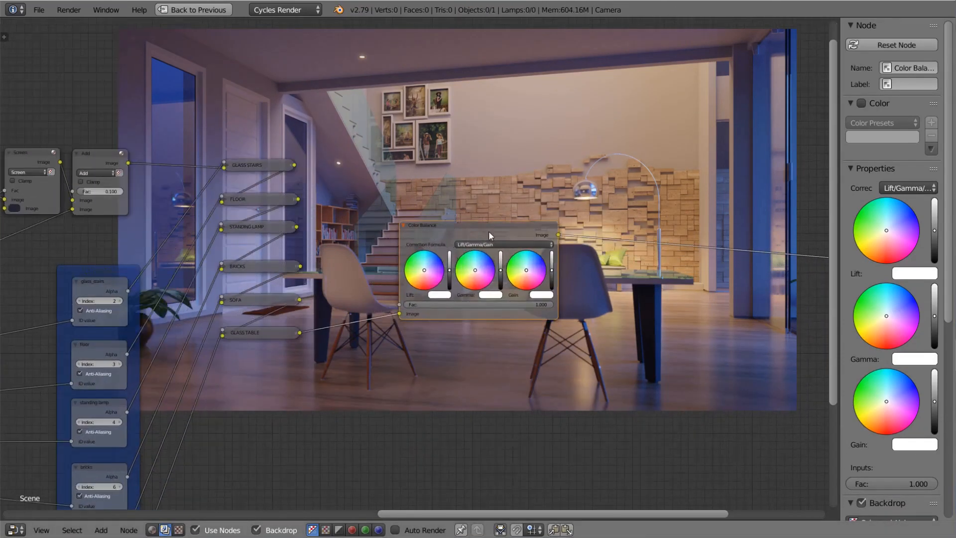
scroll(570, 228, "up", 2)
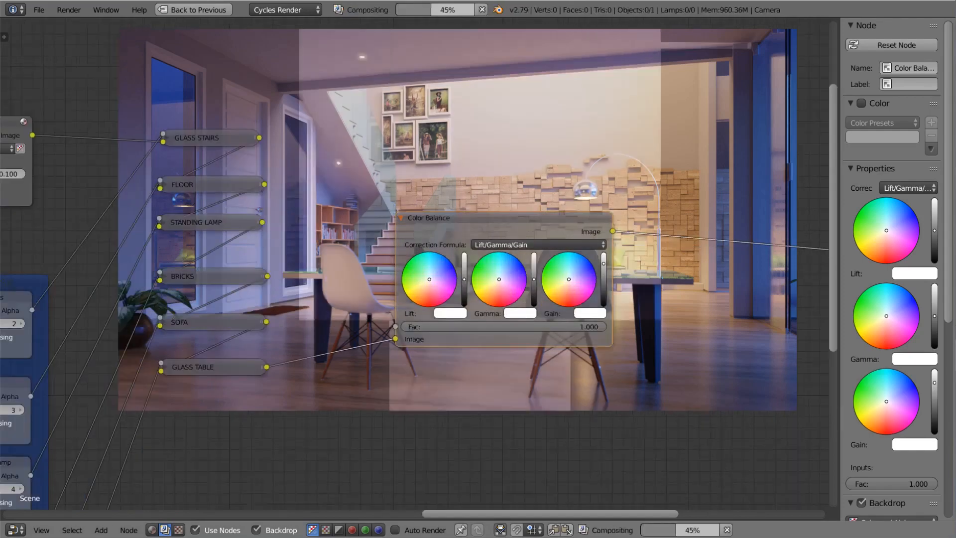
middle_click_drag(665, 290, 603, 329)
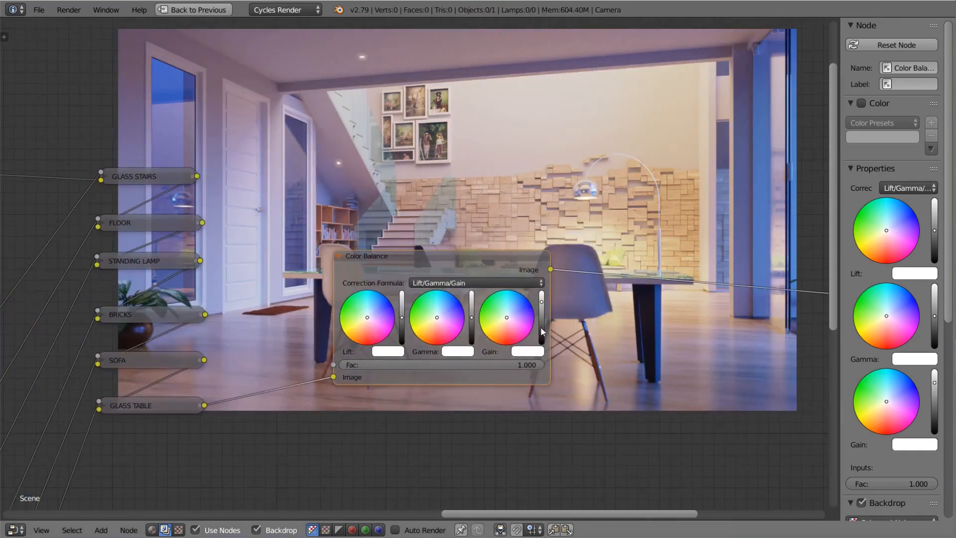
Lower the Gamma of the final Color Balance node slightly and set its Fac to 0.500.
scroll(540, 327, "up", 2)
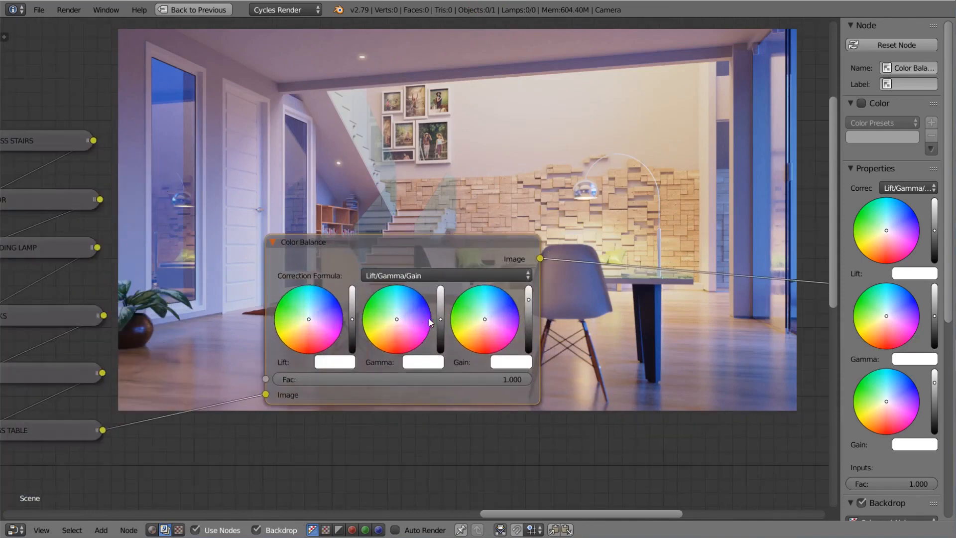
left_click_drag(440, 319, 441, 325)
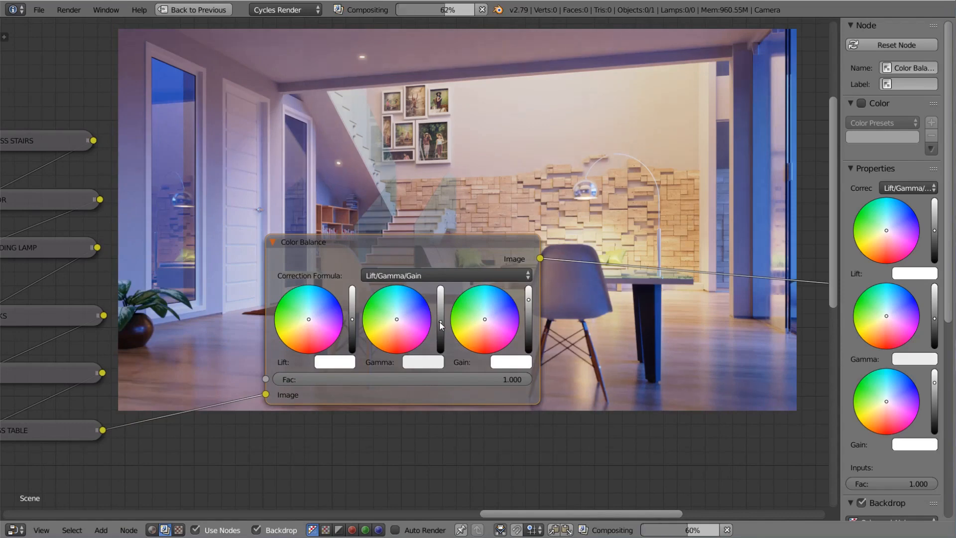
left_click_drag(510, 381, 431, 379)
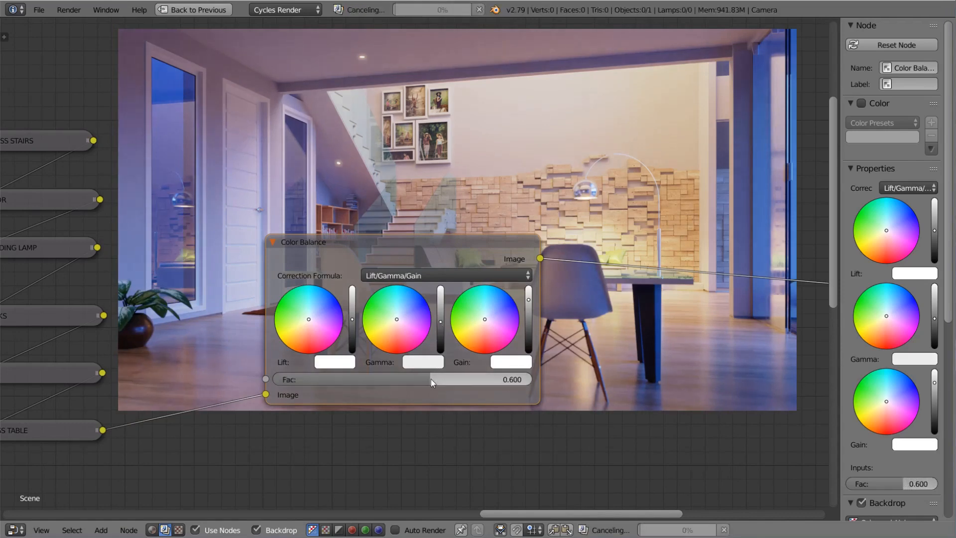
left_click(431, 378)
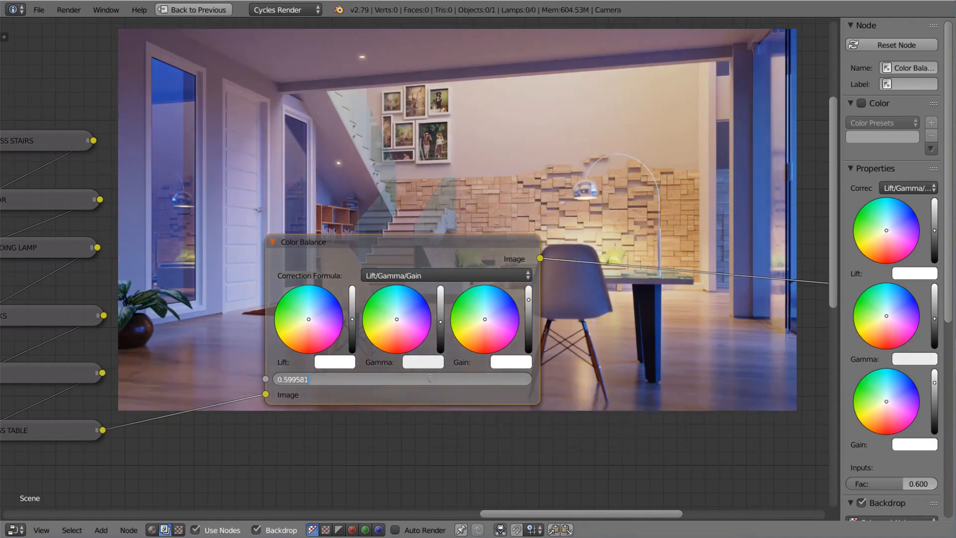
key("Return")
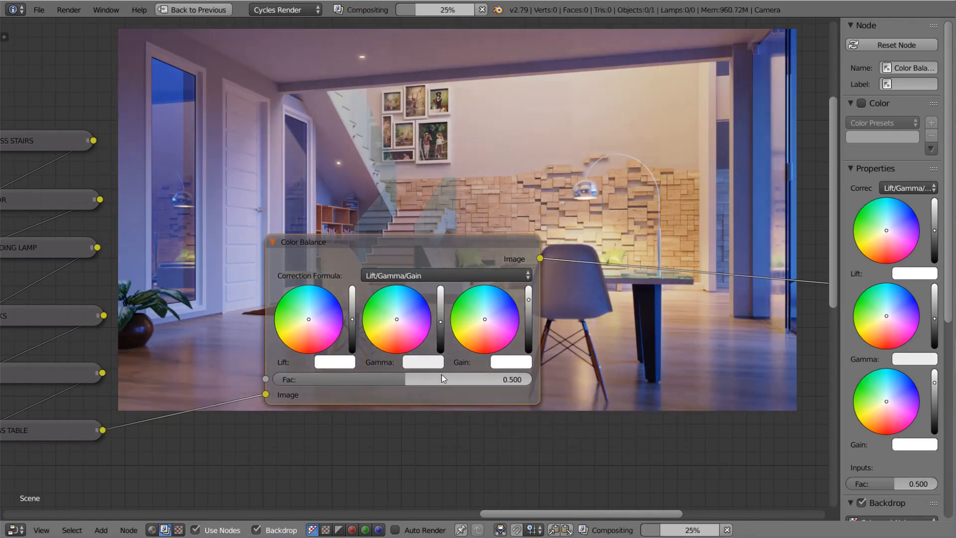
Duplicate the final Color Balance node, place the copy above the original, and connect GLASS TABLE to the copy's Image input.
middle_click_drag(554, 348, 371, 361)
left_click_drag(267, 262, 324, 274)
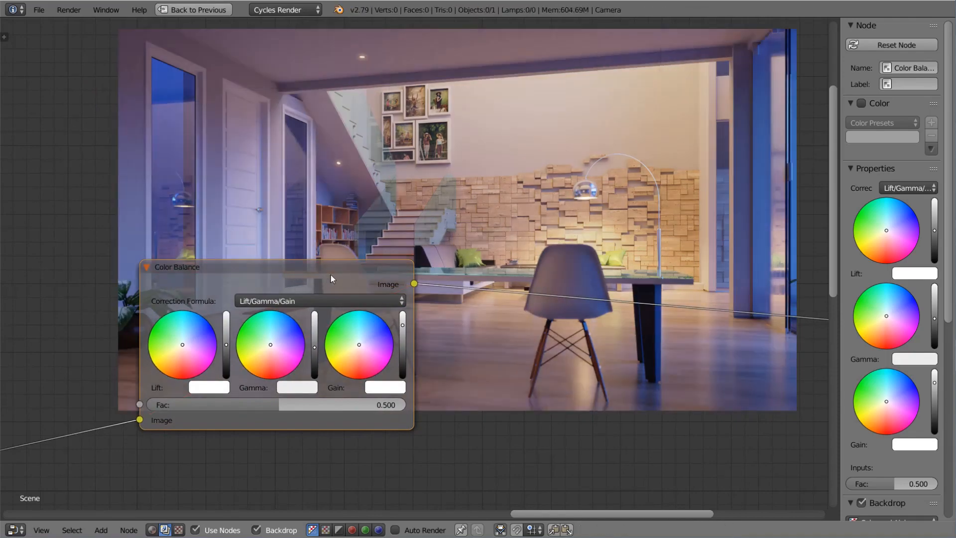
scroll(330, 273, "down", 4)
middle_click_drag(494, 281, 506, 317)
scroll(505, 318, "up", 3)
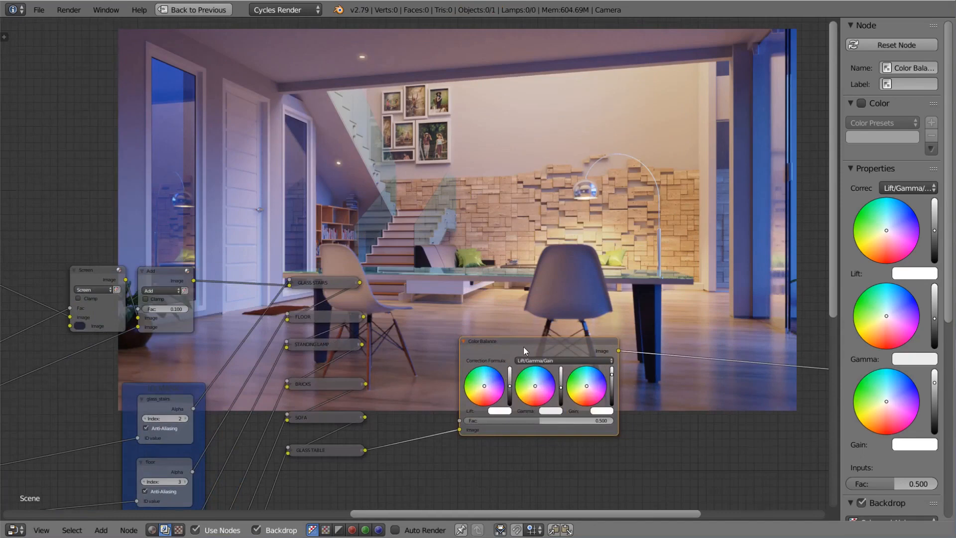
key("shift+d")
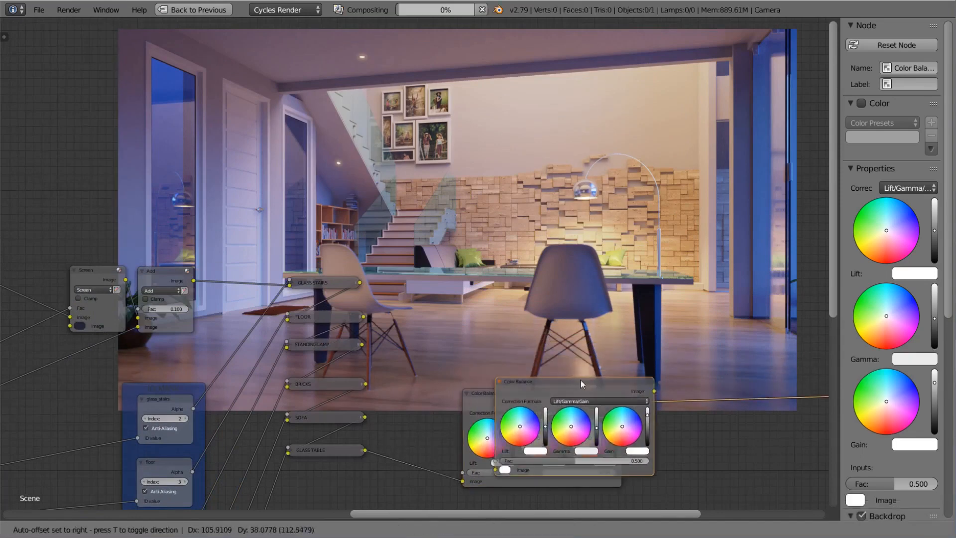
left_click(540, 285)
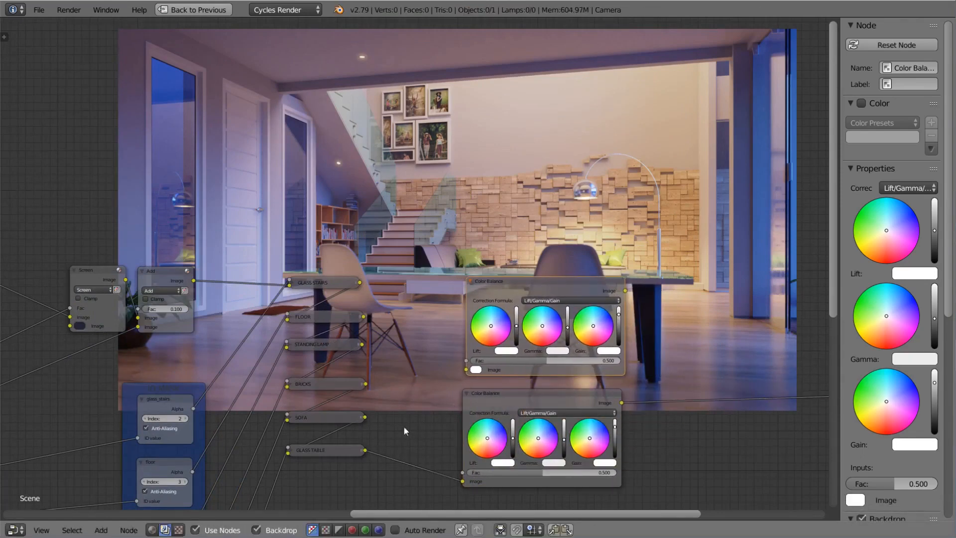
left_click_drag(365, 450, 466, 370)
Preview the upper duplicate Color Balance node and shift its Gamma colour toward light blue.
middle_click_drag(512, 349, 423, 311)
scroll(433, 288, "up", 1)
left_click_drag(446, 243, 443, 247)
middle_click_drag(515, 321, 459, 303)
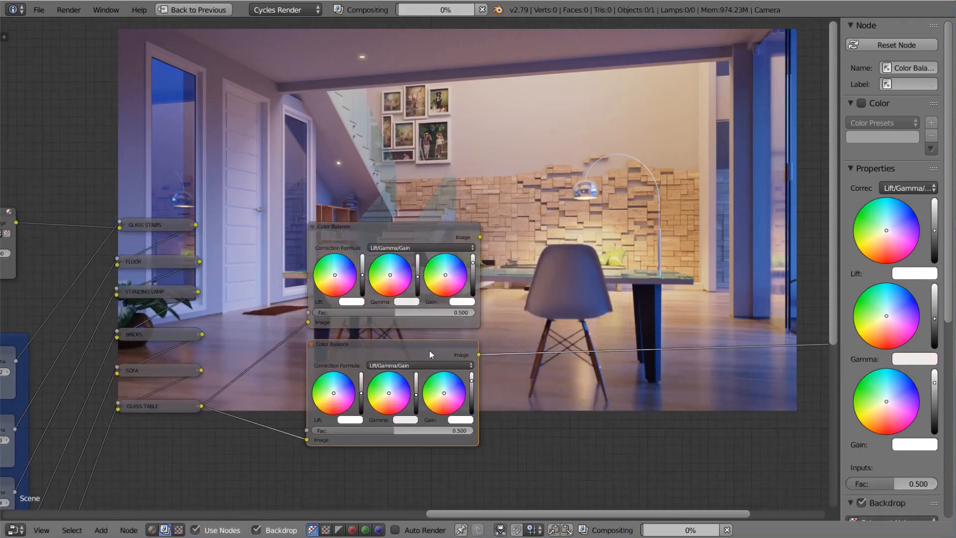
left_click(451, 230, "ctrl+shift")
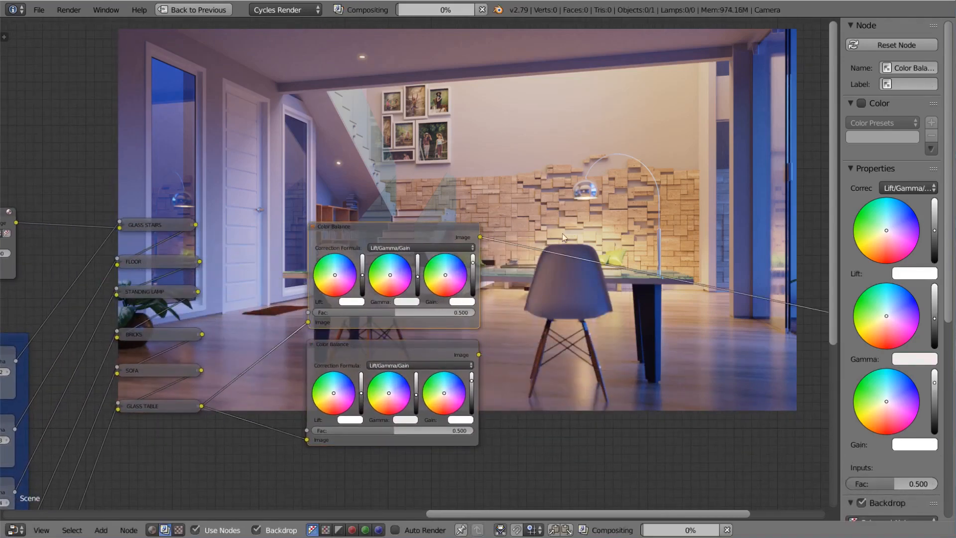
scroll(545, 252, "up", 3)
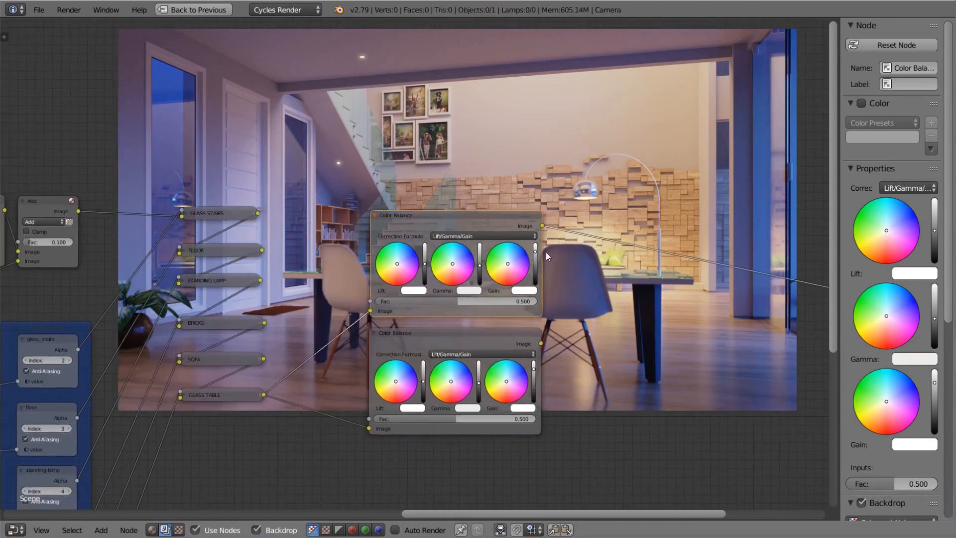
left_click_drag(488, 261, 488, 251)
scroll(490, 256, "down", 2)
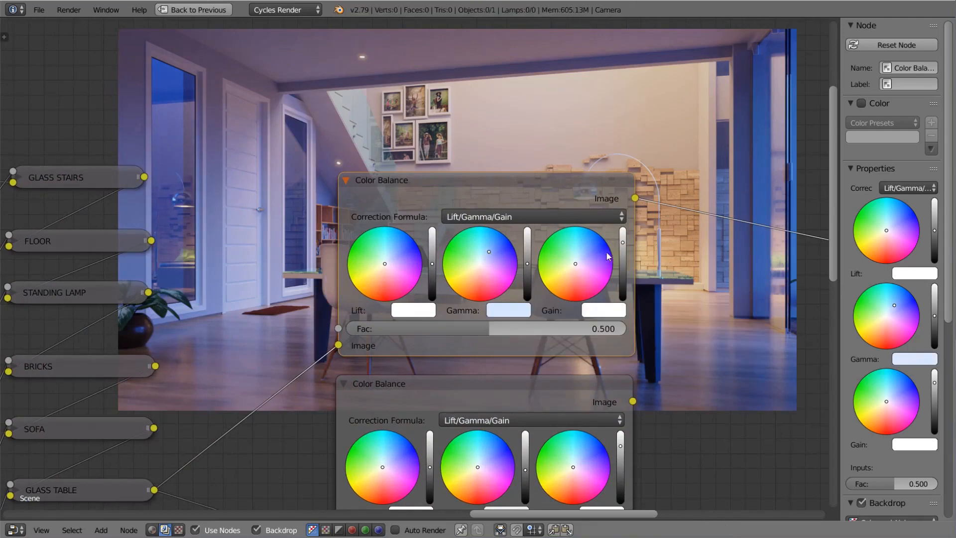
middle_click_drag(605, 251, 539, 435)
scroll(530, 432, "down", 1)
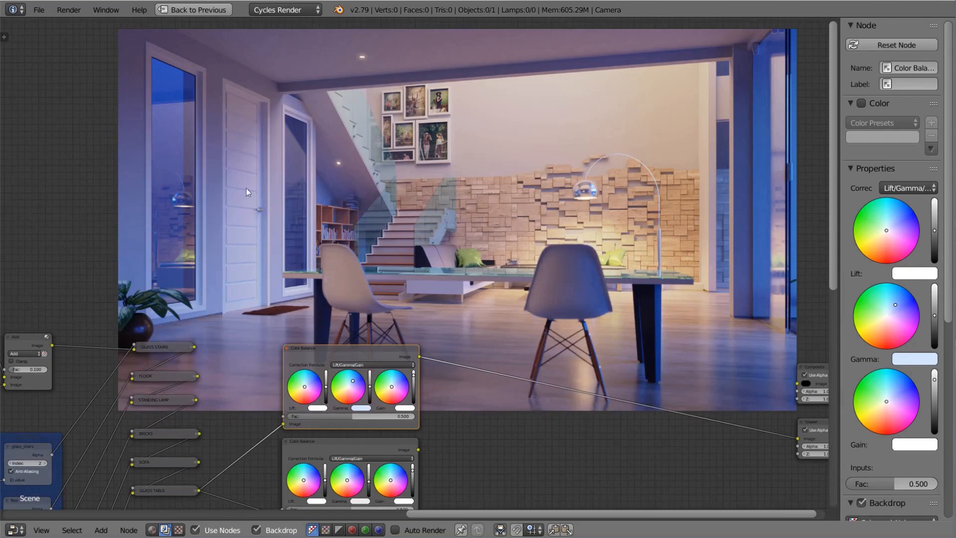
Preview the lower, untinted Color Balance node to compare it with the blue-tinted copy.
middle_click_drag(506, 390, 507, 297)
scroll(369, 355, "up", 1)
left_click(369, 355, "ctrl+shift")
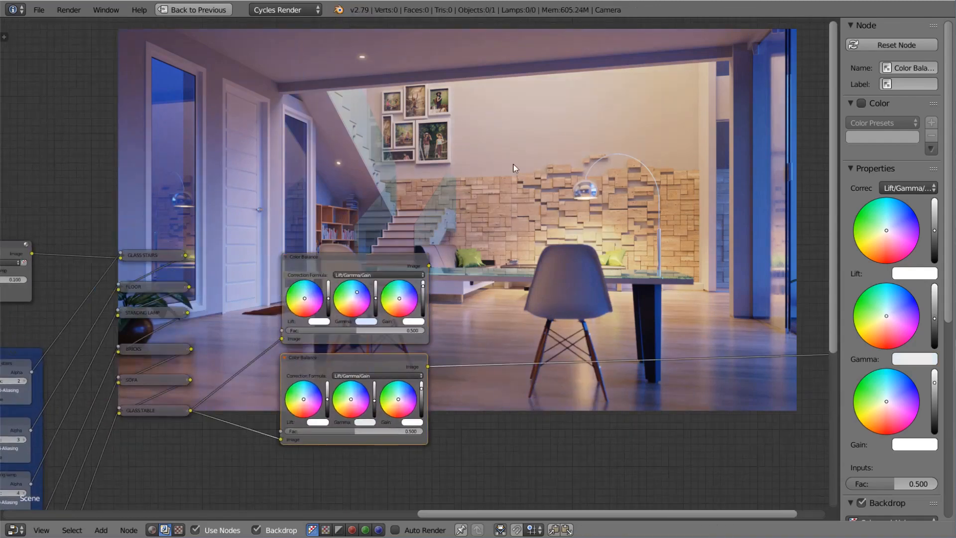
Add a Mix node beside the two Lift/Gamma/Gain Color Balance nodes.
scroll(509, 327, "up", 4)
middle_click_drag(503, 336, 449, 266)
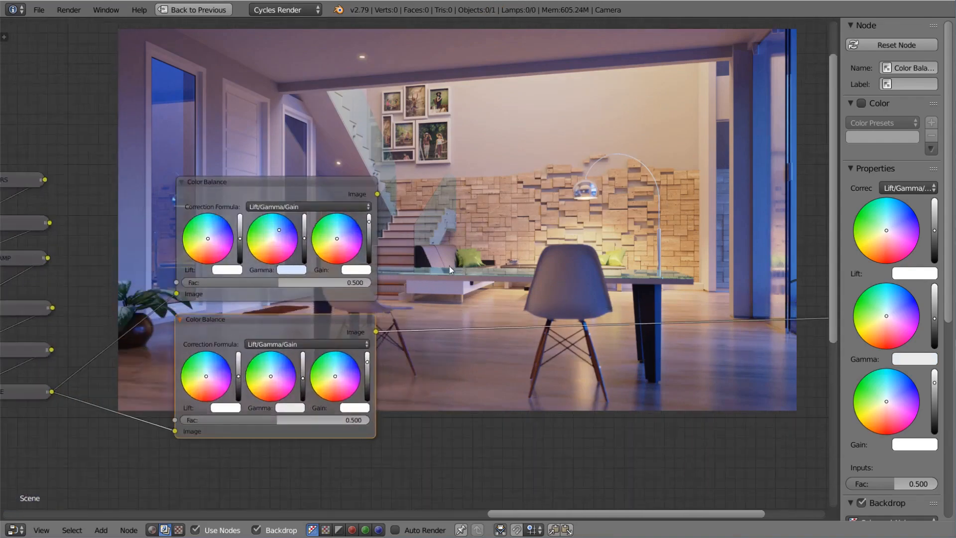
middle_click_drag(555, 245, 428, 258)
scroll(518, 243, "down", 3)
scroll(524, 238, "up", 2)
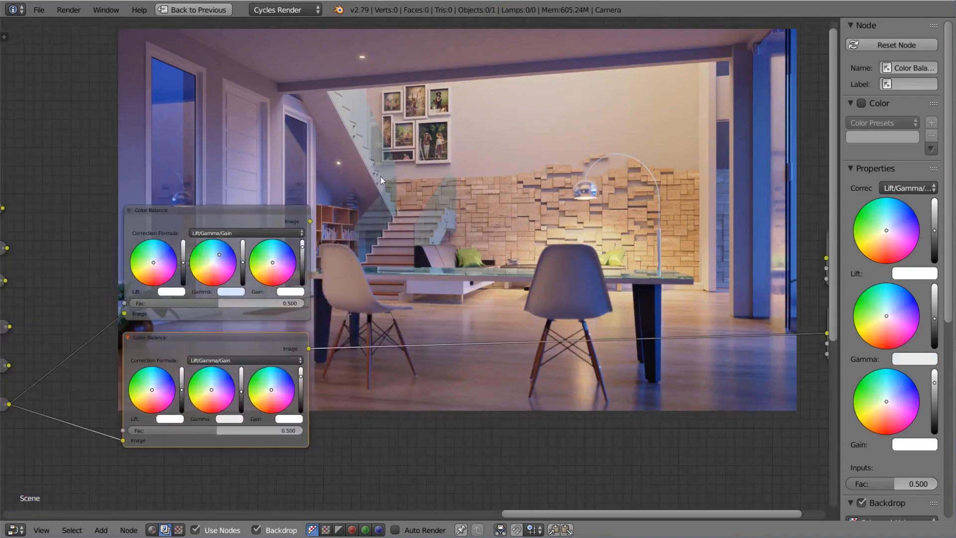
middle_click_drag(428, 226, 433, 231)
key("shift+a")
left_click(433, 252)
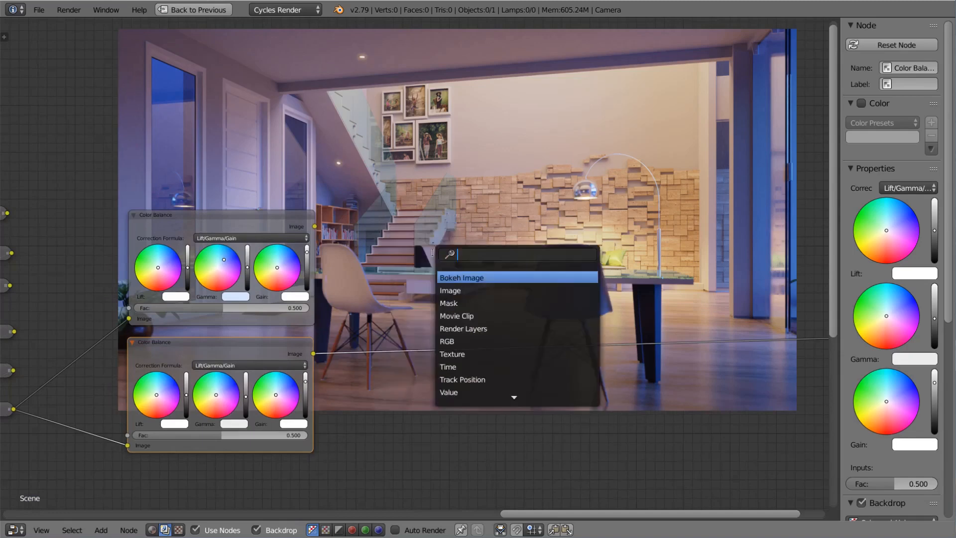
type("MIX")
key("Return")
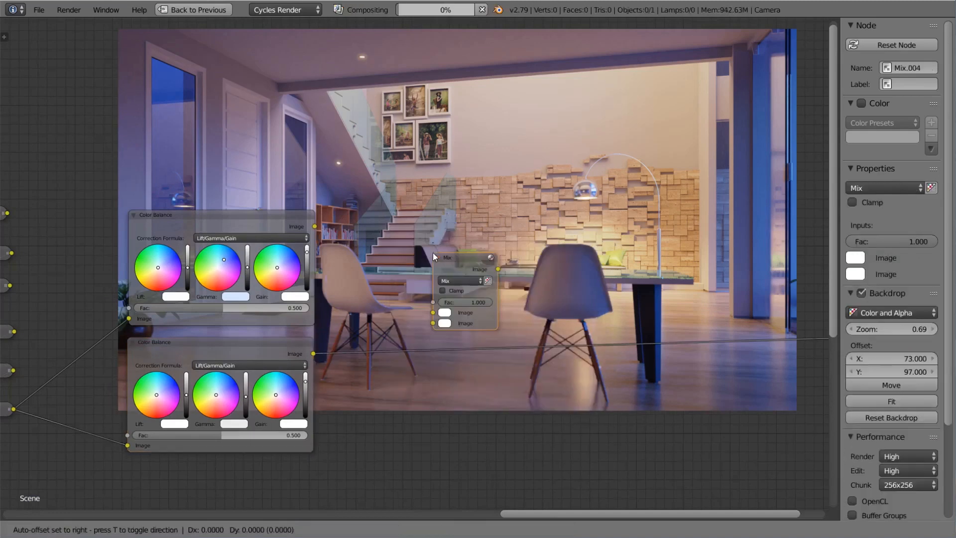
left_click(444, 252)
Connect the blue-tinted Color Balance to Mix's first Image input and the untinted one to the second, and preview the Mix.
left_click_drag(324, 353, 446, 324)
left_click_drag(315, 227, 452, 312)
left_click(470, 259, "ctrl+shift")
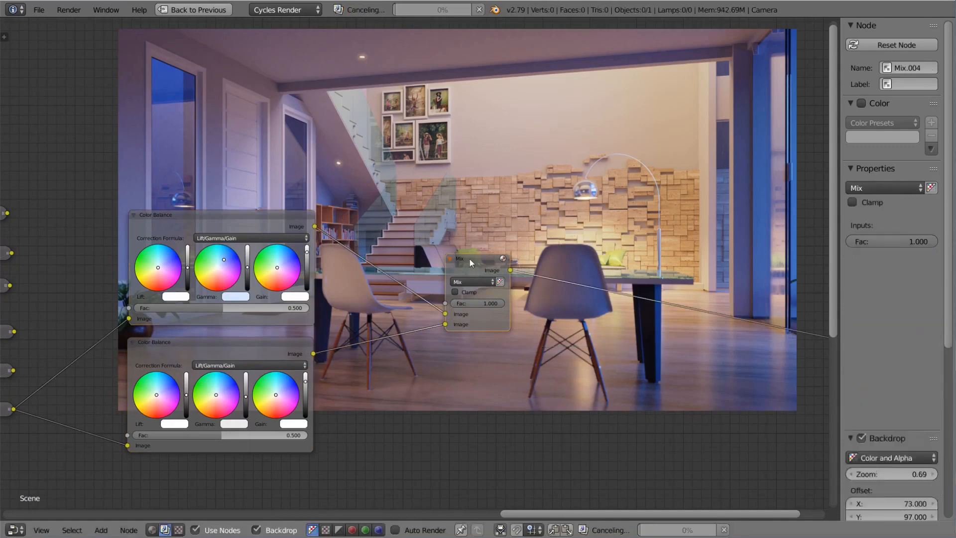
Compare the two grades by setting the Mix node's Fac to 0.000 and back to 1.000.
scroll(506, 282, "up", 2)
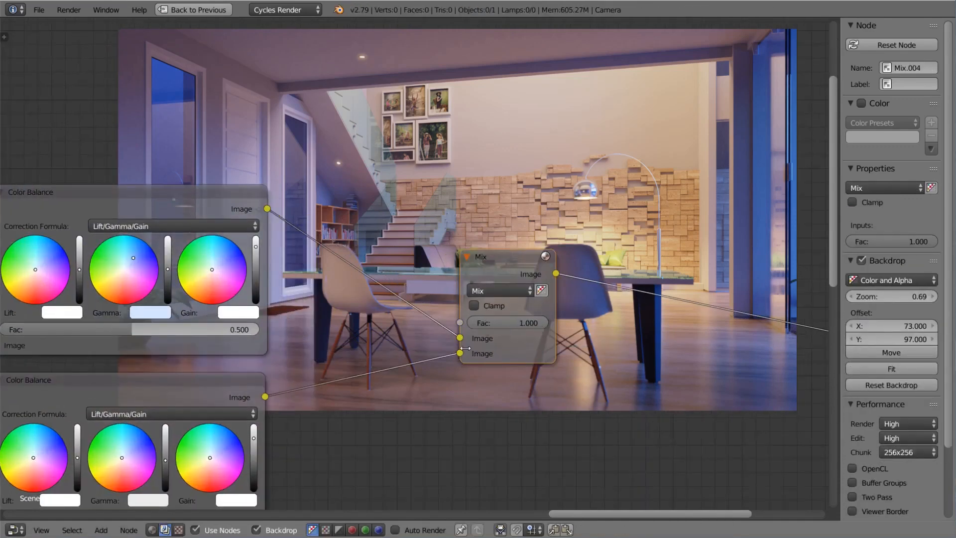
left_click_drag(530, 324, 473, 323)
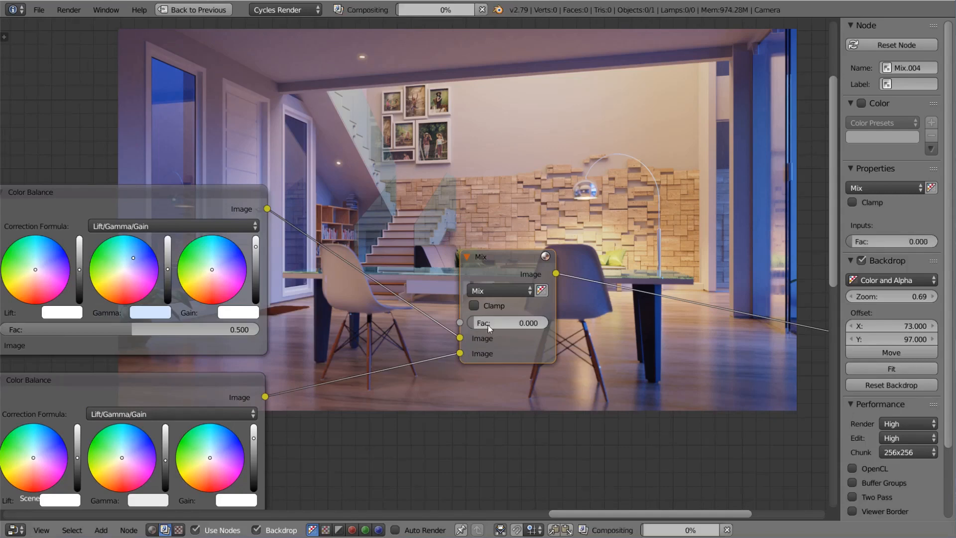
left_click(178, 204)
middle_click_drag(278, 216, 296, 226)
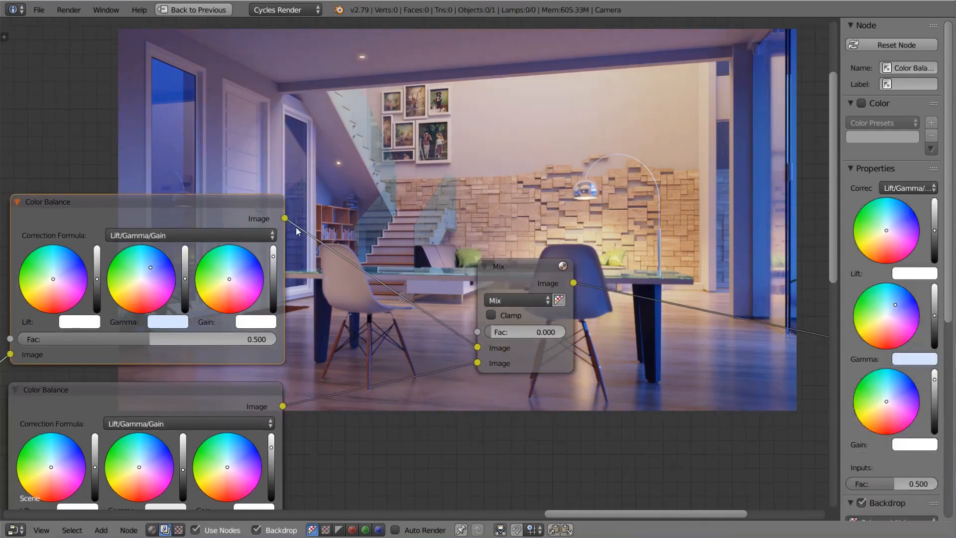
left_click_drag(500, 333, 573, 333)
scroll(414, 259, "down", 5)
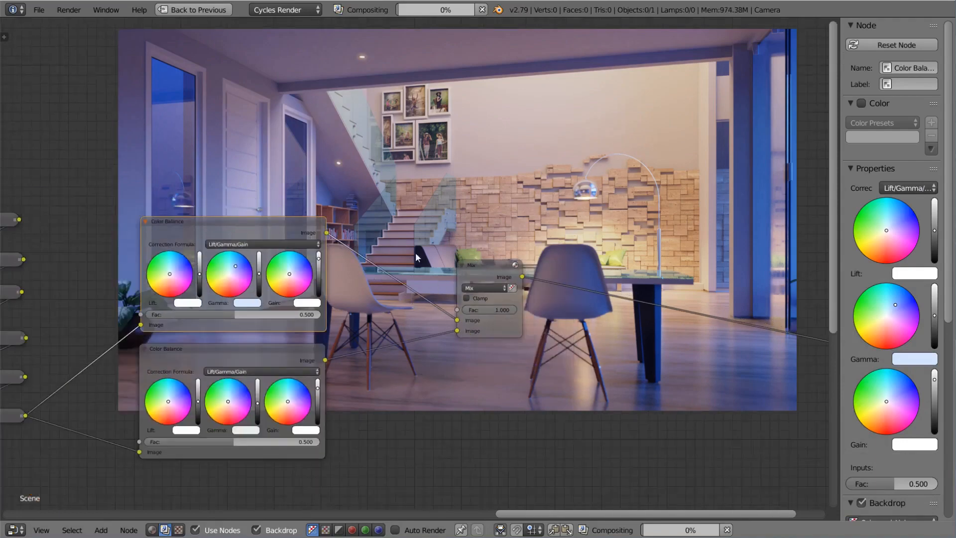
Add an Ellipse Mask node and place it above the blue-tinted Color Balance node.
middle_click_drag(415, 252, 480, 305)
key("shift+a")
left_click(279, 163)
key("Escape")
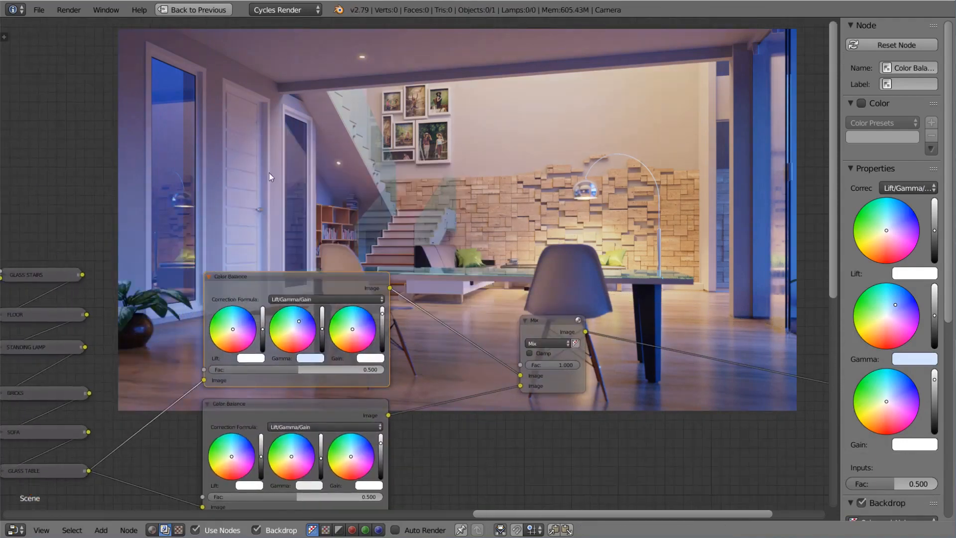
key("shift+a")
mouse_move(250, 237)
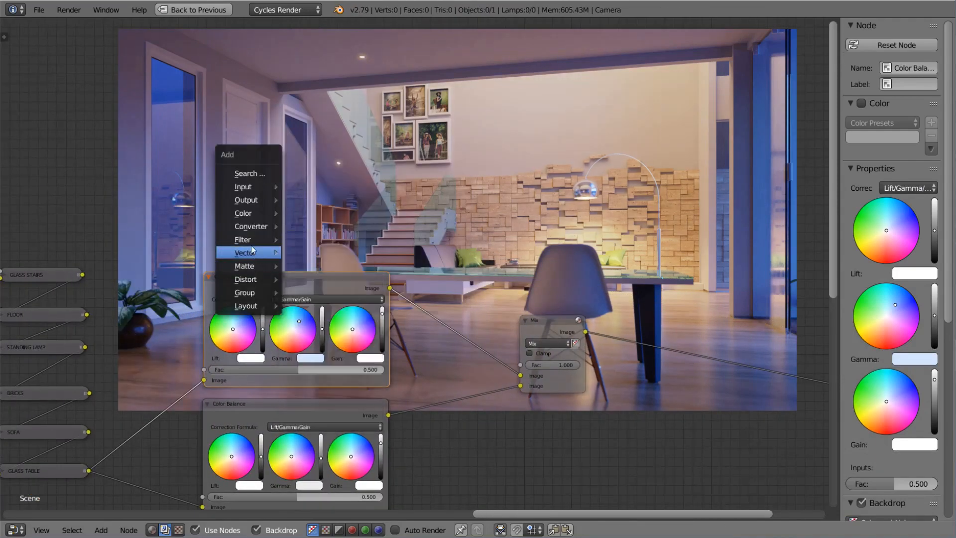
mouse_move(252, 276)
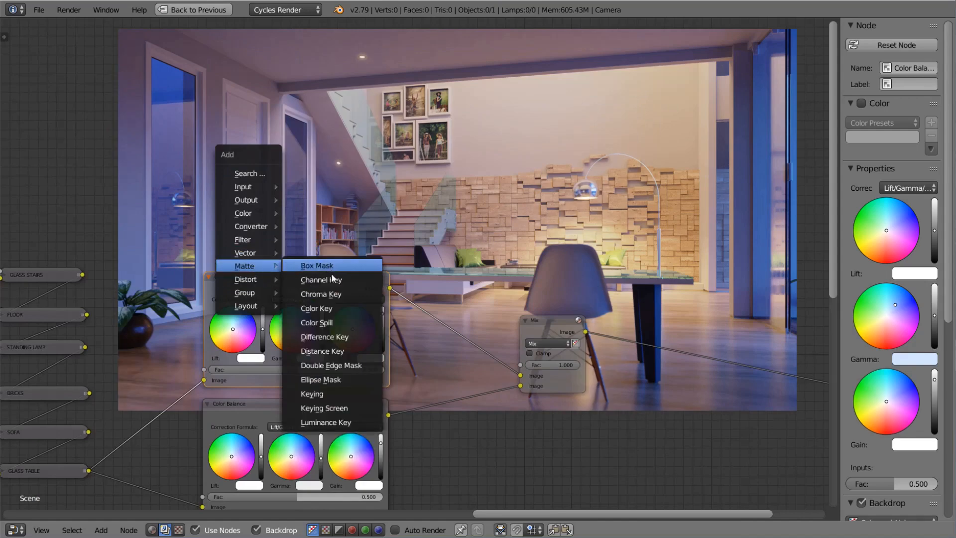
left_click(323, 379)
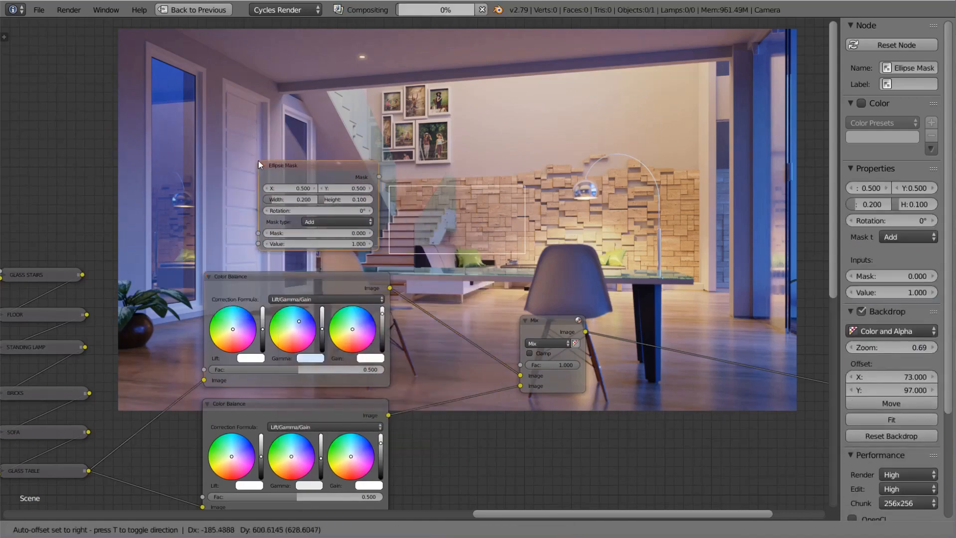
left_click(260, 160)
Set the Ellipse Mask to X 0.660, Y 0.550, Width 0.465 and Height 0.254, and preview the mask.
scroll(262, 162, "up", 2)
left_click(300, 158, "ctrl+shift")
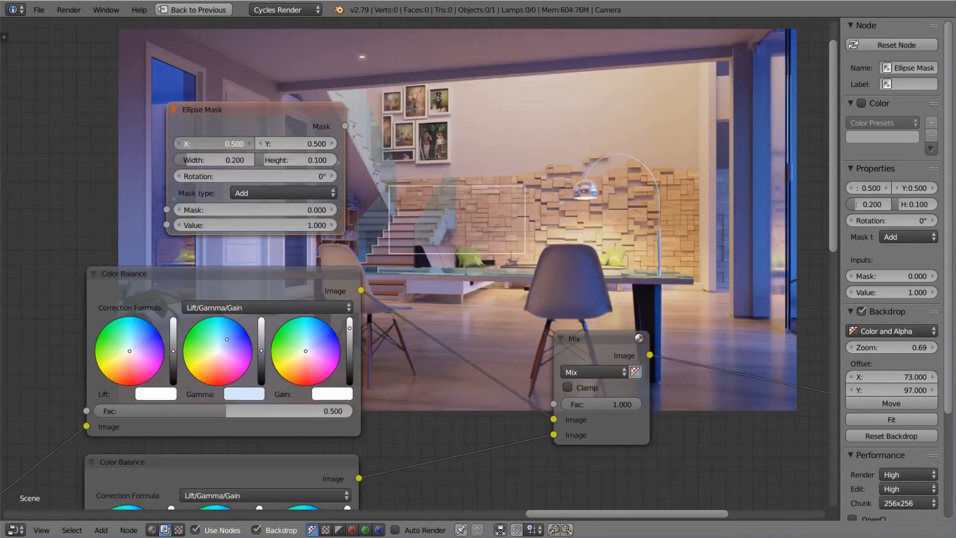
left_click_drag(214, 143, 294, 143)
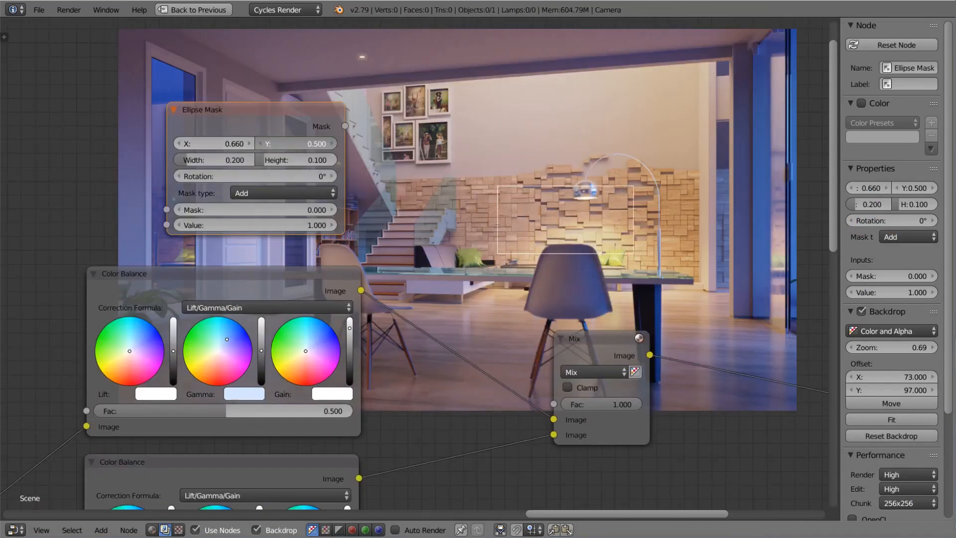
left_click_drag(296, 144, 311, 143)
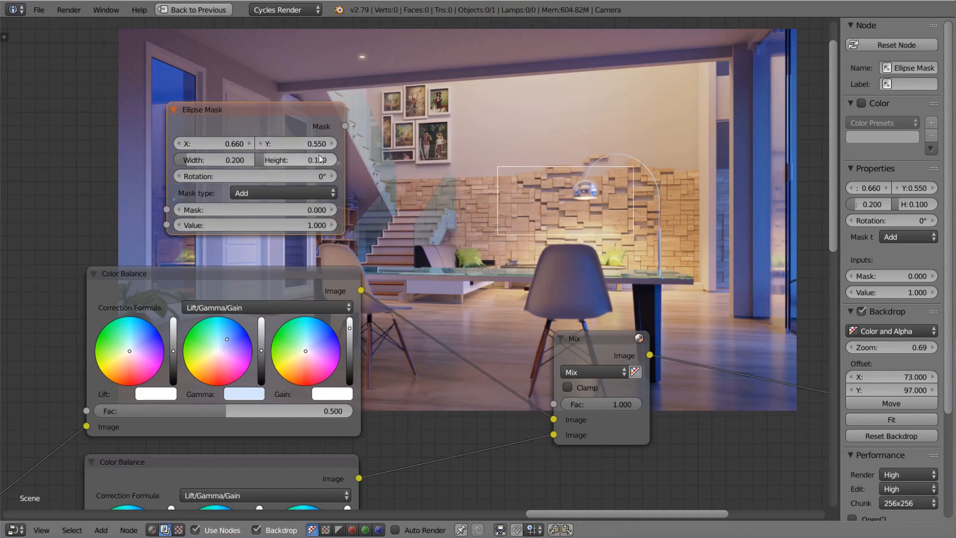
left_click_drag(211, 164, 307, 160)
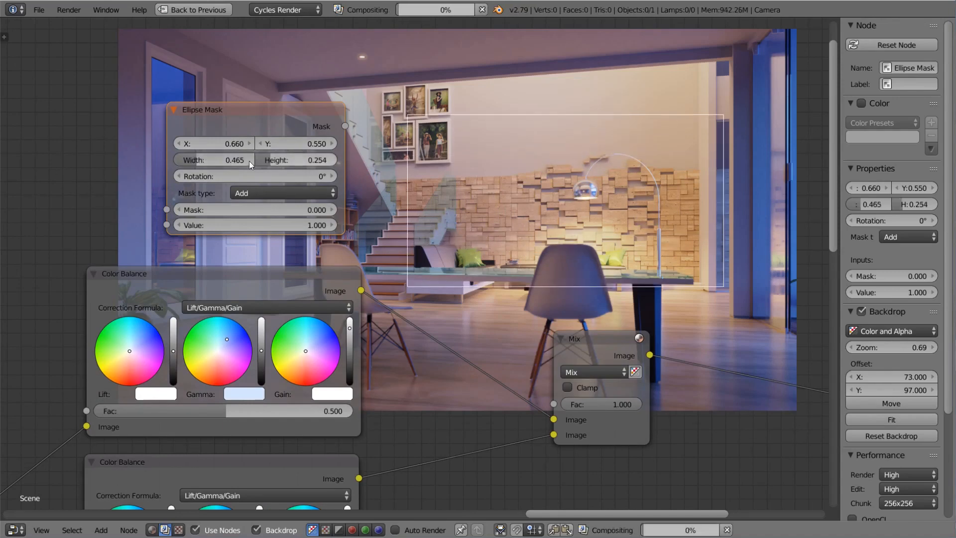
left_click(285, 118, "ctrl+shift")
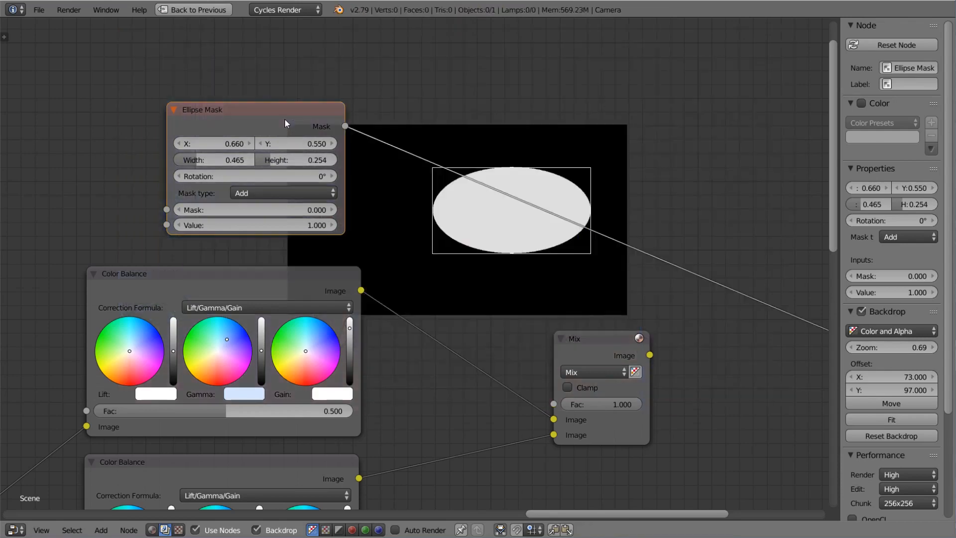
Restore the multi-area layout from the maximized node editor.
key("shift+a")
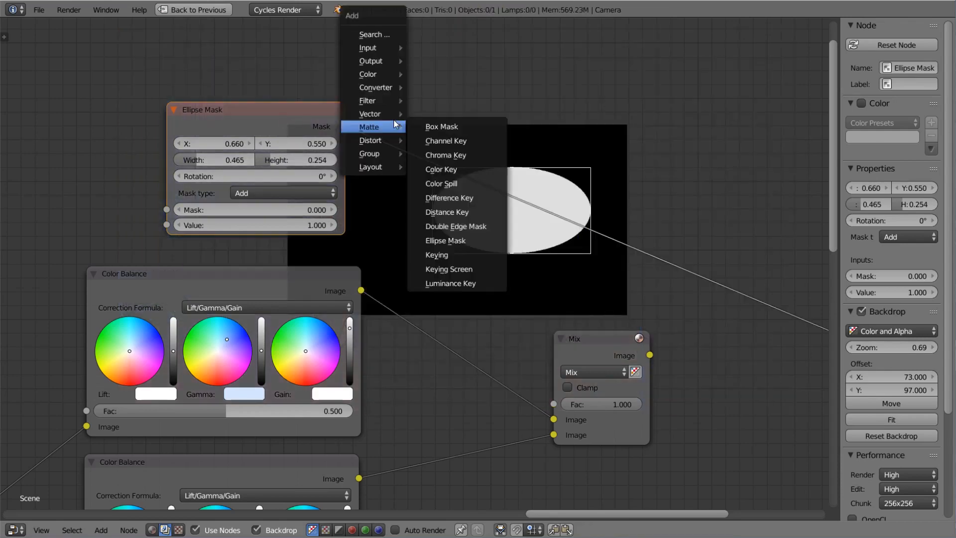
key("ctrl+space")
scroll(799, 209, "up", 5)
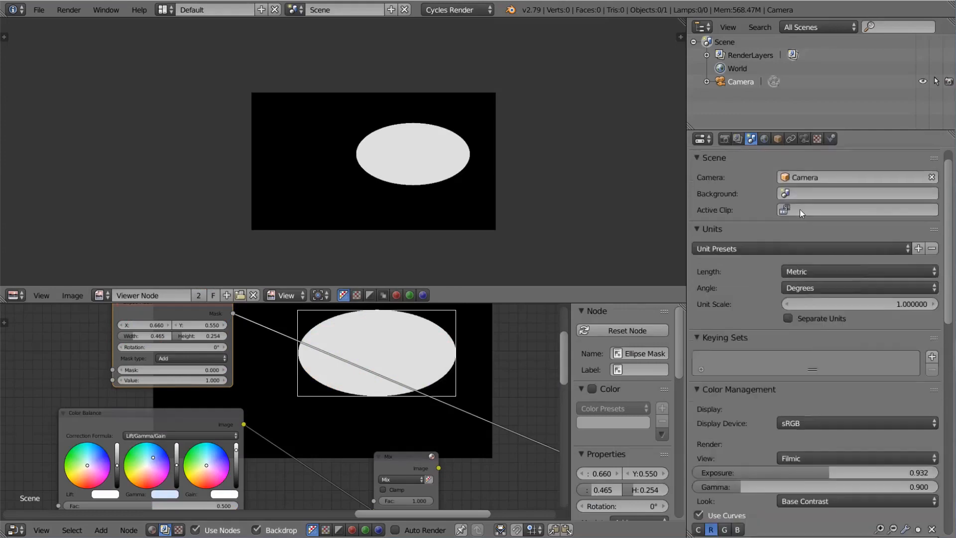
Check the render resolution settings, then maximize the node editor to preview the Color Balance, Ellipse Mask and Mix outputs in turn.
left_click(725, 139)
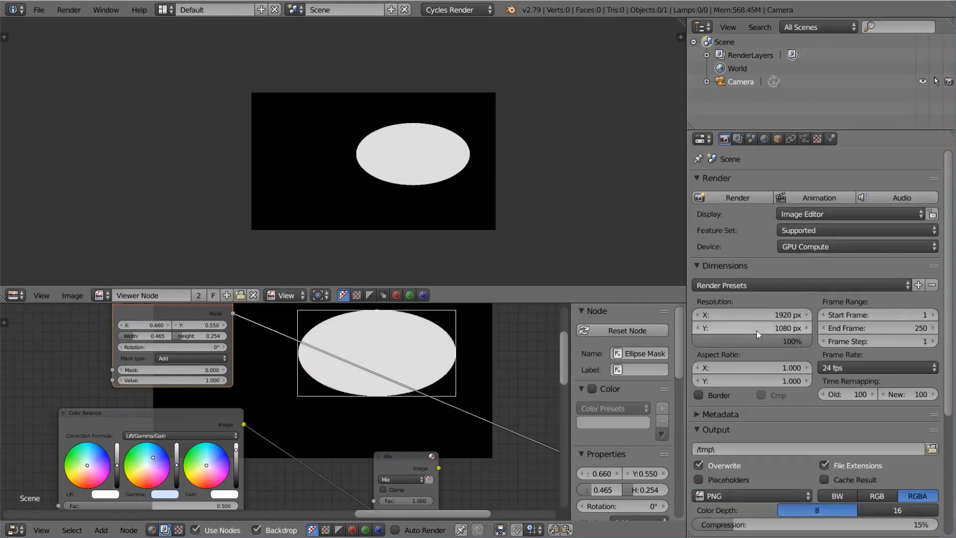
key("ctrl+space")
left_click(312, 278, "ctrl+shift")
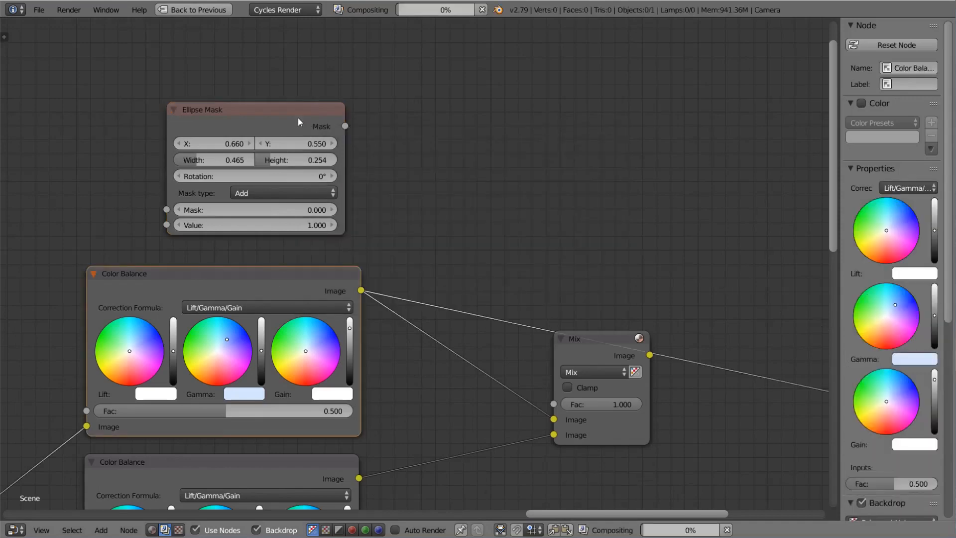
left_click(297, 113, "ctrl+shift")
left_click(586, 342, "ctrl+shift")
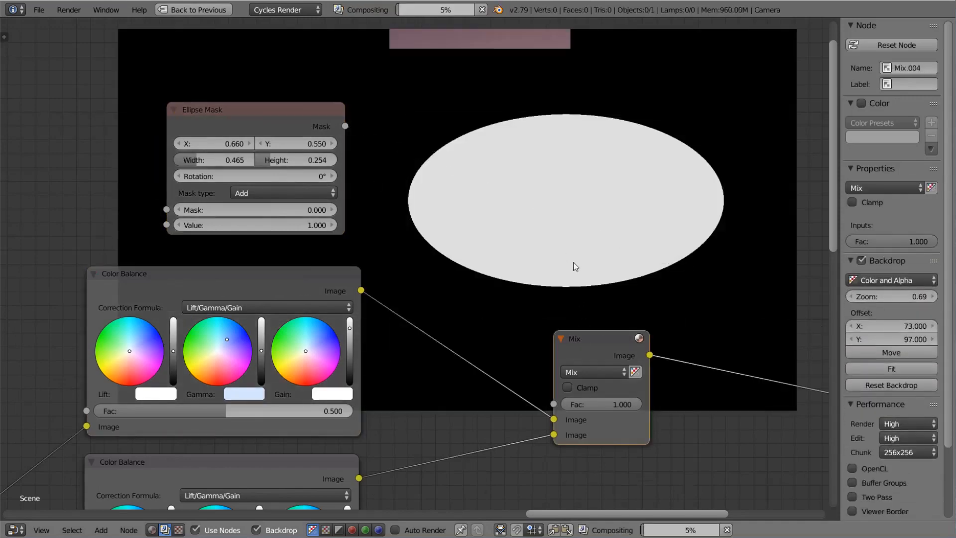
Add a Blur node beside the Ellipse Mask, set it to Fast Gaussian and feed it the mask output.
scroll(572, 262, "down", 3)
key("shift+a")
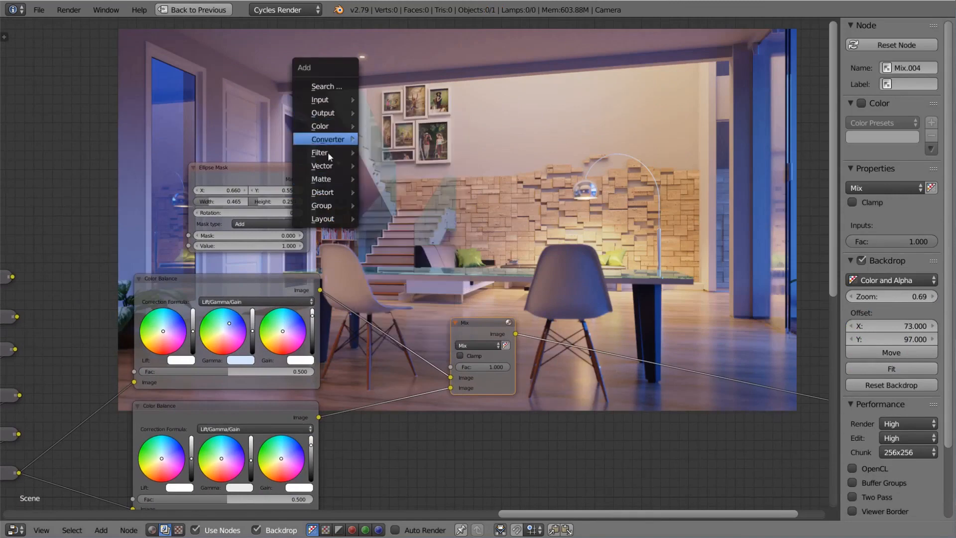
mouse_move(328, 152)
left_click(402, 166)
left_click(374, 125)
scroll(329, 150, "up", 2)
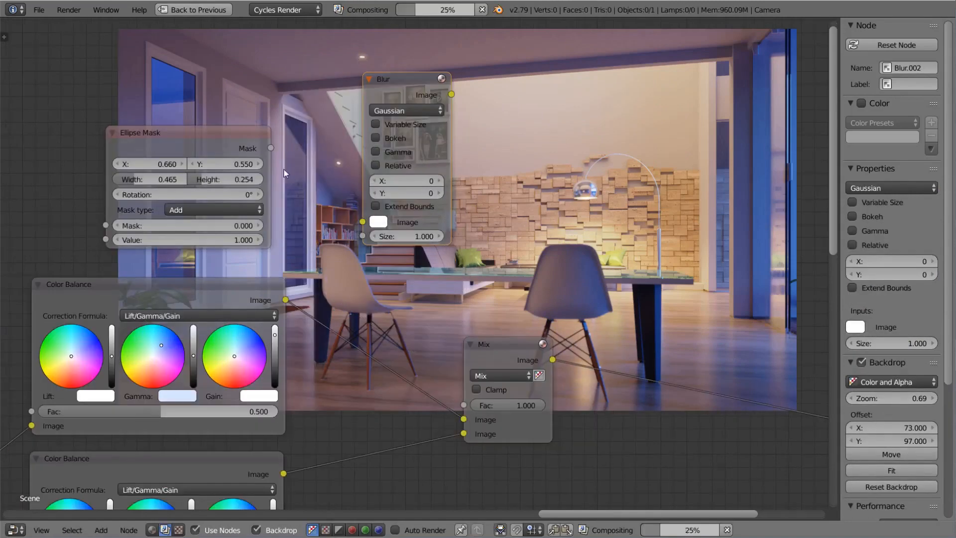
left_click(405, 111)
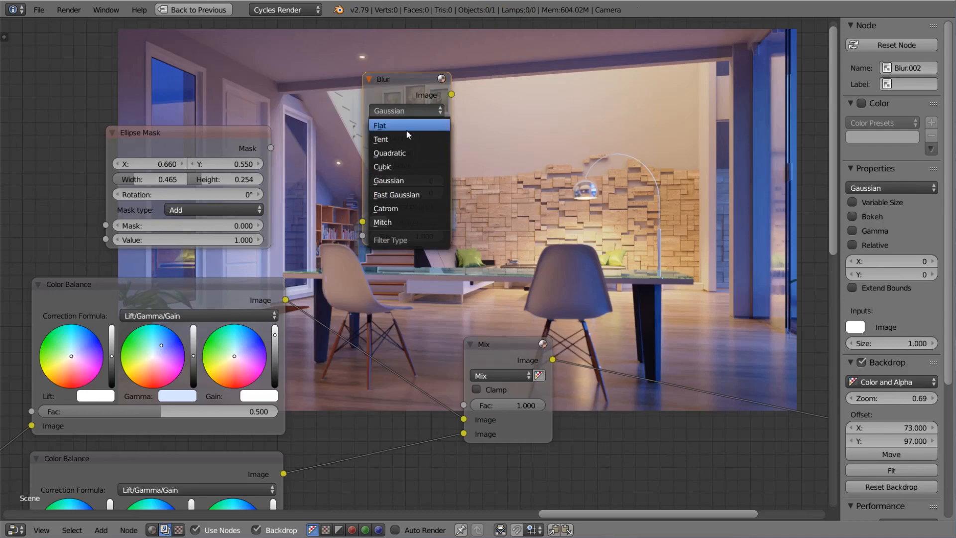
left_click(403, 198)
left_click_drag(271, 148, 361, 181)
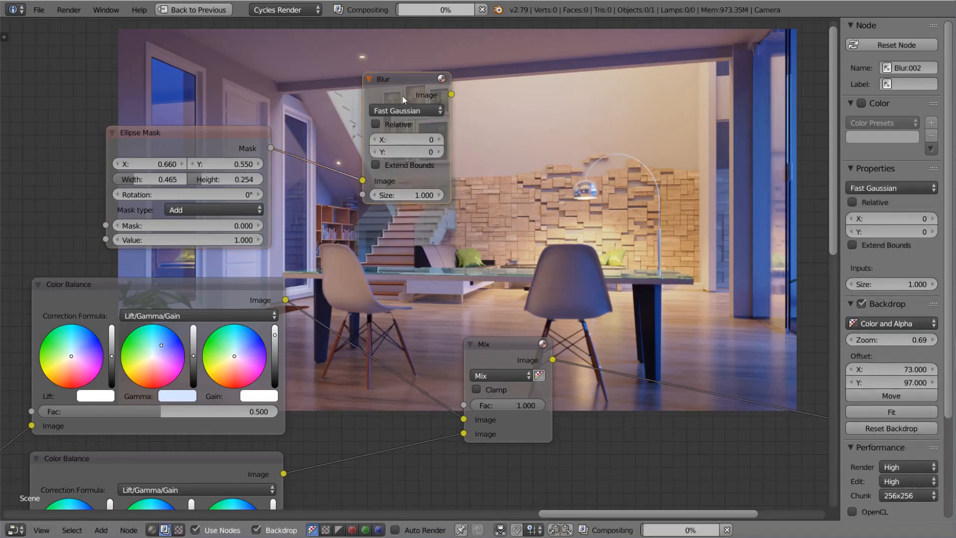
left_click_drag(402, 97, 369, 131)
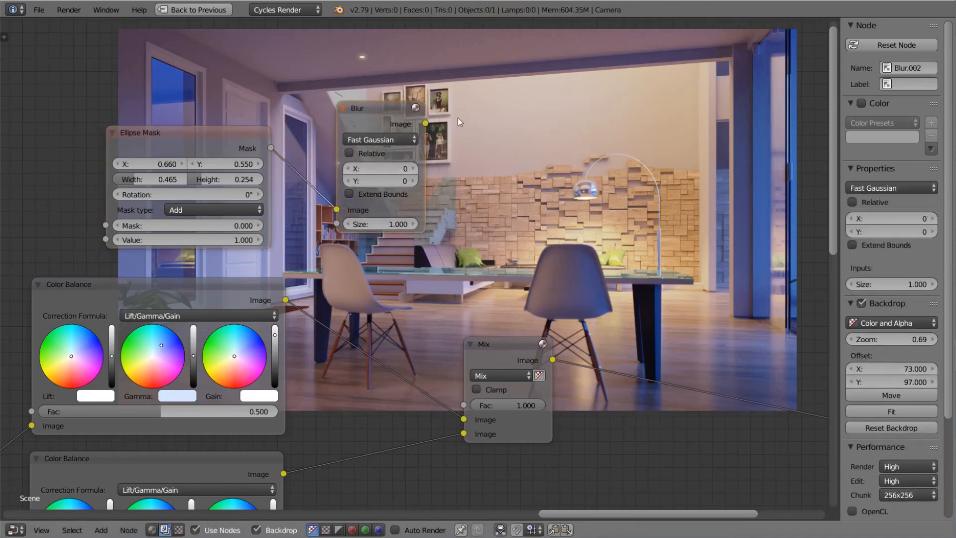
Set the Blur node's X and Y to 200 and preview the blurred mask.
left_click(392, 168)
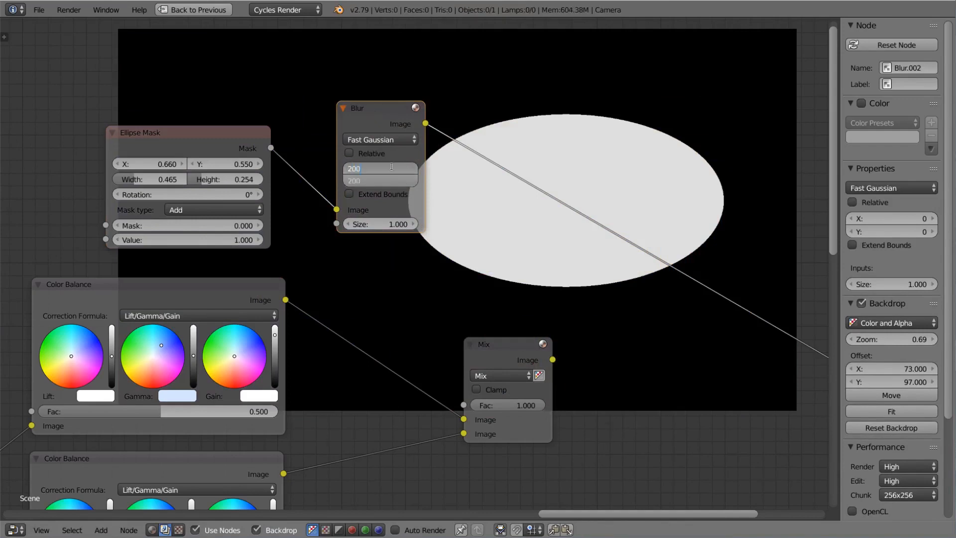
key("Return")
scroll(562, 184, "down", 1)
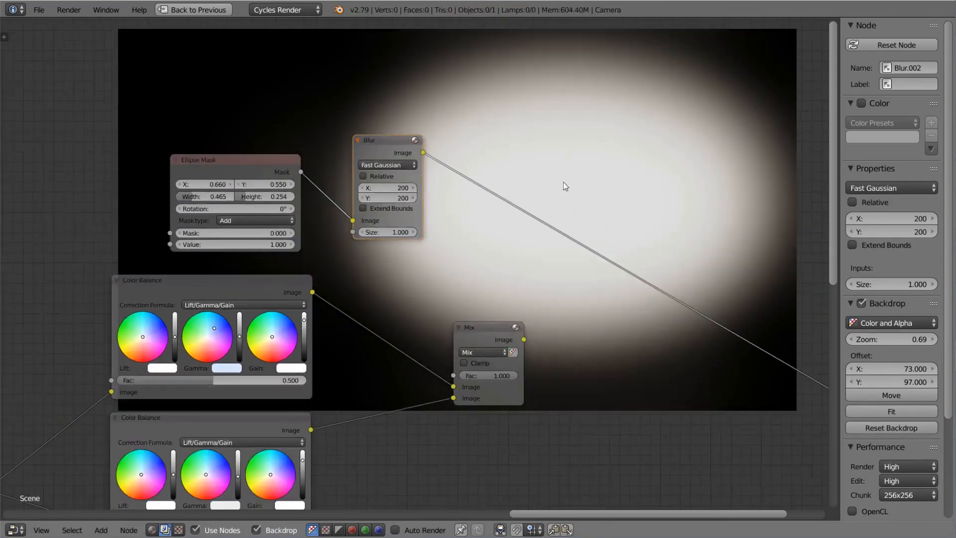
scroll(564, 185, "up", 2)
Move the Mix node away from the Color Balance nodes, connect the Blur output to its Fac and preview the mix.
left_click(437, 345)
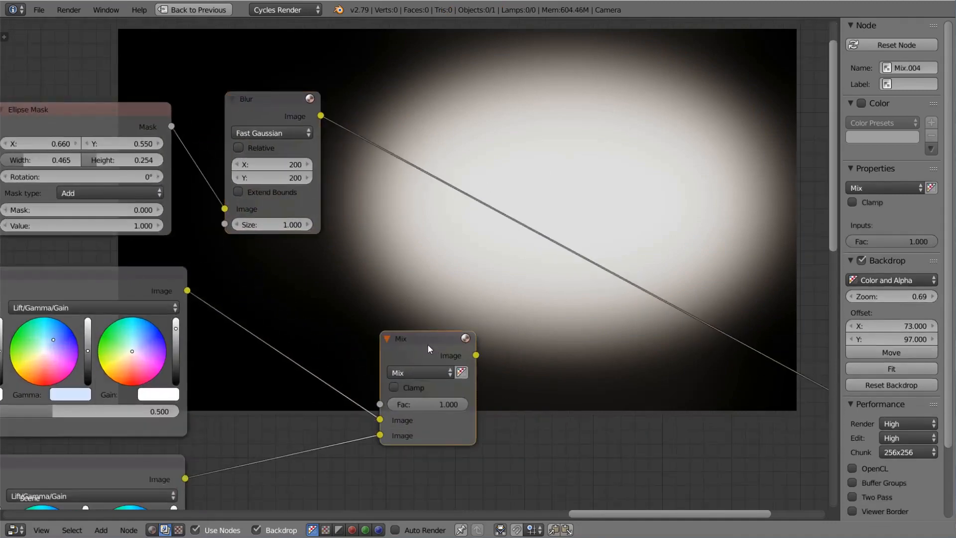
left_click_drag(428, 345, 634, 267)
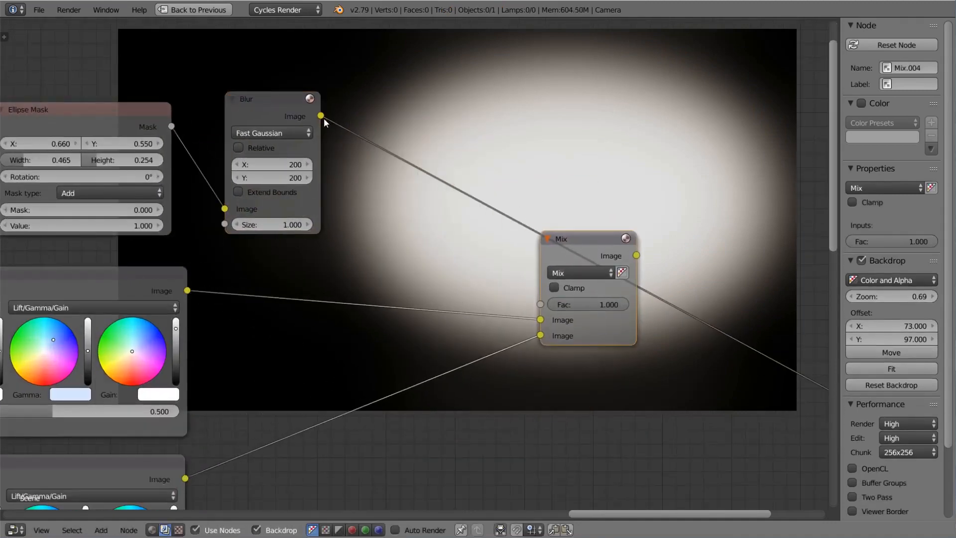
left_click_drag(323, 117, 539, 304)
left_click(580, 246, "ctrl+shift")
Compare the neutral Color Balance output with the masked Mix result in the backdrop.
scroll(588, 242, "down", 2)
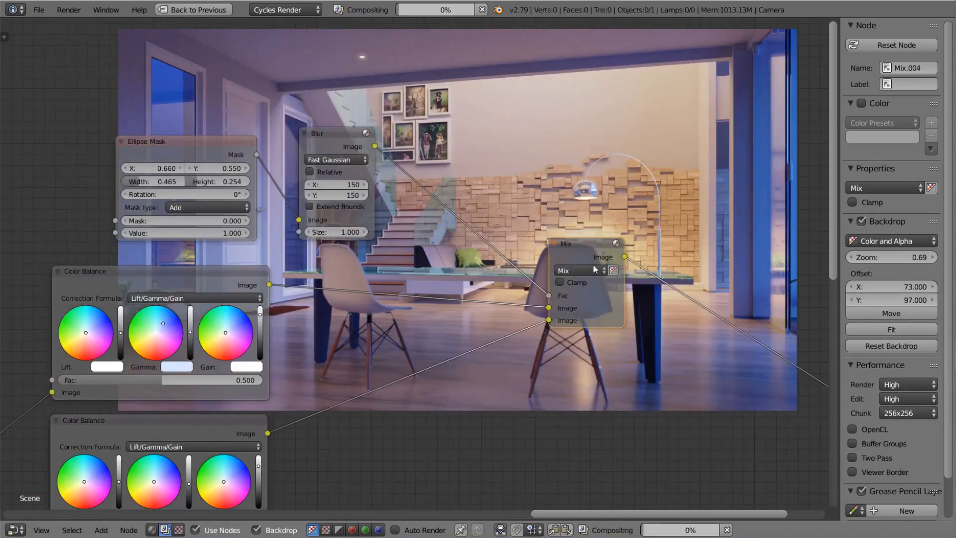
scroll(593, 269, "down", 4)
middle_click_drag(593, 269, 305, 381)
middle_click_drag(359, 280, 552, 240)
scroll(437, 321, "up", 1)
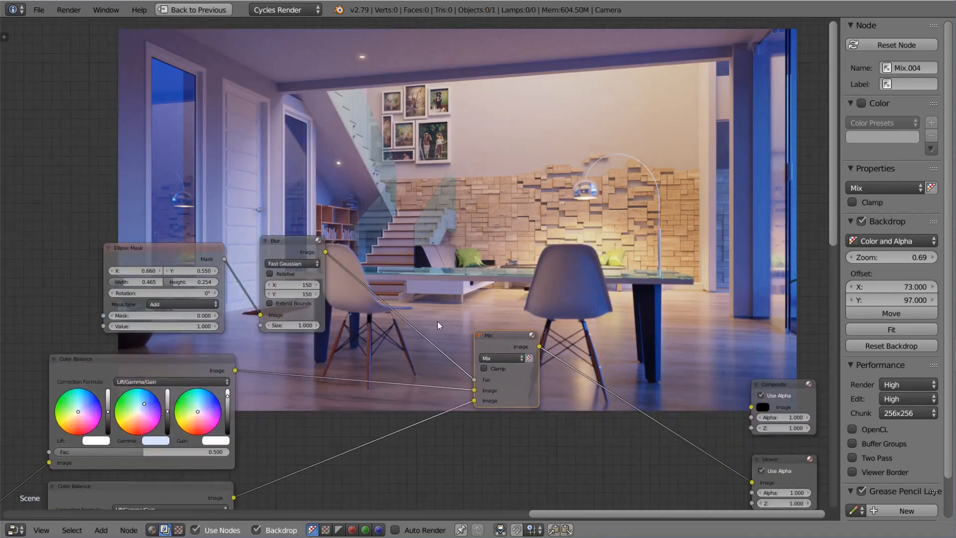
middle_click_drag(437, 321, 484, 220)
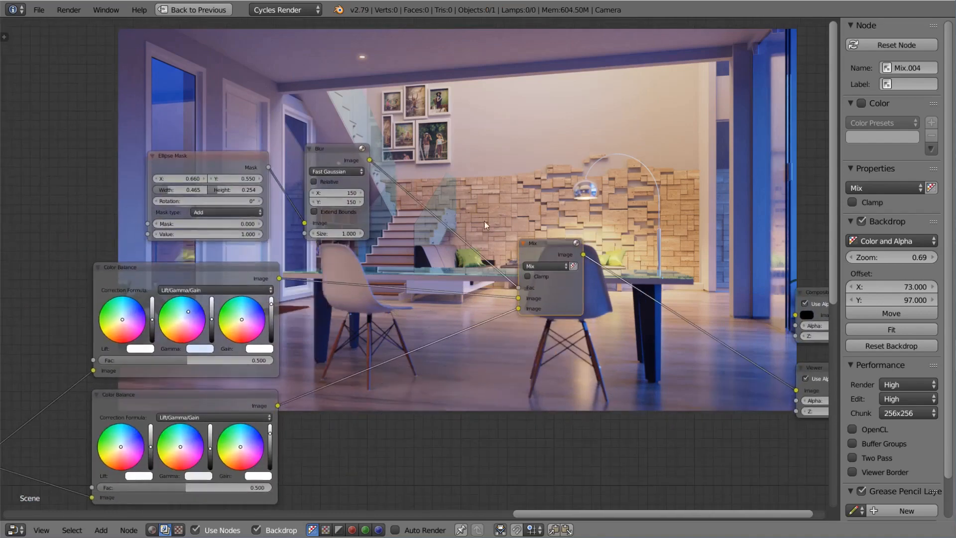
left_click(242, 398, "ctrl+shift")
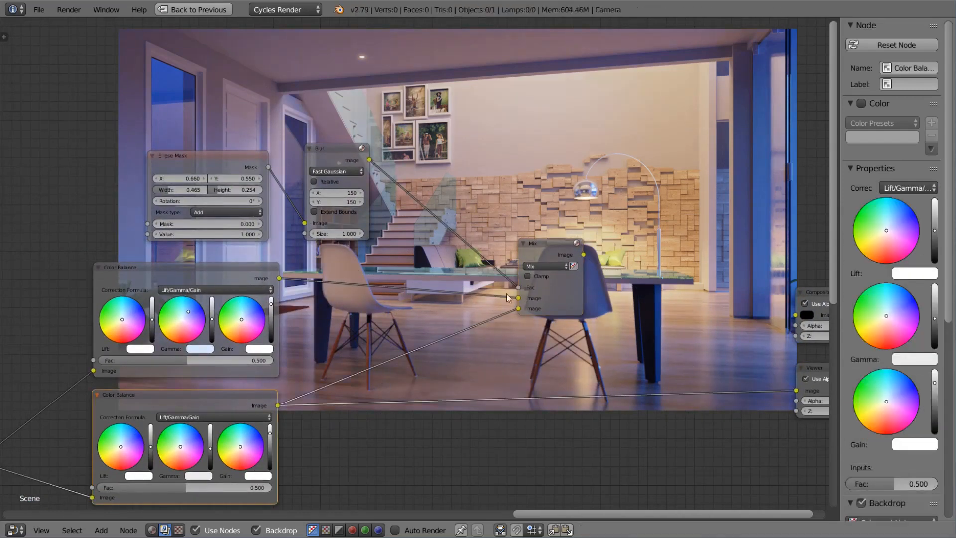
left_click(555, 250, "ctrl+shift")
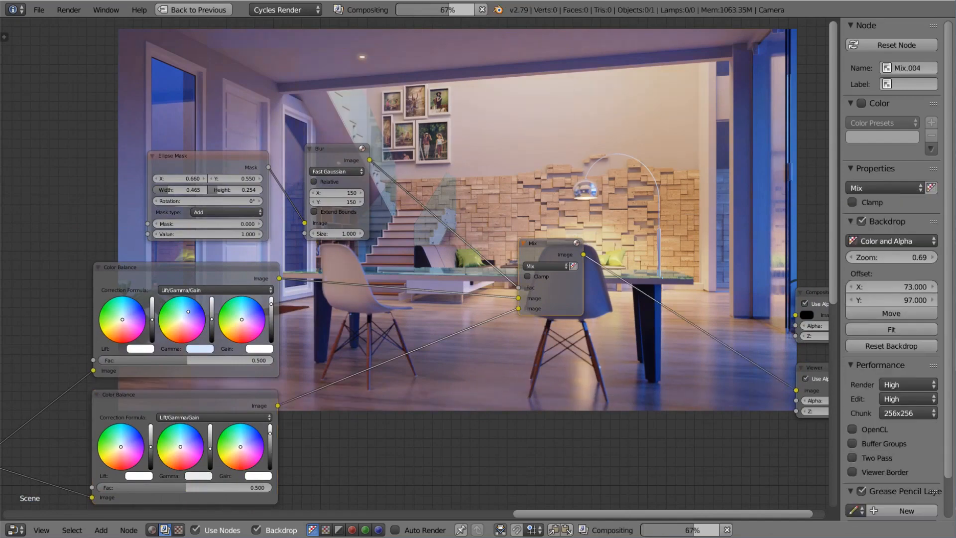
Set the Blur node's X and Y to 180 to soften the mask edge.
scroll(459, 266, "up", 3)
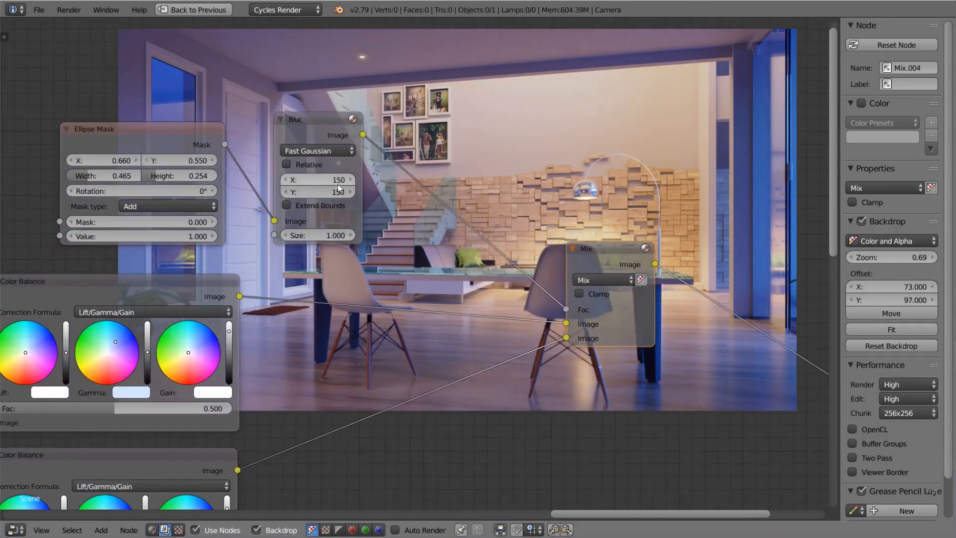
left_click_drag(337, 188, 329, 177)
type("180")
key("Return")
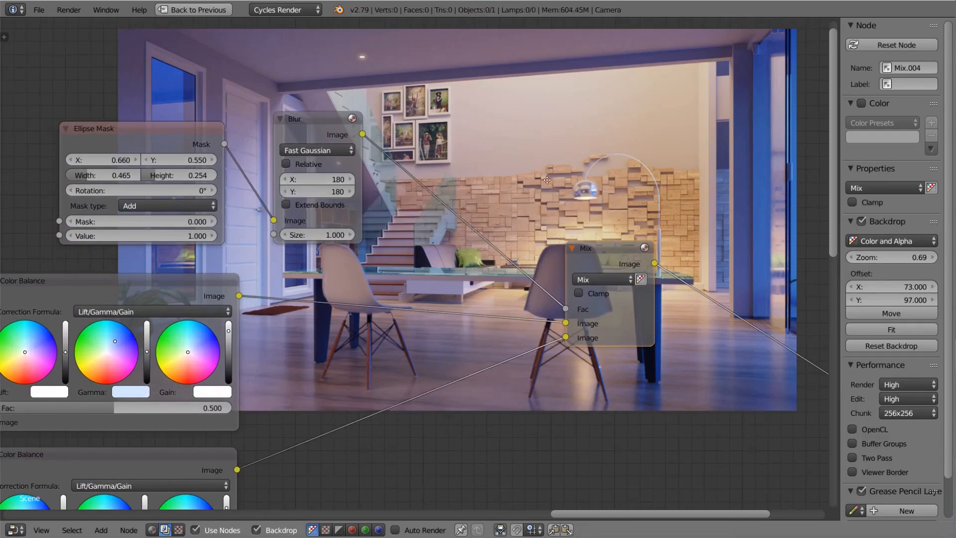
Slightly lower the Gamma brightness of the neutral Color Balance node.
middle_click_drag(548, 184, 485, 176)
scroll(403, 302, "down", 3)
middle_click_drag(358, 367, 585, 282)
scroll(462, 343, "up", 4)
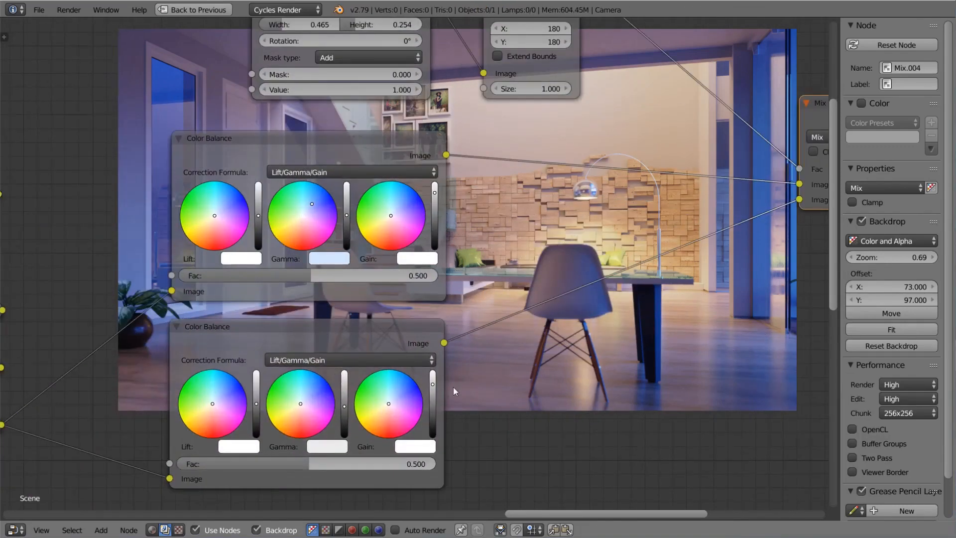
left_click_drag(348, 409, 348, 410)
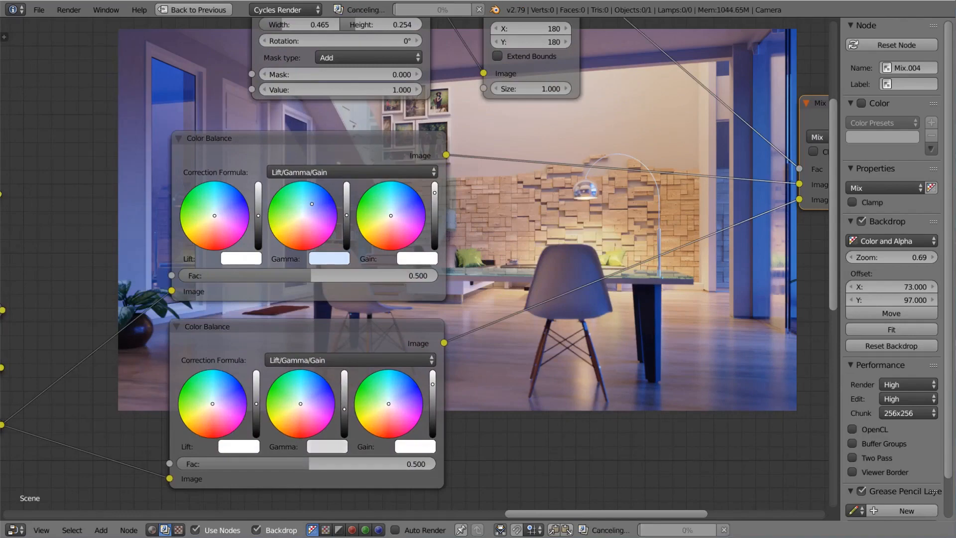
Shrink the backdrop to a zoom of 0.40 and examine the whole graded image.
middle_click_drag(683, 284, 367, 177)
scroll(380, 199, "down", 5)
middle_click_drag(550, 244, 413, 127)
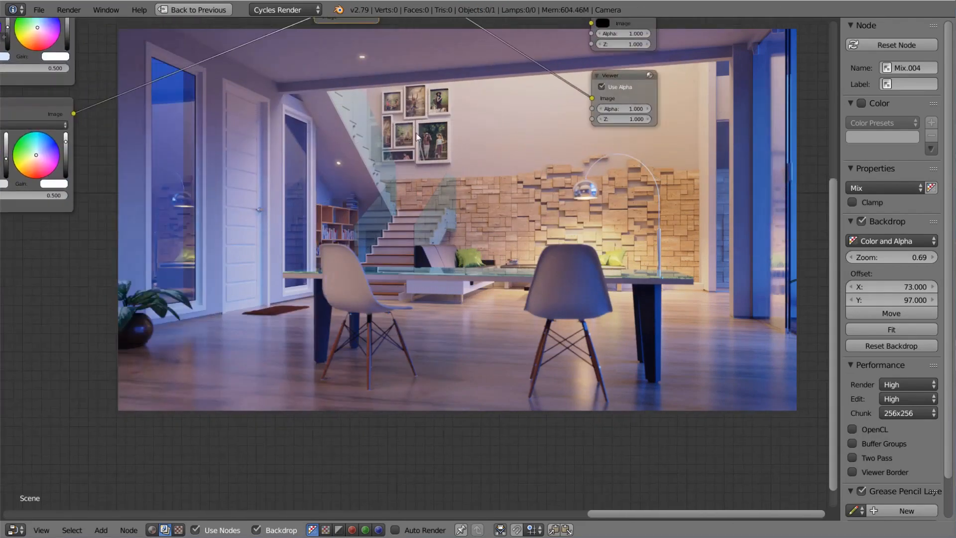
scroll(428, 149, "down", 2)
key("v")
key("v")
key("v")
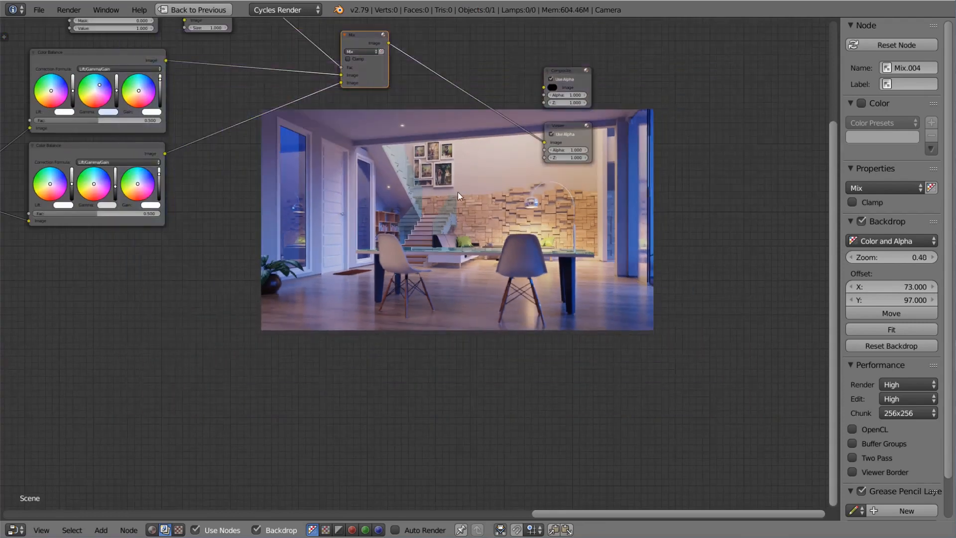
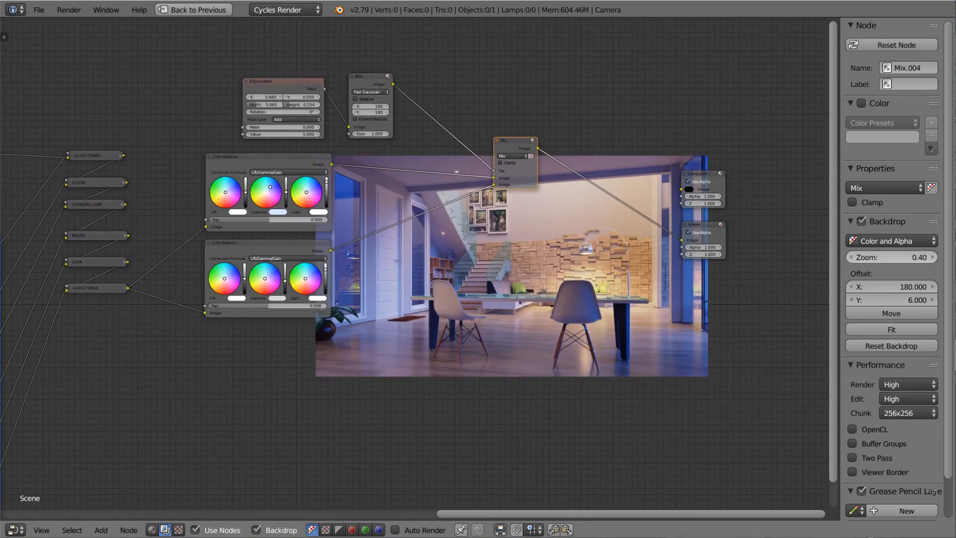
Shift the Mix node slightly toward the Color Balance nodes and add a second Ellipse Mask below it.
scroll(470, 159, "up", 4)
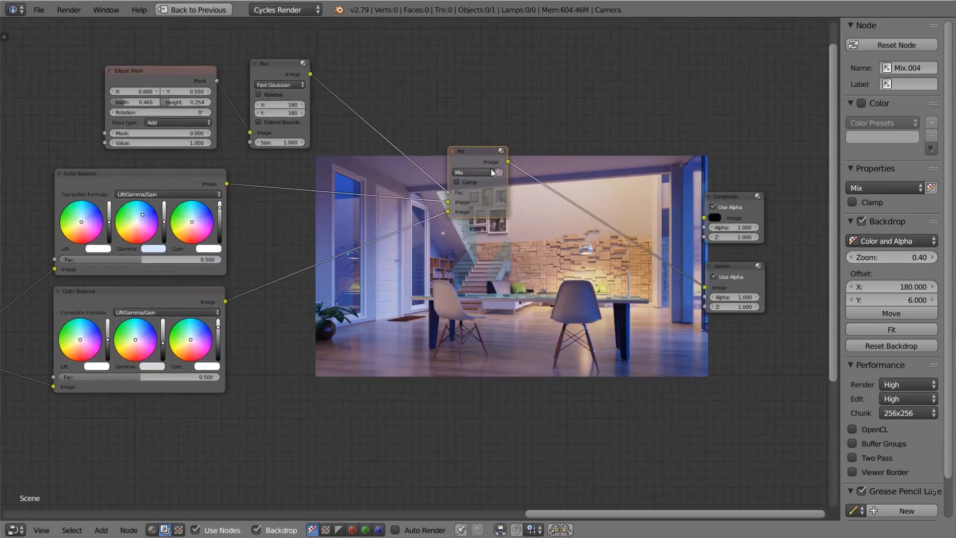
left_click_drag(470, 159, 448, 157)
key("shift+a")
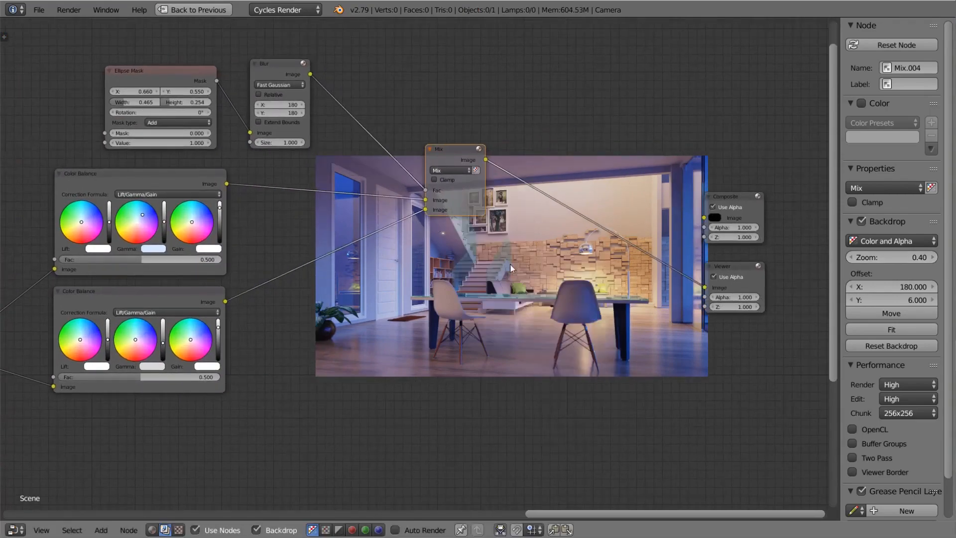
middle_click_drag(487, 262, 450, 269)
scroll(450, 268, "up", 2)
key("shift+a")
mouse_move(433, 295)
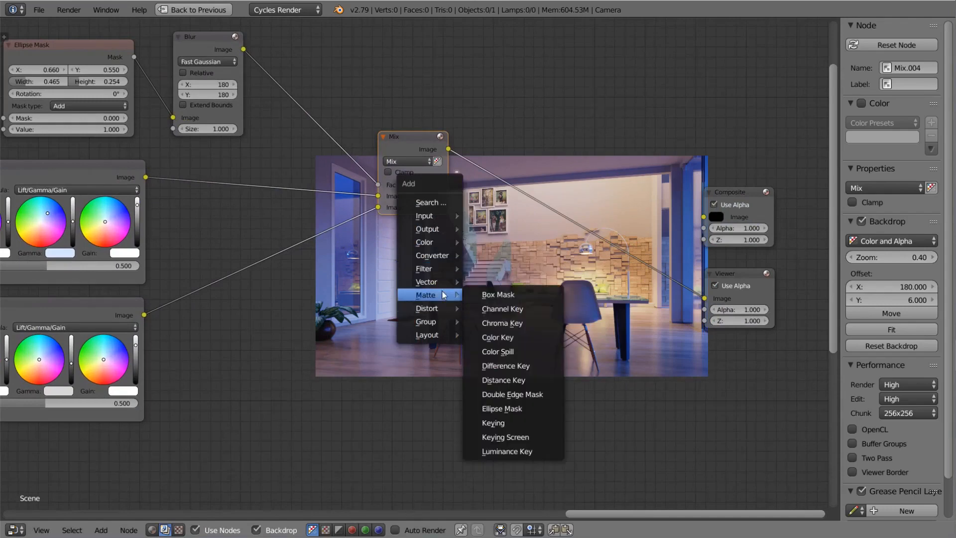
left_click(502, 408)
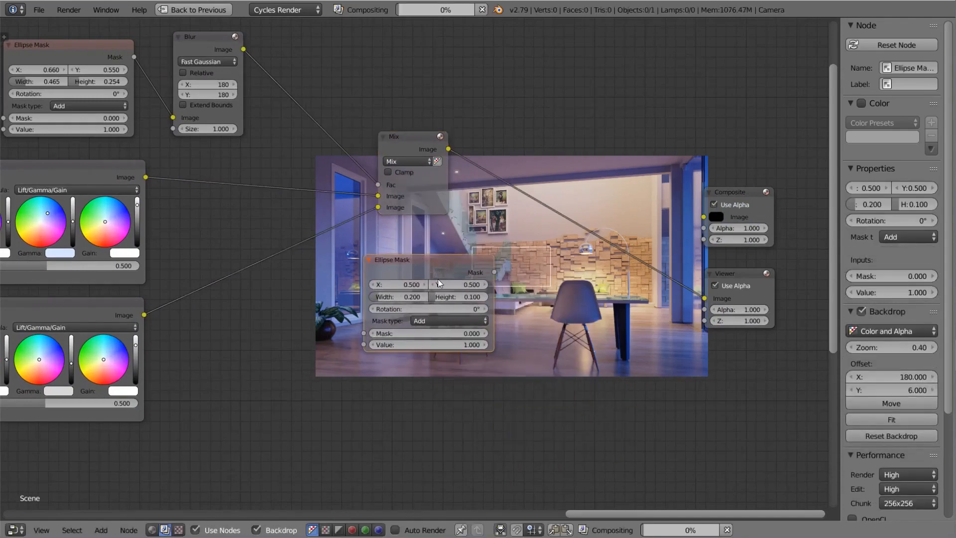
scroll(473, 276, "up", 1)
Enlarge the second Ellipse Mask to Width 0.784 and Height 0.386, with its Y position at 0.550.
mouse_move(369, 307)
left_mouse_down()
mouse_move(423, 307)
mouse_move(370, 308)
left_mouse_up()
left_click_drag(465, 306, 493, 305)
mouse_move(403, 291)
left_mouse_down()
mouse_move(481, 292)
mouse_move(453, 305)
mouse_move(394, 293)
left_mouse_up()
Duplicate the Blur node beside the second Ellipse Mask, connect the mask to its Image input and preview the blurred ellipse.
scroll(241, 112, "down", 2)
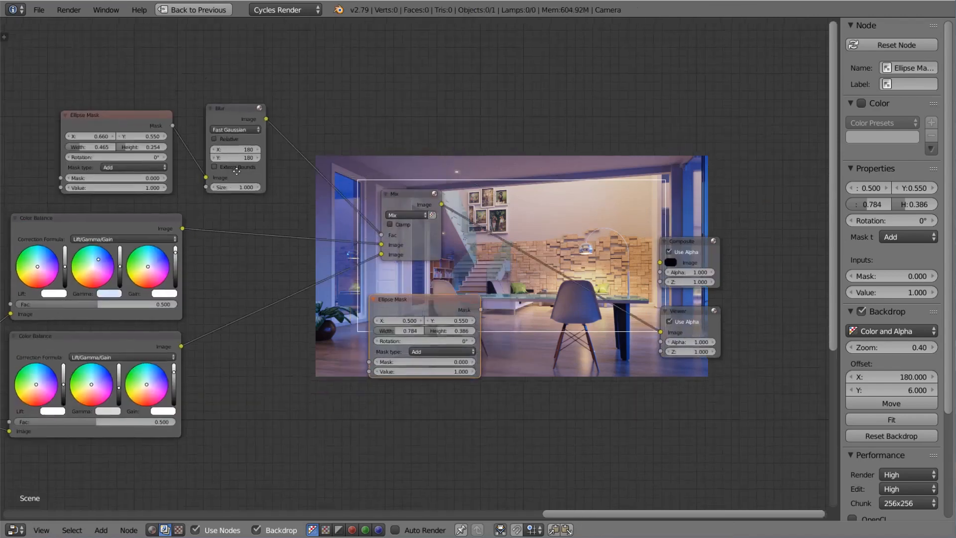
left_click(221, 95)
key("shift+d")
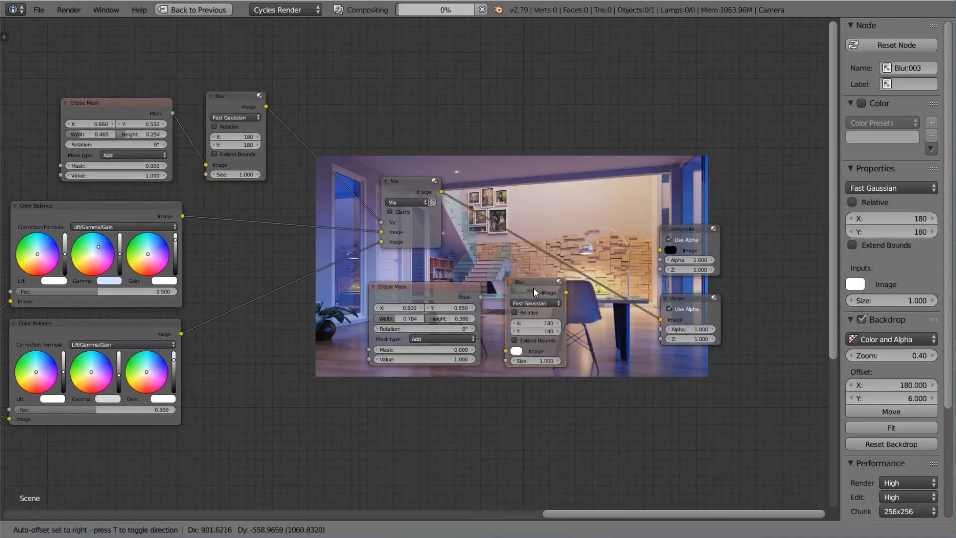
left_click(533, 287)
left_click(442, 290)
scroll(473, 291, "up", 4)
left_click_drag(453, 299, 539, 383)
left_click(570, 295, "ctrl+shift")
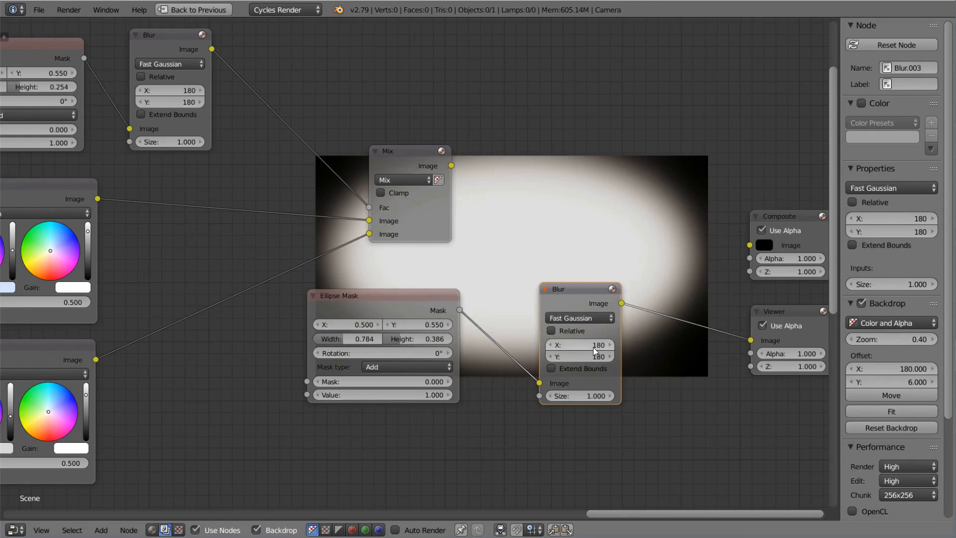
Set the duplicated Blur node's X and Y to 200.
left_click_drag(593, 347, 593, 357)
type("200")
key("Return")
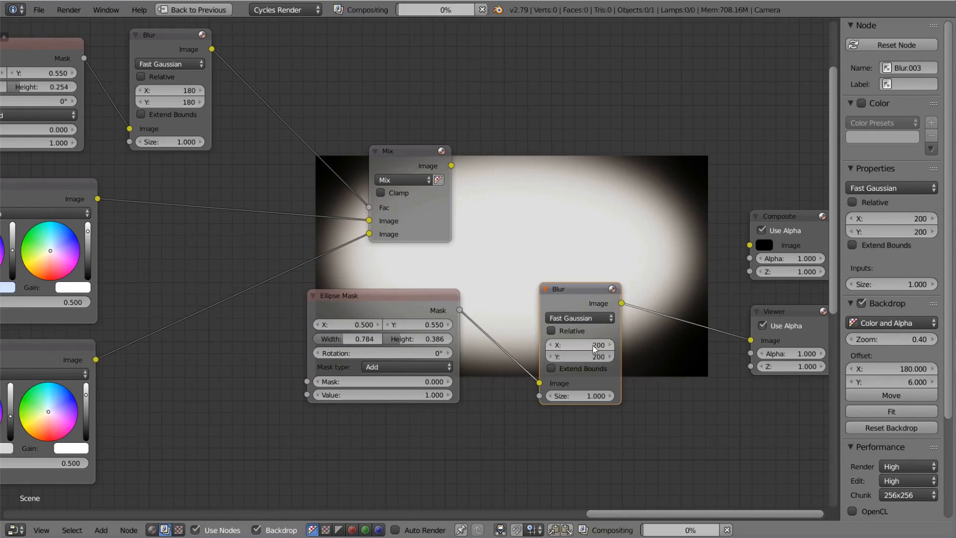
Make the duplicated Blur relative with X and Y at 32.624%, and move it closer to the second Ellipse Mask.
scroll(573, 339, "up", 1)
left_click(563, 336)
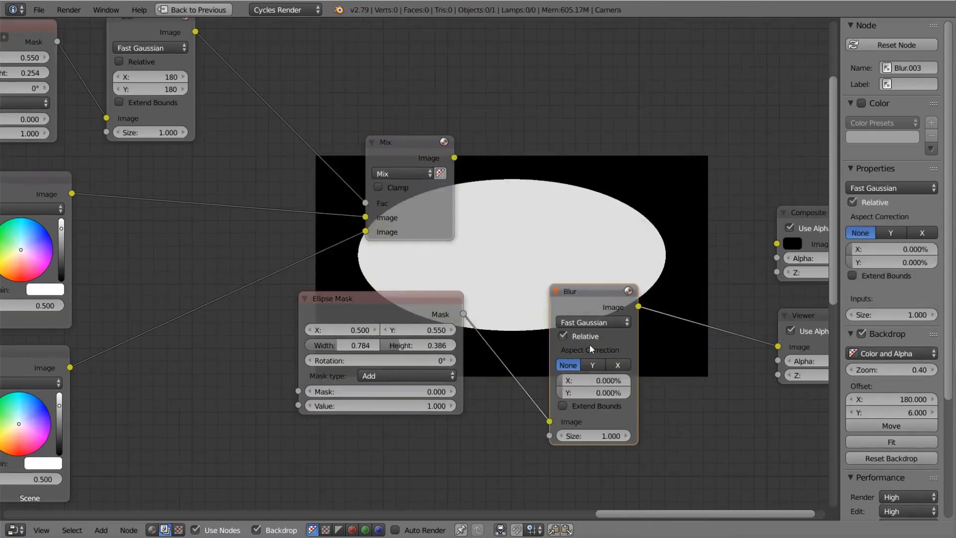
left_click_drag(593, 381, 604, 392)
middle_click_drag(661, 295, 562, 277)
left_click_drag(509, 362, 511, 363)
middle_click_drag(545, 276, 563, 293)
left_click_drag(516, 302, 455, 315)
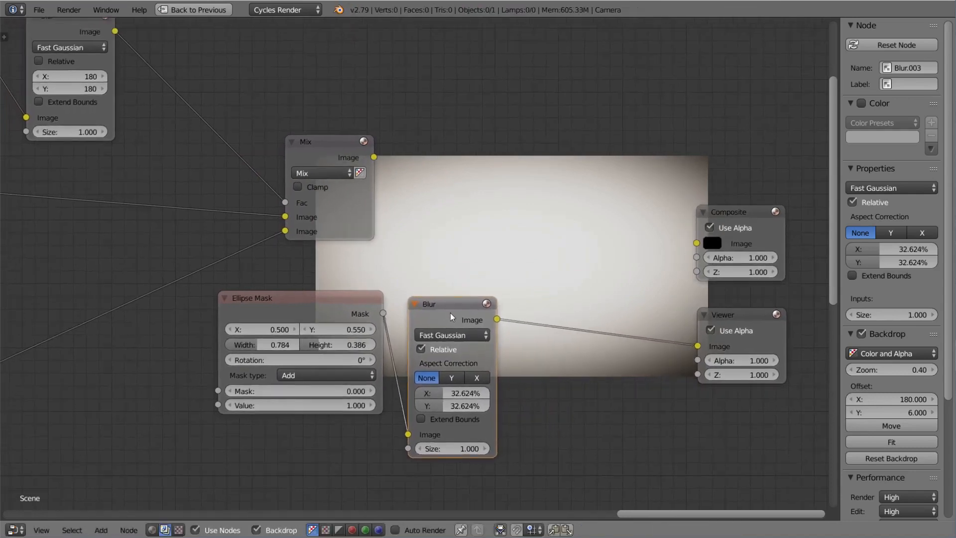
Add a Mix node set to Multiply, feeding the previous Mix result into its first Image input and the second blurred mask into its second.
key("shift+a")
mouse_move(523, 162)
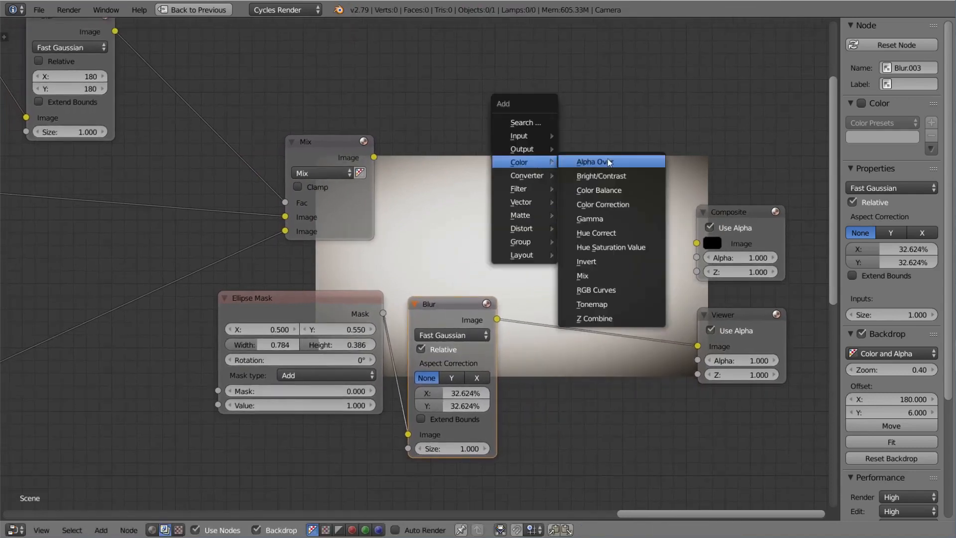
left_click(584, 275)
left_click(563, 207)
left_click_drag(502, 319, 565, 262)
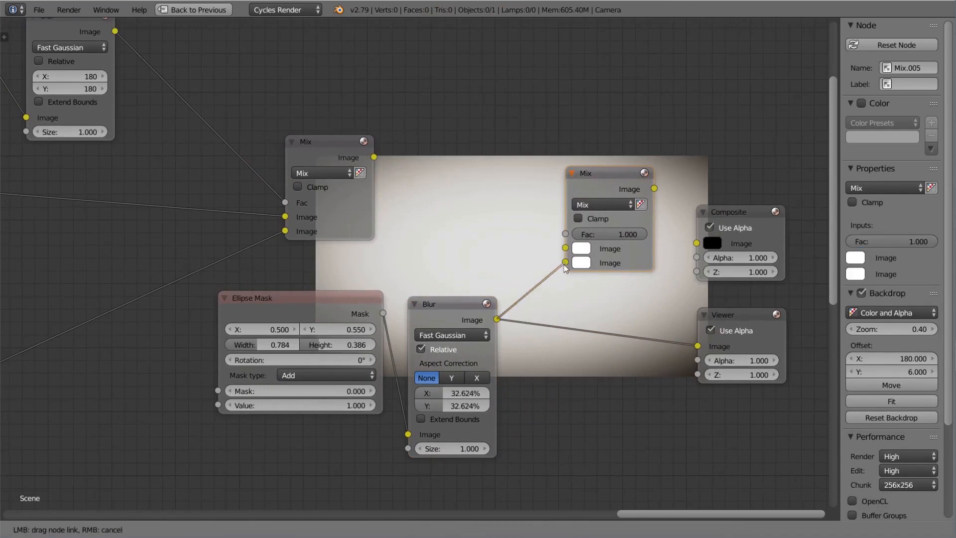
left_click_drag(373, 157, 566, 248)
left_click(602, 204)
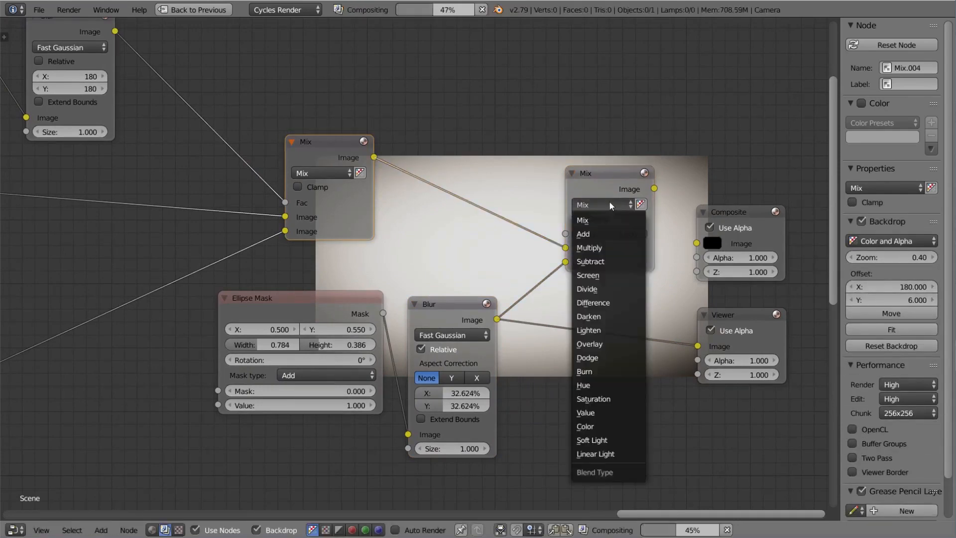
left_click(607, 241)
Space the Composite and Viewer nodes away from the Multiply node and connect the Multiply output to both of them.
middle_click_drag(723, 205, 368, 197)
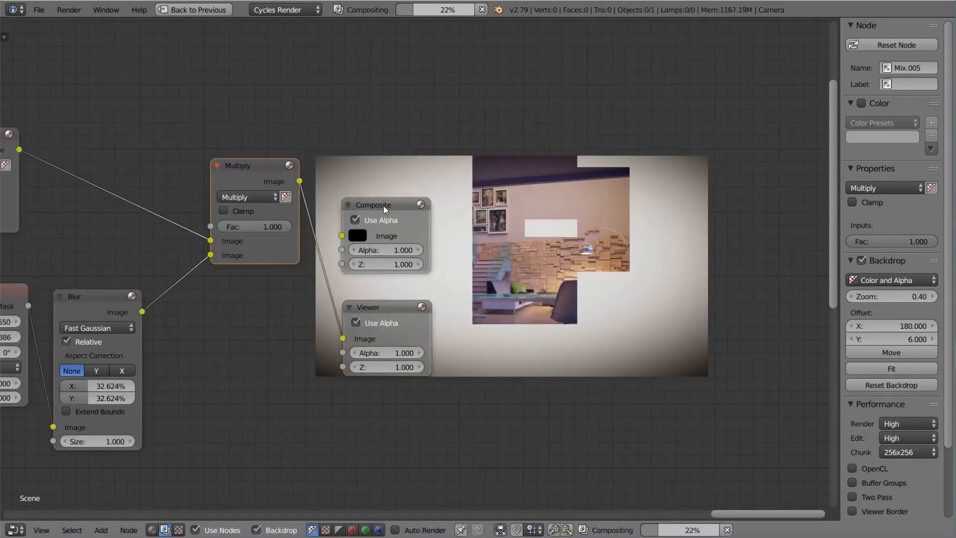
left_click_drag(384, 207, 620, 178)
left_click_drag(405, 301, 639, 273)
left_click_drag(300, 181, 578, 205)
scroll(463, 207, "up", 4)
middle_click_drag(368, 263, 434, 175)
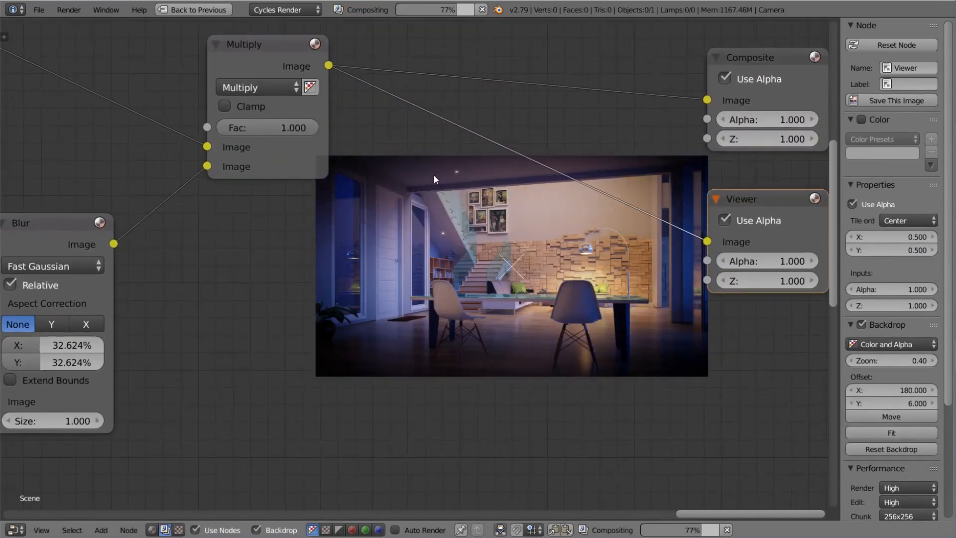
Set the Multiply node's Fac to 0.1 for a subtle vignette.
left_click(265, 129)
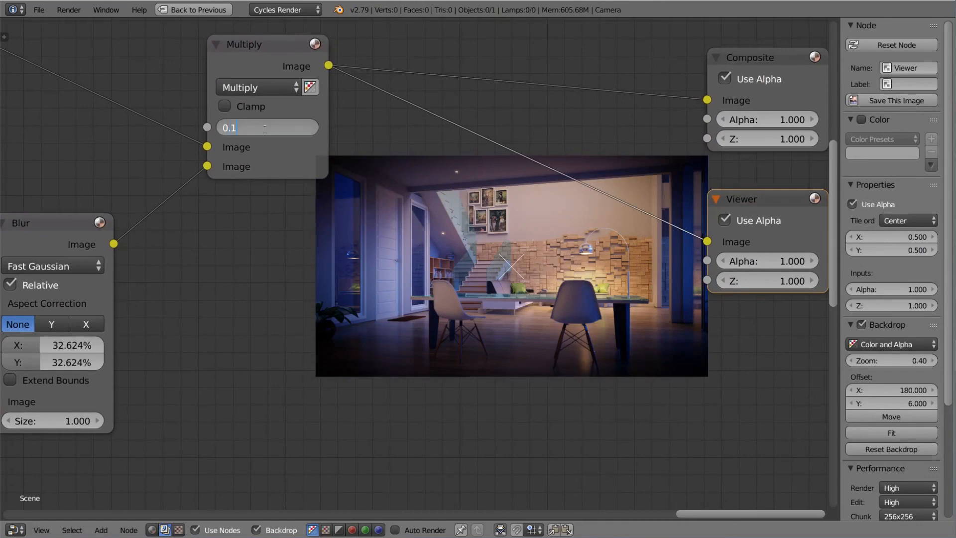
type("0.1")
key("Return")
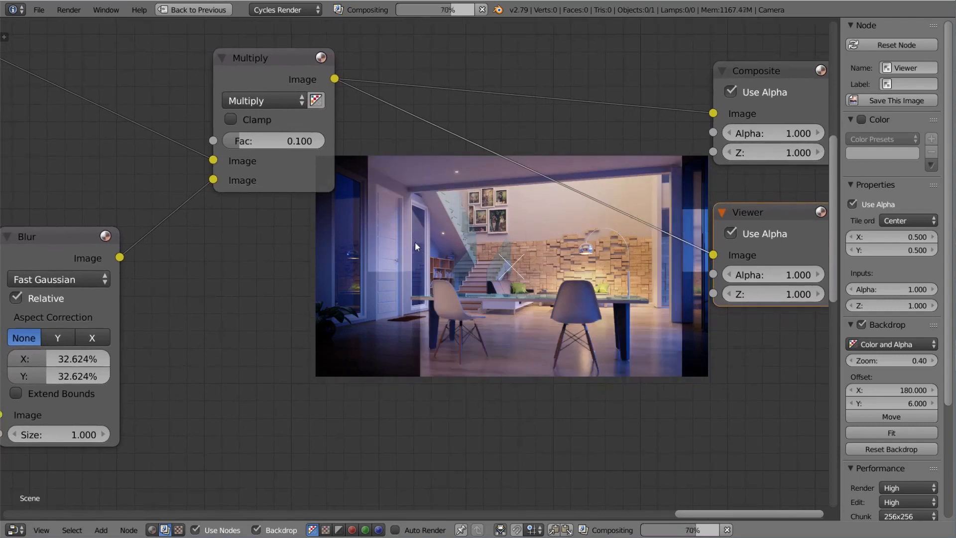
Mute and unmute the Multiply node to compare the image with and without the vignette.
middle_click_drag(413, 236, 523, 269)
left_click(368, 91)
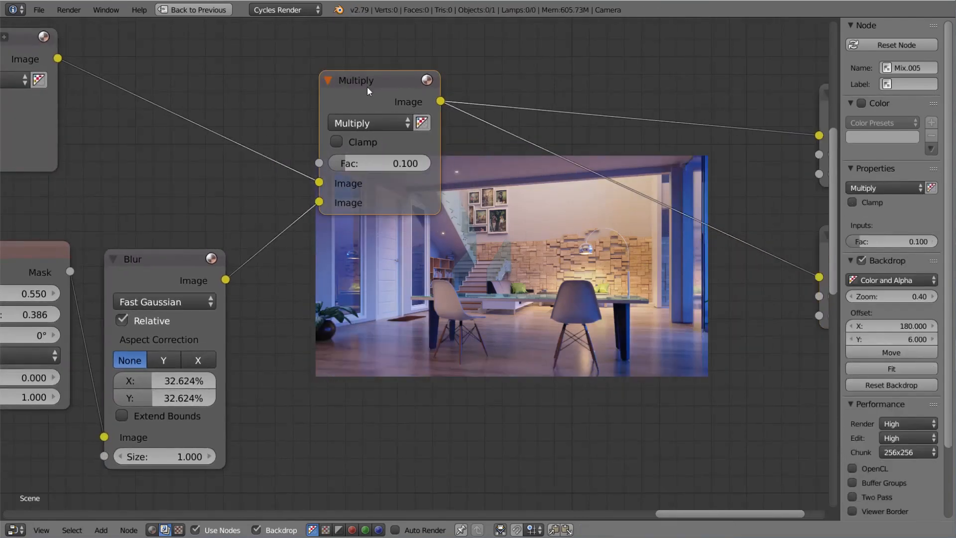
key("m")
middle_click_drag(548, 183, 450, 119)
key("m")
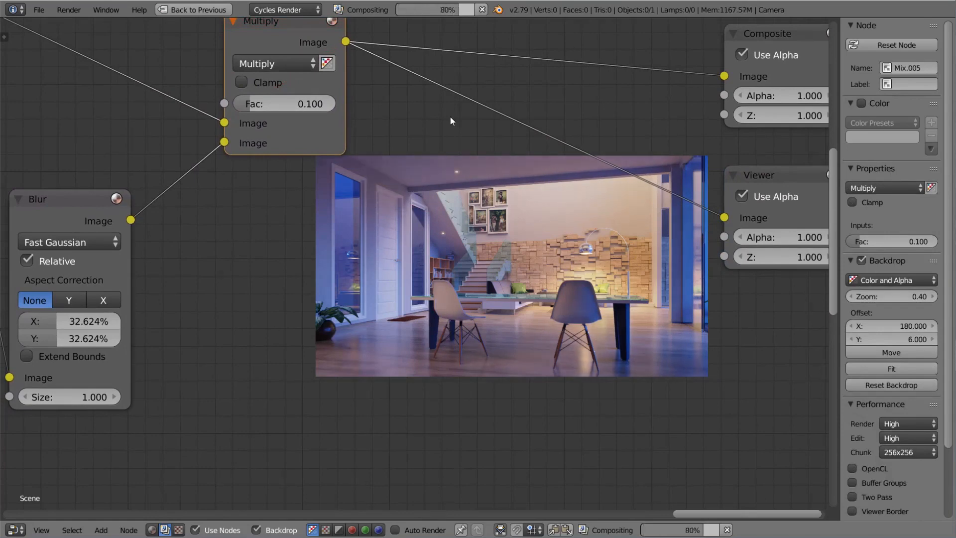
Enlarge the backdrop image to a zoom of 0.58.
scroll(449, 126, "down", 3)
middle_click_drag(476, 260, 554, 185)
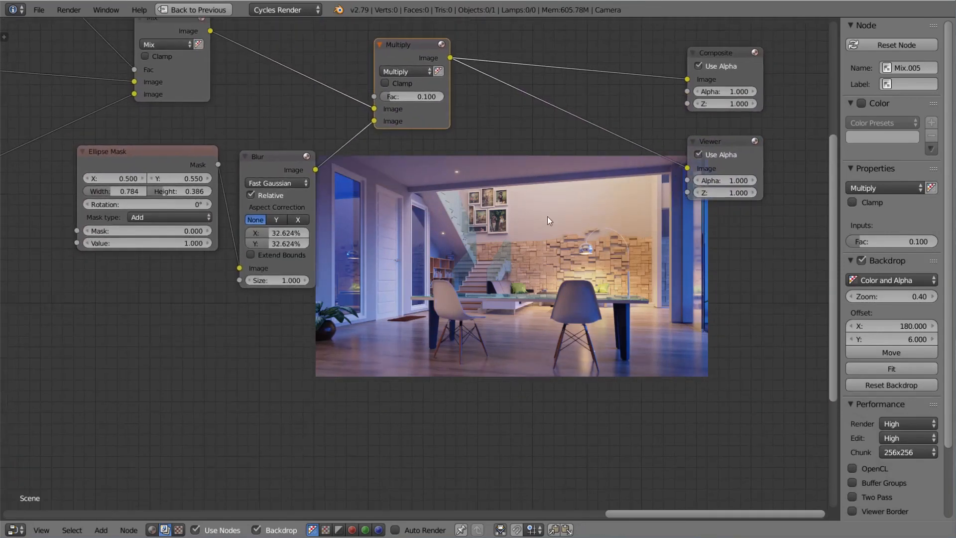
key("alt+v")
key("alt+v")
Preview the ungraded source render and switch the preview back to the final Multiply result to compare them.
scroll(586, 193, "down", 2)
scroll(586, 192, "down", 6)
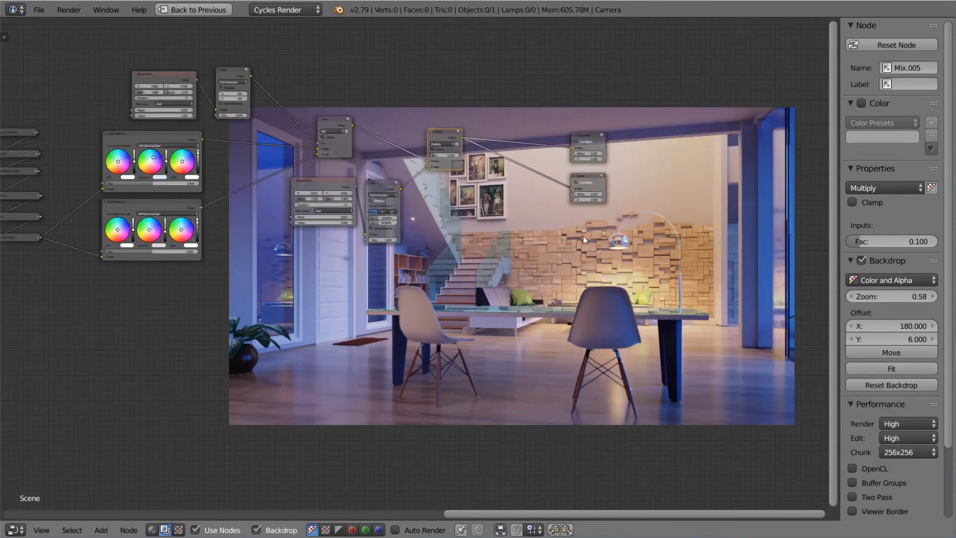
scroll(375, 202, "up", 2)
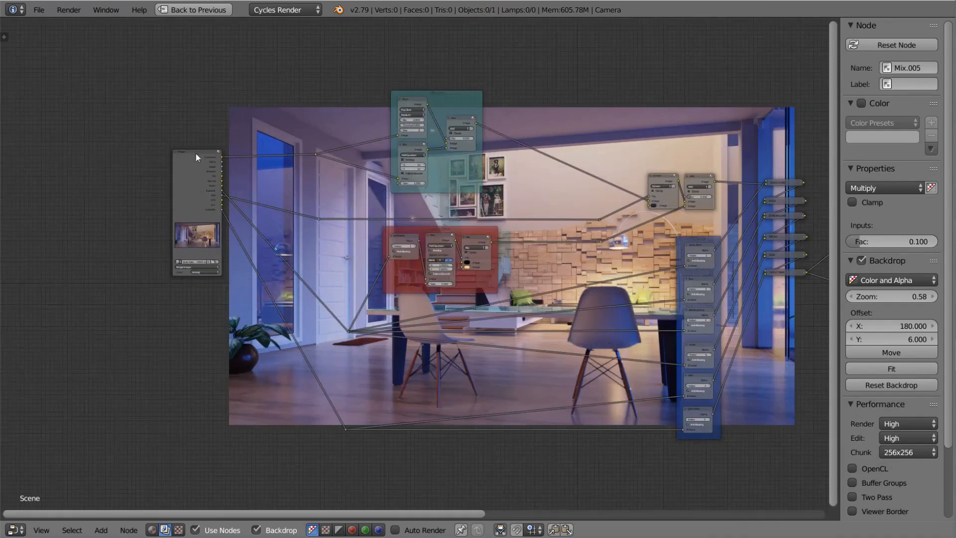
left_click(196, 159)
scroll(607, 259, "down", 1)
middle_click_drag(607, 262, 109, 129)
left_click(461, 74)
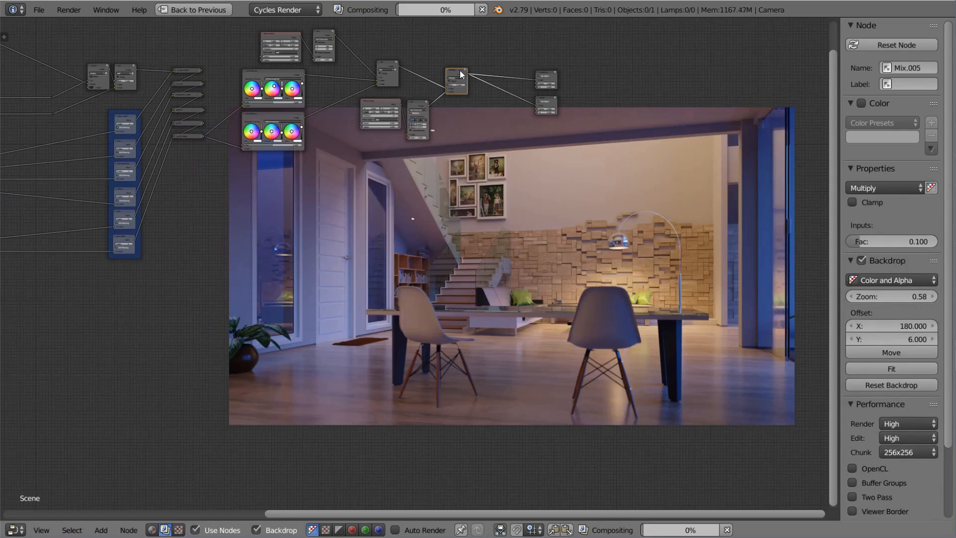
middle_click_drag(621, 249, 472, 264)
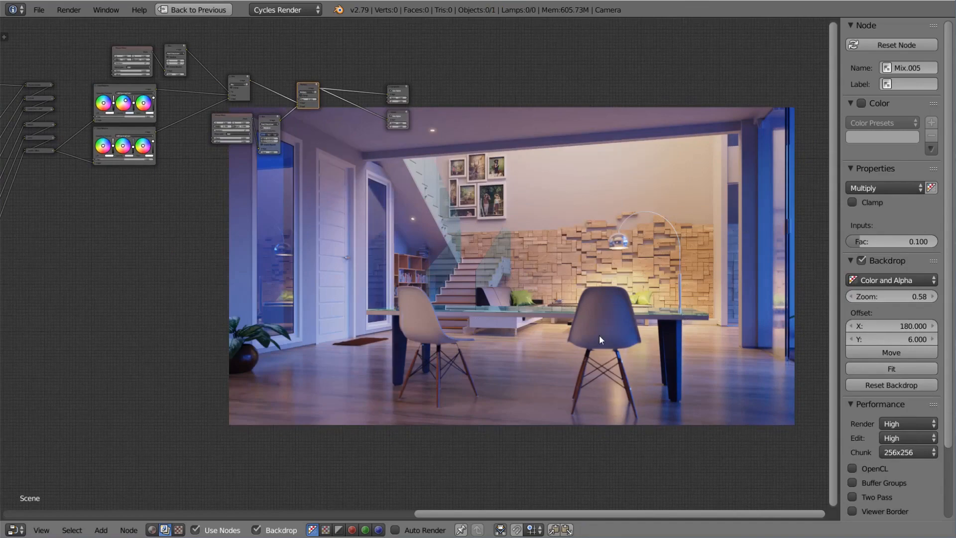
key("Home")
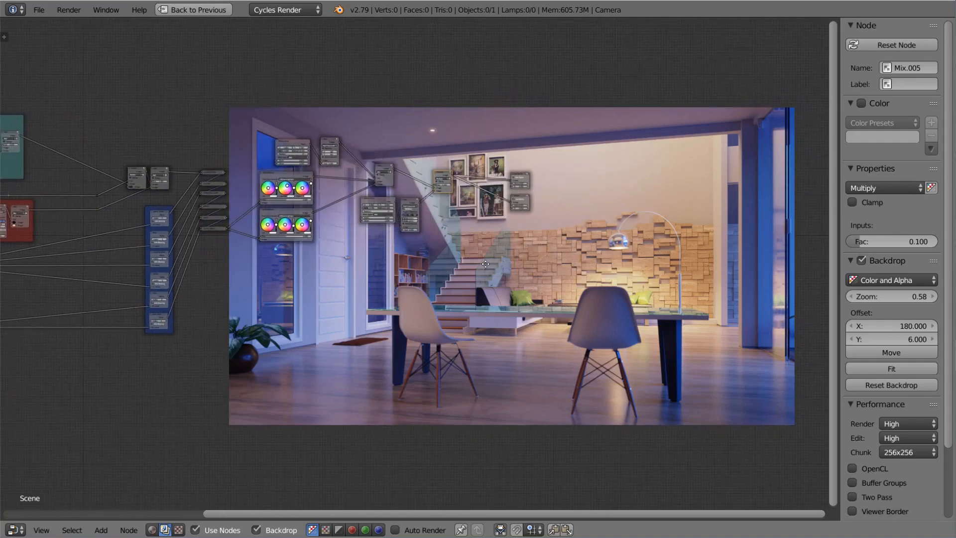
scroll(498, 267, "up", 2)
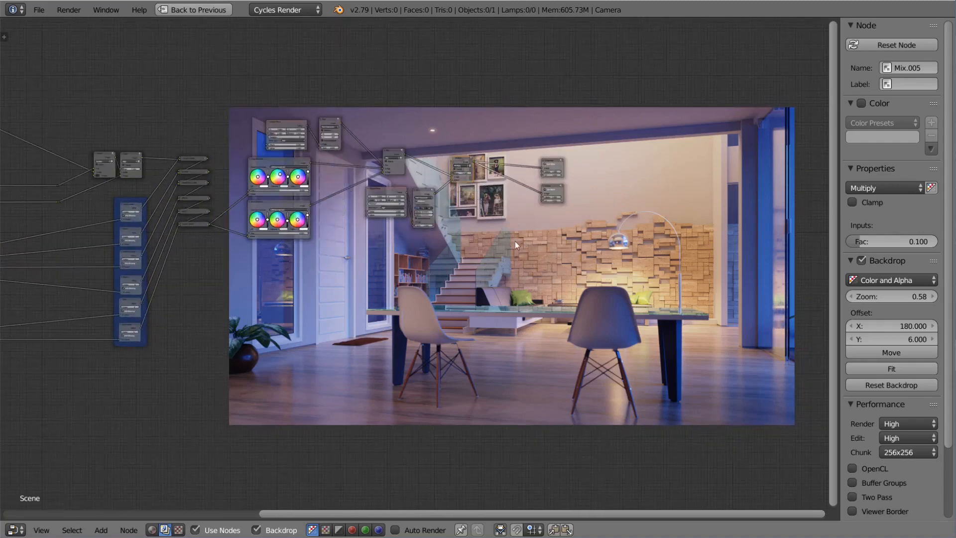
scroll(477, 269, "up", 2)
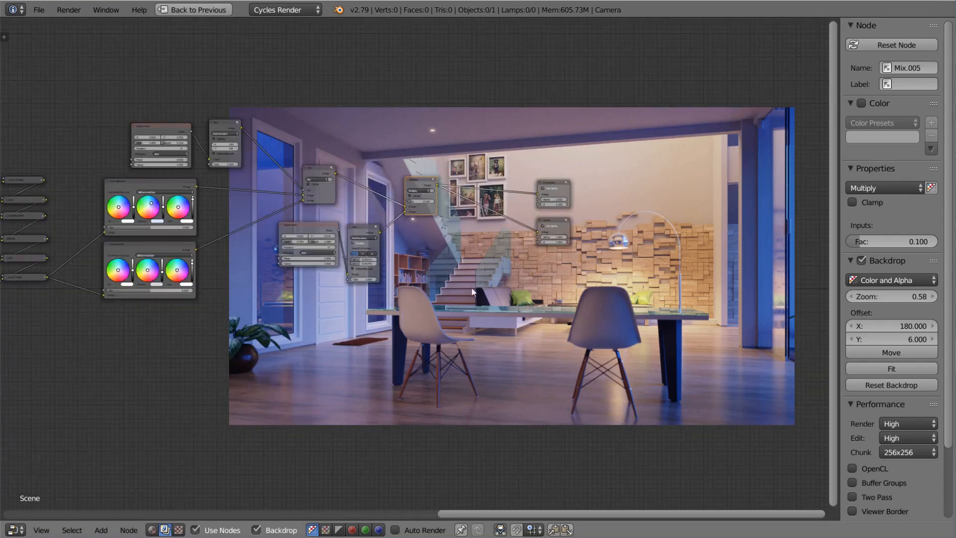